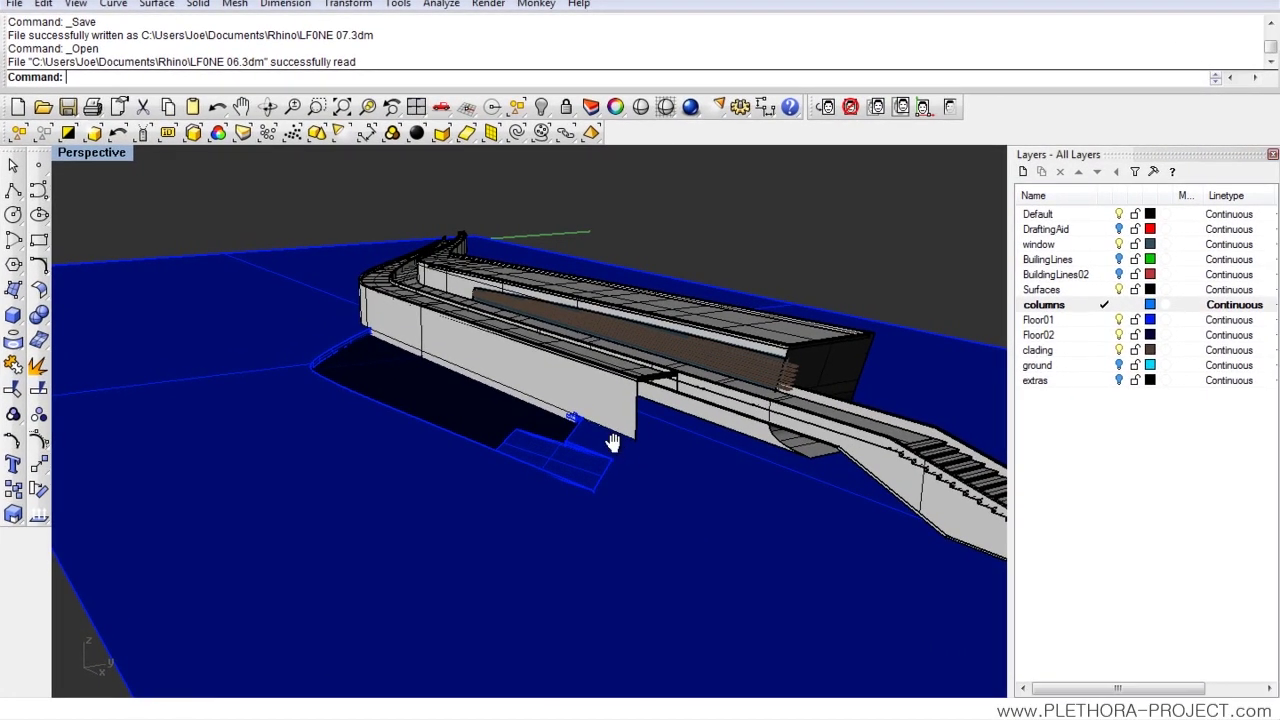
- Save a copy of the model as LF0NE 07b.3dm in the Rhino folder
right_click_drag(620, 425, 582, 450, "shift")
left_click(18, 5)
left_click(63, 126)
left_click(430, 389)
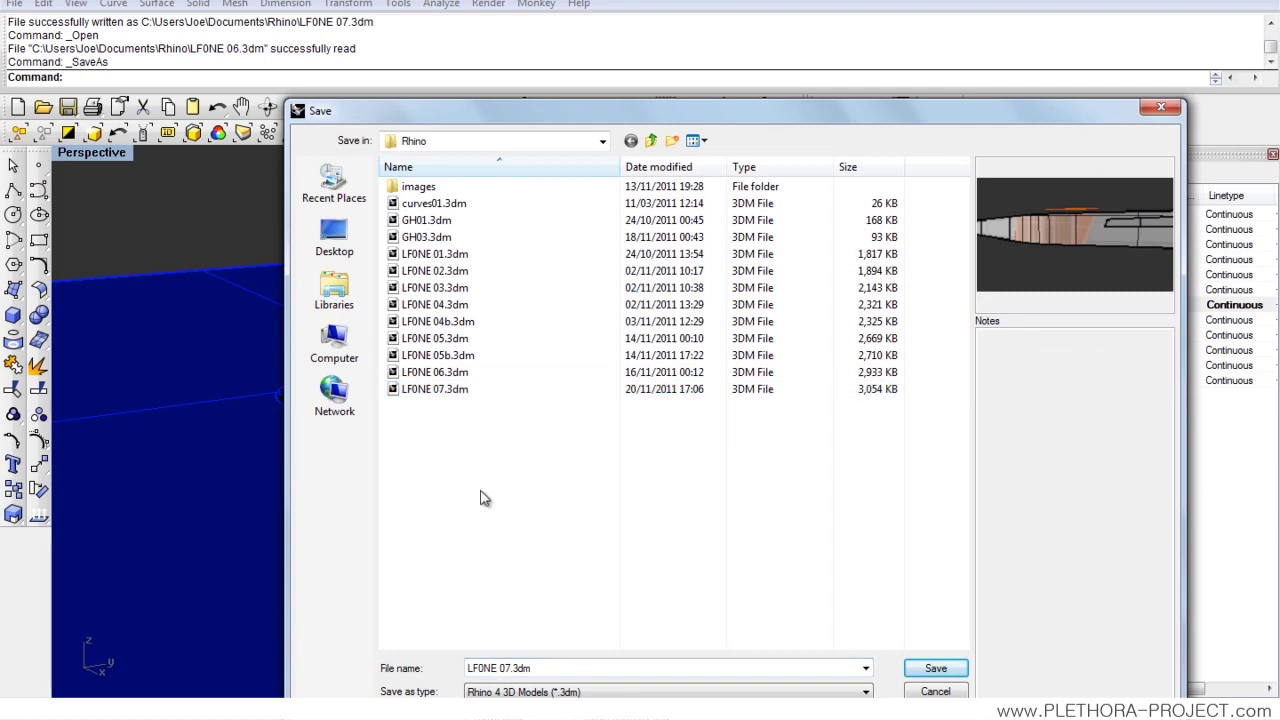
left_click(507, 668)
left_click(507, 668)
left_click(935, 668)
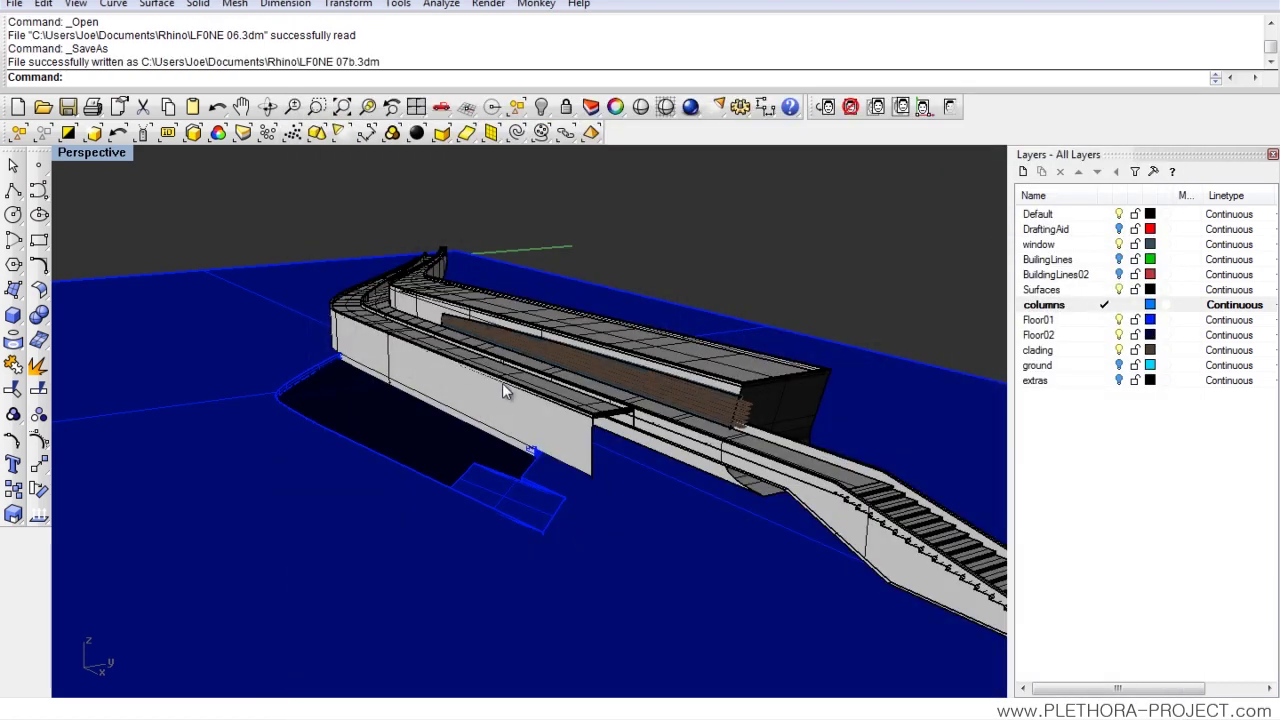
- Hide the clading, Floor02 and Floor01 layers and make Default the current layer
mouse_move(533, 397)
right_mouse_down()
mouse_move(466, 297)
mouse_move(566, 368)
mouse_move(549, 368)
mouse_move(517, 405)
right_mouse_up()
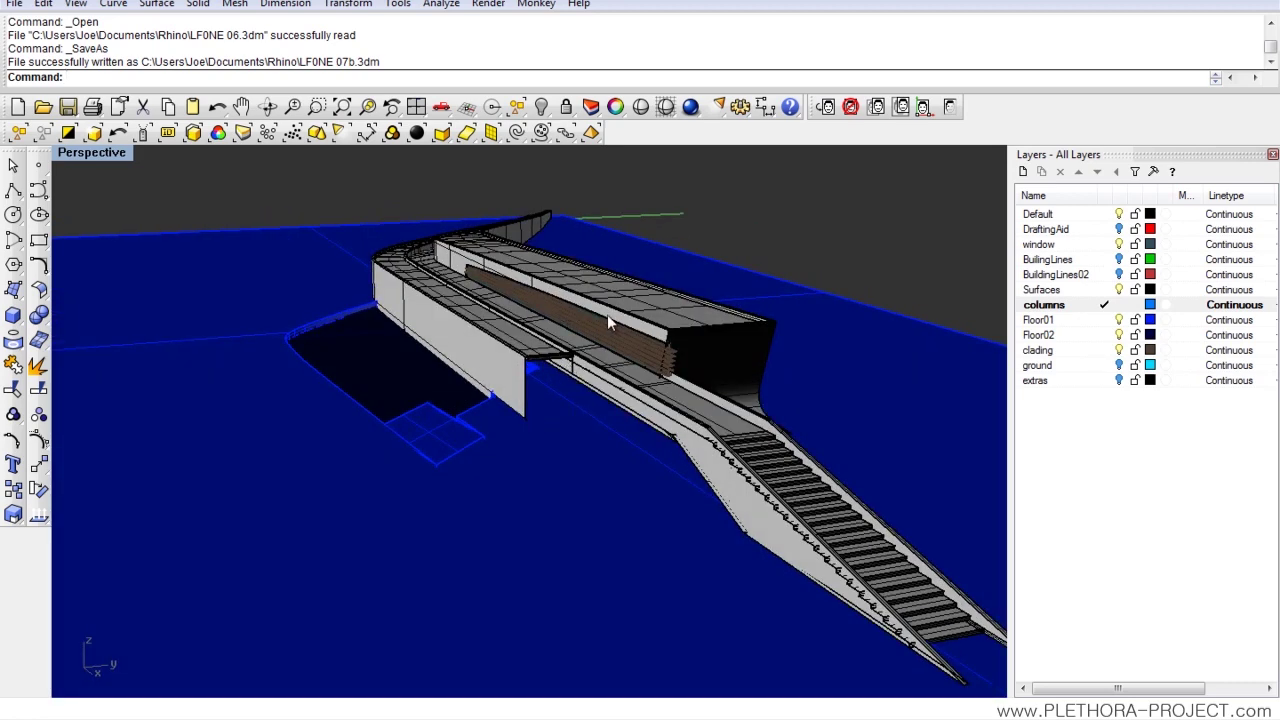
right_click_drag(607, 314, 626, 358)
right_click_drag(462, 423, 596, 462)
scroll(597, 427, "down", 6)
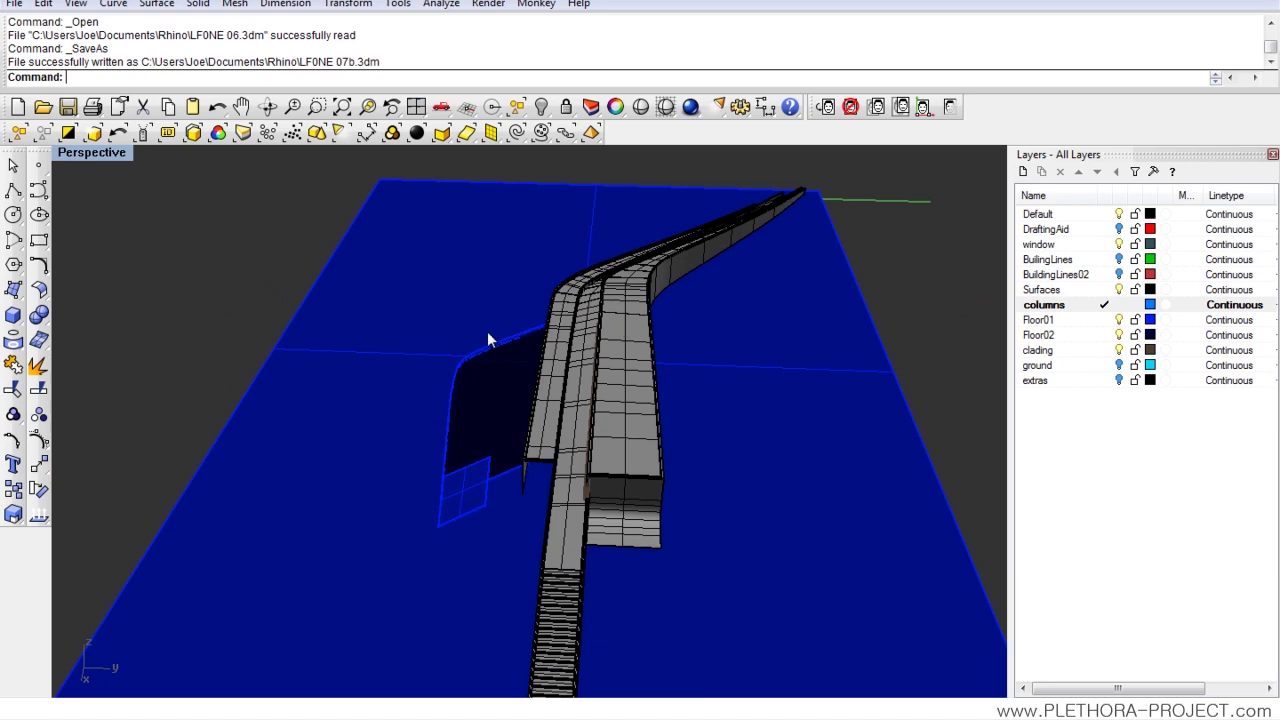
left_click(1121, 351)
left_click(1120, 350)
left_click(1119, 335)
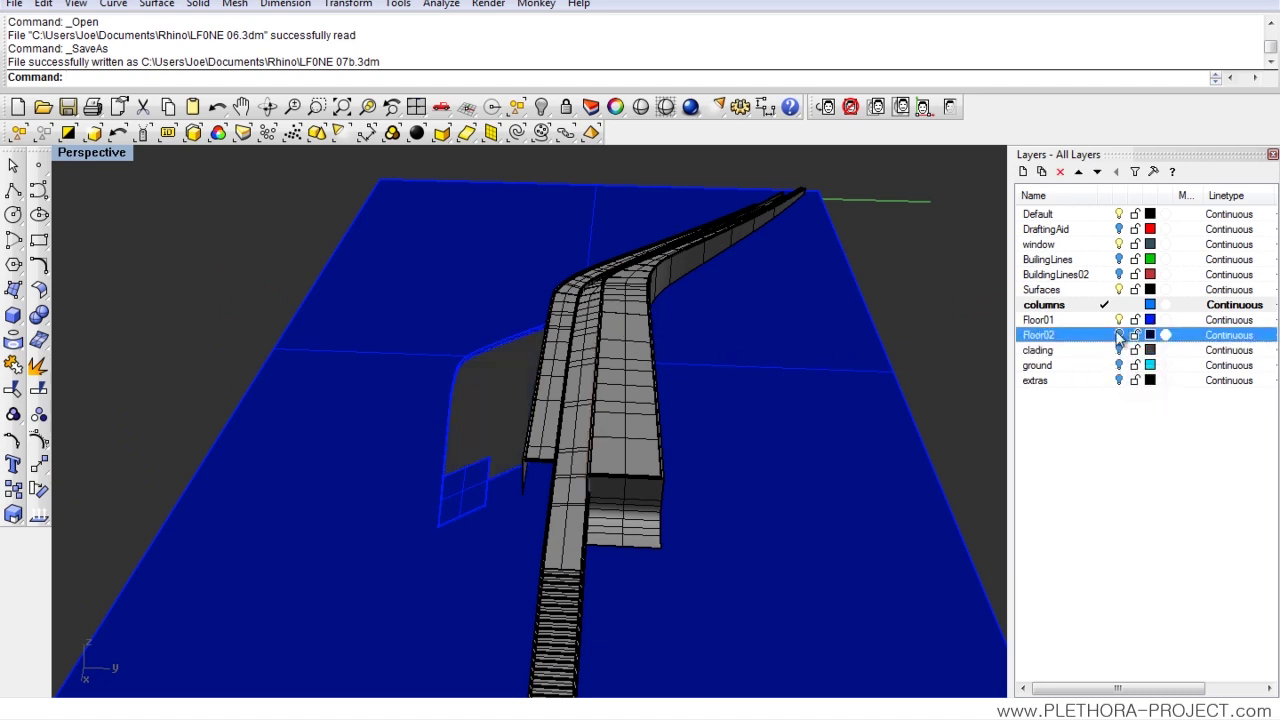
left_click(1119, 320)
left_click(1105, 214)
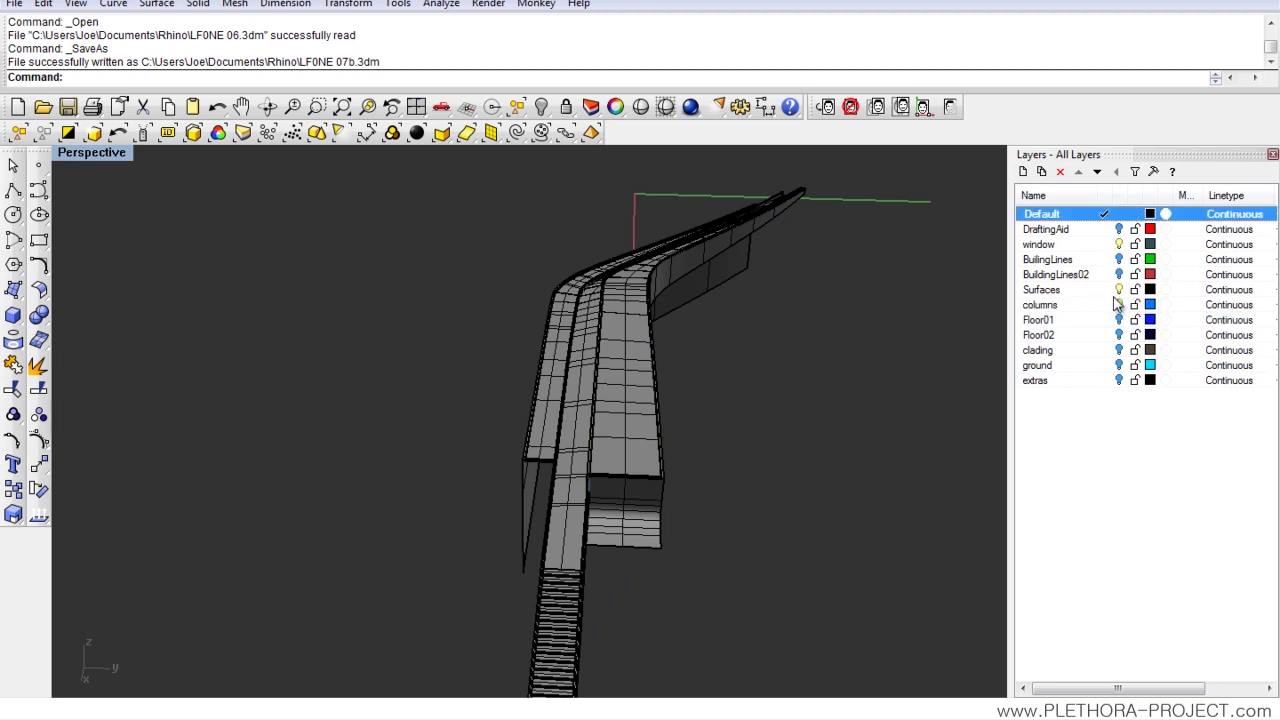
- Hide the Surfaces, columns and window layers and show the BuilingLines layer
left_click(1119, 289)
left_click(1119, 304)
left_click(1119, 244)
right_click_drag(566, 372, 771, 380)
left_click(1119, 259)
right_click_drag(625, 385, 521, 388)
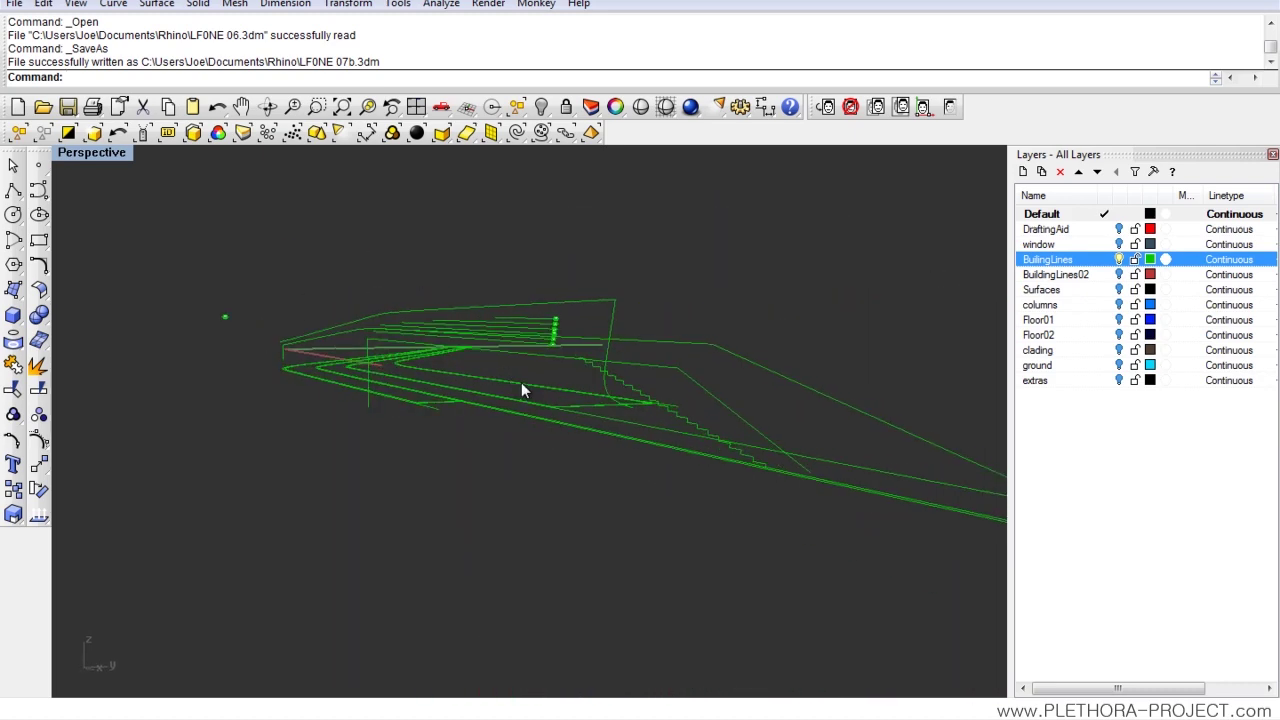
- Create a new layer named SECTION LINES
left_click(1023, 171)
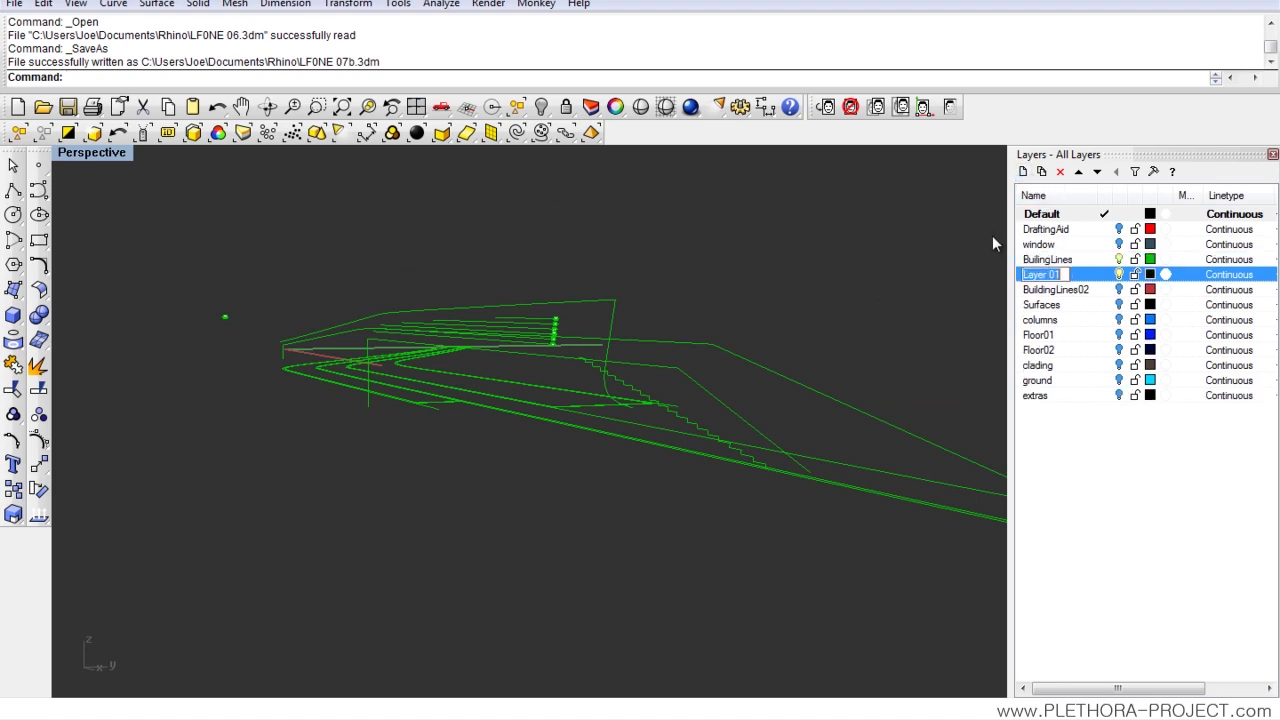
type("SECTION LINES")
key("Return")
- Rename the BuilingLines layer as PLAN LINES
left_click(1052, 261)
left_click(1058, 261)
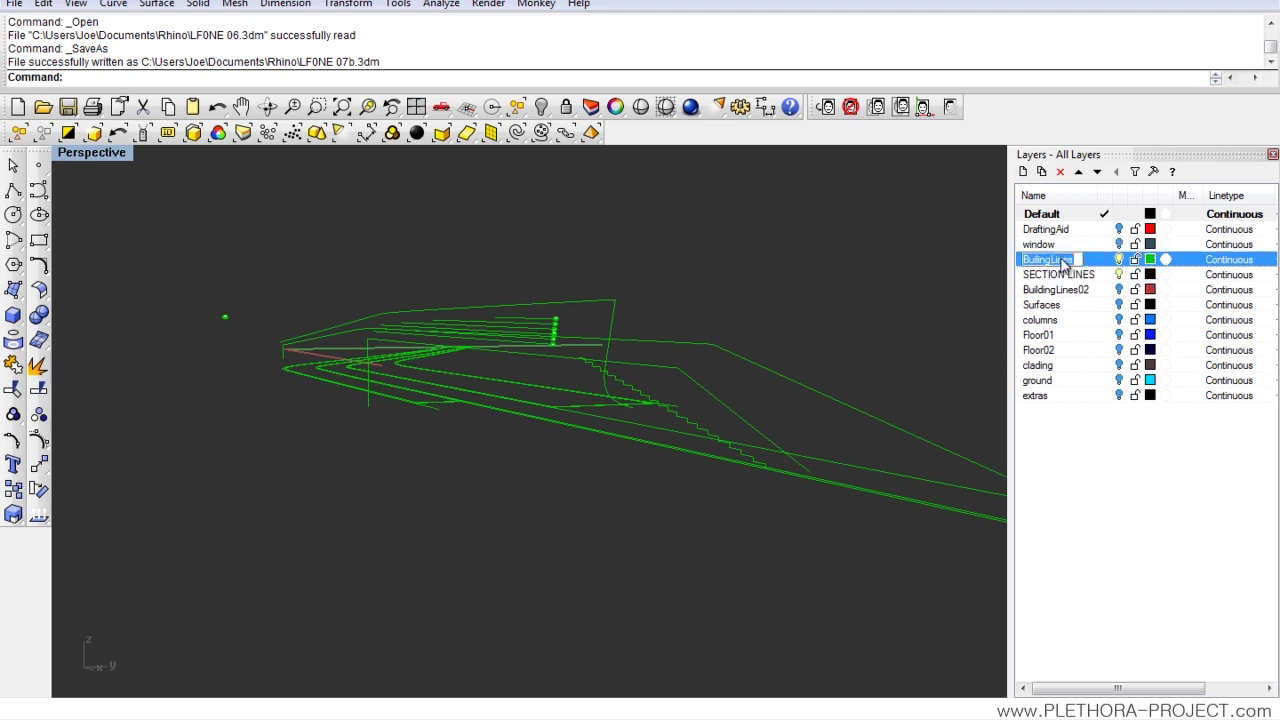
type("PLAN LINES")
key("Return")
- Move the curves and points standing above the flat plan curves to the SECTION LINES layer
right_click_drag(489, 328, 608, 340)
scroll(594, 344, "down", 4)
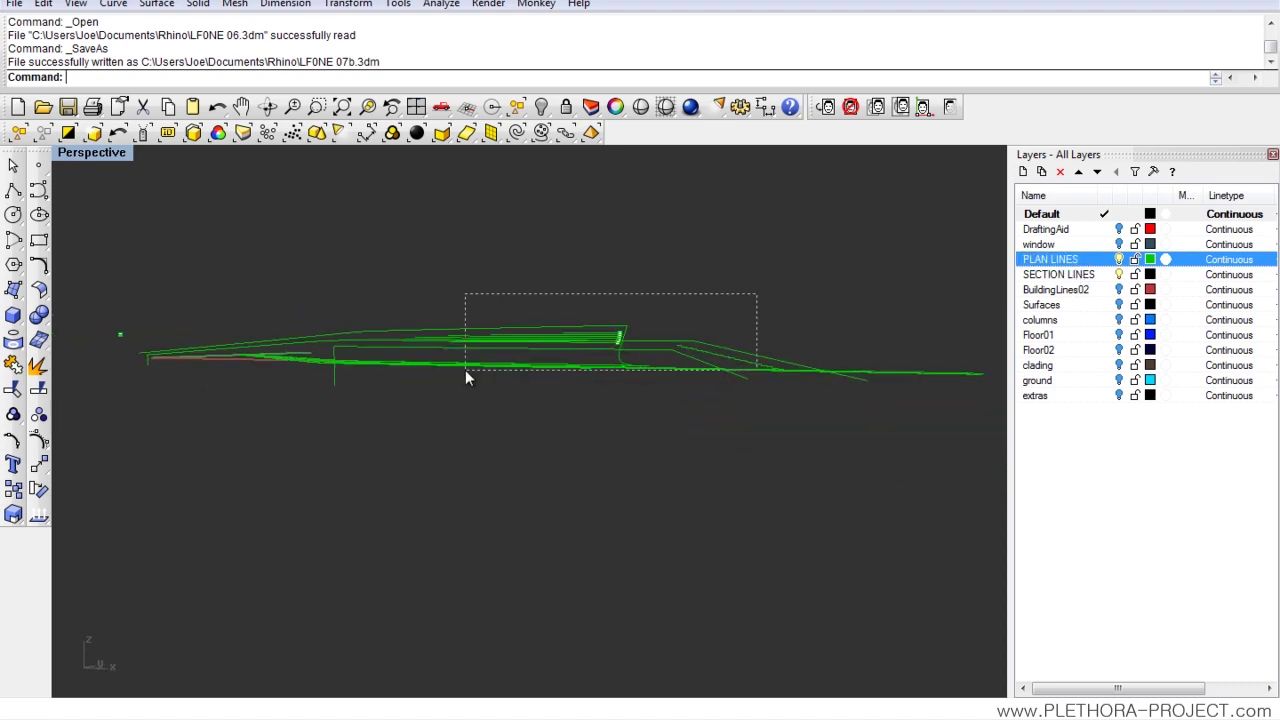
left_click_drag(262, 359, 305, 352)
right_click_drag(305, 352, 647, 338)
right_click(1056, 274)
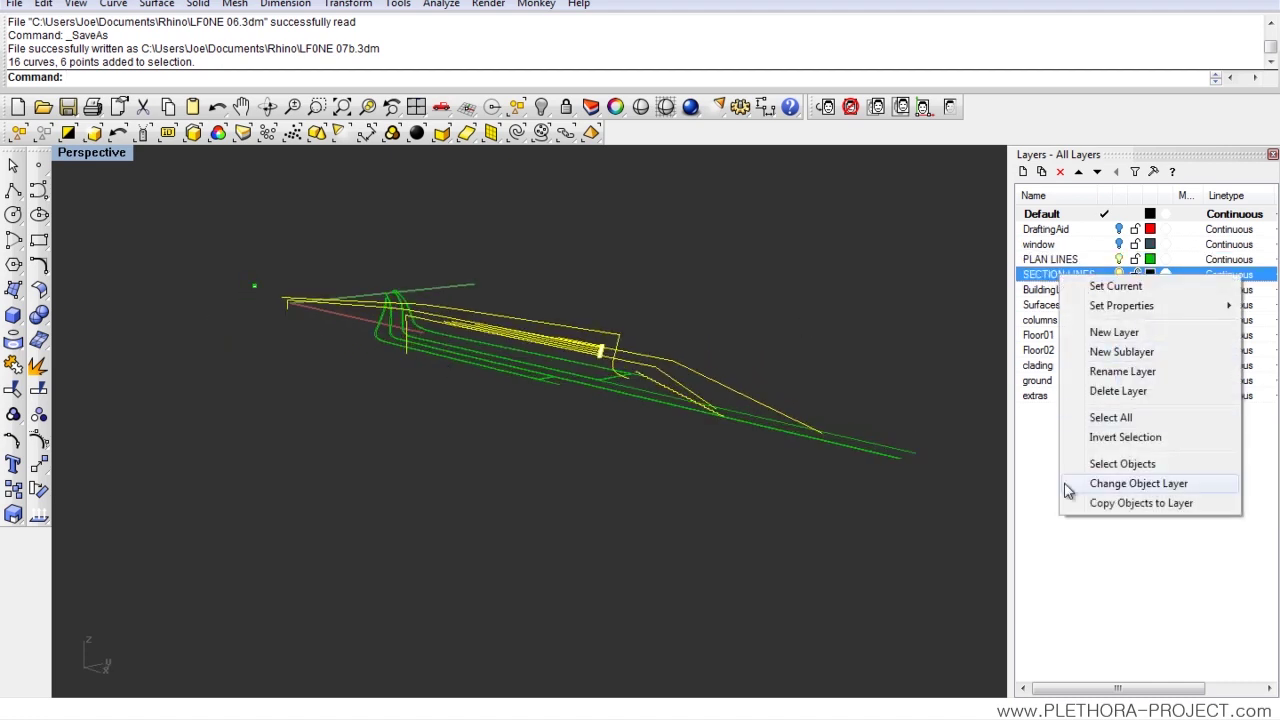
left_click(1100, 485)
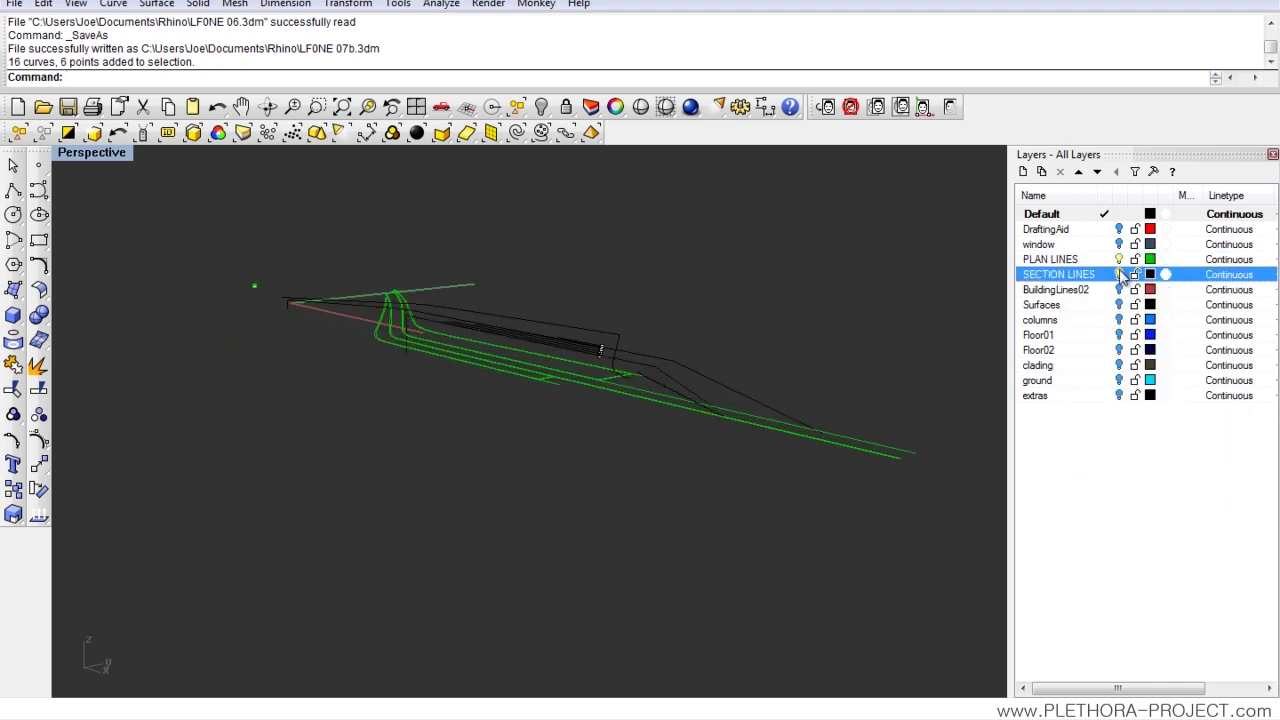
- Hide the SECTION LINES layer and set its colour to pinkish red, RGB 255, 0, 86
left_click(1150, 274)
left_click(787, 350)
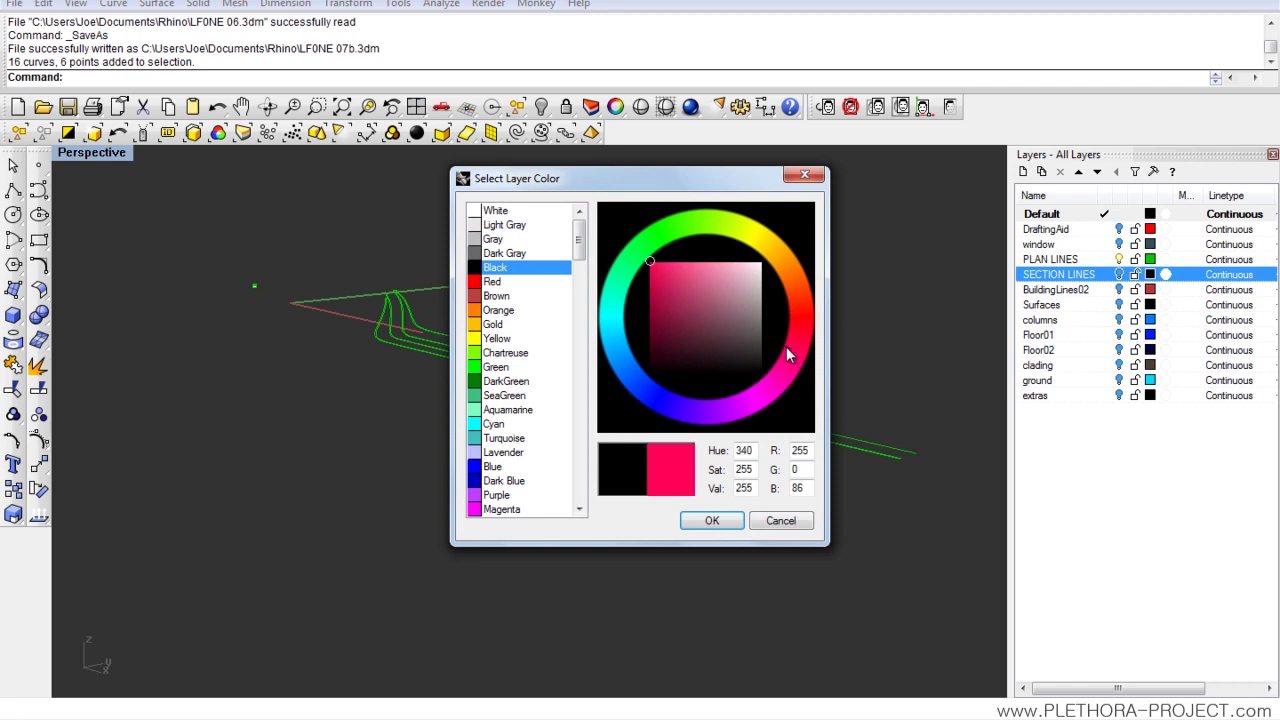
left_click(712, 520)
- Move the leftover objects around the isolated point near the origin to the SECTION LINES layer
right_click_drag(480, 428, 548, 510, "shift")
right_click_drag(548, 510, 450, 385)
left_click_drag(176, 331, 231, 392)
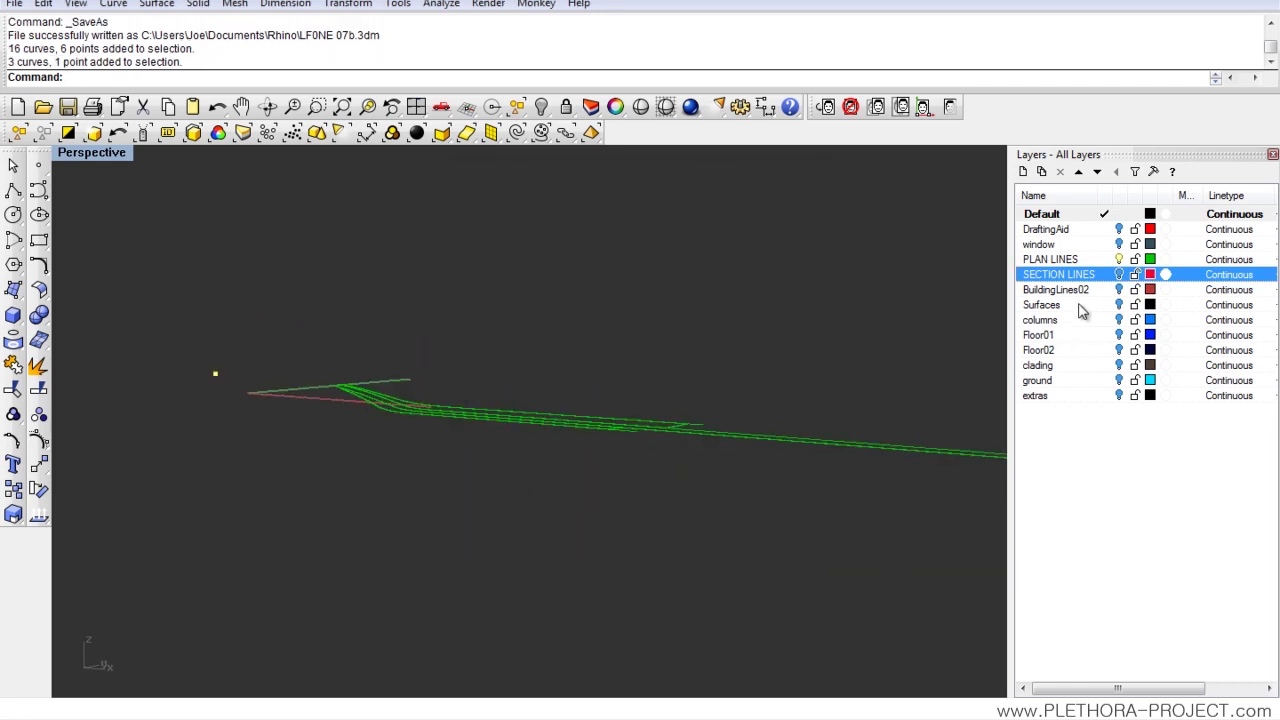
right_click(1072, 274)
left_click(1108, 478)
- Show the BuildingLines02 layer and move its upright frame-shaped curve to the SECTION LINES layer
left_click(1119, 289)
right_click_drag(557, 414, 629, 418)
left_click(636, 401)
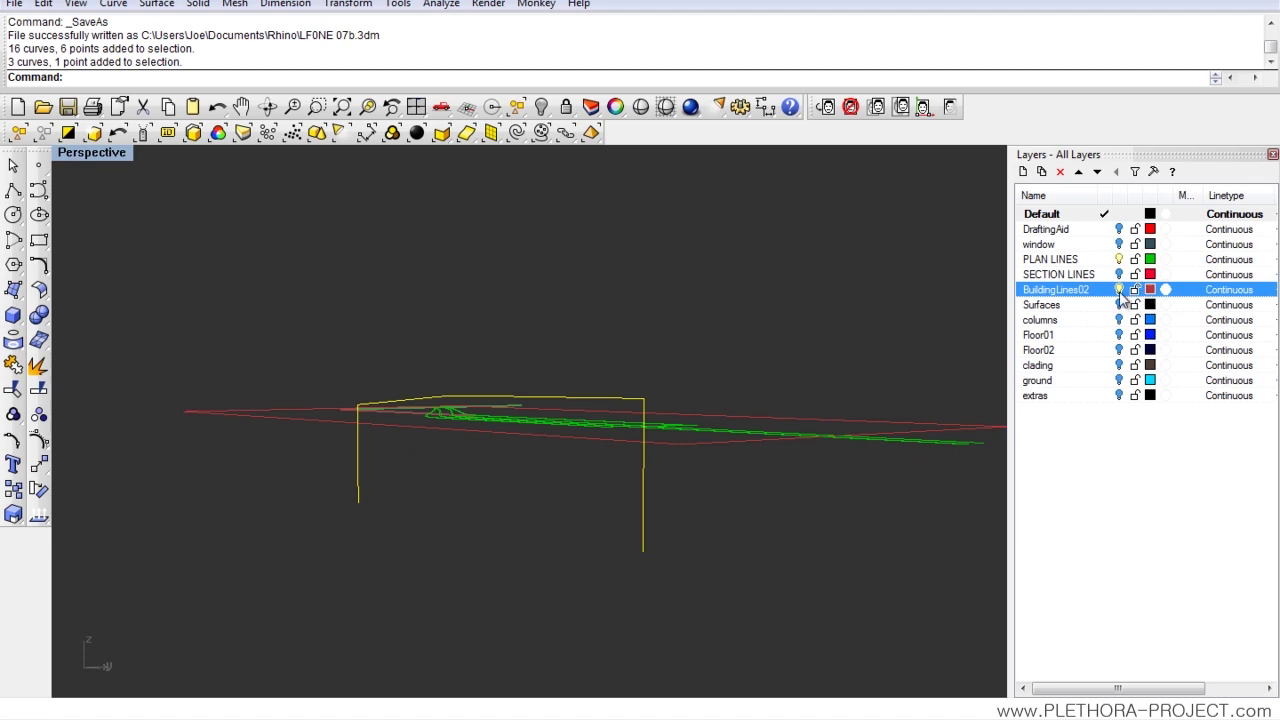
right_click(1058, 278)
left_click(1100, 479)
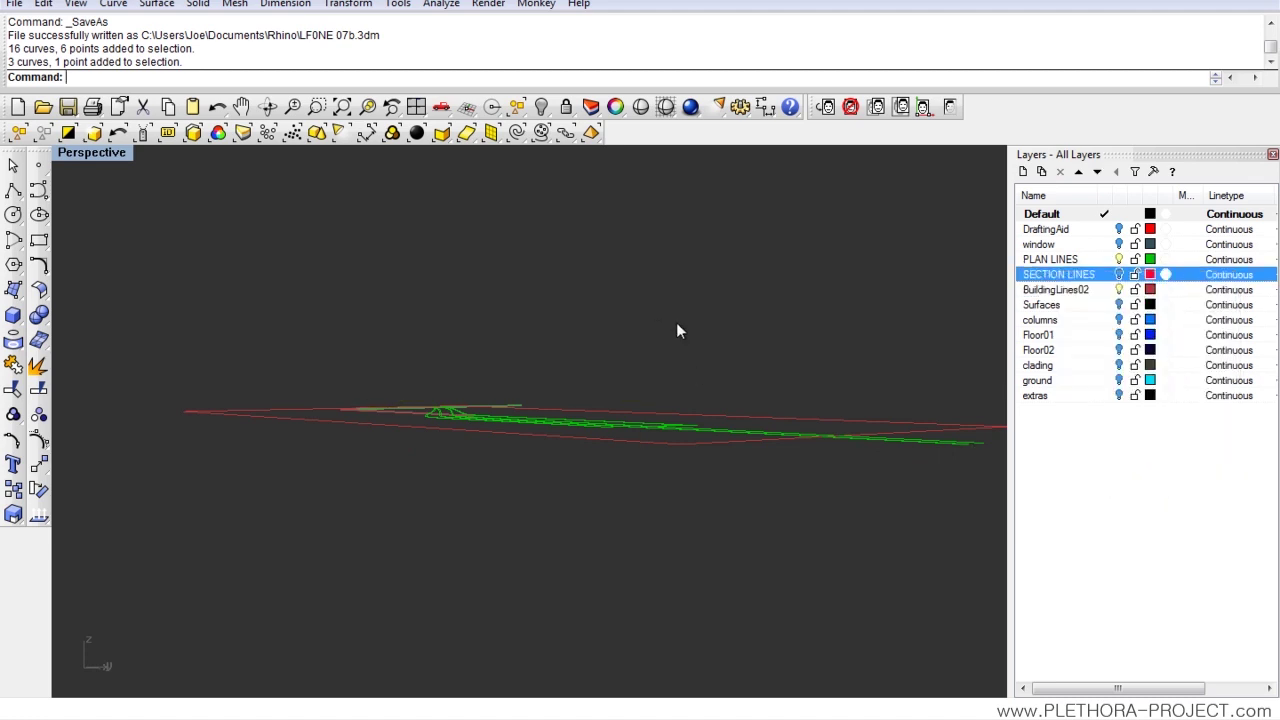
- Move the large four-sided boundary curve around the plan to the PLAN LINES layer
right_click_drag(650, 304, 652, 473)
left_click_drag(497, 568, 495, 570)
right_click(1063, 261)
left_click(1113, 467)
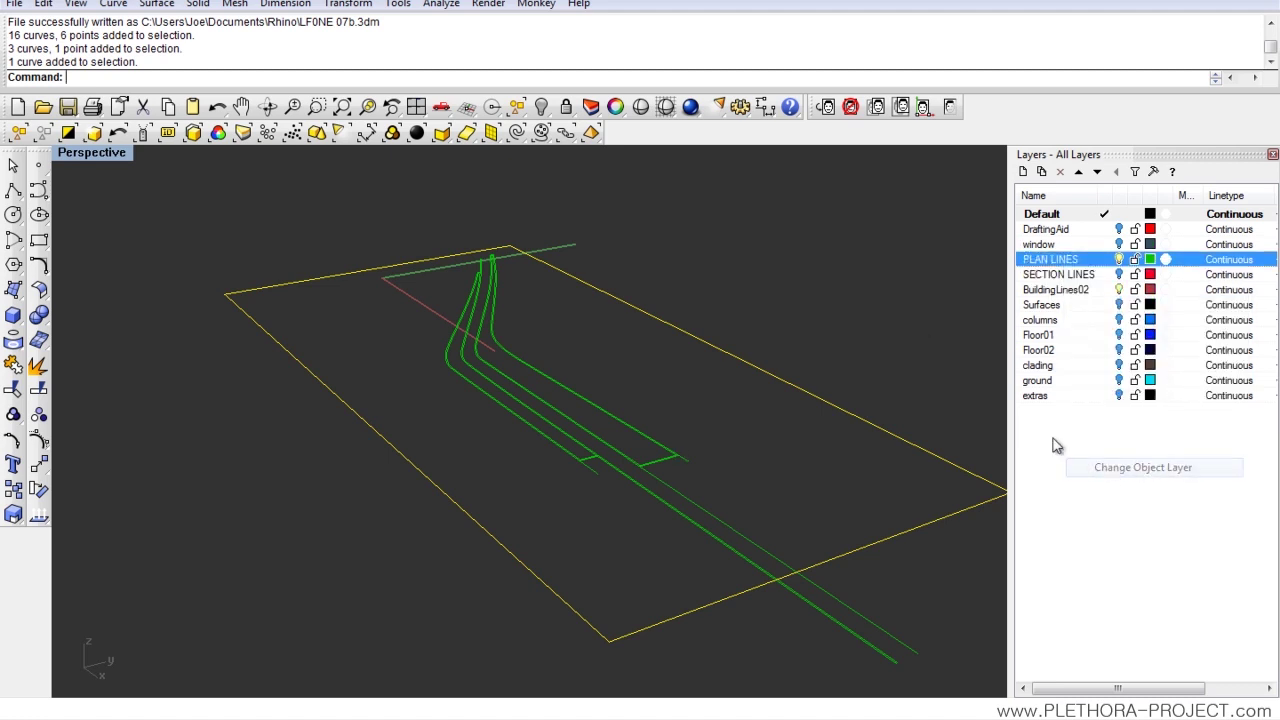
right_click_drag(692, 322, 600, 297, "shift")
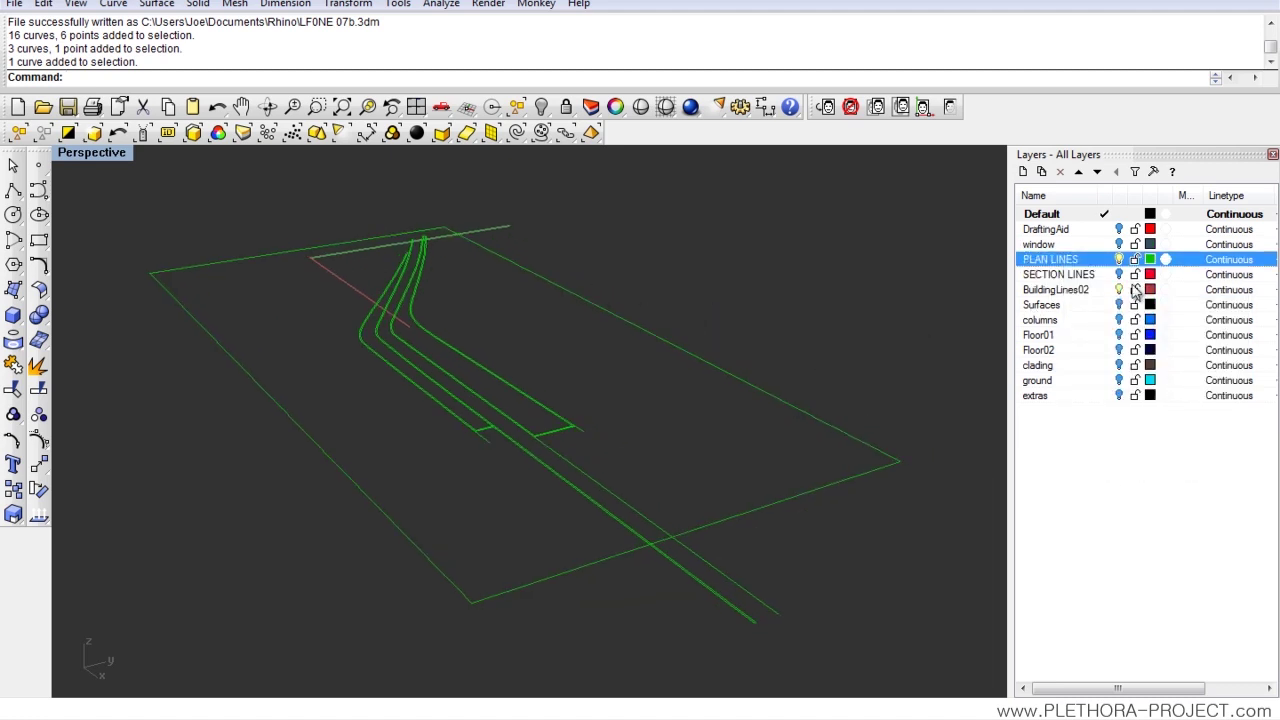
right_click(1063, 261)
left_click(836, 289)
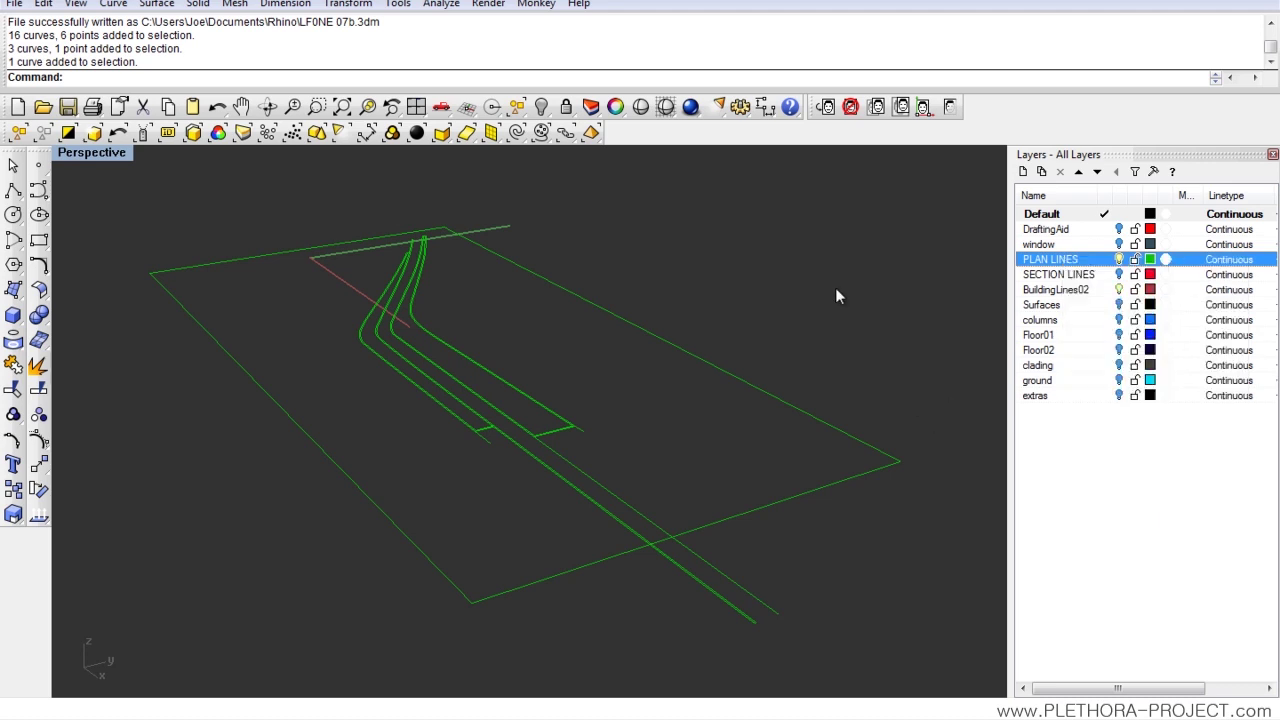
- Delete the emptied BuildingLines02 layer and briefly switch on SECTION LINES to check its curves
left_click(1088, 290)
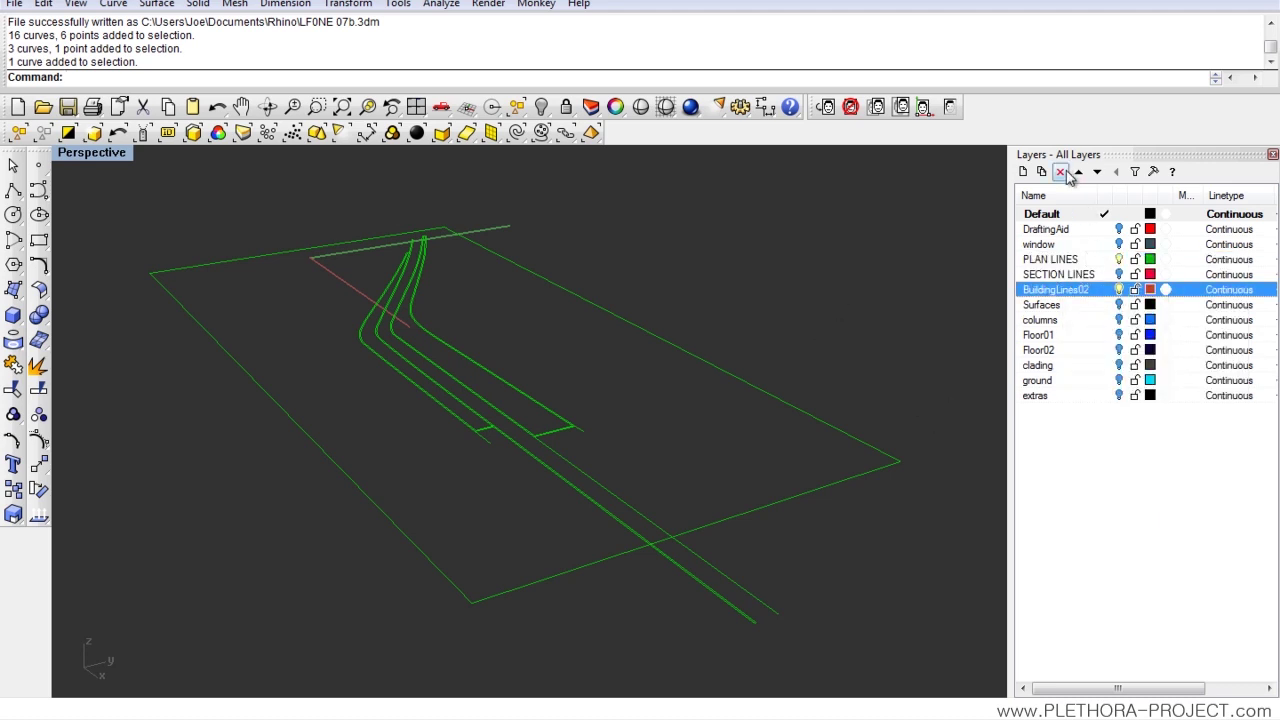
left_click(1061, 172)
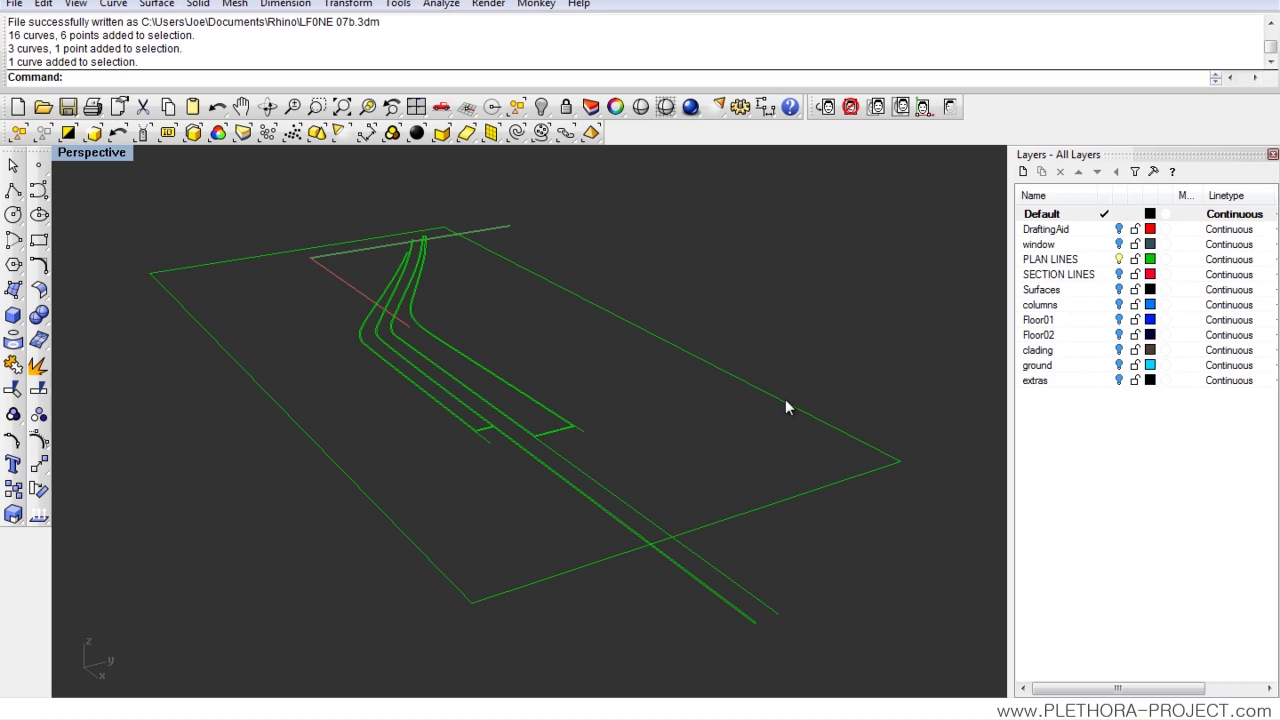
right_click_drag(533, 391, 864, 317)
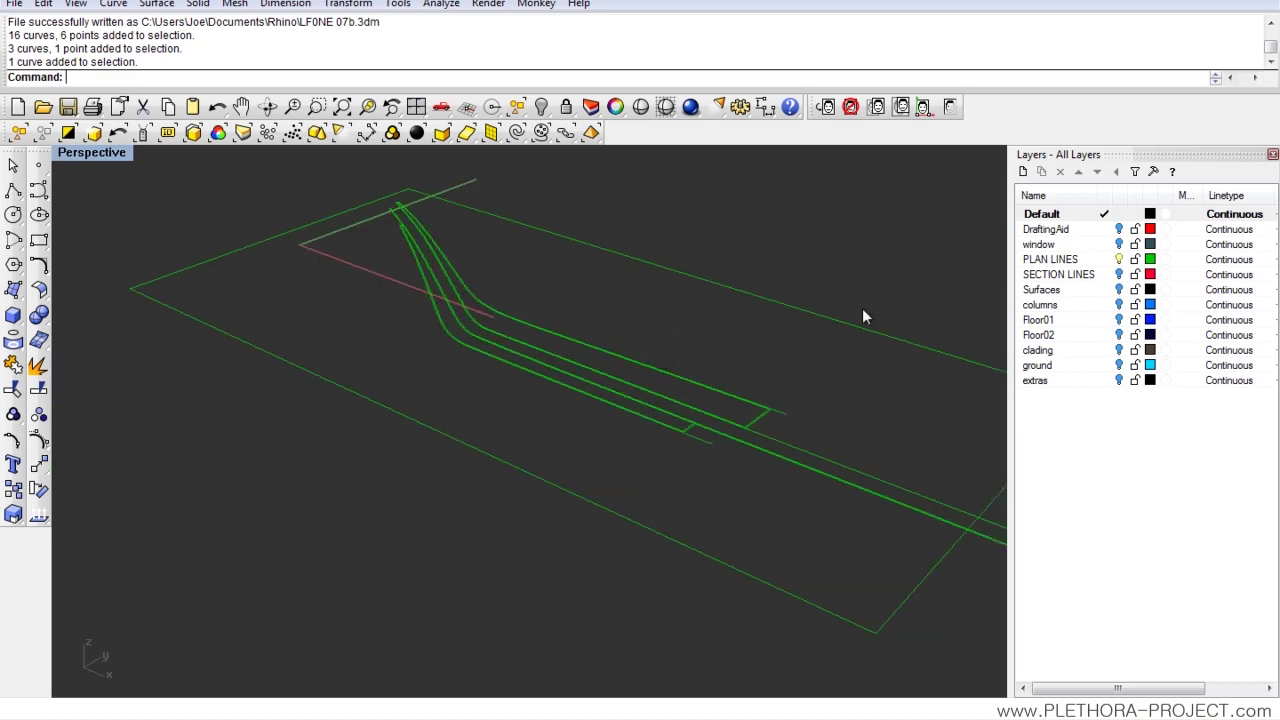
left_click(1120, 274)
left_click(1120, 274)
- Show the Surfaces layer and hide the PLAN LINES layer
right_click_drag(879, 353, 563, 334)
scroll(487, 420, "down", 6)
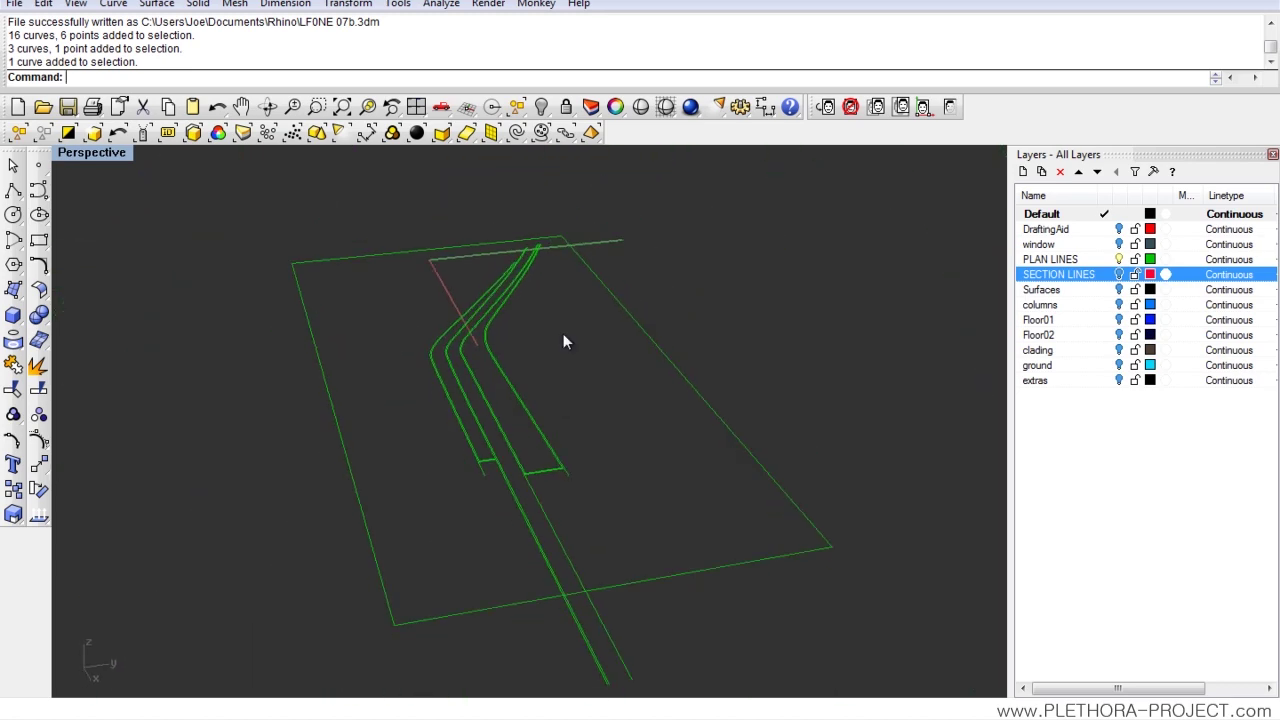
left_click(1120, 289)
right_click_drag(677, 411, 579, 493)
left_click(1119, 259)
scroll(580, 495, "up", 5)
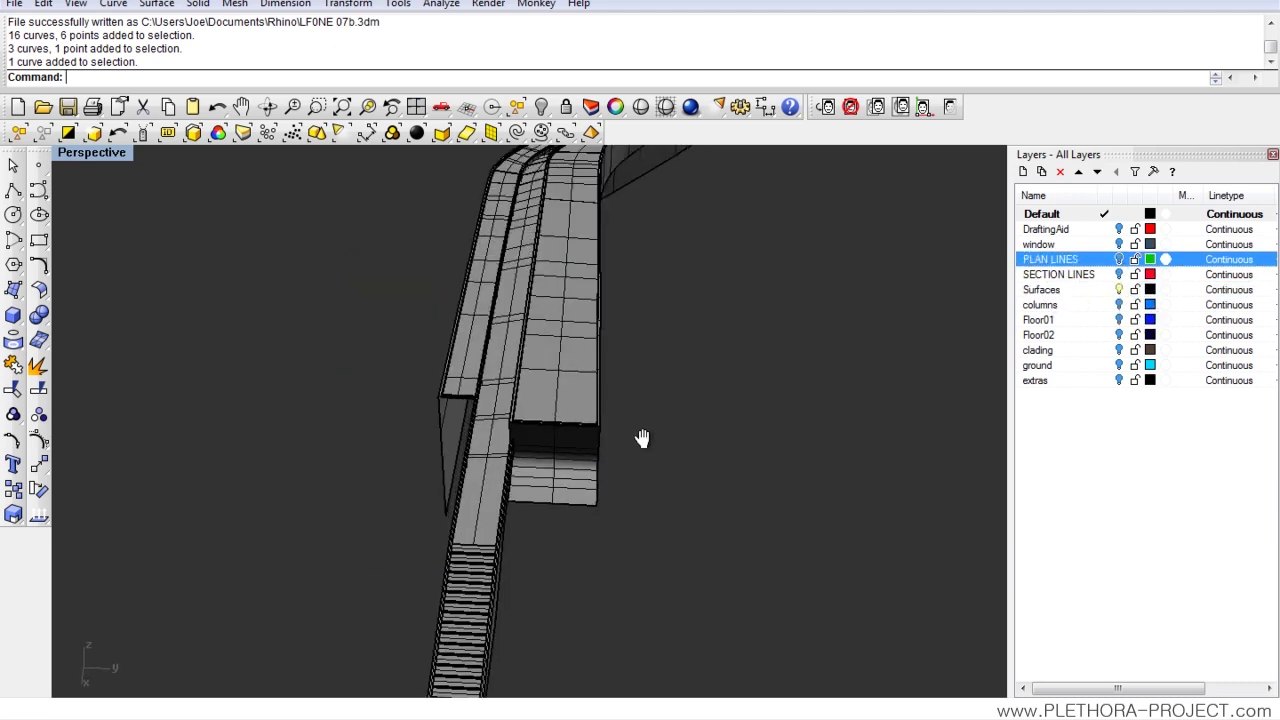
- Rename the Surfaces layer in capitals as SURFACES
left_click(1041, 291)
left_click(1043, 291)
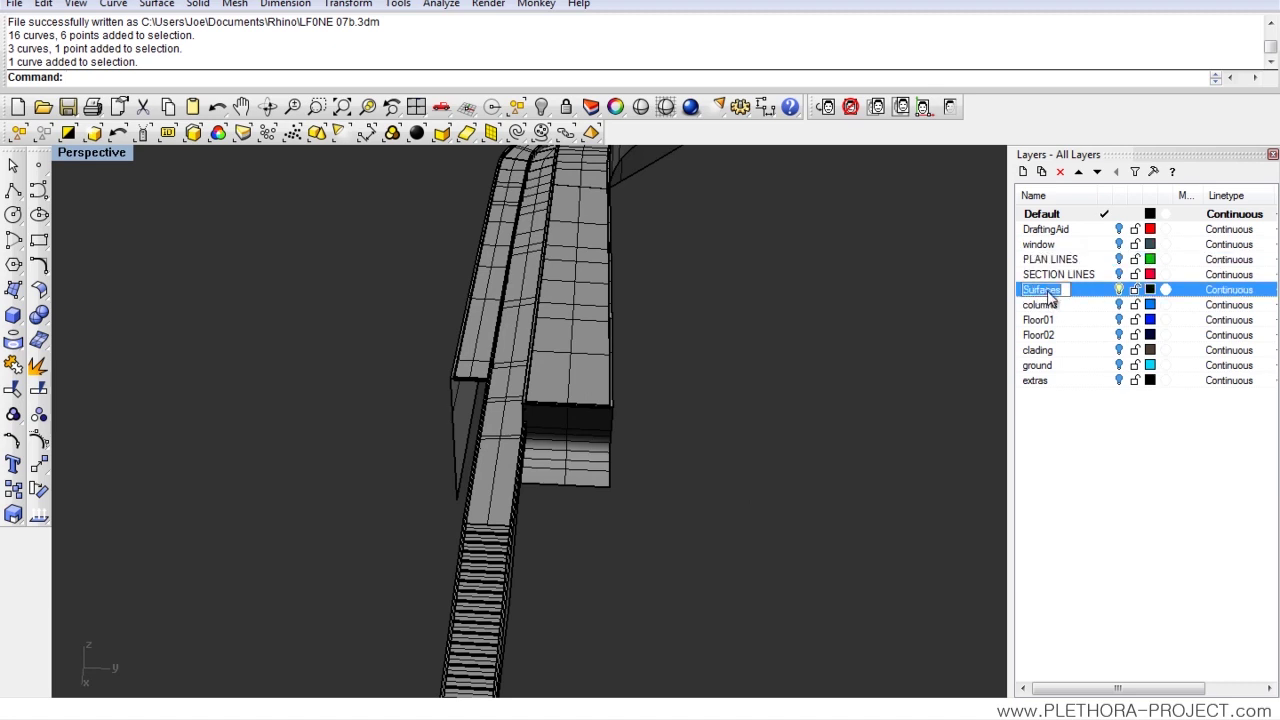
type("SURFACES")
key("Return")
- Add a sublayer named VOL01 under the SURFACES layer
left_click(1041, 173)
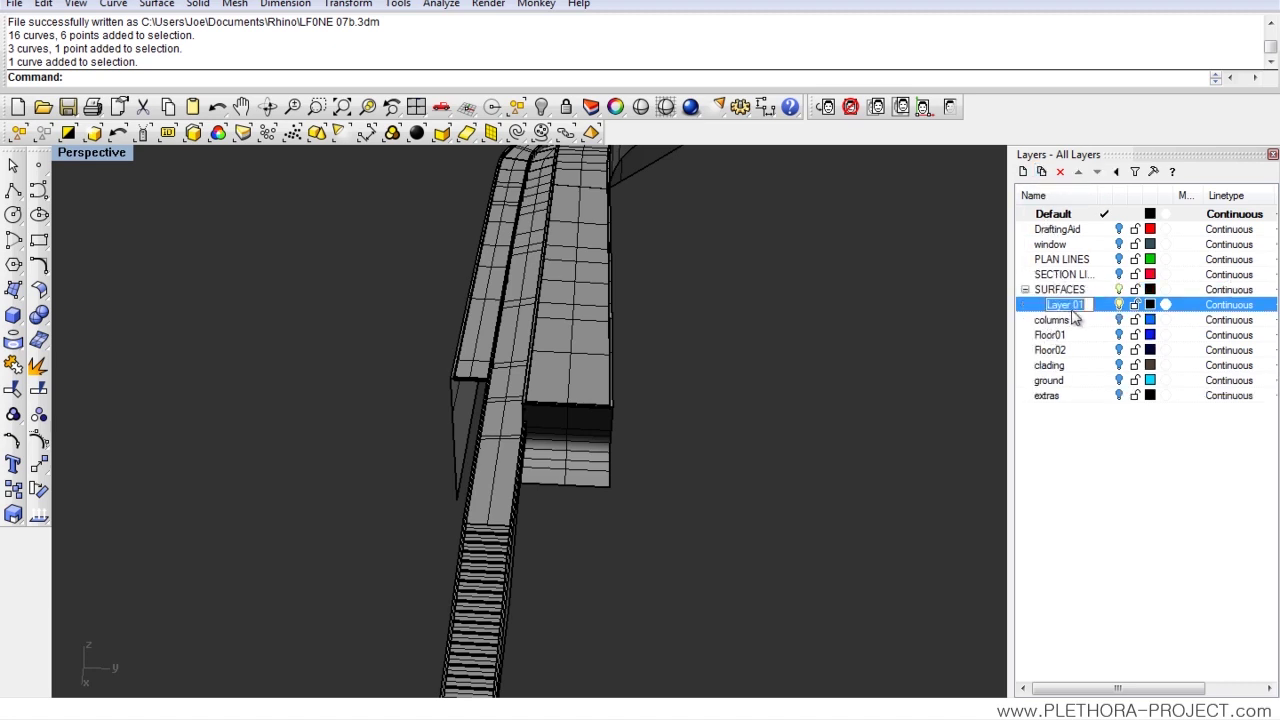
type("V")
key("Return")
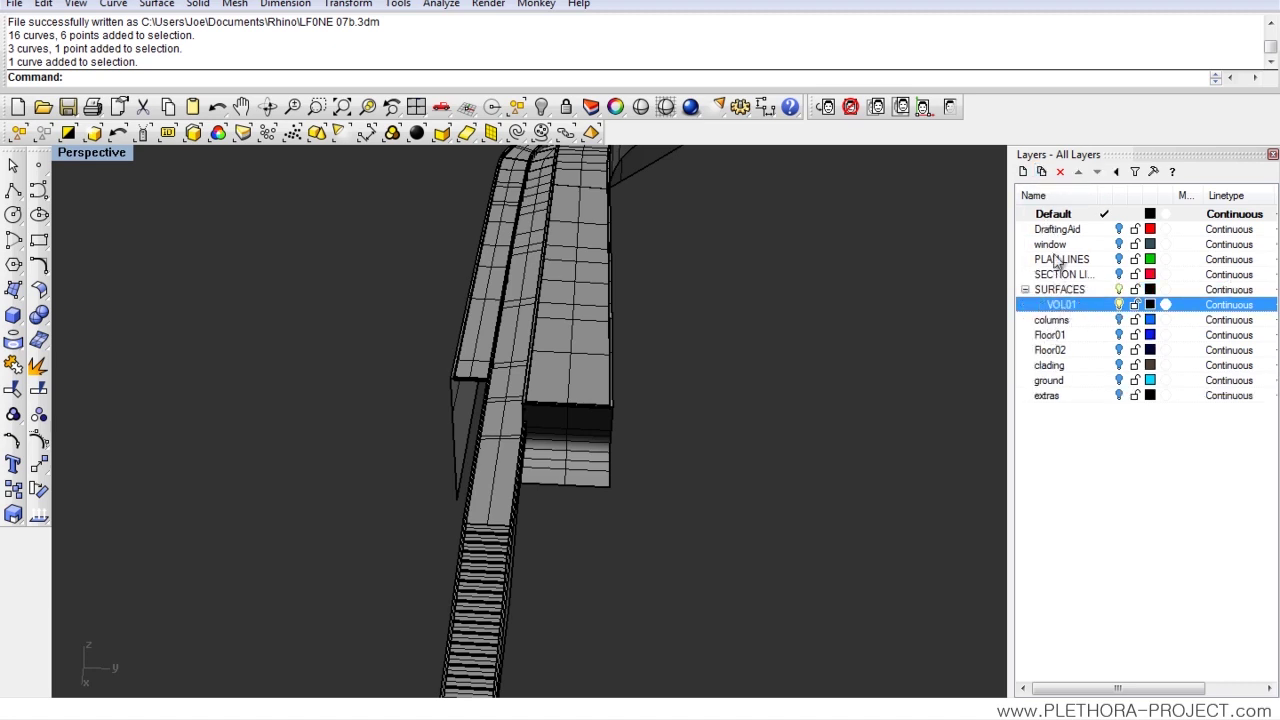
- Add two more sublayers named VOL02 and VOL03 under SURFACES, at the same level as VOL01
left_click(1041, 173)
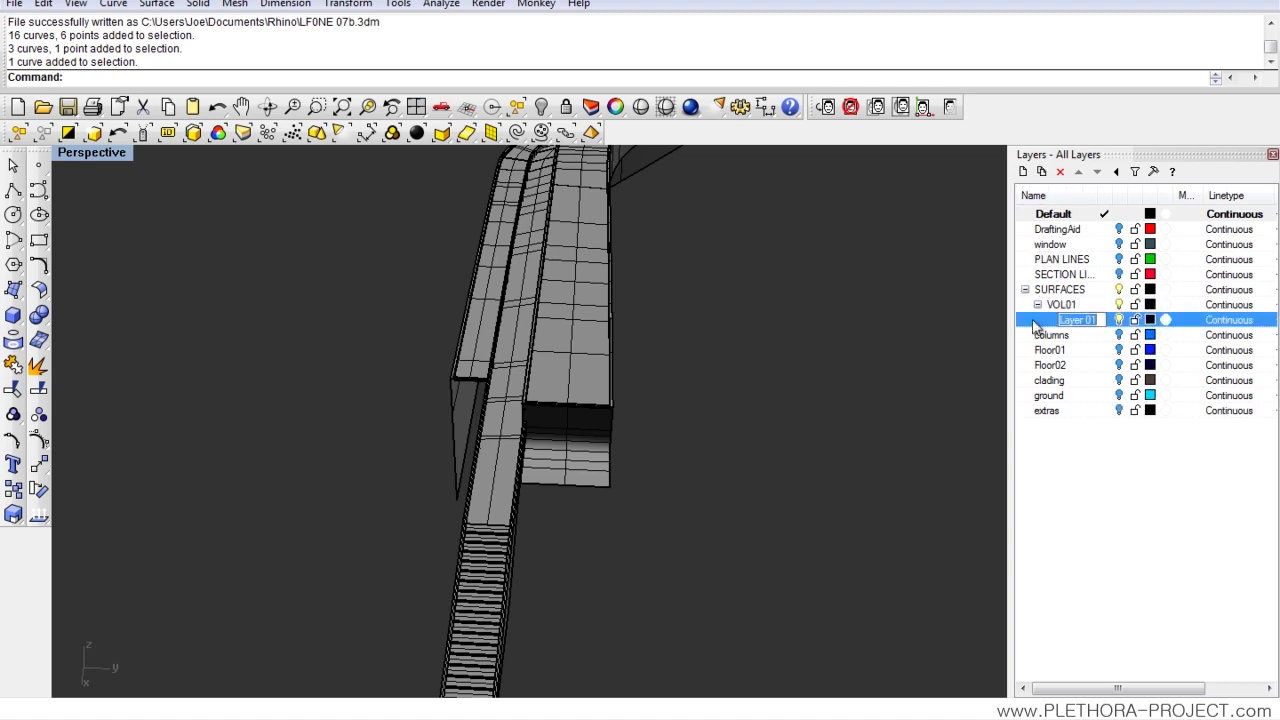
left_click(1060, 171)
left_click(1061, 306)
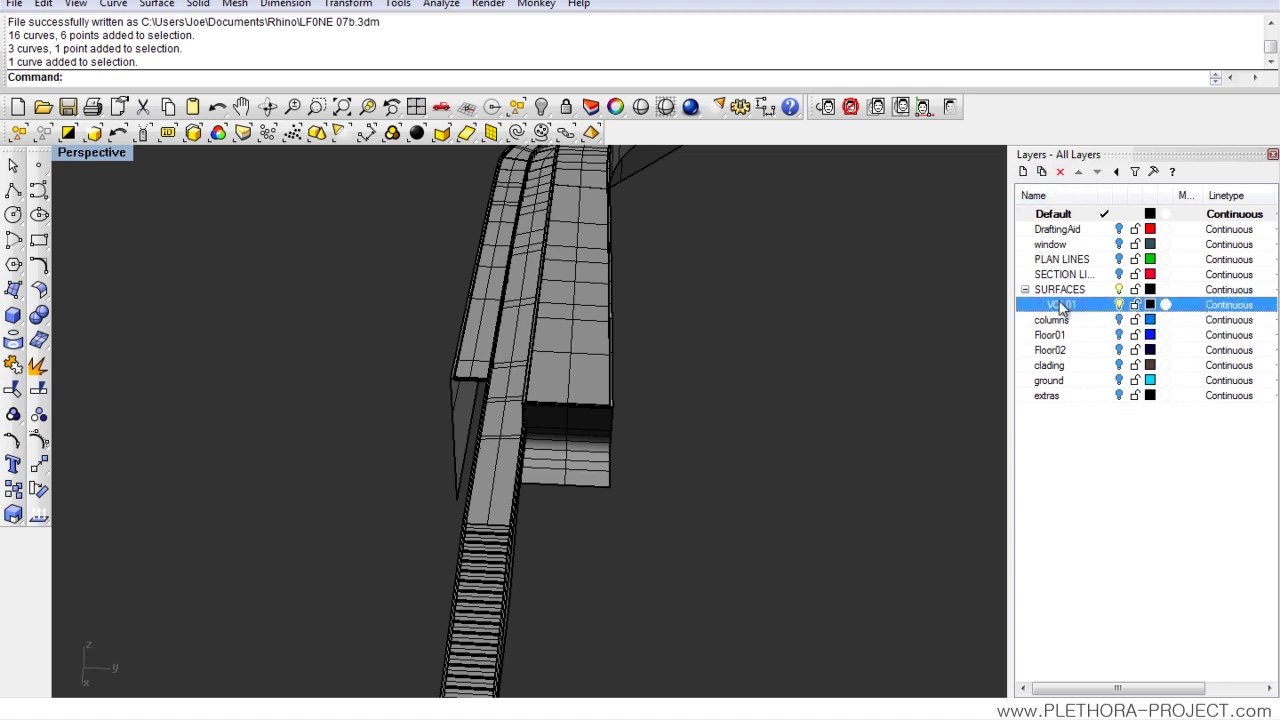
left_click(1023, 171)
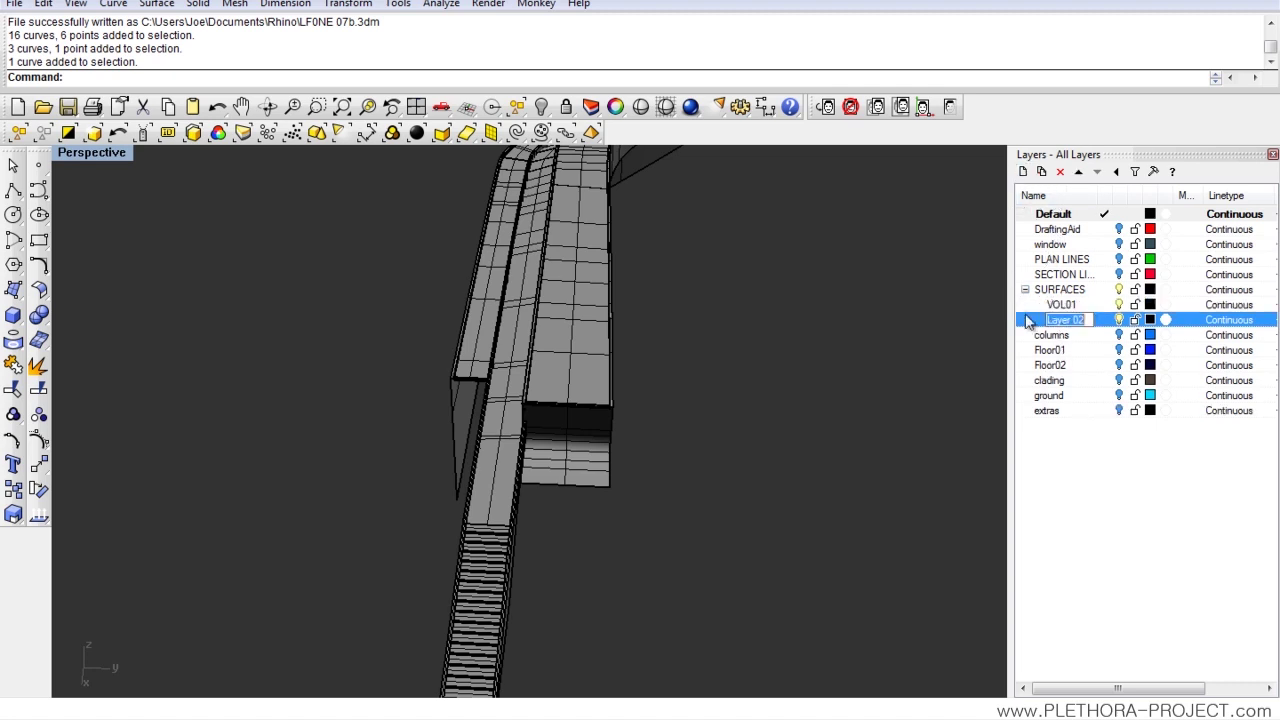
type("VOL02")
key("Return")
left_click(1023, 171)
type("V")
key("Return")
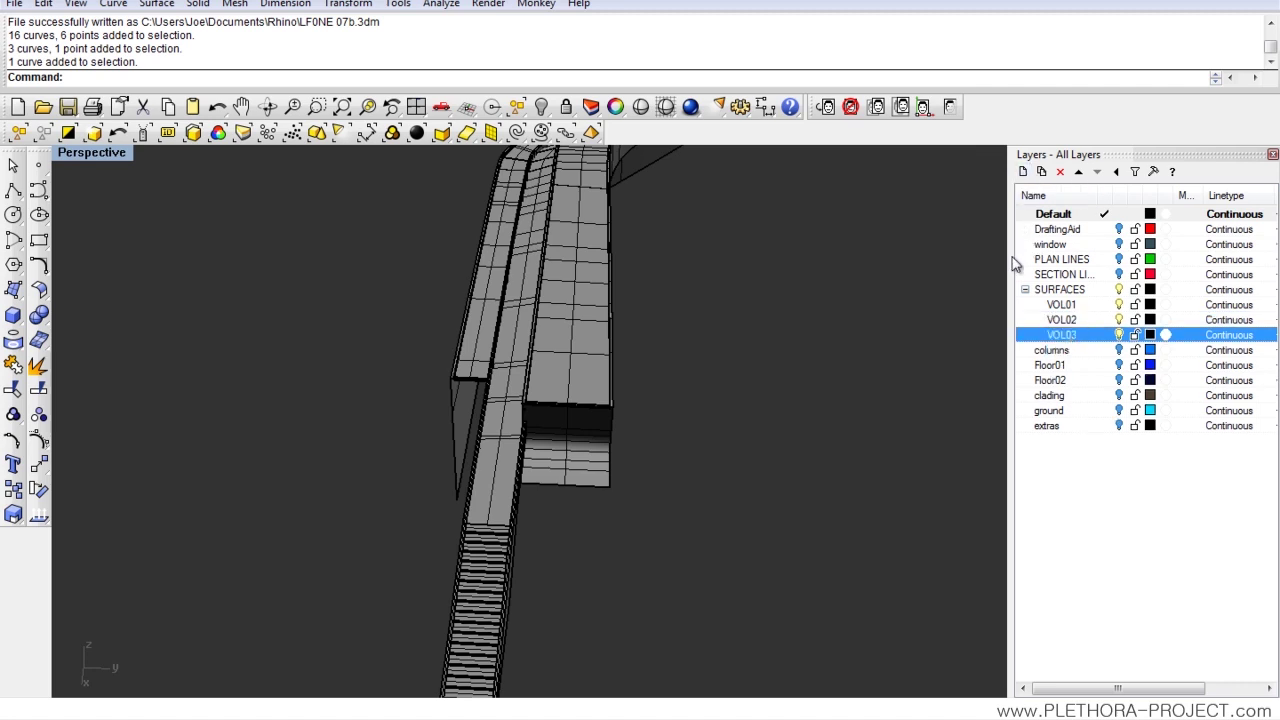
- Move the central walkway volume with its staircase to the VOL02 sublayer and hide that sublayer
right_click_drag(815, 375, 619, 488)
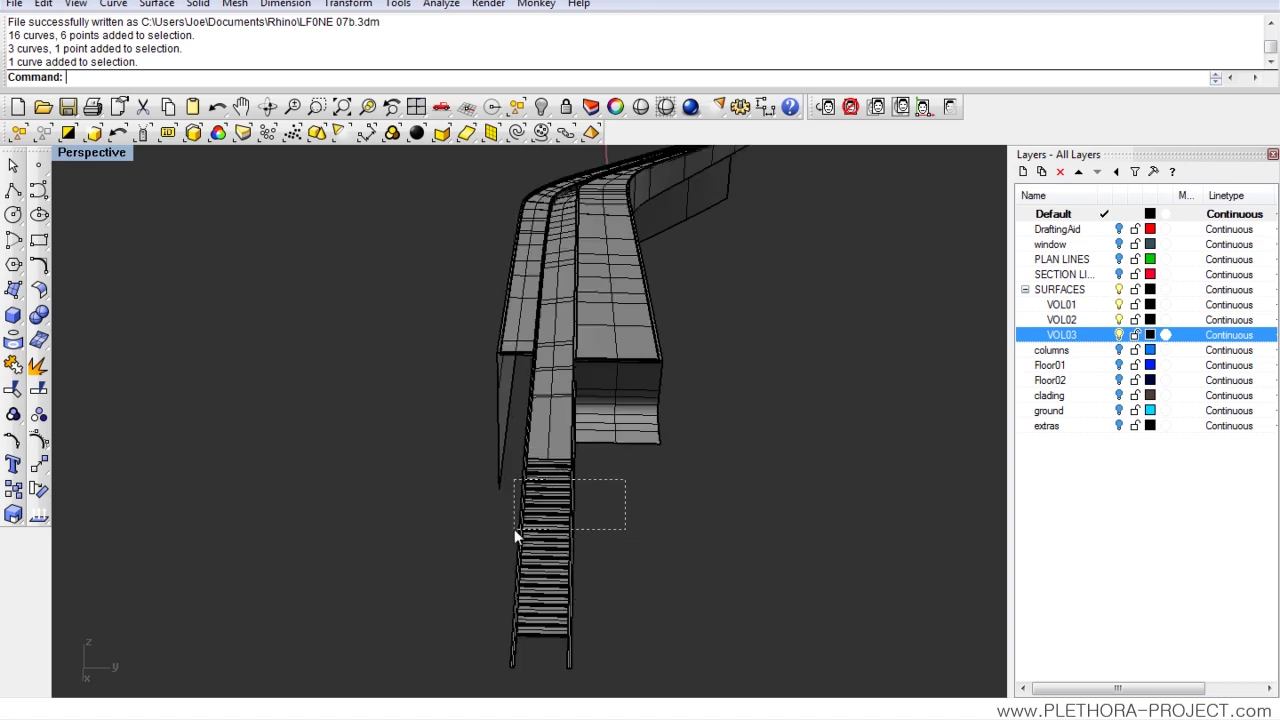
left_click_drag(515, 529, 518, 527)
right_click_drag(543, 493, 616, 528)
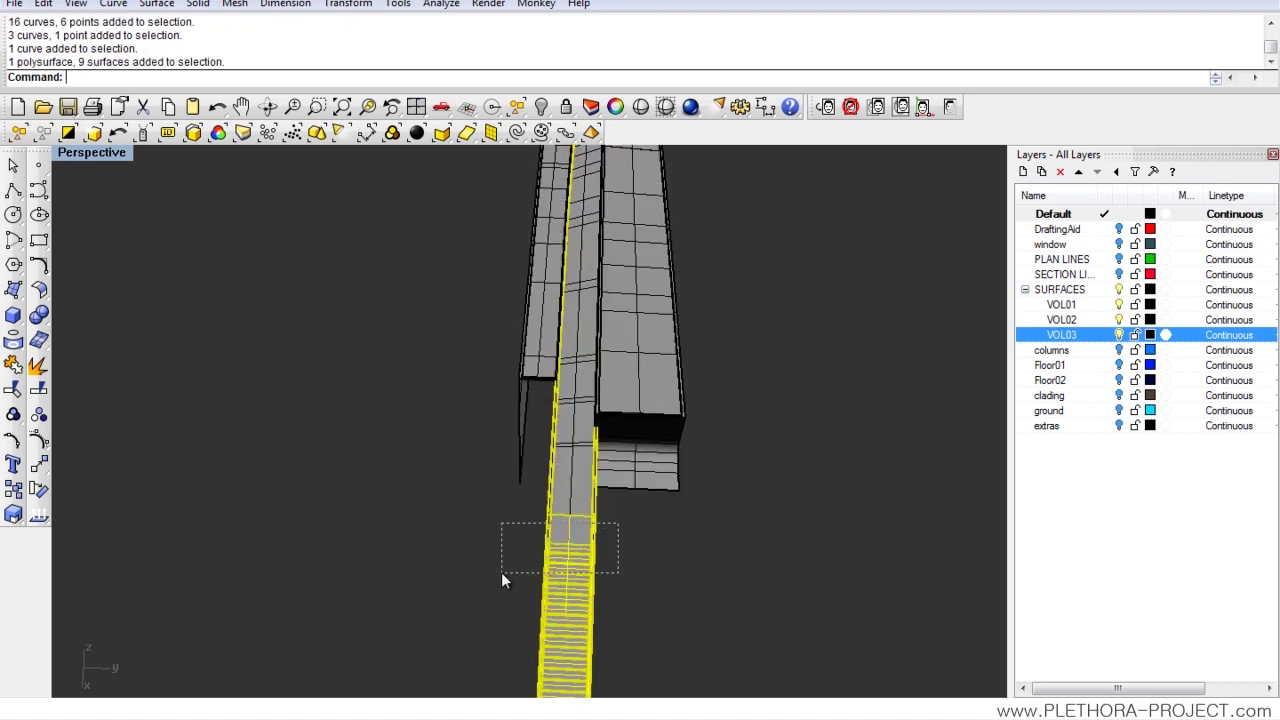
left_click_drag(503, 579, 504, 578)
left_click(1060, 320)
right_click(1062, 318)
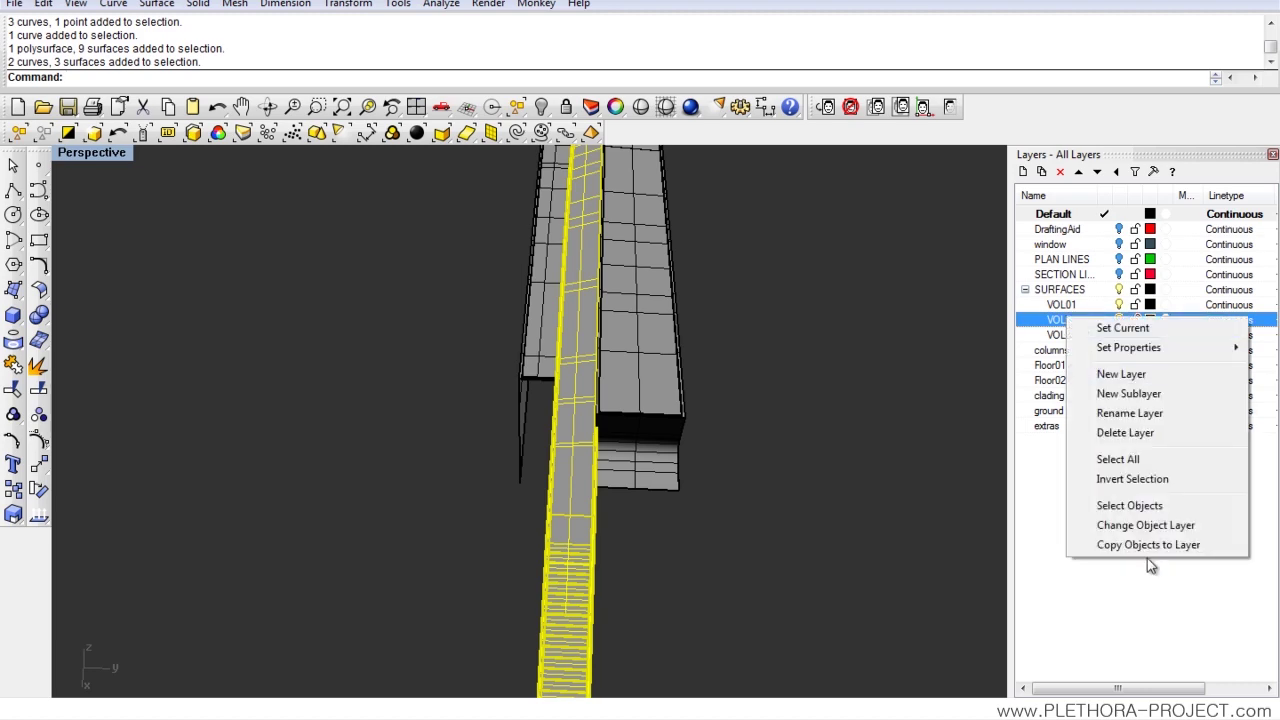
left_click(1149, 527)
right_click_drag(805, 465, 379, 434)
scroll(533, 448, "up", 3)
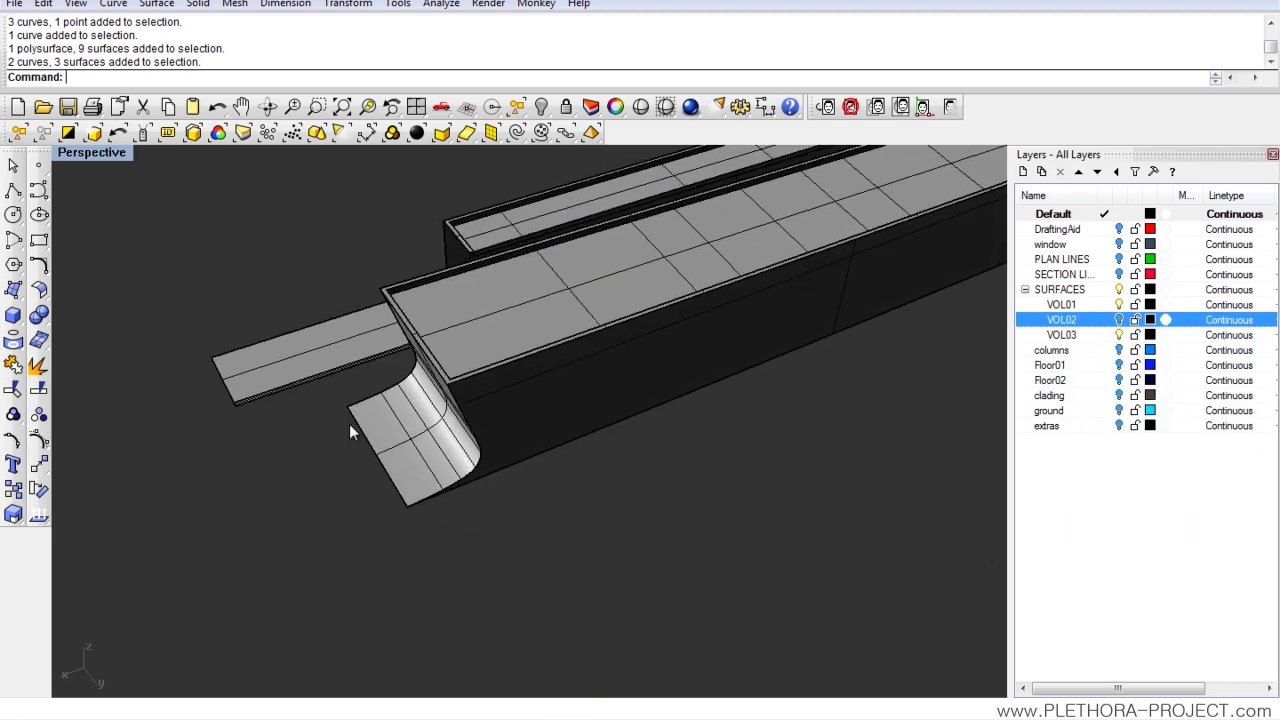
- Move the two long flat strip surfaces protruding past the end of the main volume to the VOL02 sublayer
left_click_drag(208, 313, 208, 314)
right_click(1074, 322)
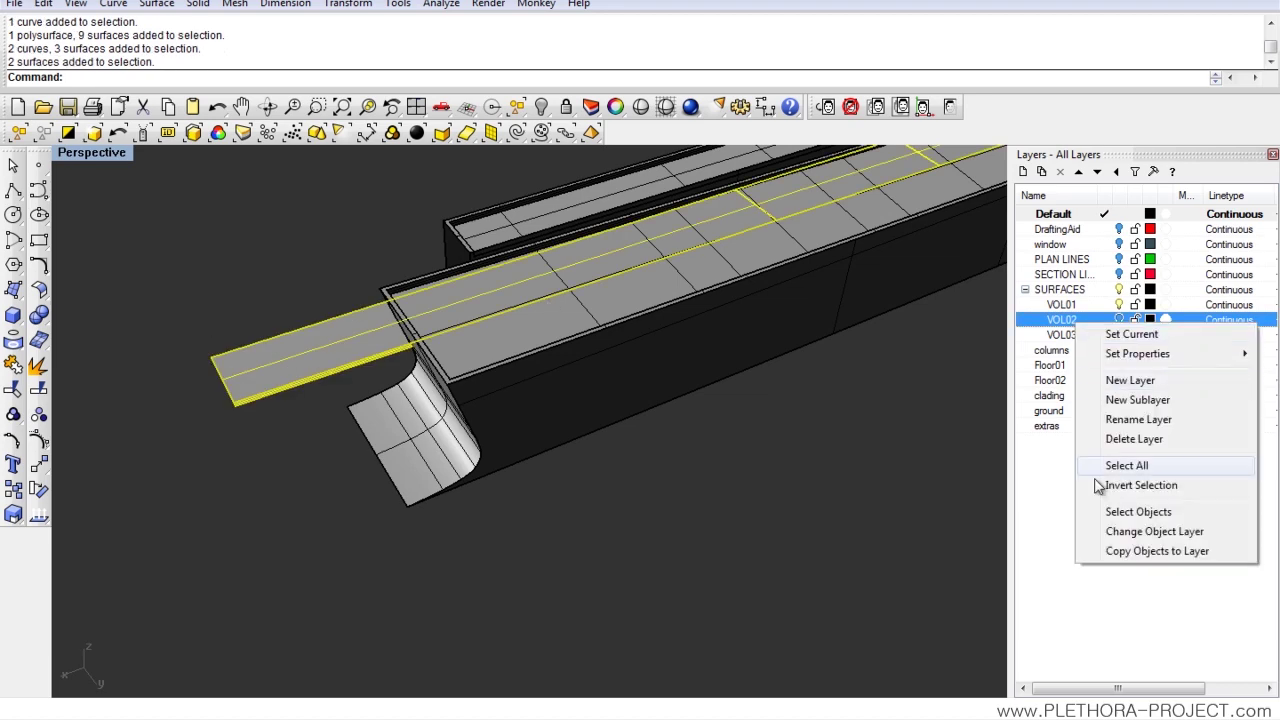
left_click(1110, 533)
- Move the narrow outer volume with its tall side wall to the VOL03 sublayer and hide that sublayer
right_click_drag(480, 514, 630, 433)
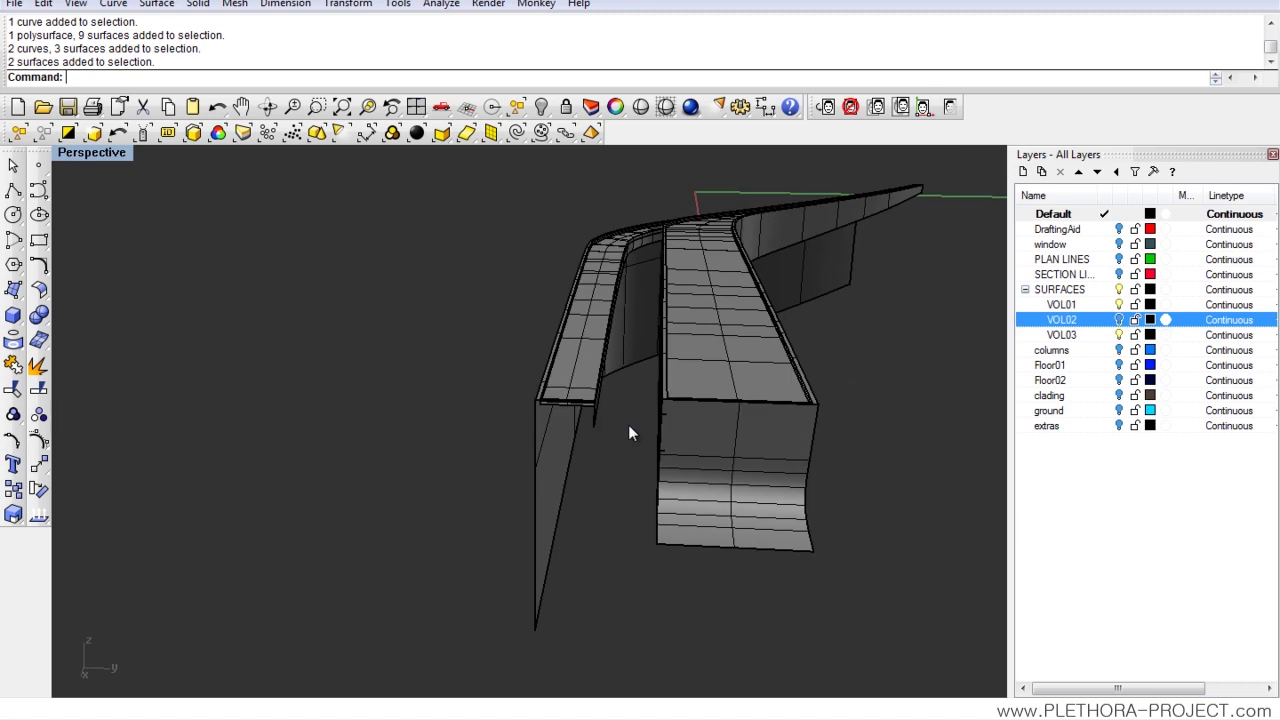
left_click_drag(513, 374, 512, 372)
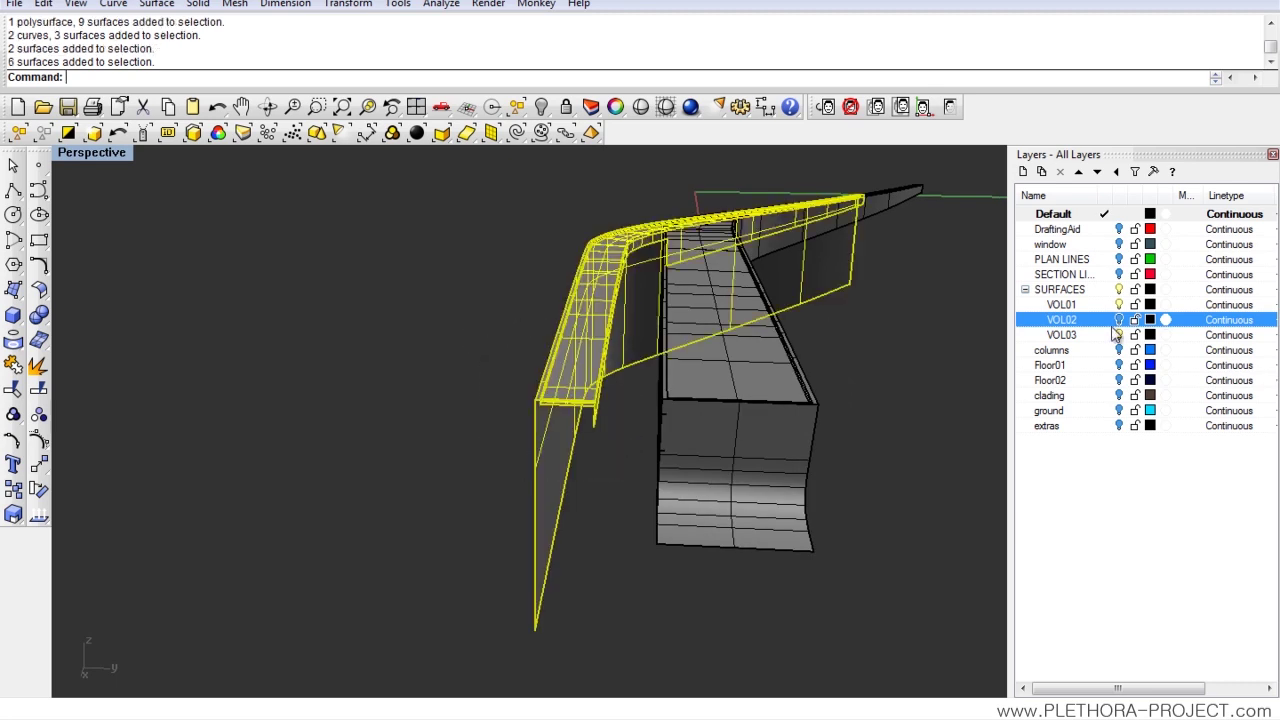
left_click(1066, 334)
right_click(1064, 334)
left_click(1095, 546)
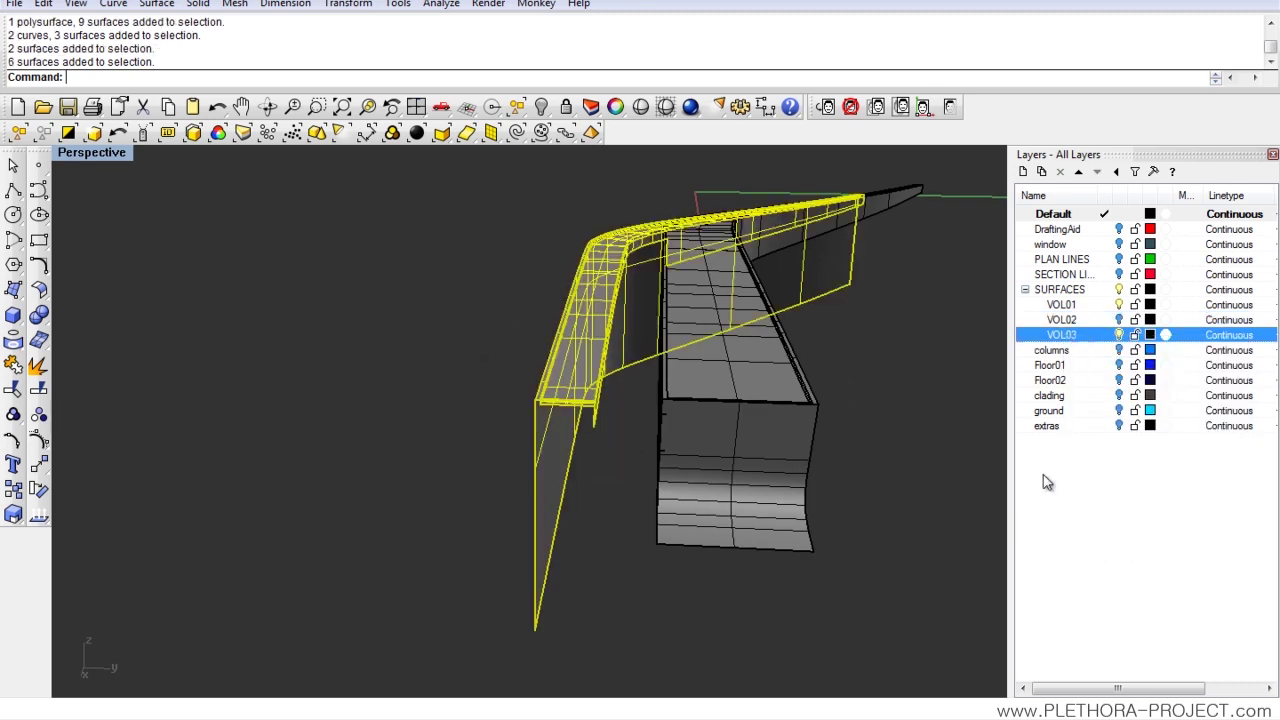
left_click(1119, 334)
- Move the small leftover rectangular surface beside the bend of the remaining volume to the VOL02 sublayer
right_click_drag(720, 452, 589, 395)
left_click(589, 395)
left_click(1061, 319)
right_click(1072, 319)
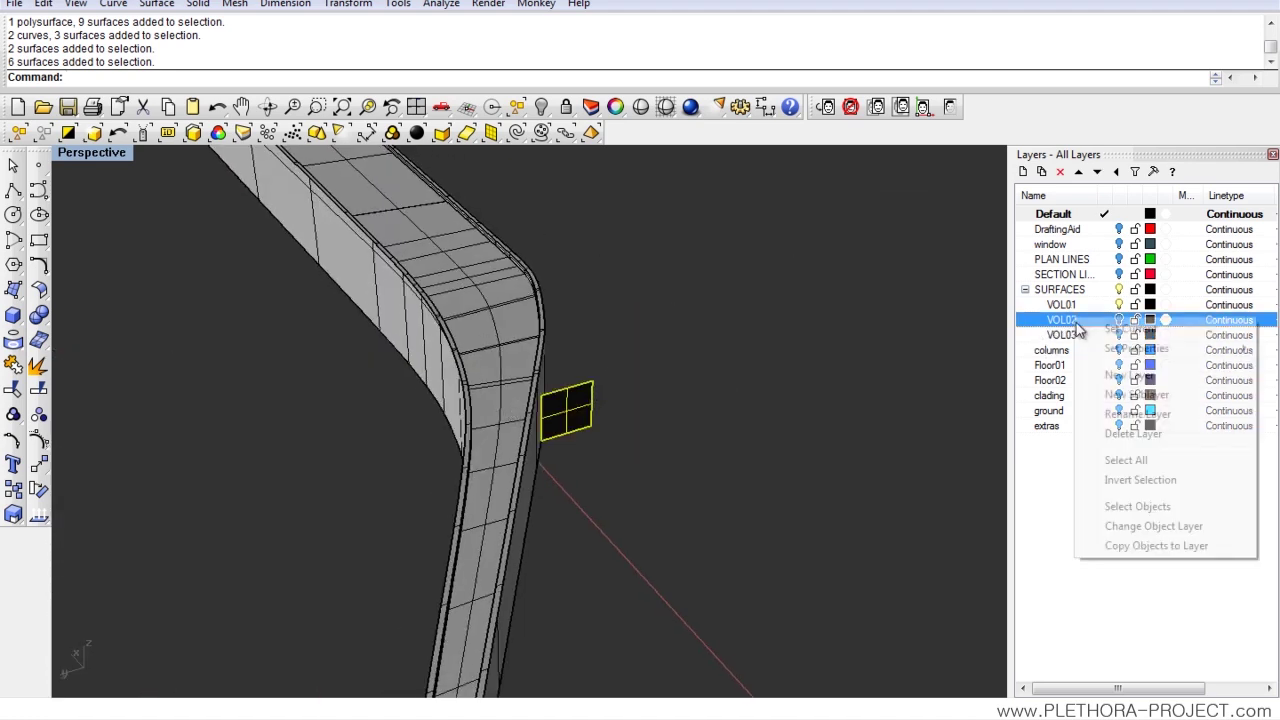
left_click(1153, 524)
- Move the three thin leftover surfaces standing beside the narrow end of the remaining volume to VOL02
right_click_drag(632, 490, 581, 338)
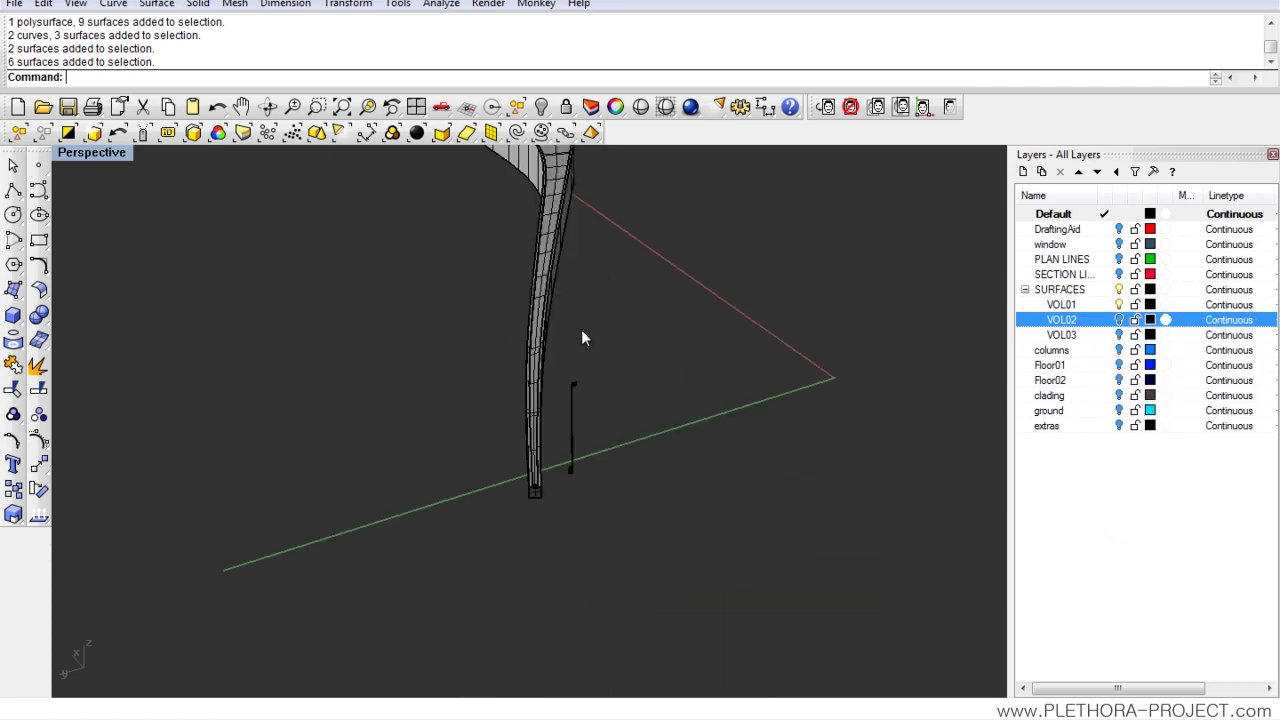
left_click_drag(551, 493, 553, 490)
scroll(559, 452, "up", 2)
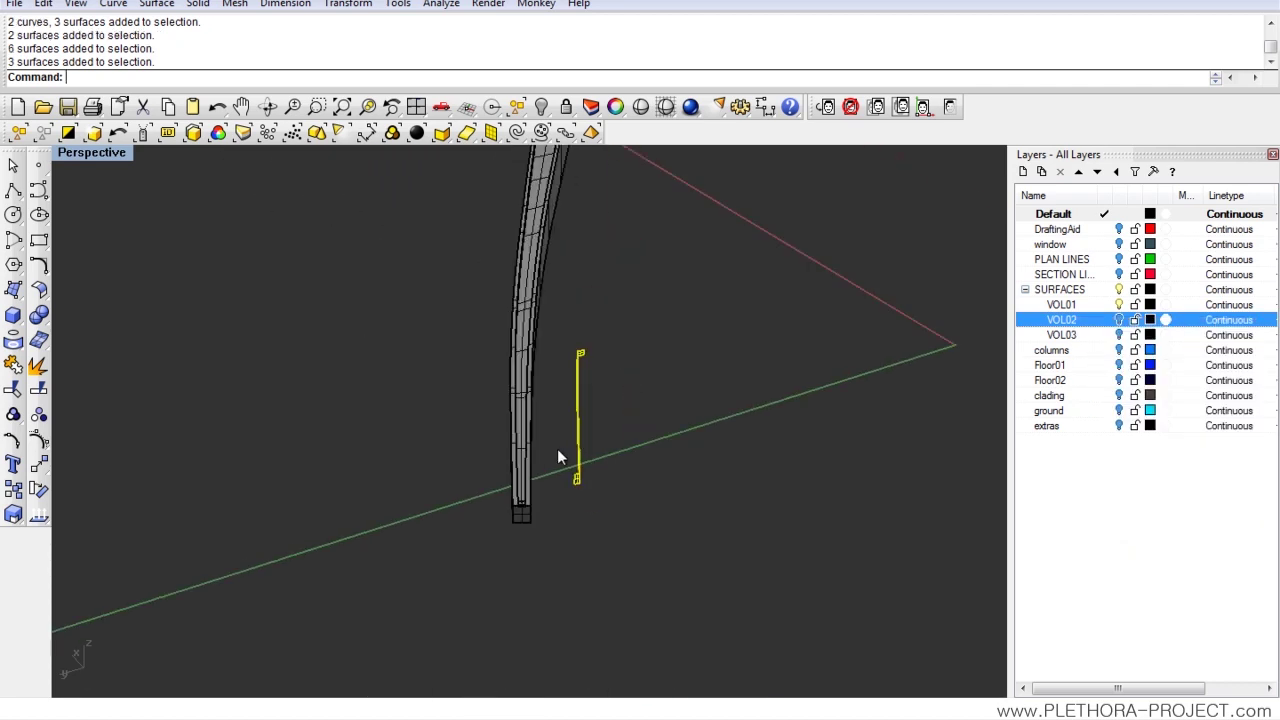
right_click(1070, 321)
left_click(1145, 526)
- Show the VOL02 and VOL03 sublayers and toggle the whole SURFACES layer off and on to check the grouping
right_click_drag(715, 520, 658, 437)
left_click(1119, 320)
left_click(1119, 335)
right_click_drag(628, 304, 566, 379, "shift")
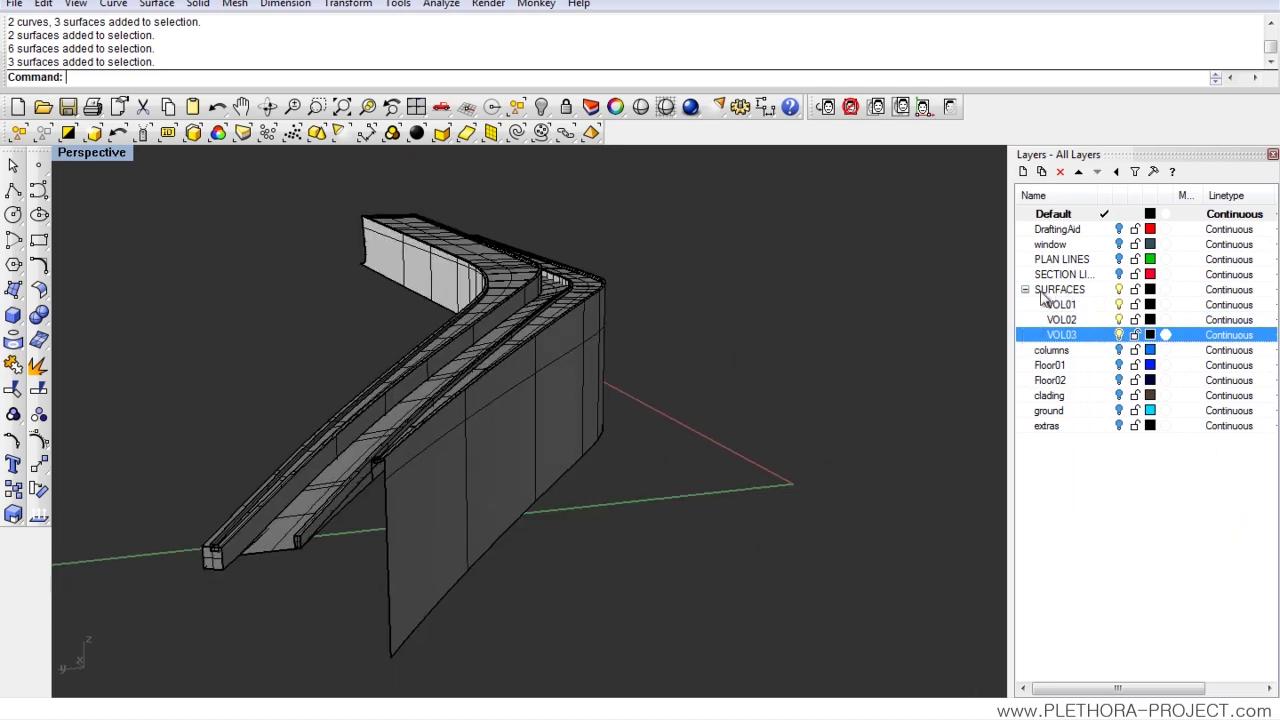
left_click(1119, 289)
left_click(1119, 289)
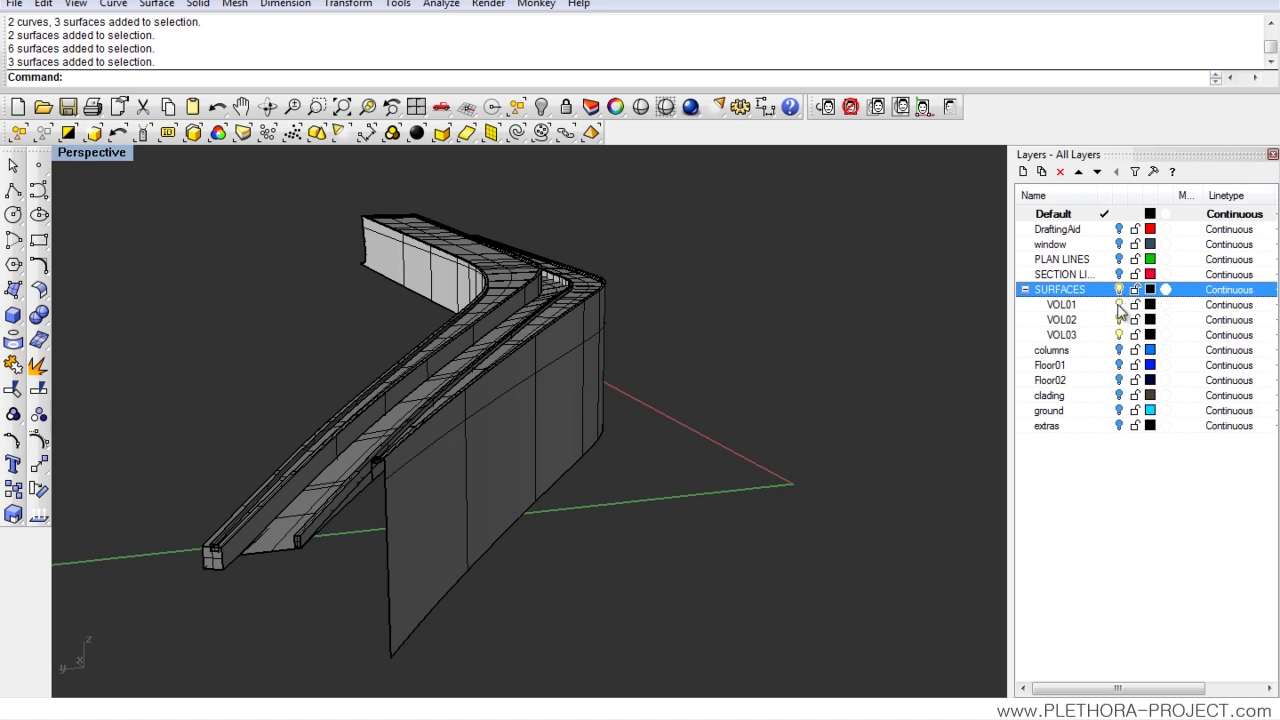
- Hide the VOL01, VOL02 and VOL03 sublayers one after another
left_click(1119, 304)
left_click(1120, 319)
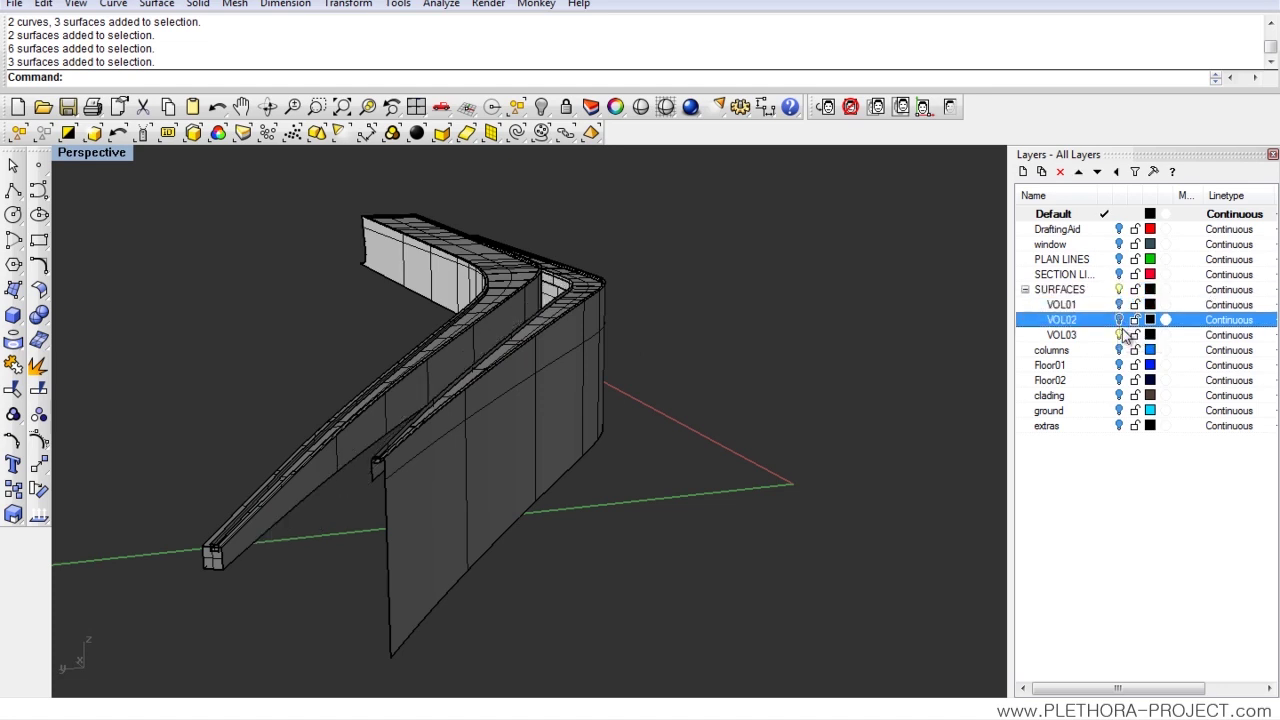
left_click(1119, 335)
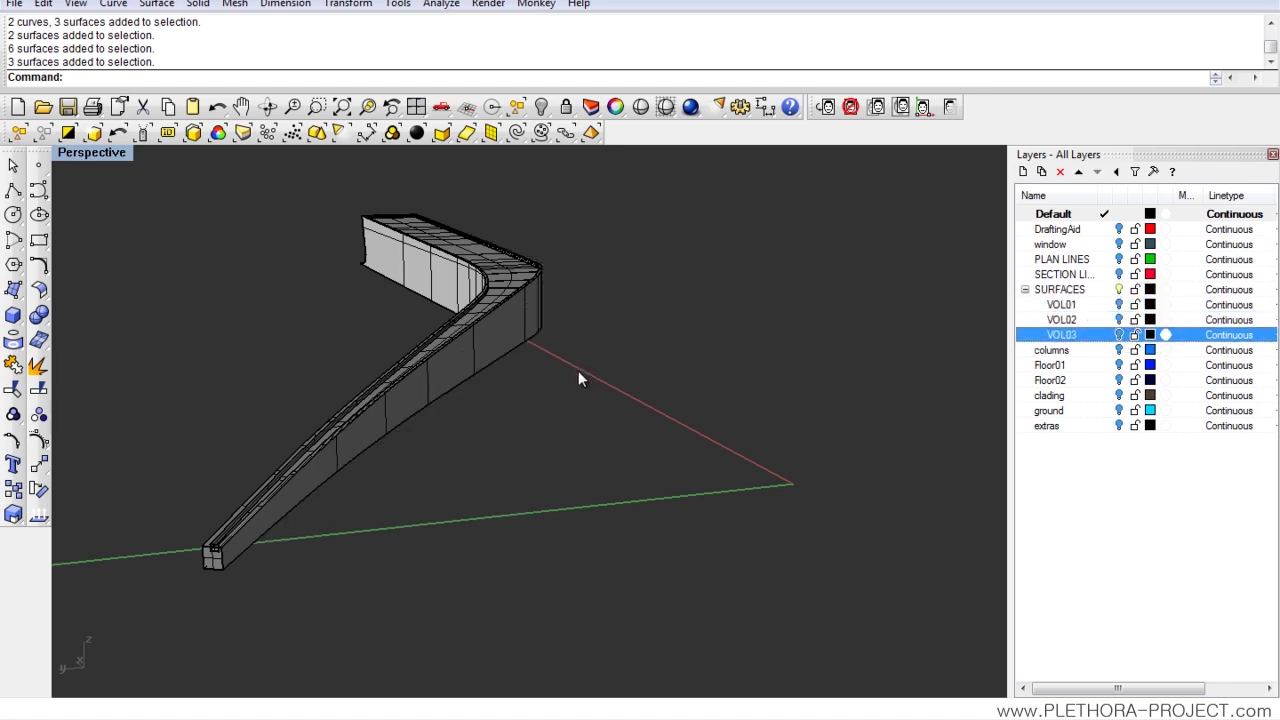
- Move all surfaces of the remaining visible volume to the VOL01 sublayer and show that sublayer
right_click_drag(487, 380, 610, 378)
scroll(501, 330, "down", 3)
left_click_drag(509, 264, 698, 470)
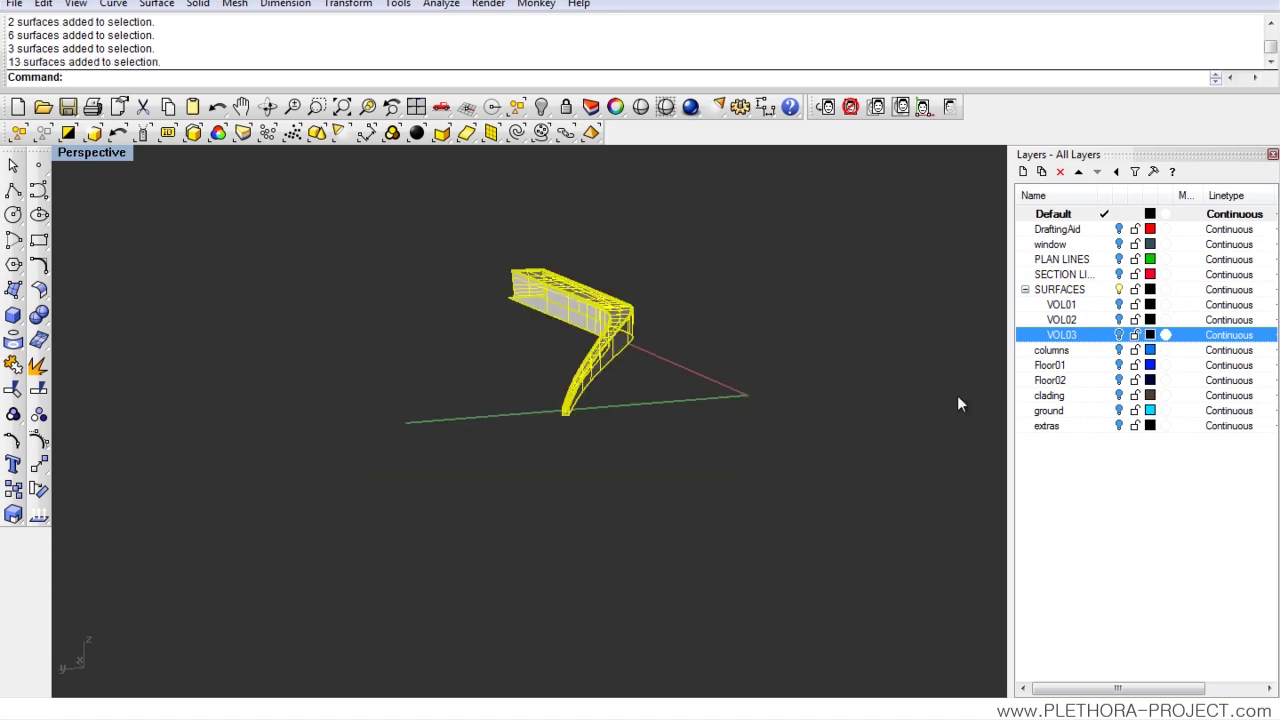
right_click(1066, 304)
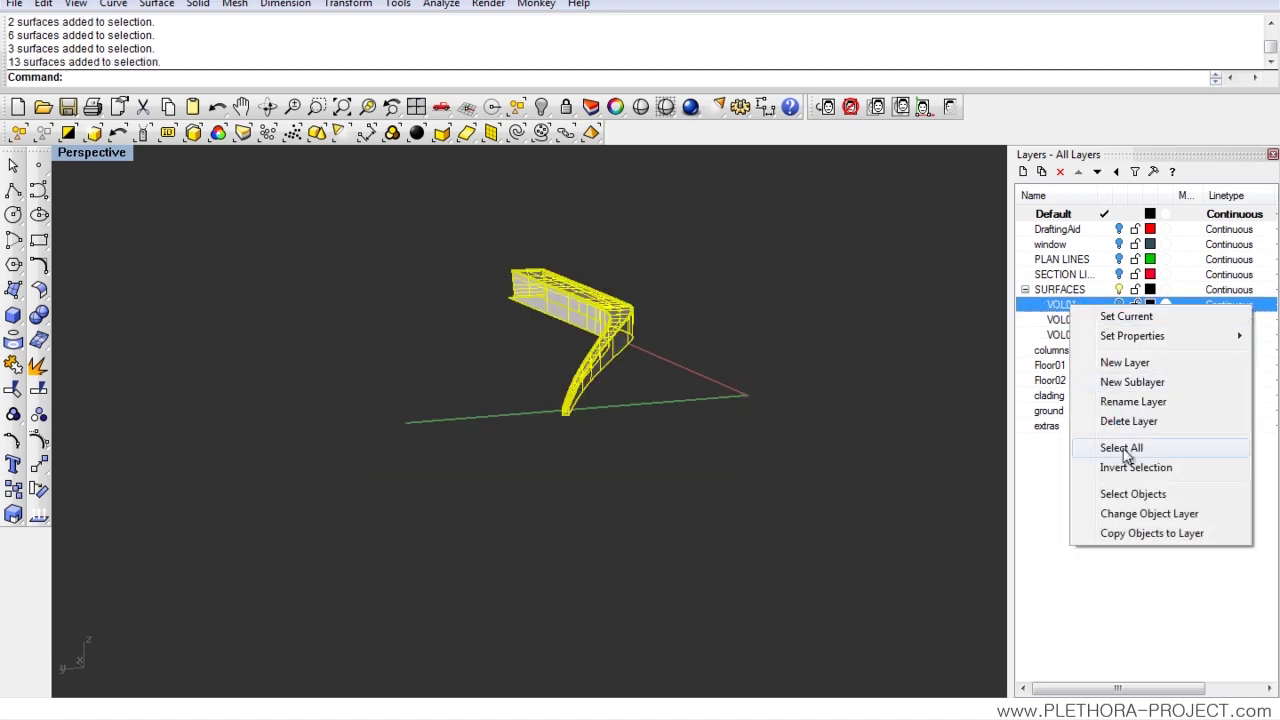
left_click(1132, 514)
left_click(1119, 304)
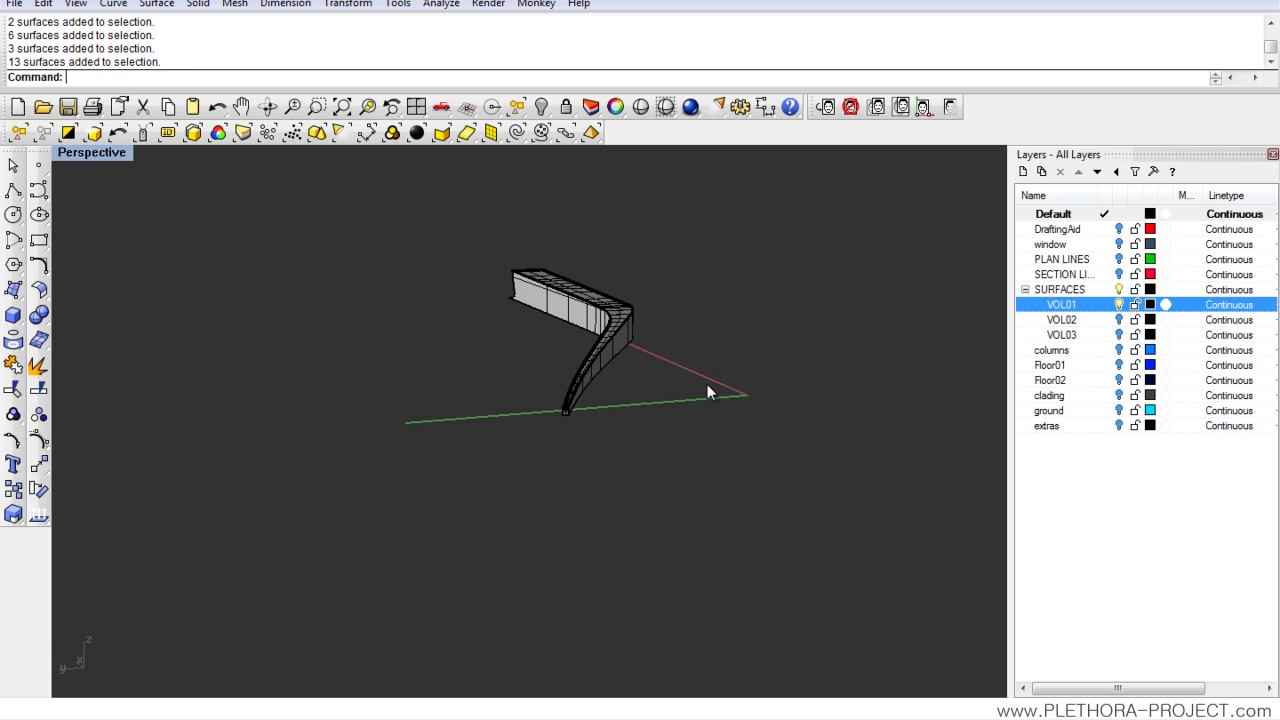
- Show the PLAN LINES layer together with the VOL01 volume
scroll(554, 388, "up", 8)
right_click_drag(551, 391, 665, 495)
scroll(586, 420, "down", 5)
right_click_drag(586, 420, 651, 440)
left_click(1119, 259)
scroll(457, 469, "down", 4)
scroll(392, 441, "up", 5)
right_click_drag(651, 440, 559, 398, "shift")
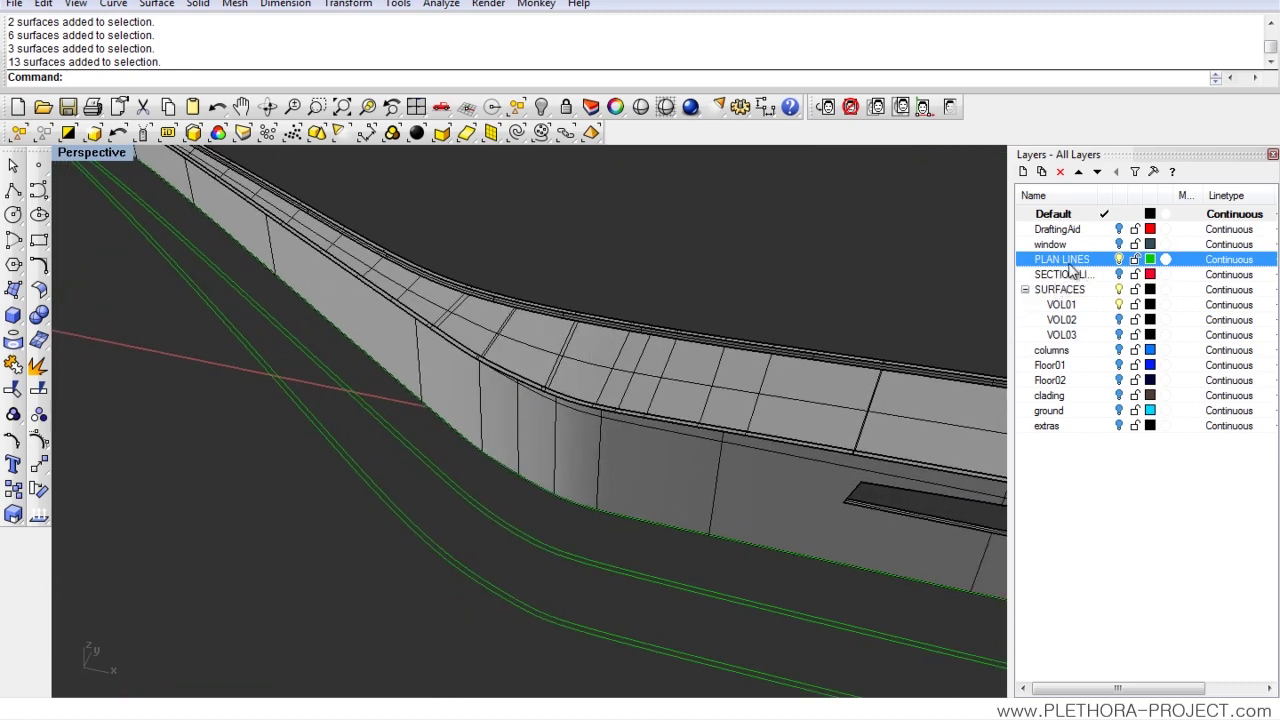
- Add a new layer named INTERIOR WALLS directly below PLAN LINES
left_click(1022, 173)
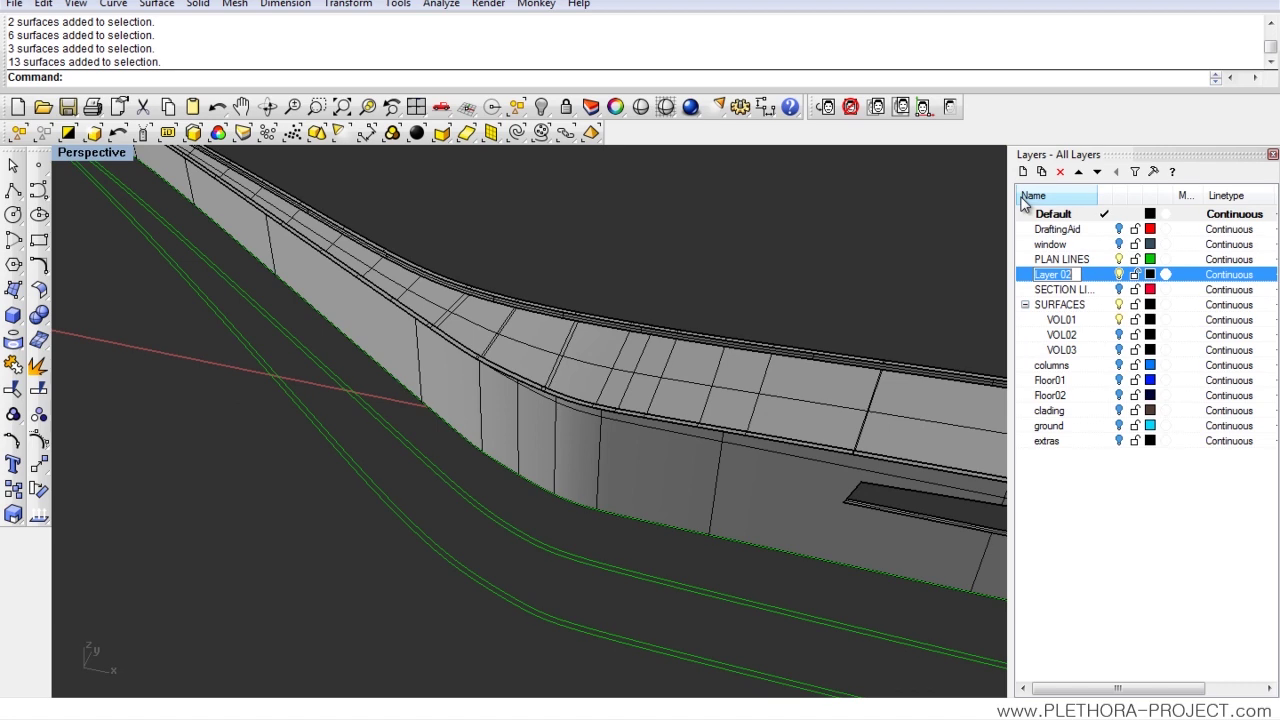
type("IN")
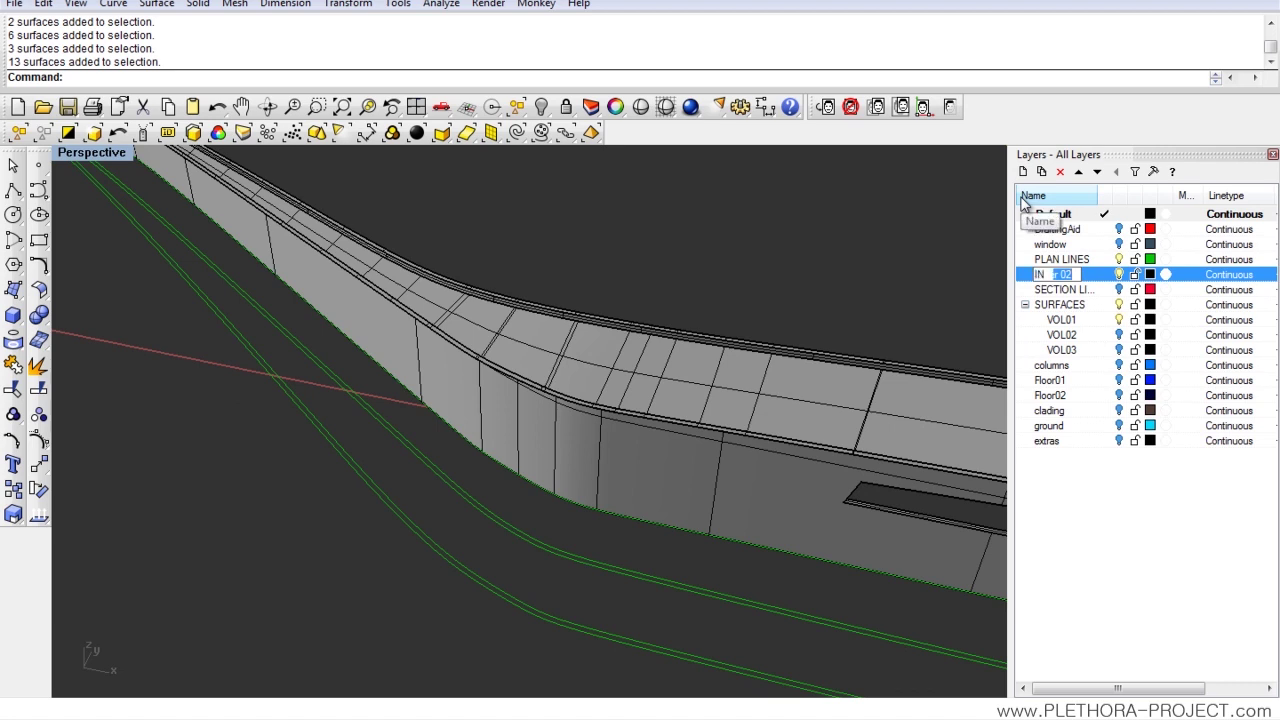
type("TERIOR WA")
type("A")
type("LLS")
key("Return")
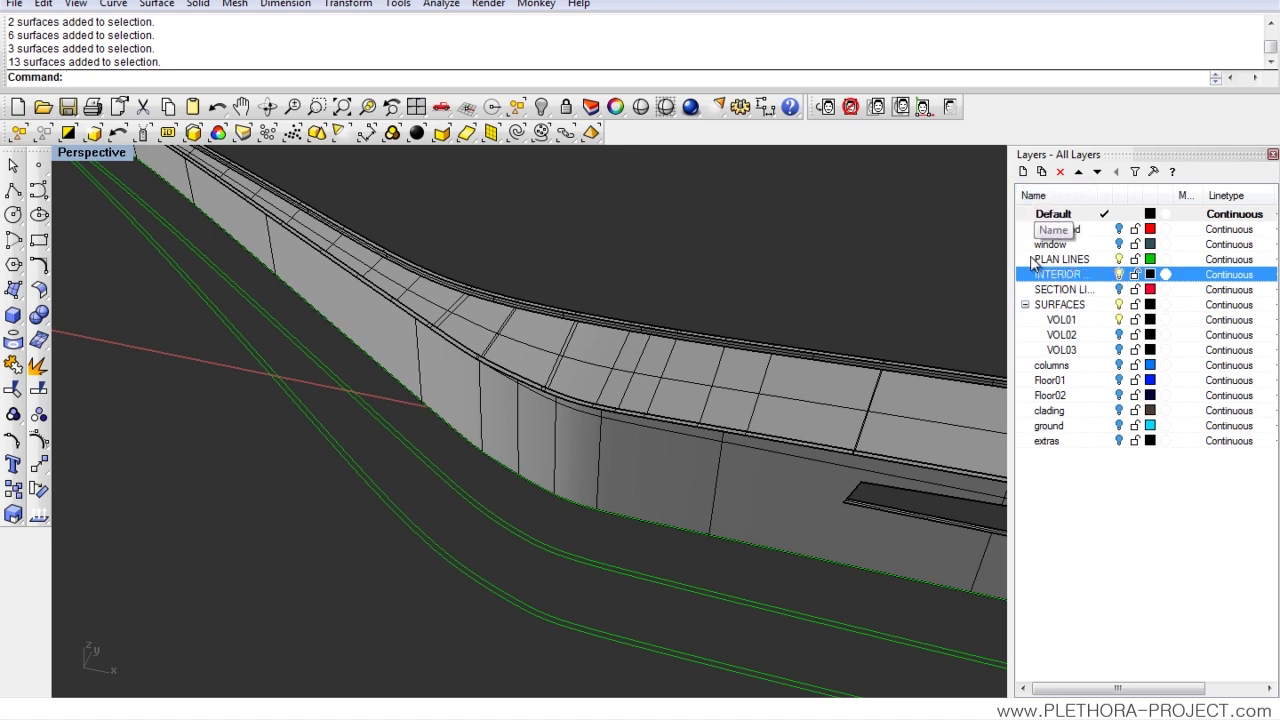
- Widen the layer list and its name column so that full layer names can be read
left_click(1090, 274)
left_click(1125, 279)
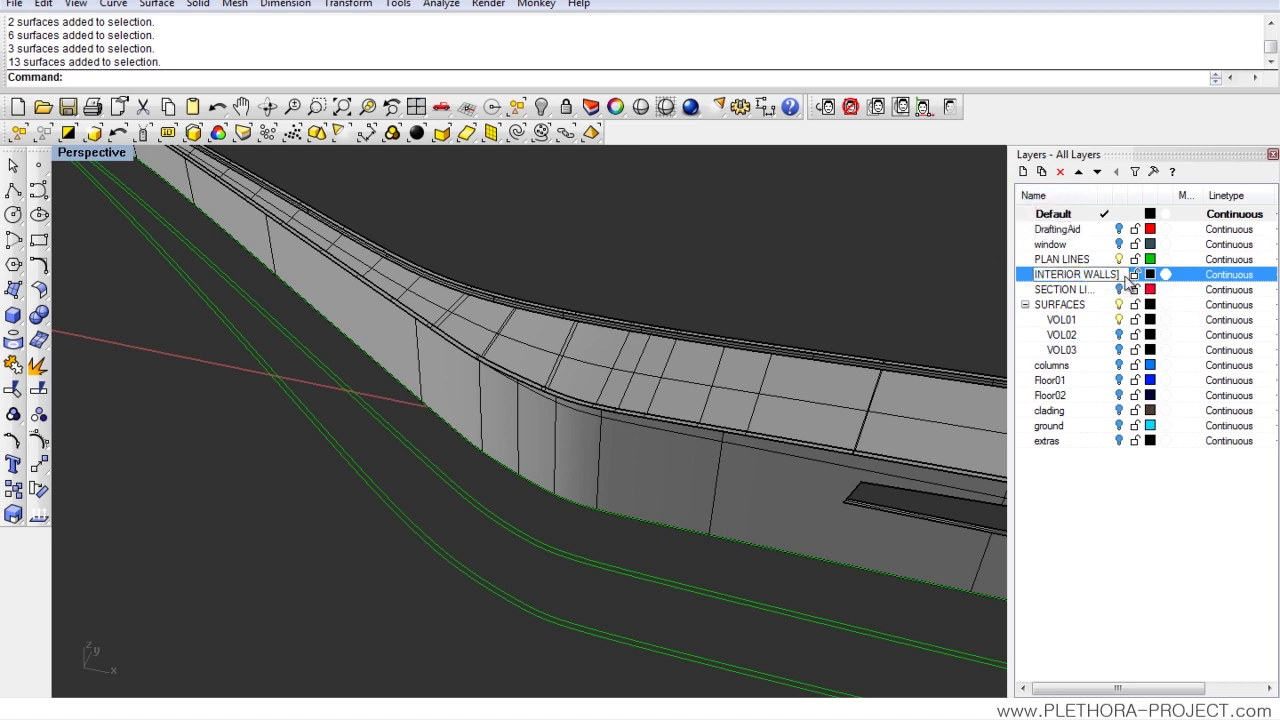
key("Return")
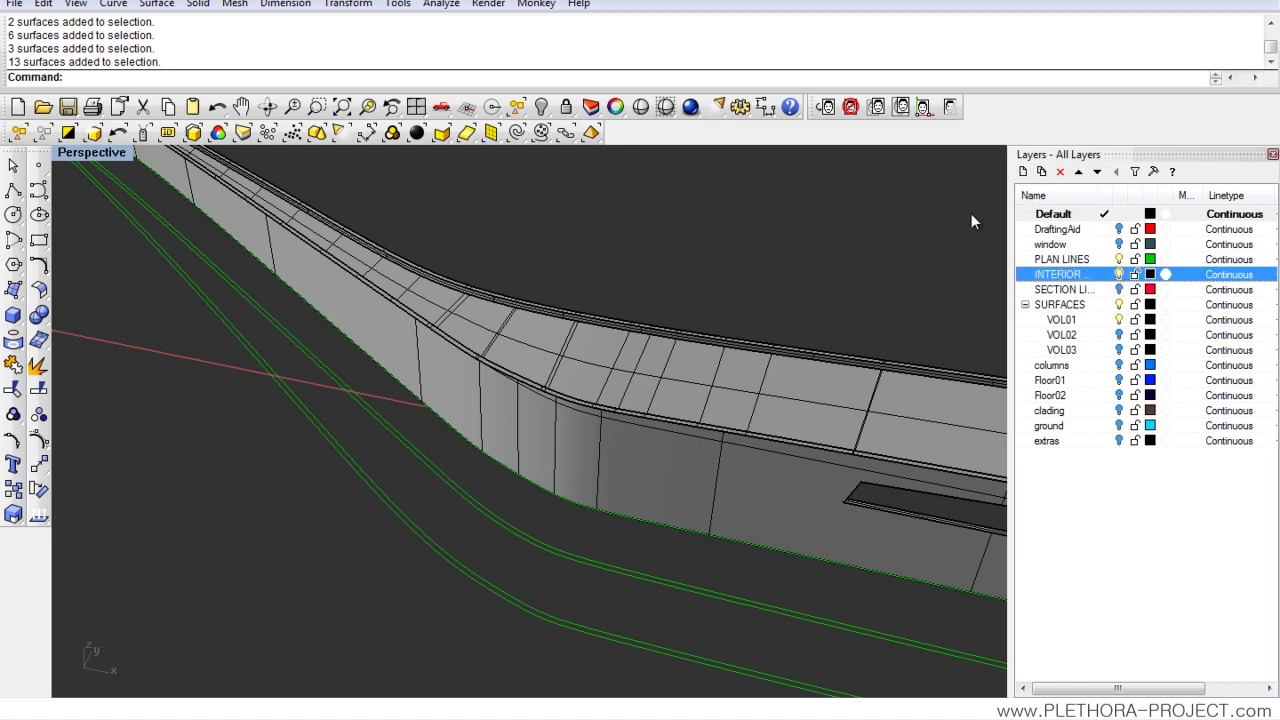
left_click_drag(1010, 212, 986, 211)
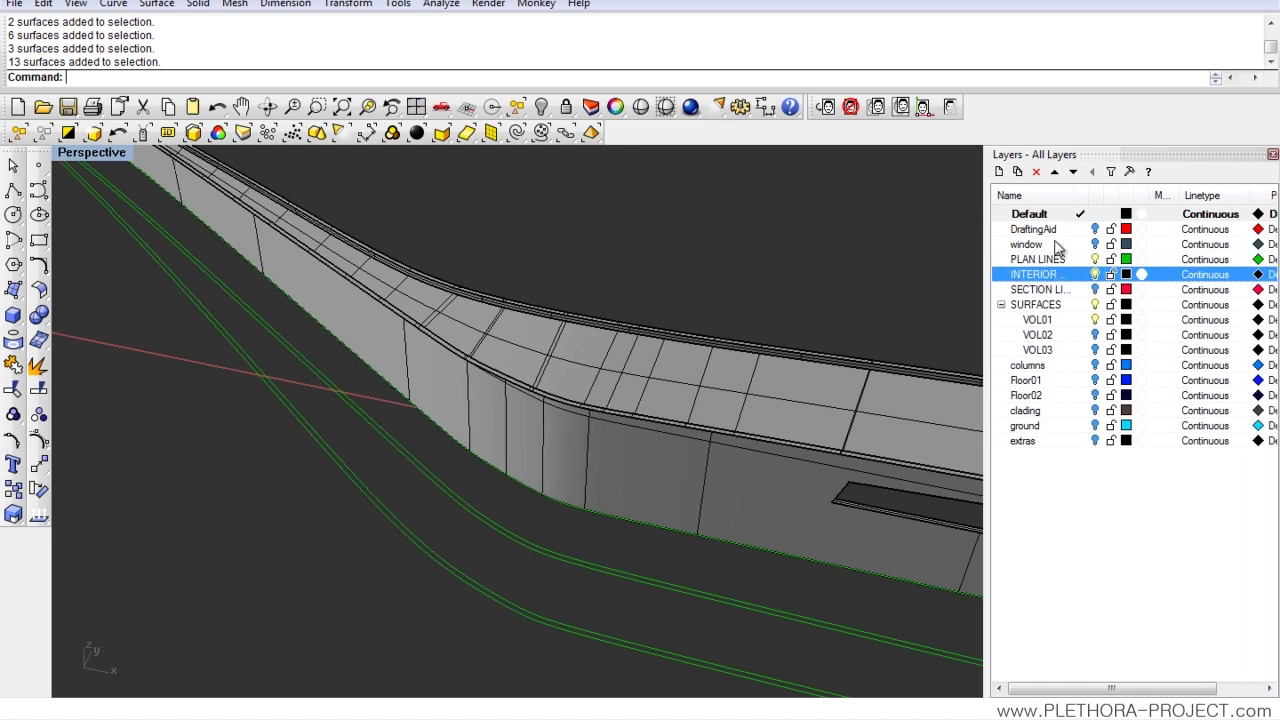
left_click_drag(1078, 195, 1114, 195)
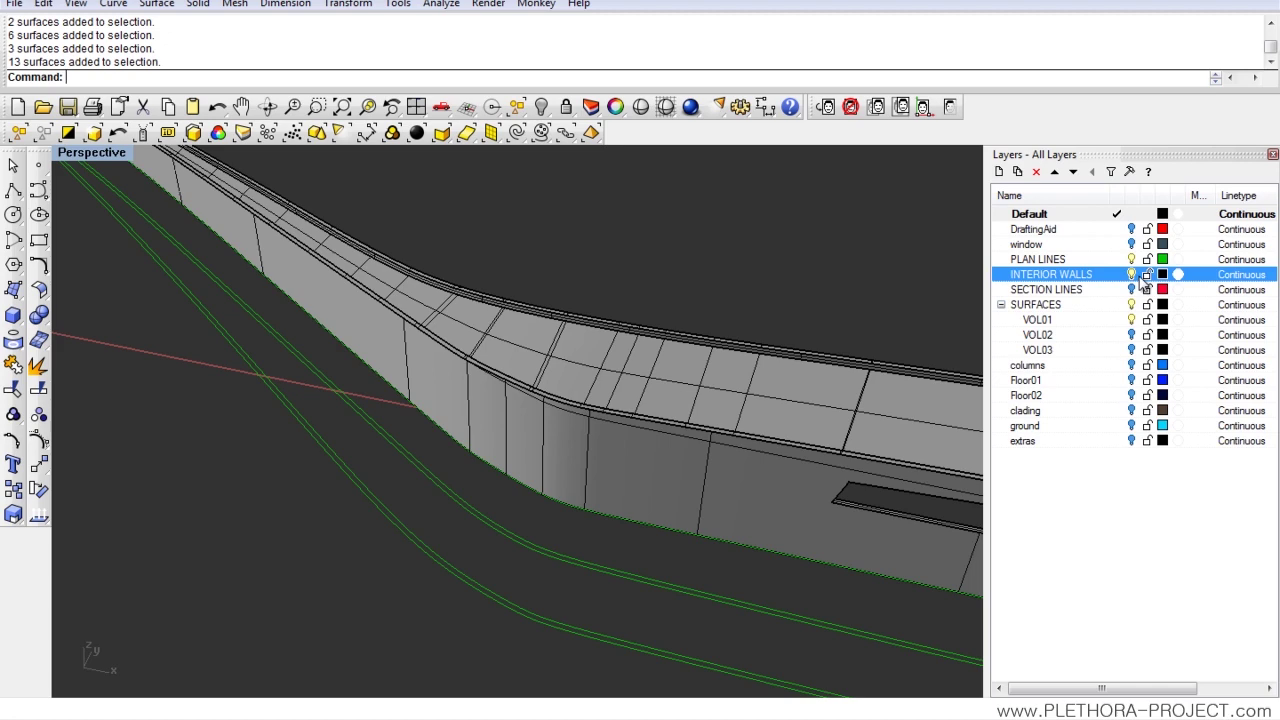
- Set the INTERIOR WALLS layer colour to orange (R 255, G 89, B 0) and make the layer current
left_click(1162, 274)
left_click(791, 280)
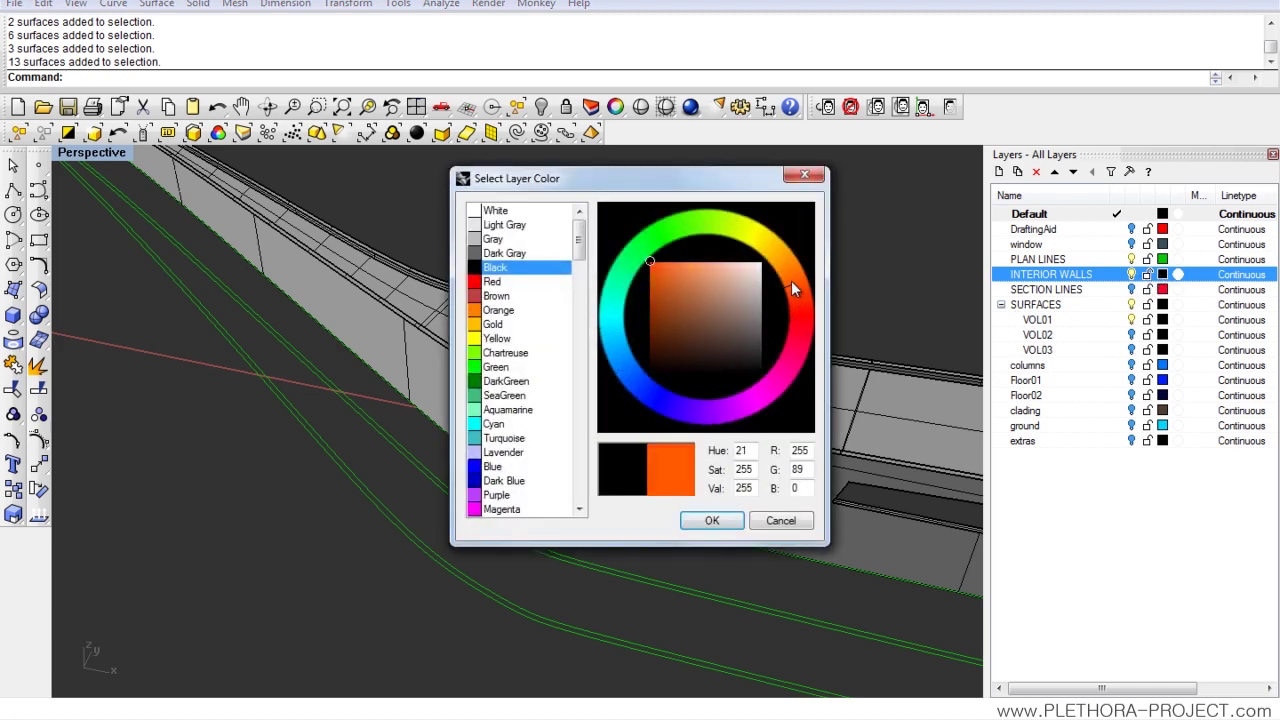
left_click(711, 520)
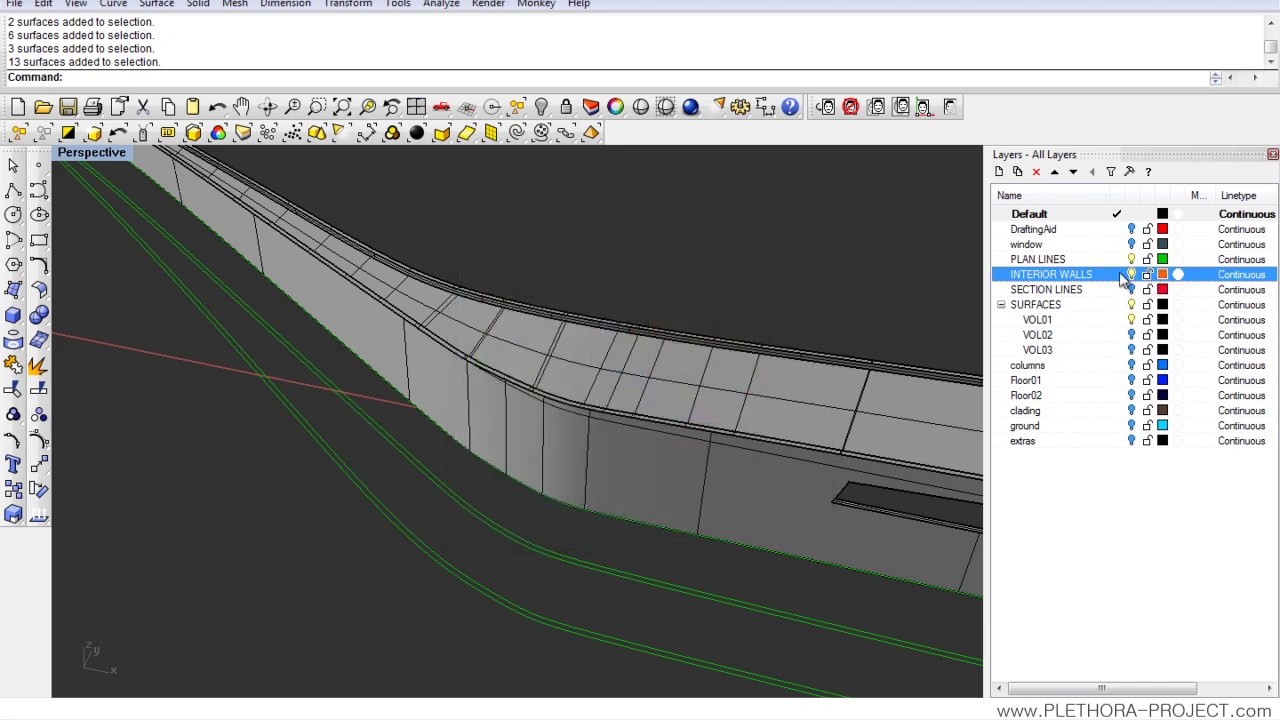
left_click(1118, 274)
- In the Top view, trace the vertical wall between LAGER and the small WC rooms with a two-point polyline
double_click(78, 154)
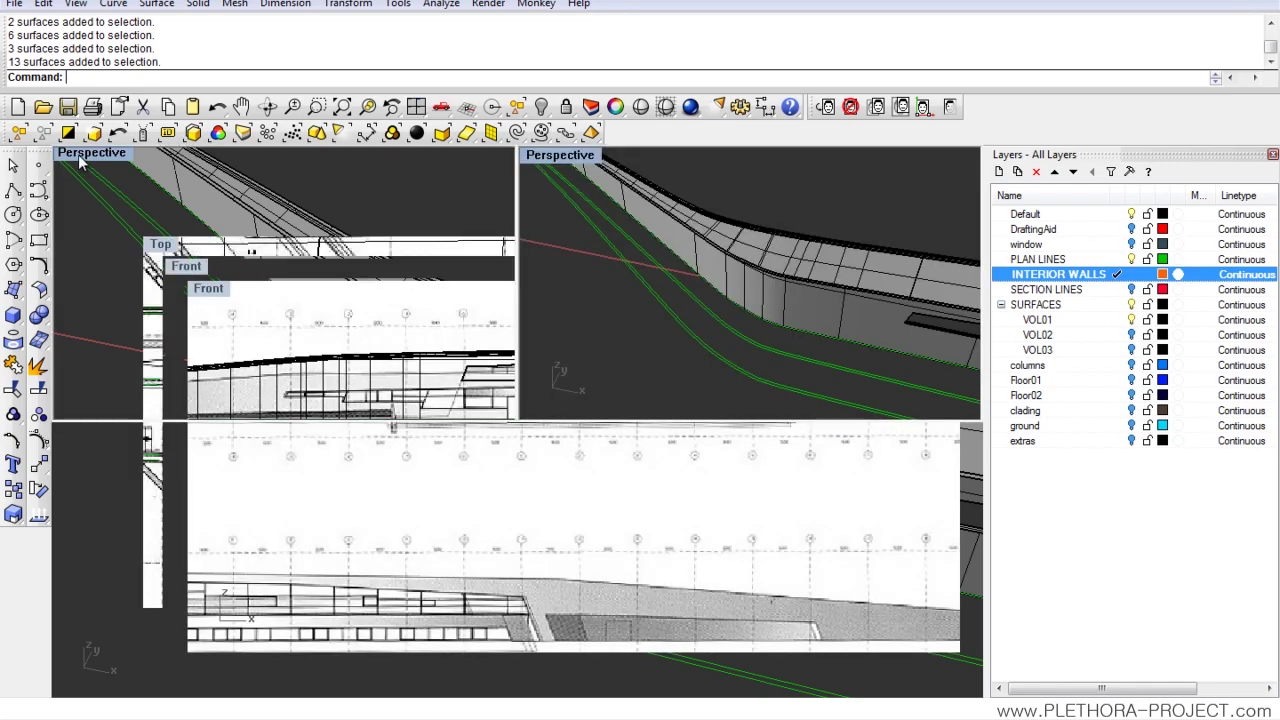
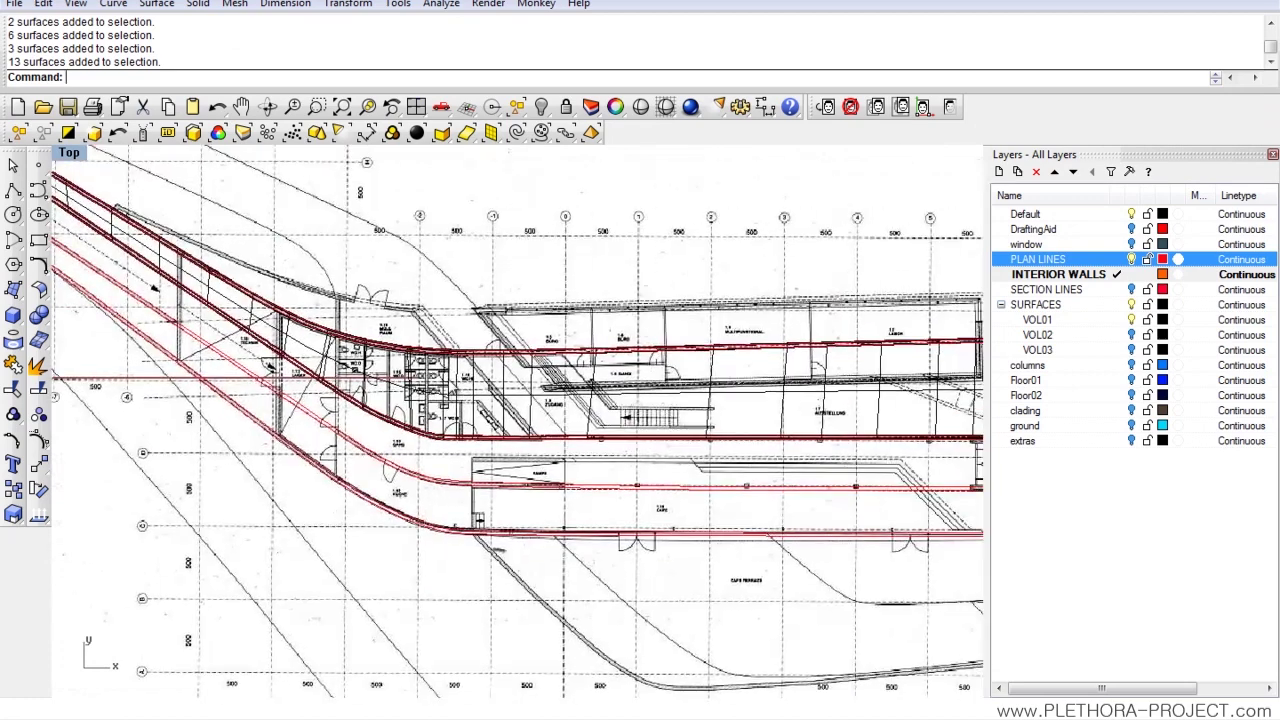
scroll(405, 400, "up", 6)
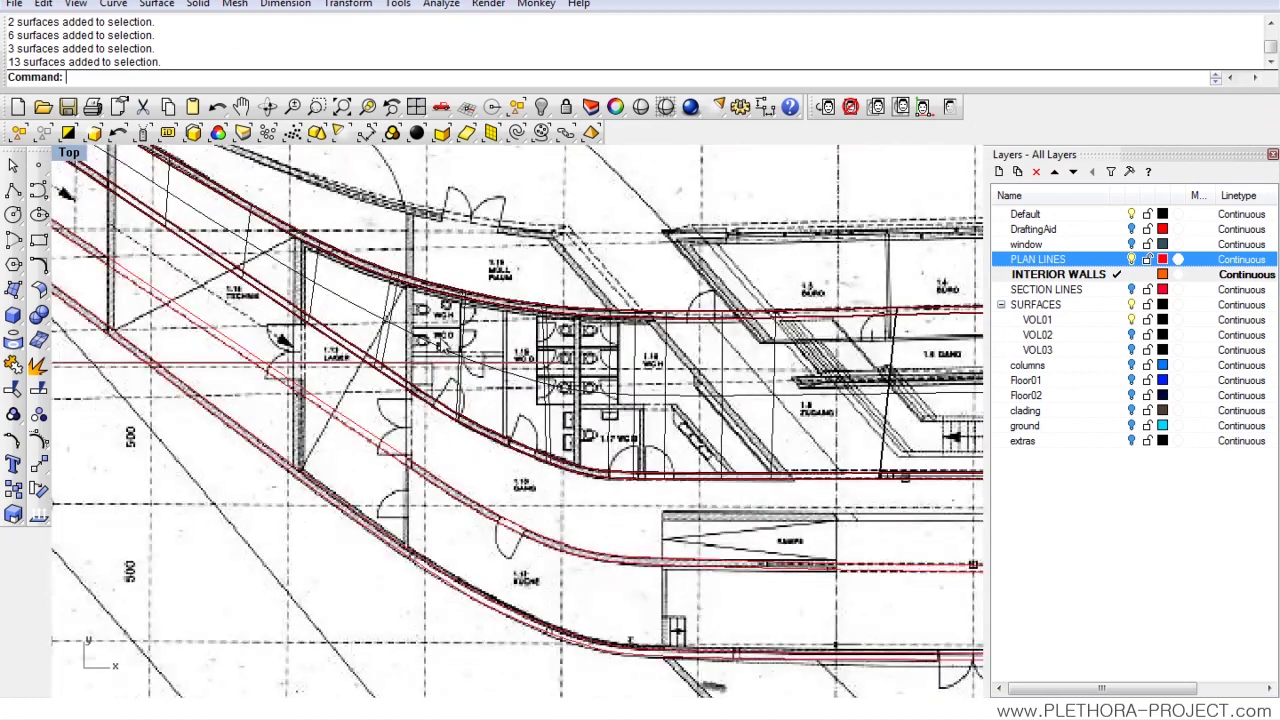
left_click(13, 190)
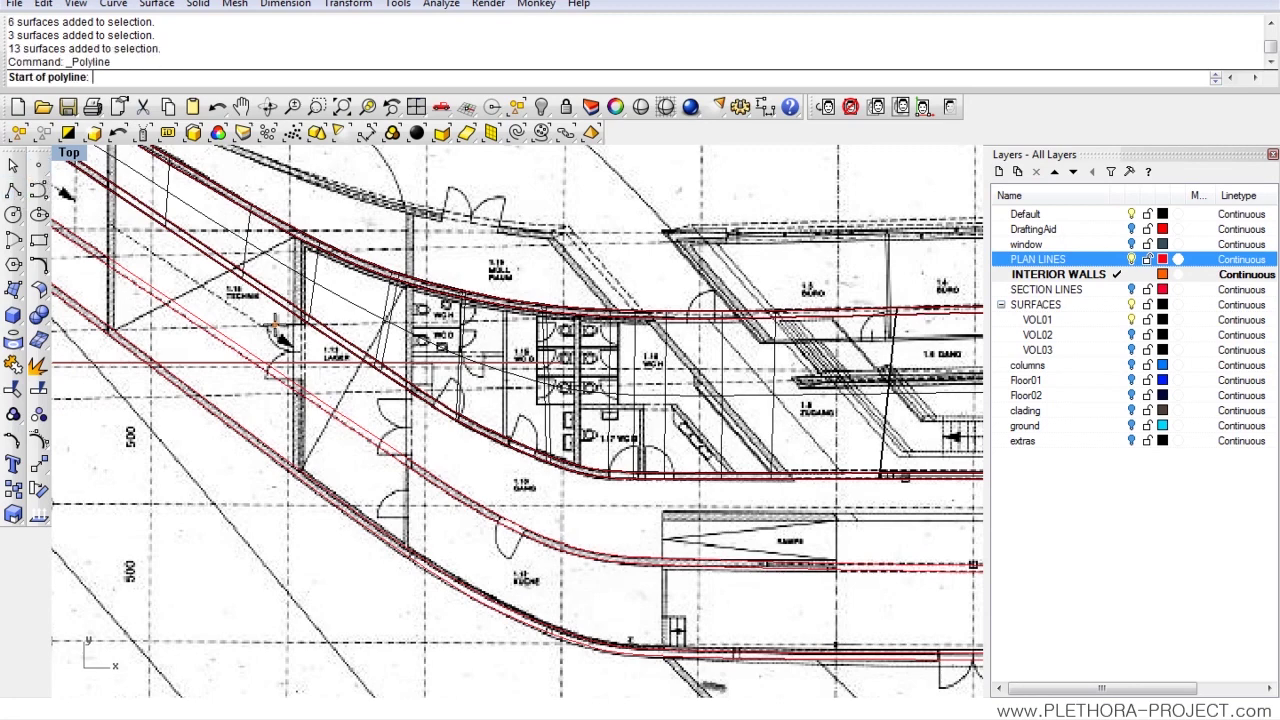
scroll(390, 343, "up", 5)
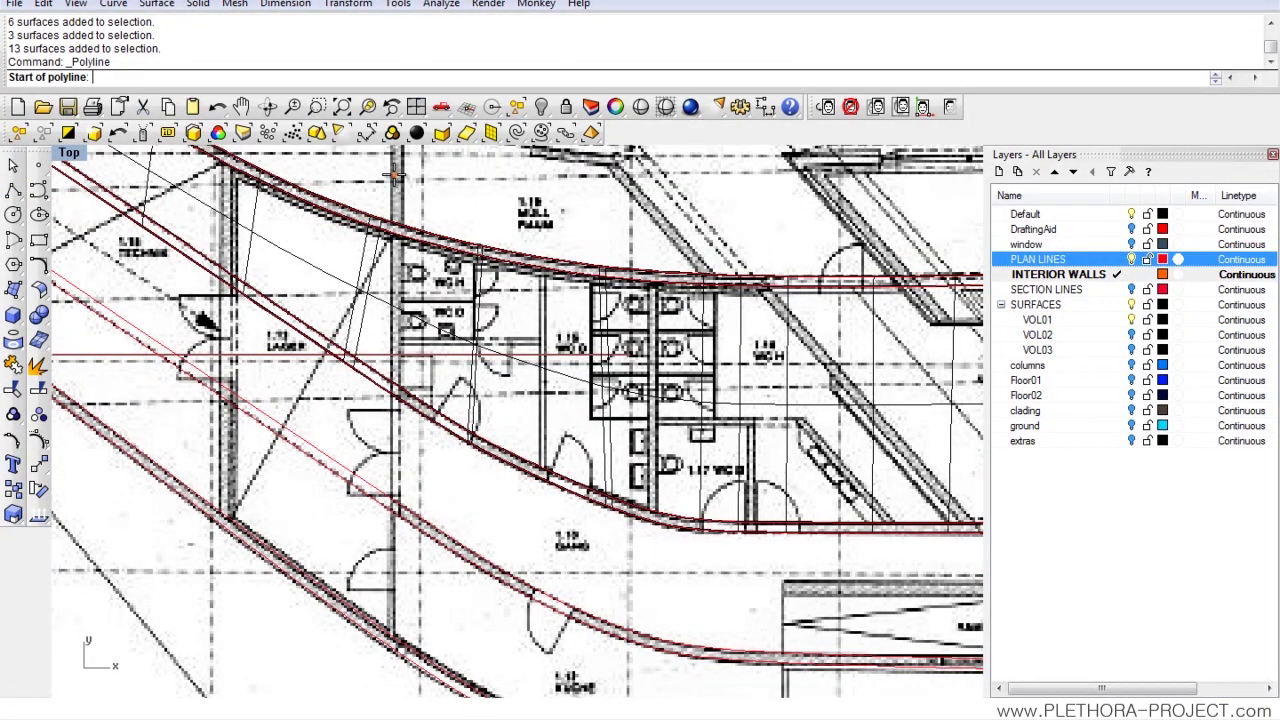
left_click(390, 174)
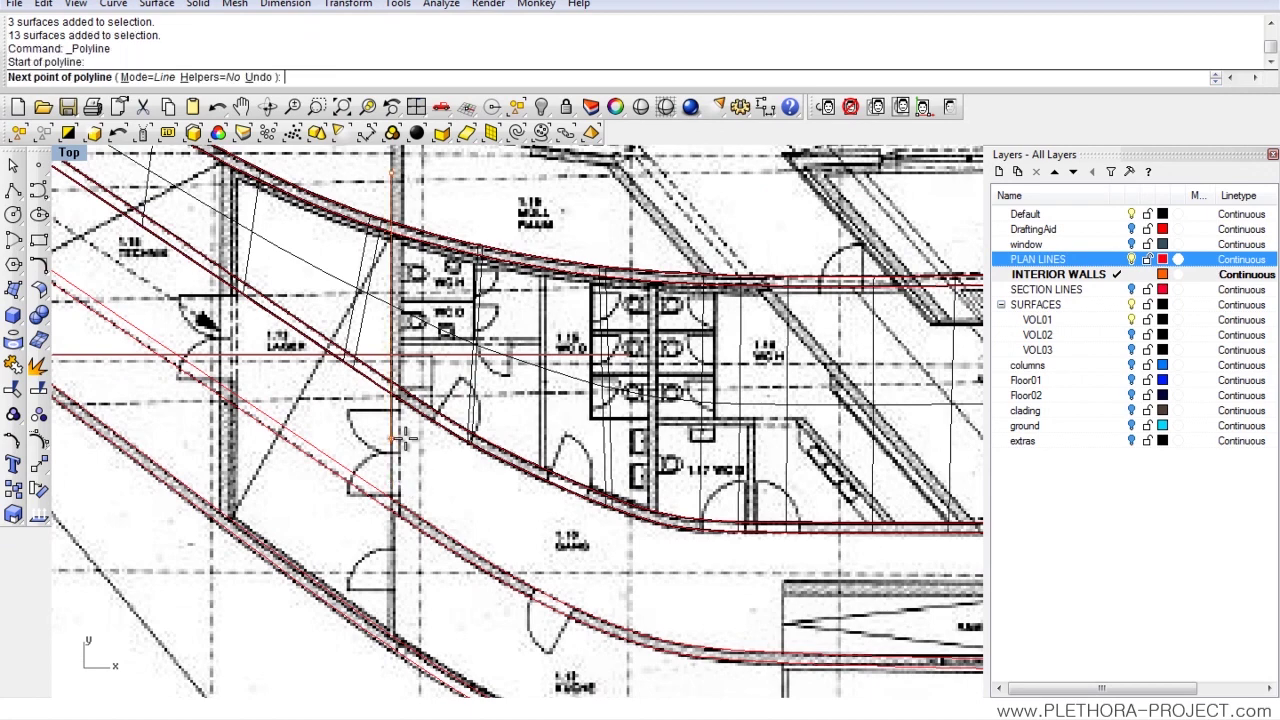
left_click(391, 430)
right_click(493, 390)
- Trace the vertical wall along the LAGER-facing side of room 1.15 WC D with a two-point polyline crossing both curved walls
right_click_drag(558, 268, 504, 237)
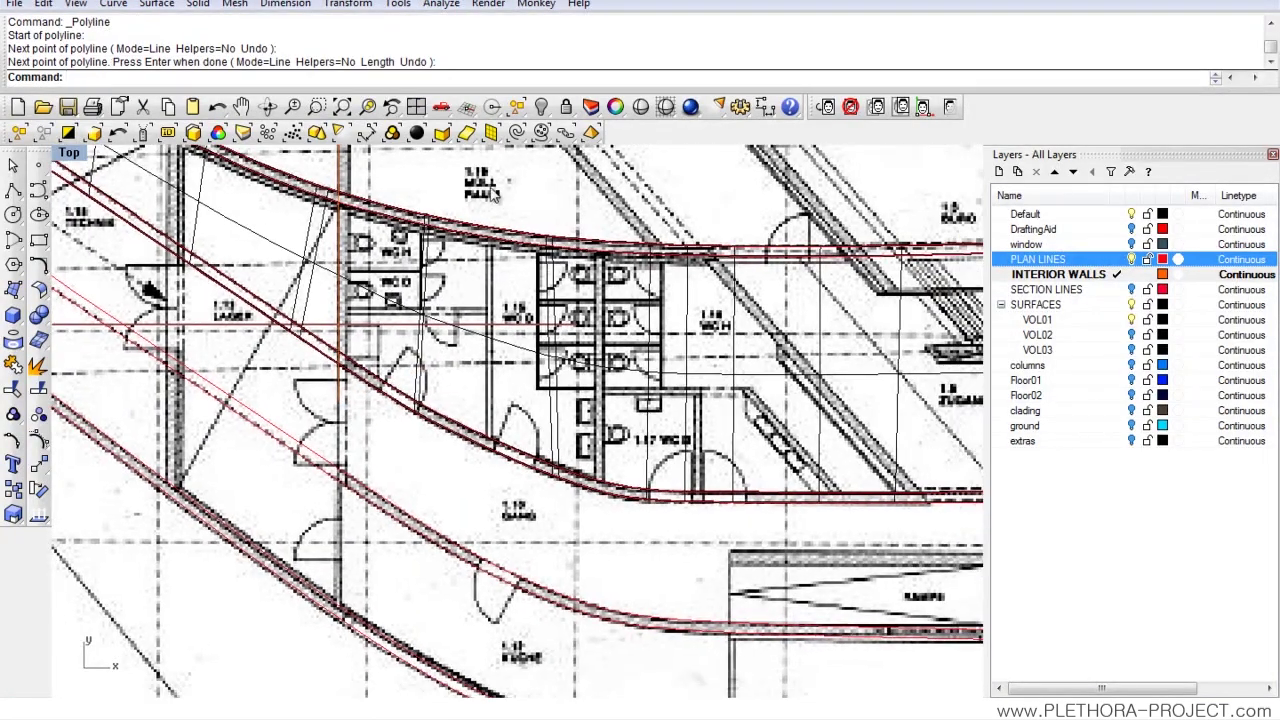
right_click(488, 196)
left_click(486, 192)
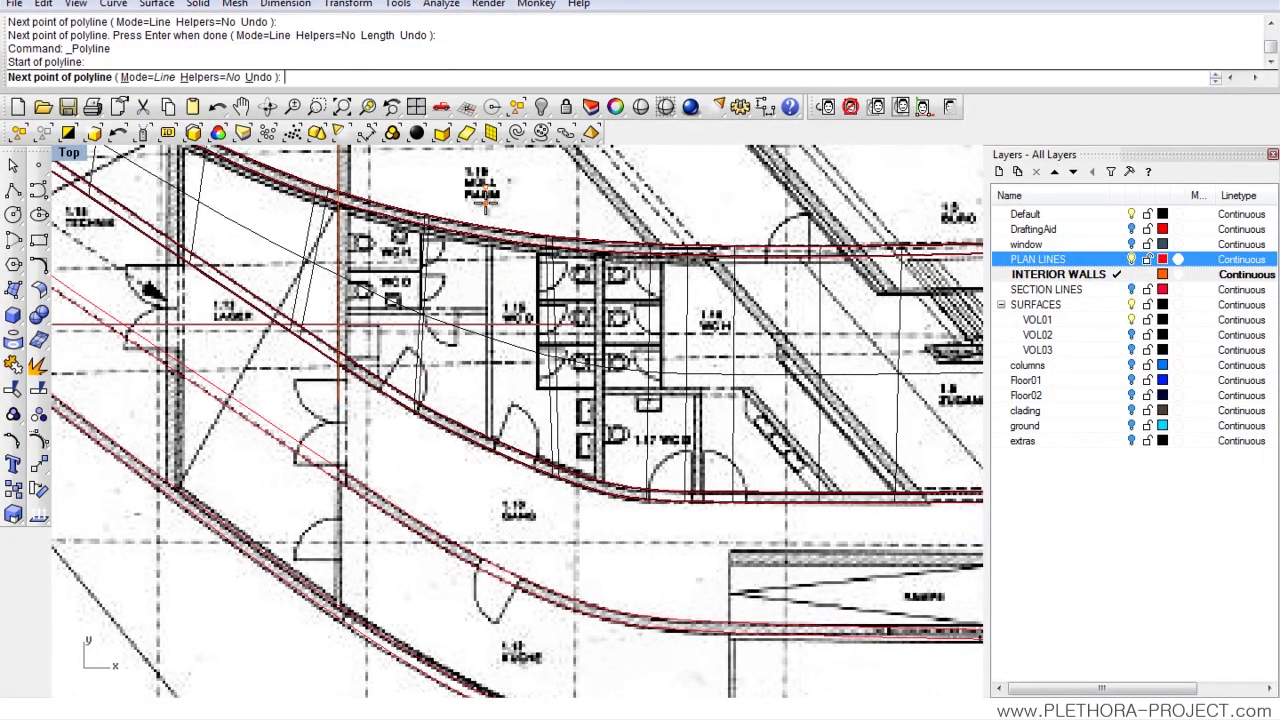
left_click(486, 483)
right_click_drag(558, 405, 482, 358)
right_click(484, 397)
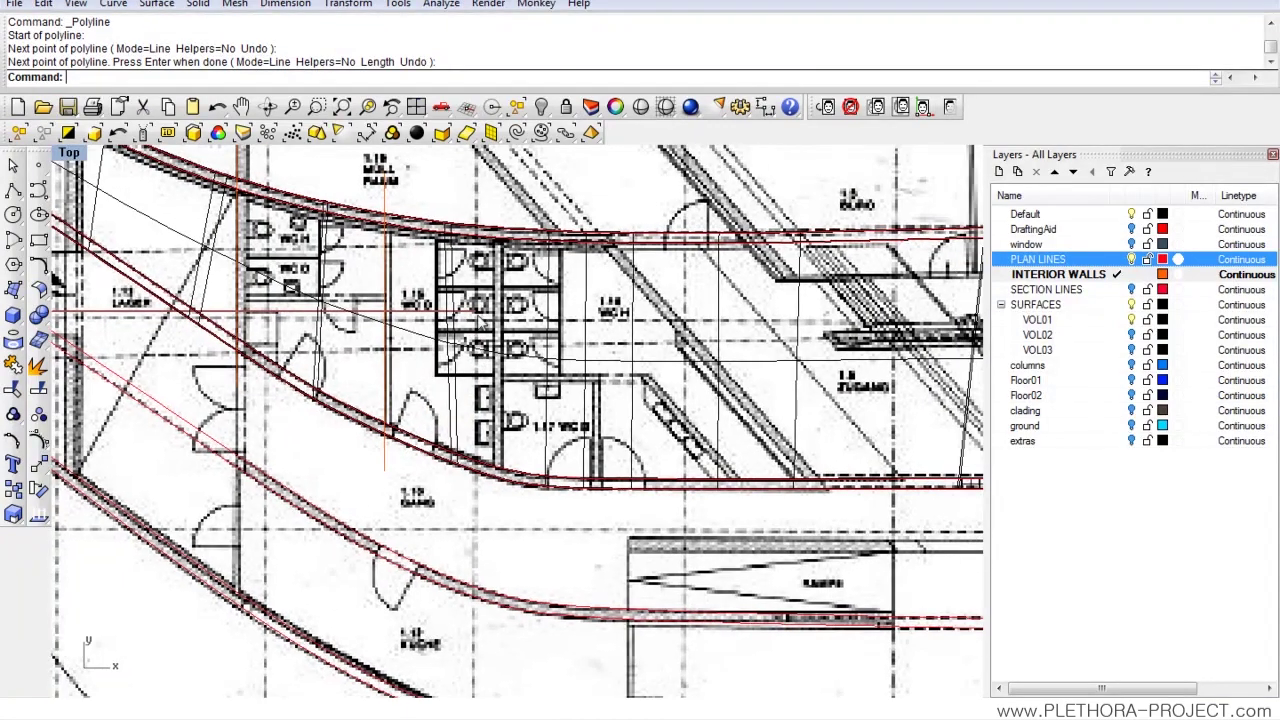
- Trace the vertical wall between the two rows of toilet cubicles with a two-point polyline extending past both curved walls
right_click(488, 228)
left_click(494, 209)
left_click(494, 517)
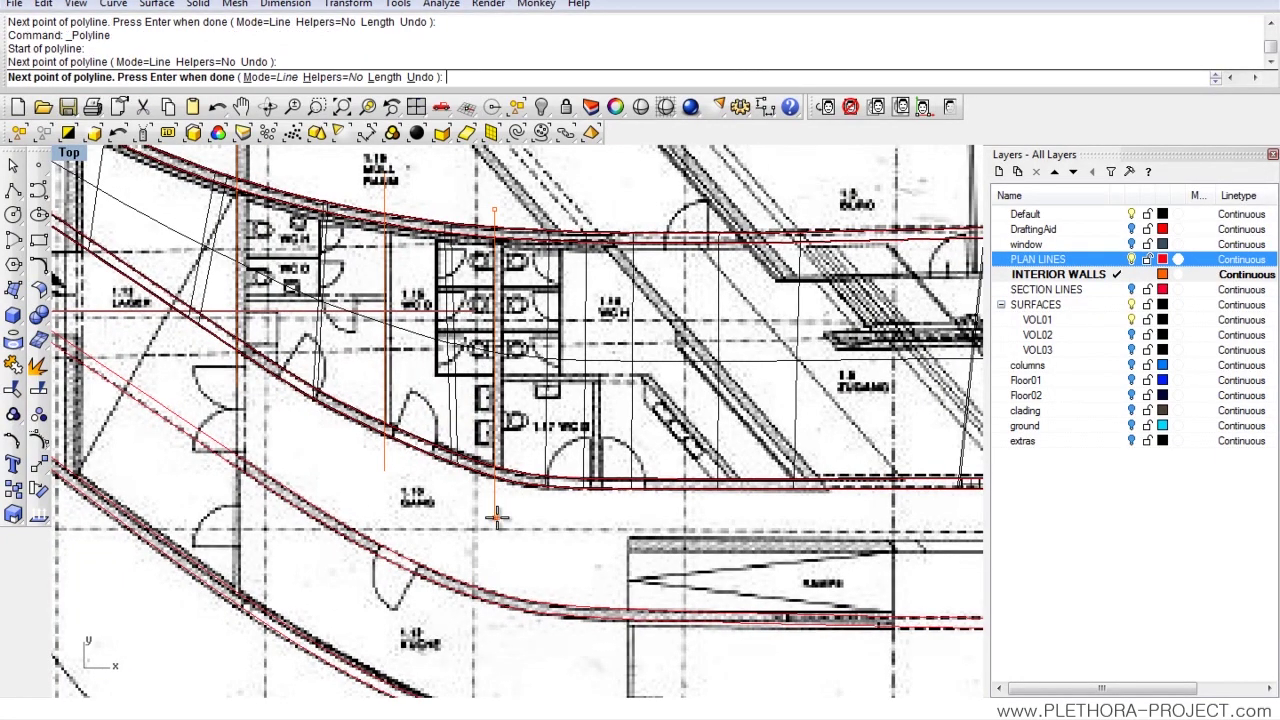
right_click(538, 482)
right_click(463, 375)
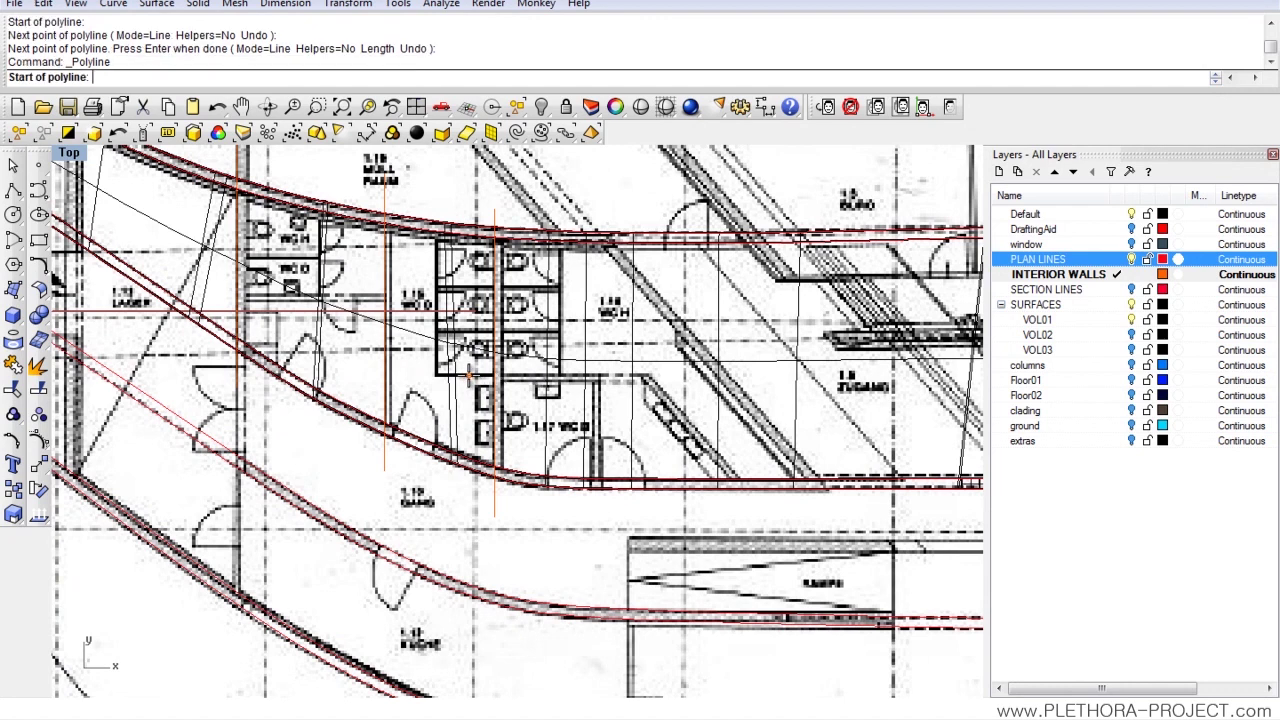
- Trace the horizontal wall below the toilet cubicles and the diagonal wall behind the washbasins with one three-point polyline extending past the lower curved wall
left_click(470, 376)
left_click(648, 375)
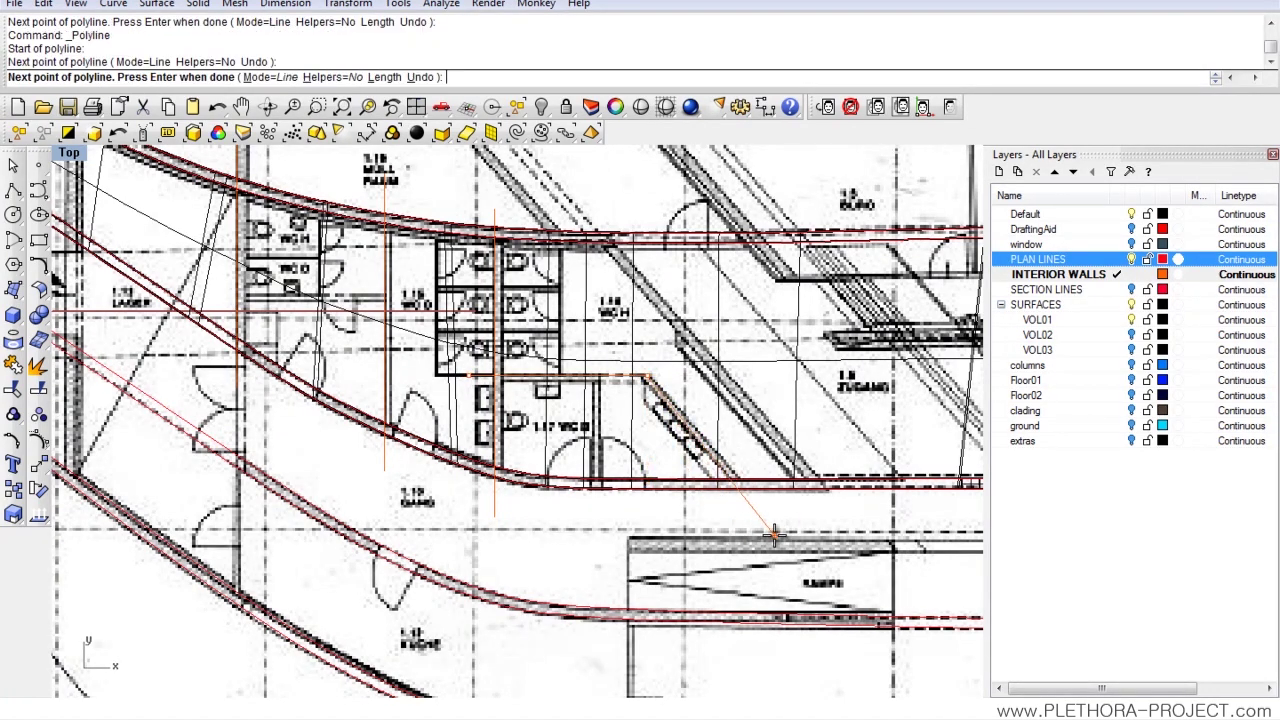
left_click(735, 474)
left_click(787, 527)
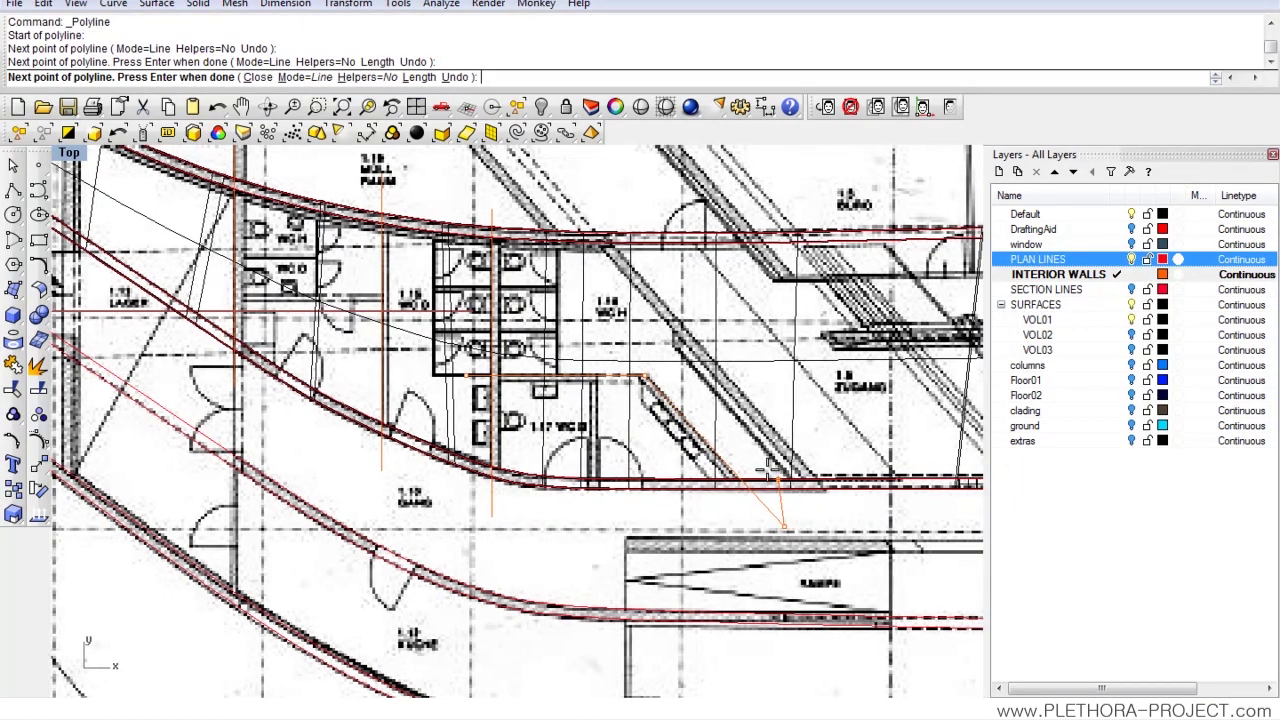
right_click(592, 222)
- Trace the diagonal wall between the WC H room and ZUGANG with a two-point polyline crossing both curved walls
right_click(578, 213)
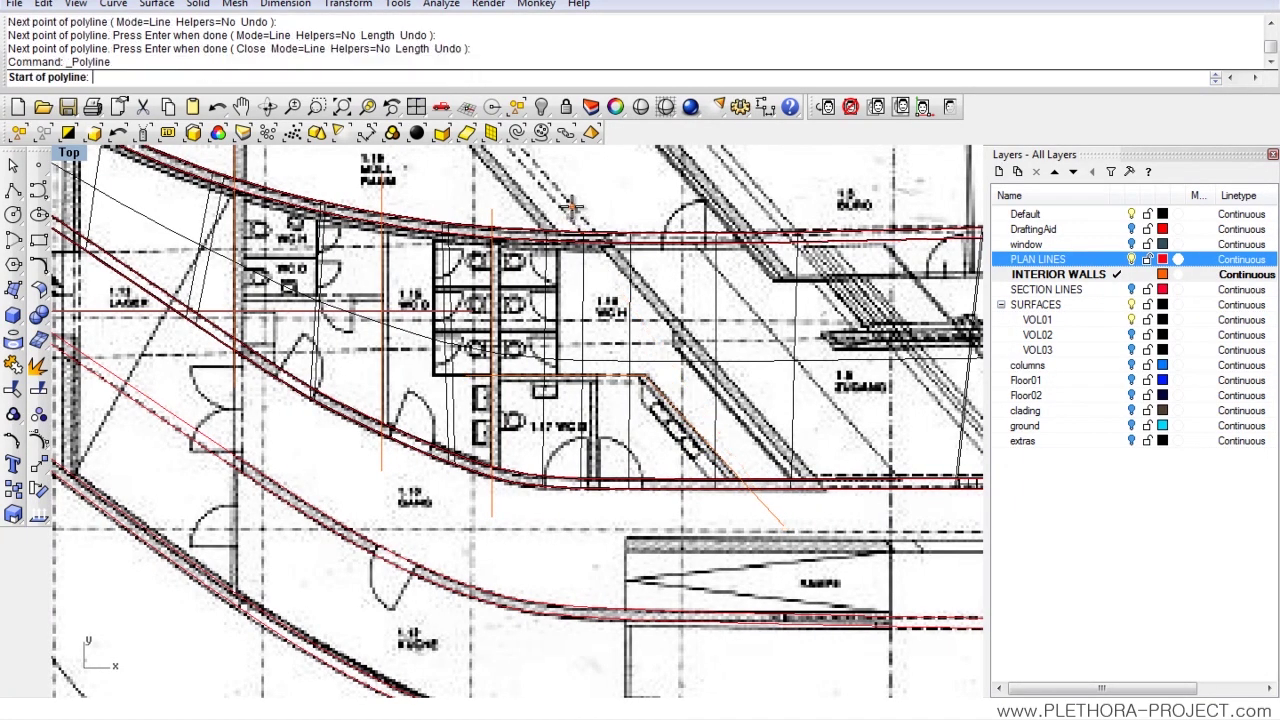
left_click(568, 203)
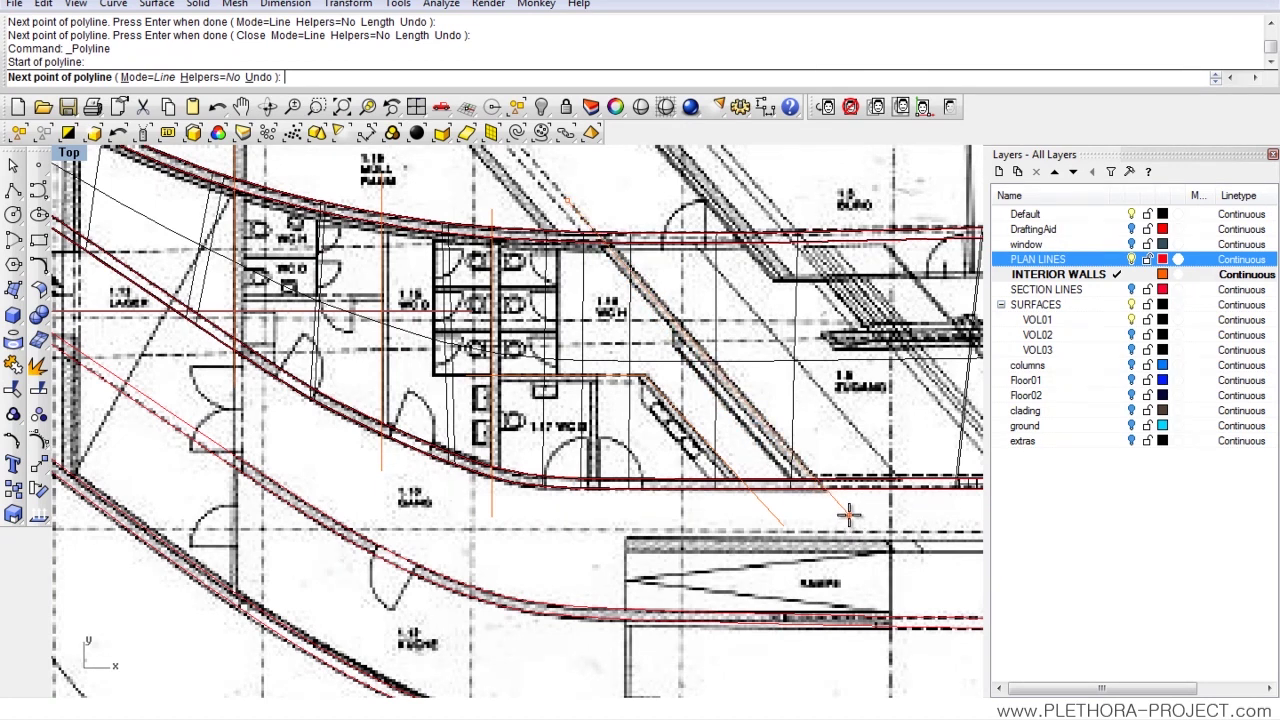
left_click(849, 515)
right_click(828, 529)
- Trace the short vertical wall between the two doors beside room 1.17 with a two-point polyline extending past the lower curved wall
right_click_drag(564, 481, 540, 443)
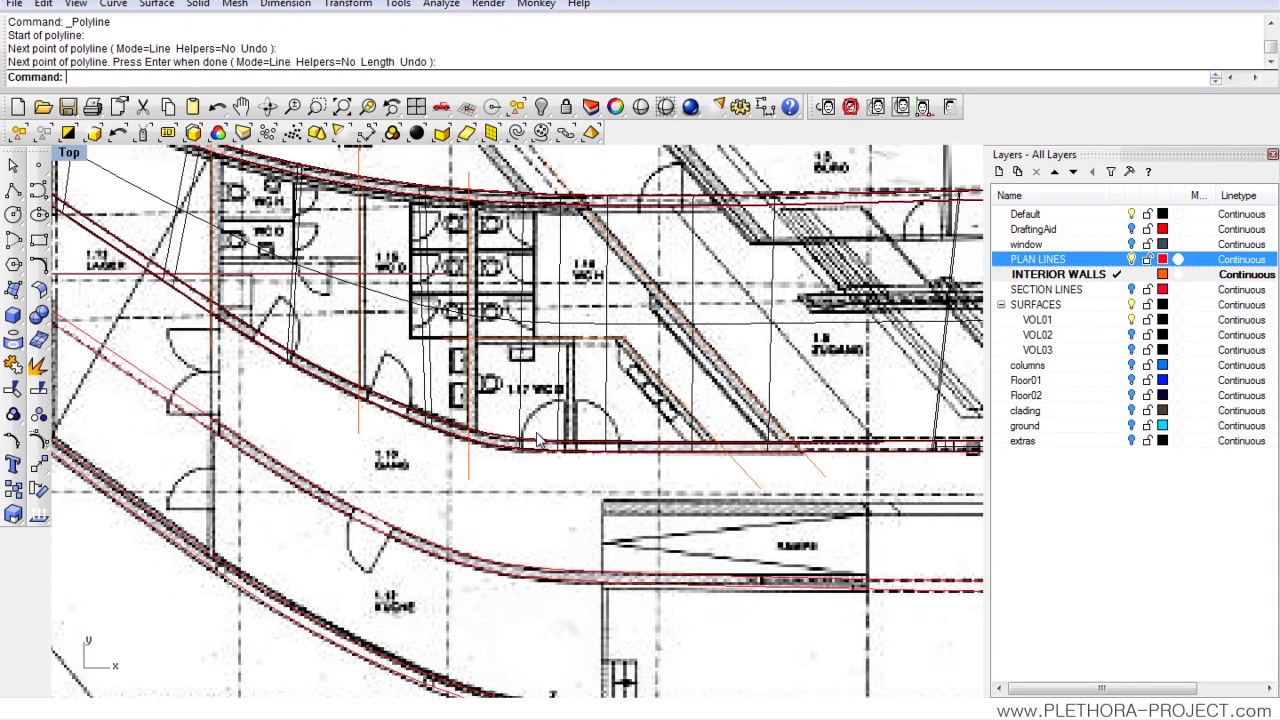
right_click_drag(491, 396, 492, 452)
right_click(568, 376)
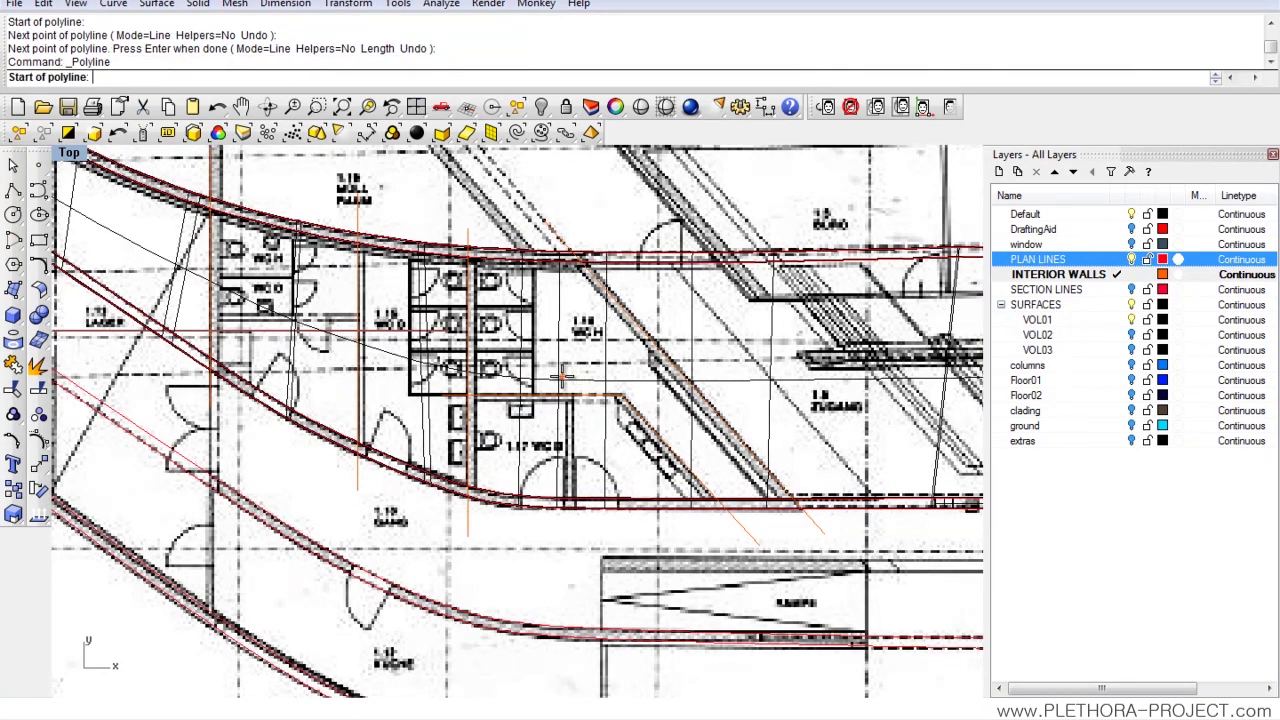
left_click(565, 368)
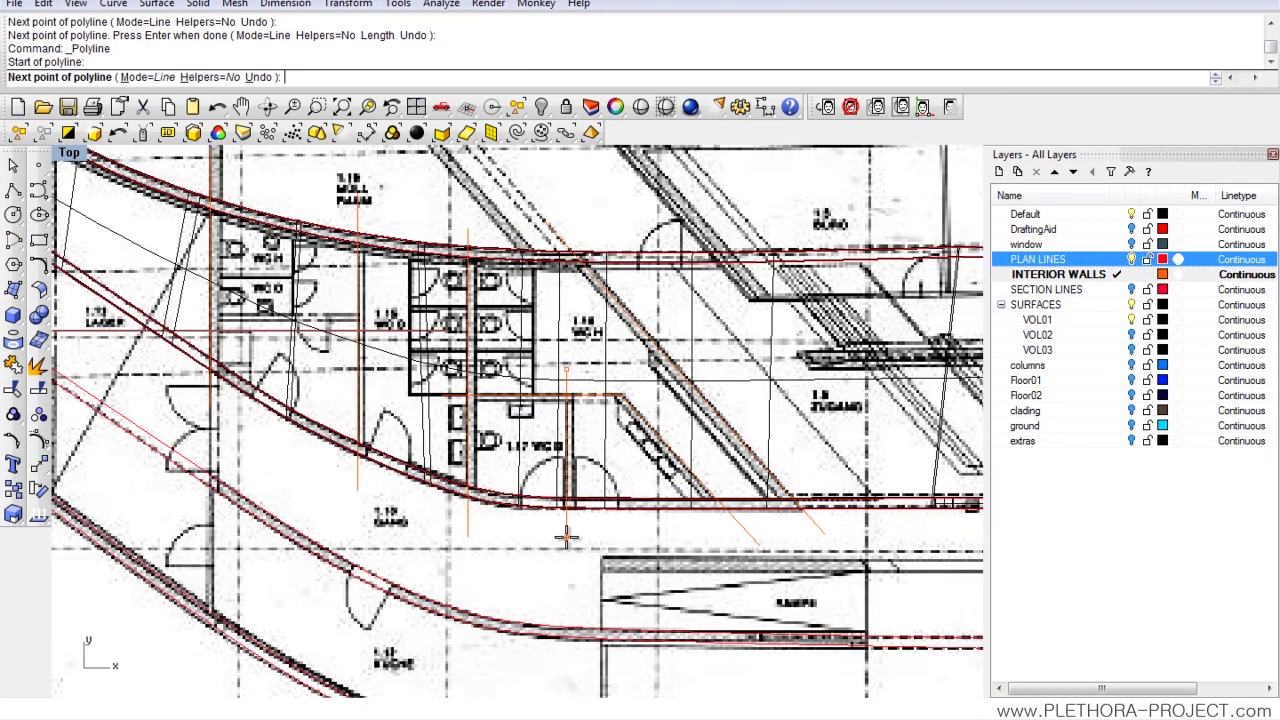
left_click(566, 537)
key("Return")
- Turn off the VOL01 layer, hiding the background plan image to inspect the traced lines and showing it again
scroll(536, 350, "down", 3)
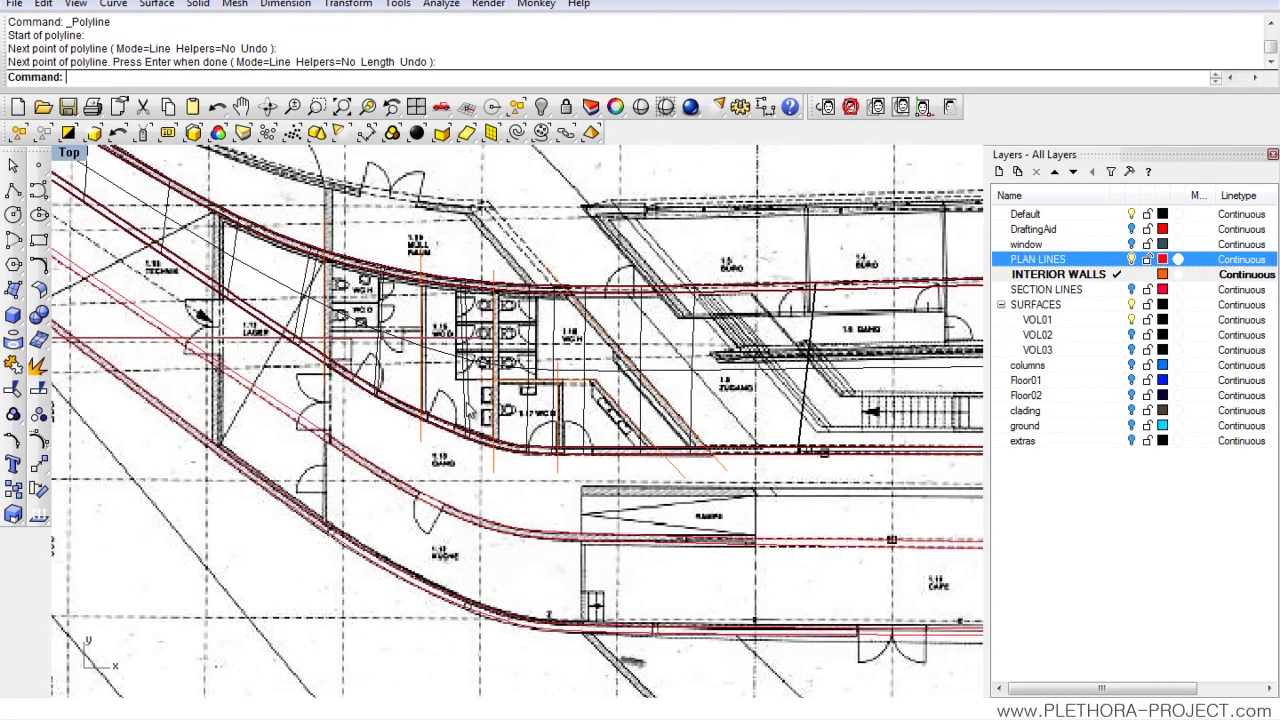
left_click(950, 107)
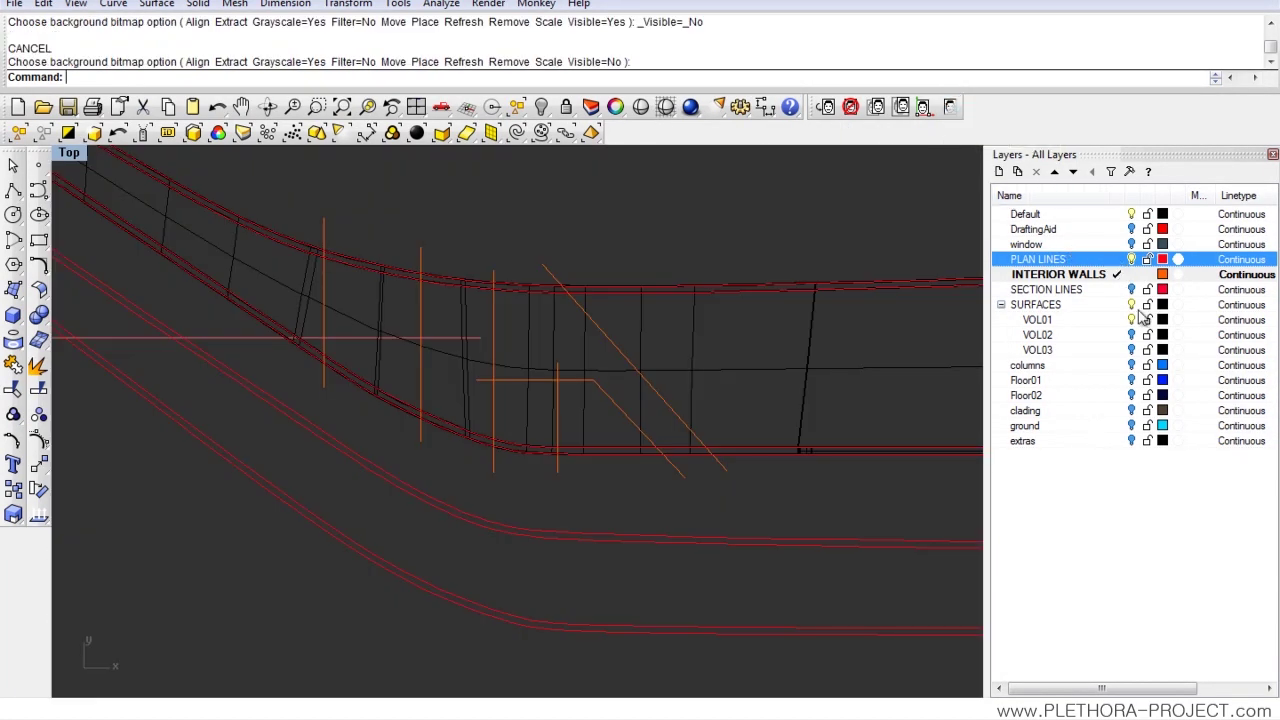
left_click(1131, 319)
right_click_drag(689, 389, 681, 369)
left_click(950, 107)
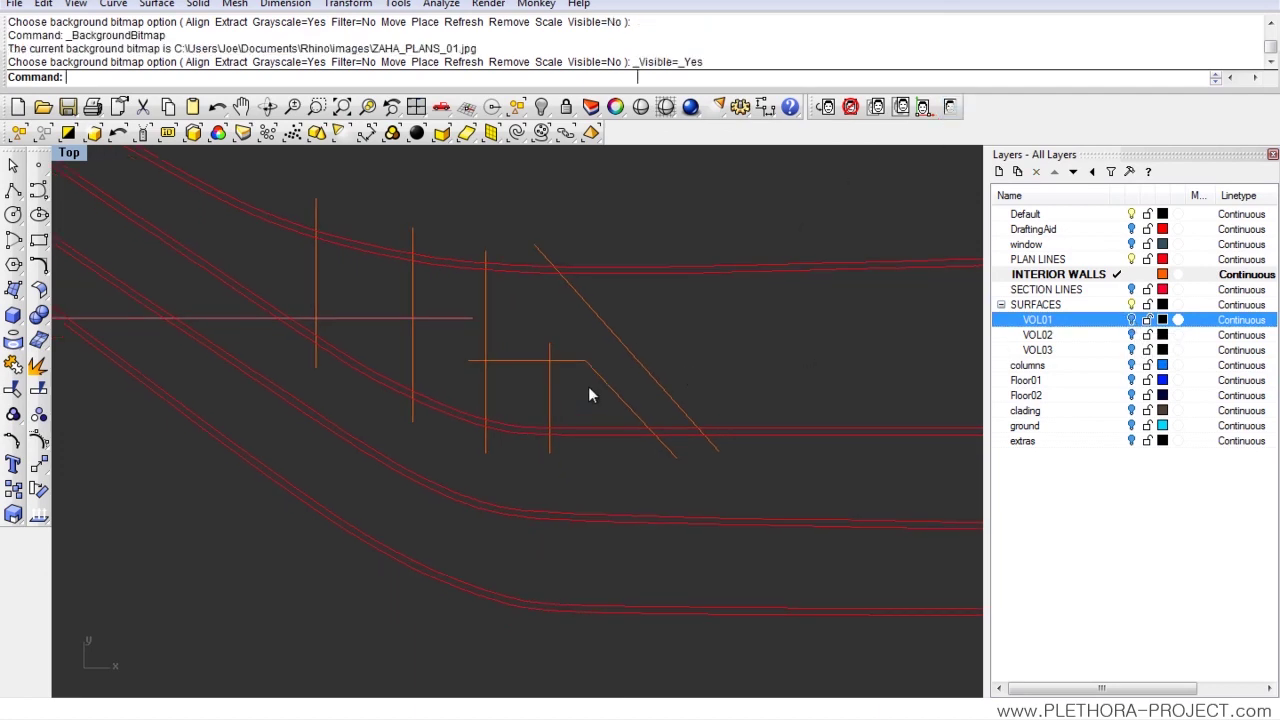
right_click_drag(394, 346, 432, 312)
- Offset the vertical wall line beside LAGER by 0.24 towards the small WC rooms
scroll(370, 295, "up", 3)
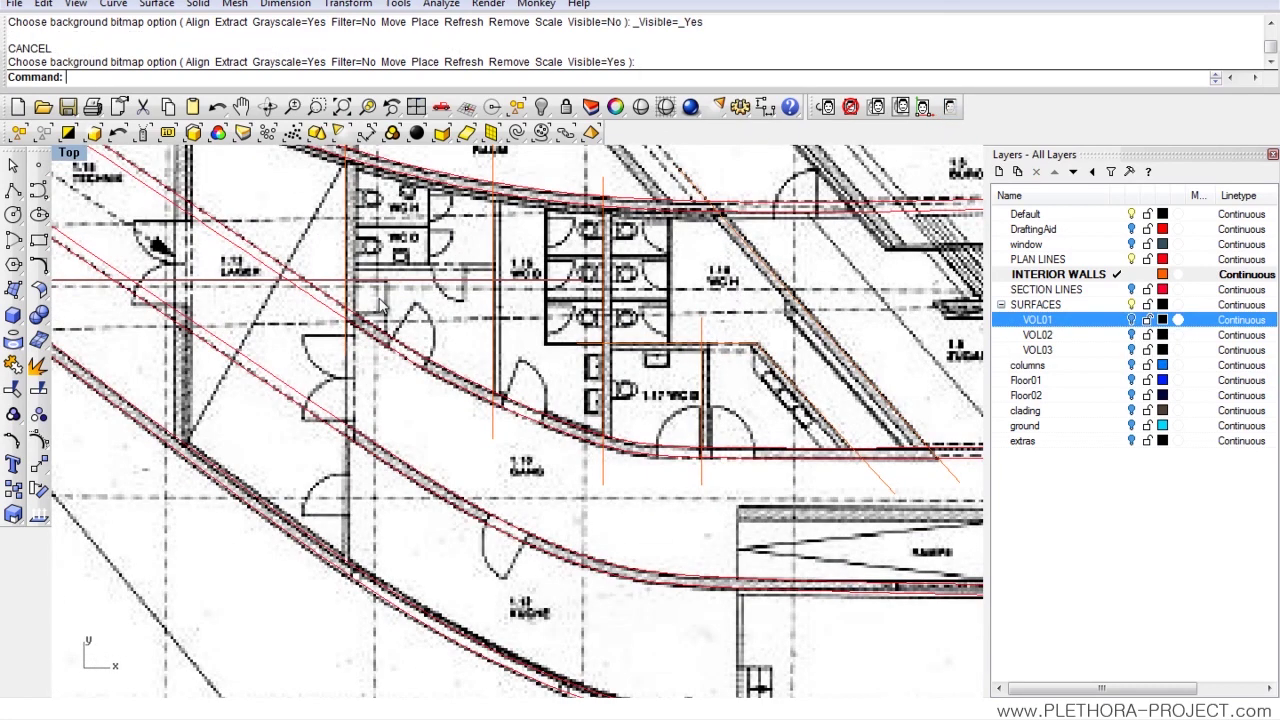
key("Return")
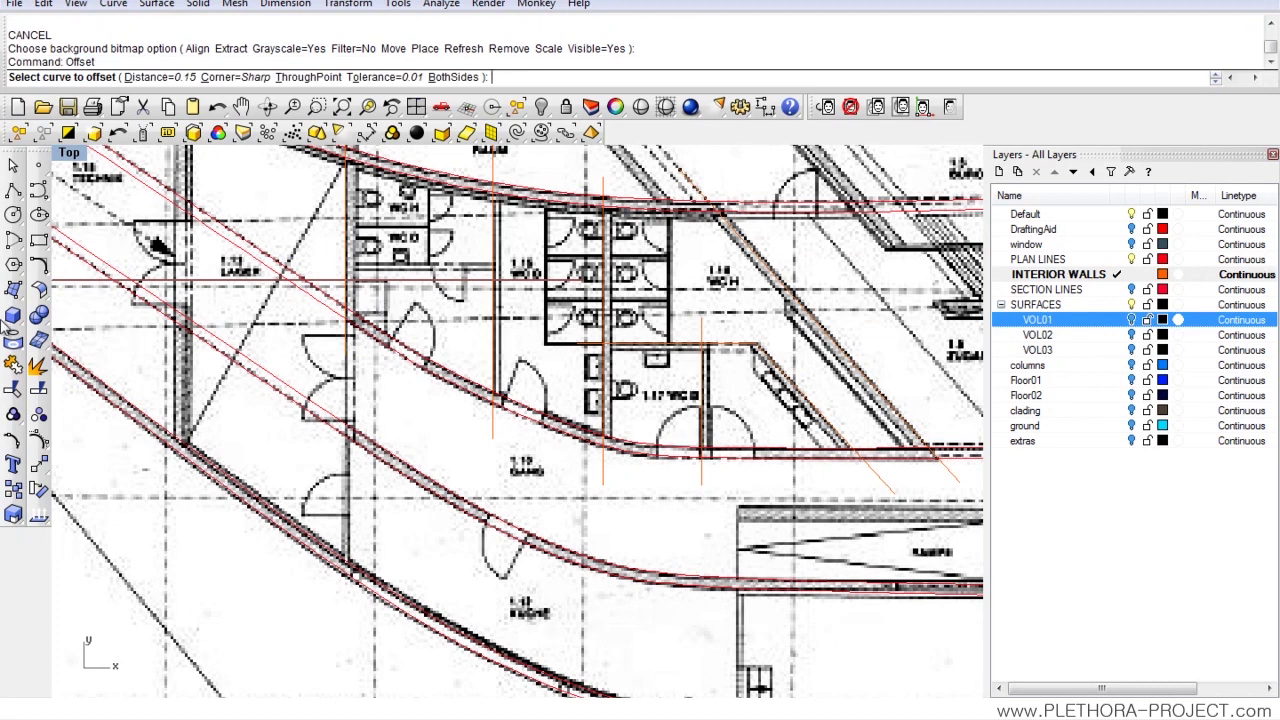
left_click(140, 77)
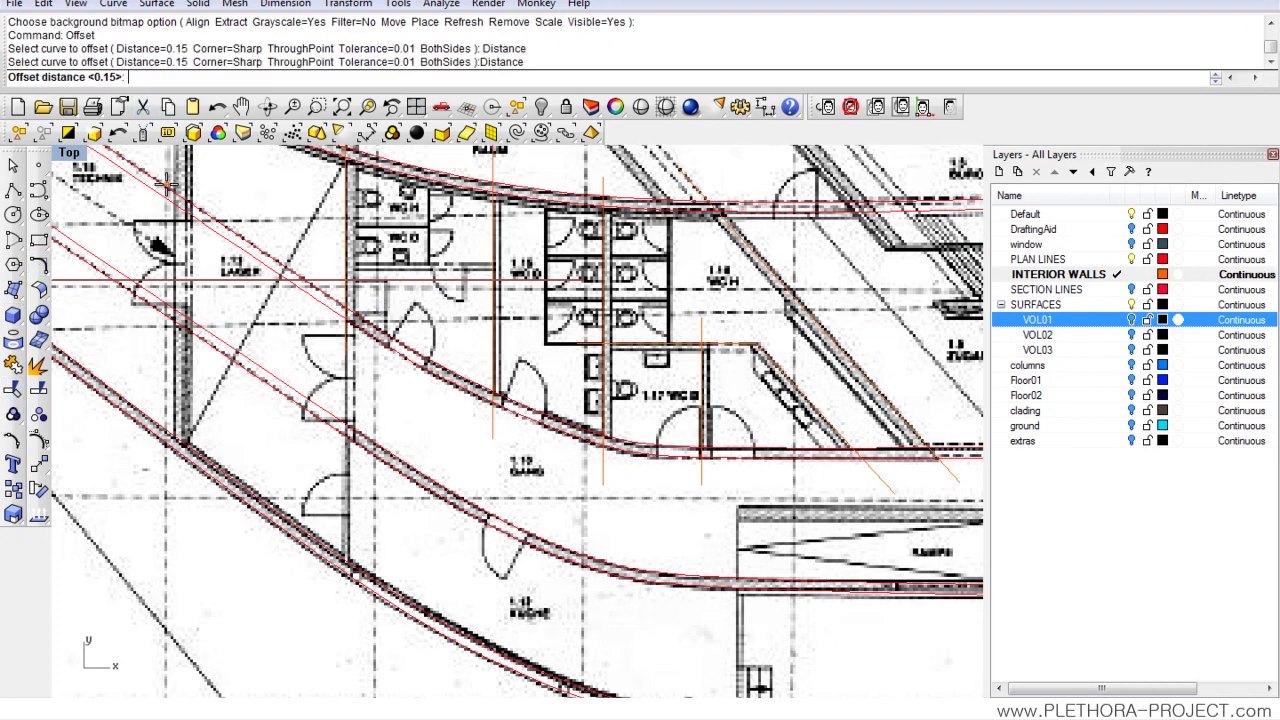
type("0.24")
key("Return")
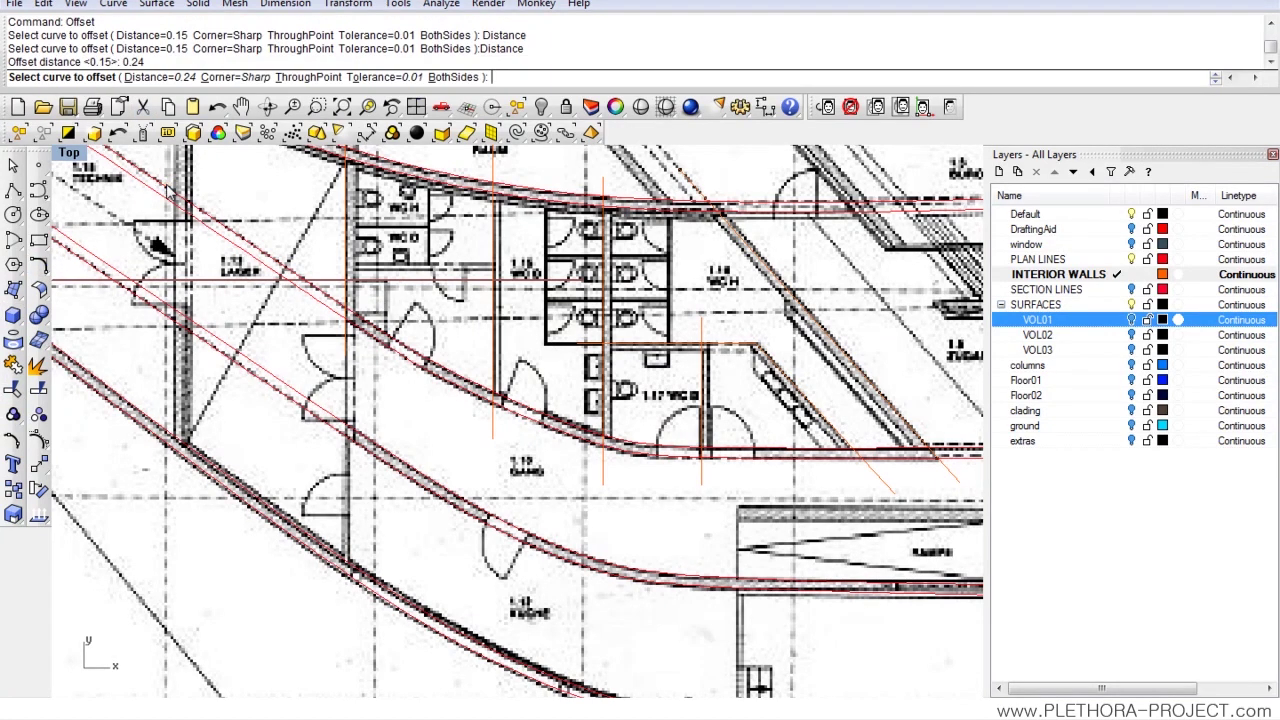
left_click(354, 246)
left_click(375, 258)
- Offset the wall line between the cubicle rows and the diagonal wall line beside ZUGANG by 0.24 to give both walls thickness
right_click_drag(509, 300, 427, 356)
right_click(546, 356)
left_click(550, 365)
right_click_drag(614, 377, 512, 381)
left_click(600, 360)
key("Return")
left_click(586, 366)
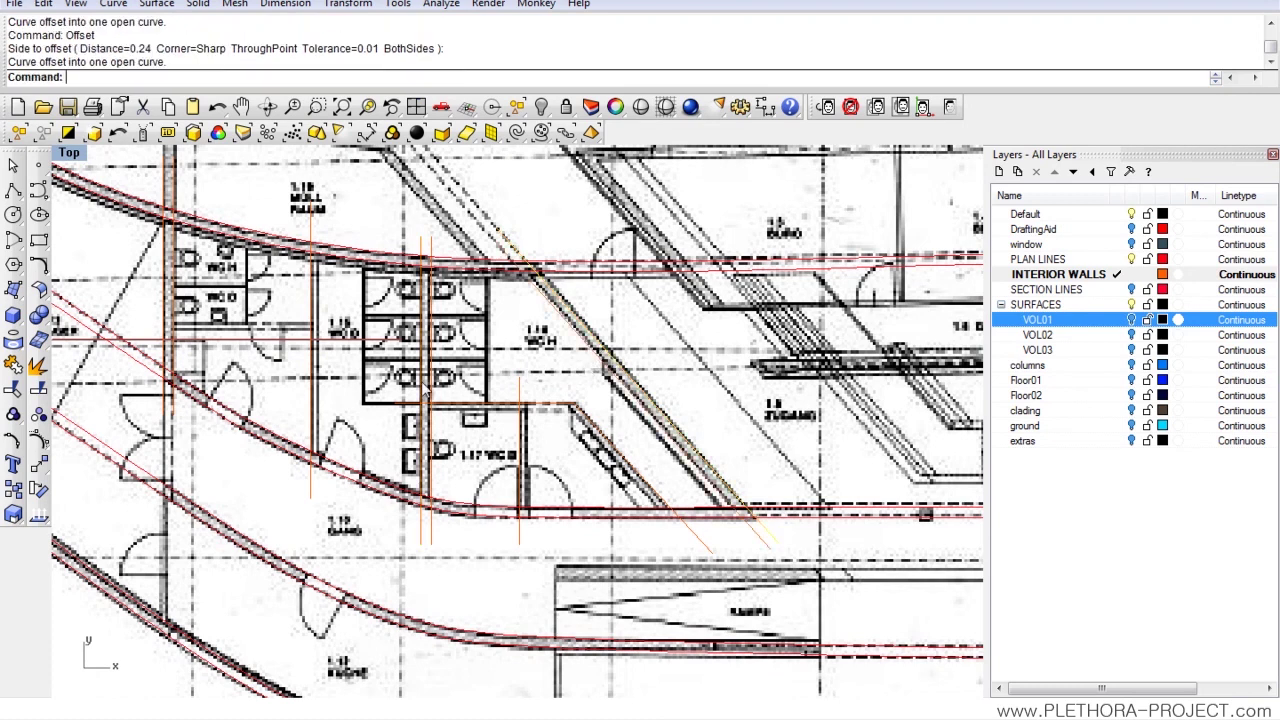
- Set the Offset distance to 0.15 and try to offset with the diagonal wall line still selected
key("Return")
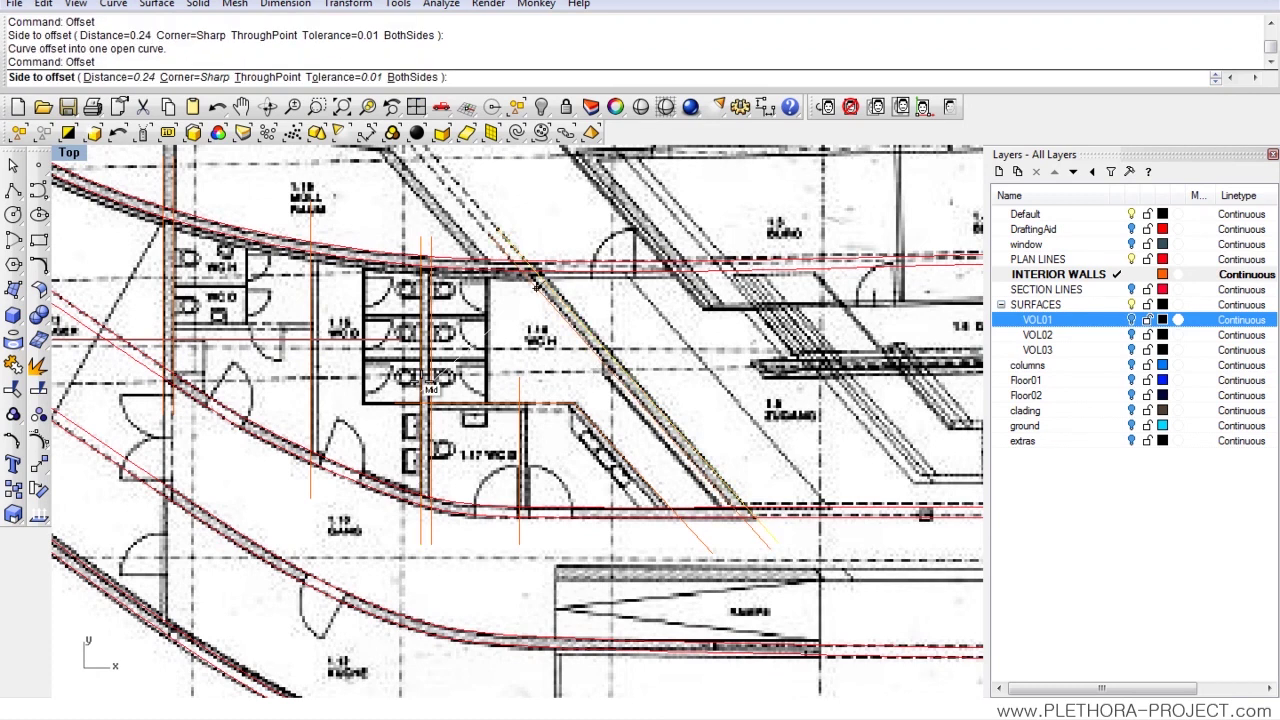
key("Return")
type("0.1")
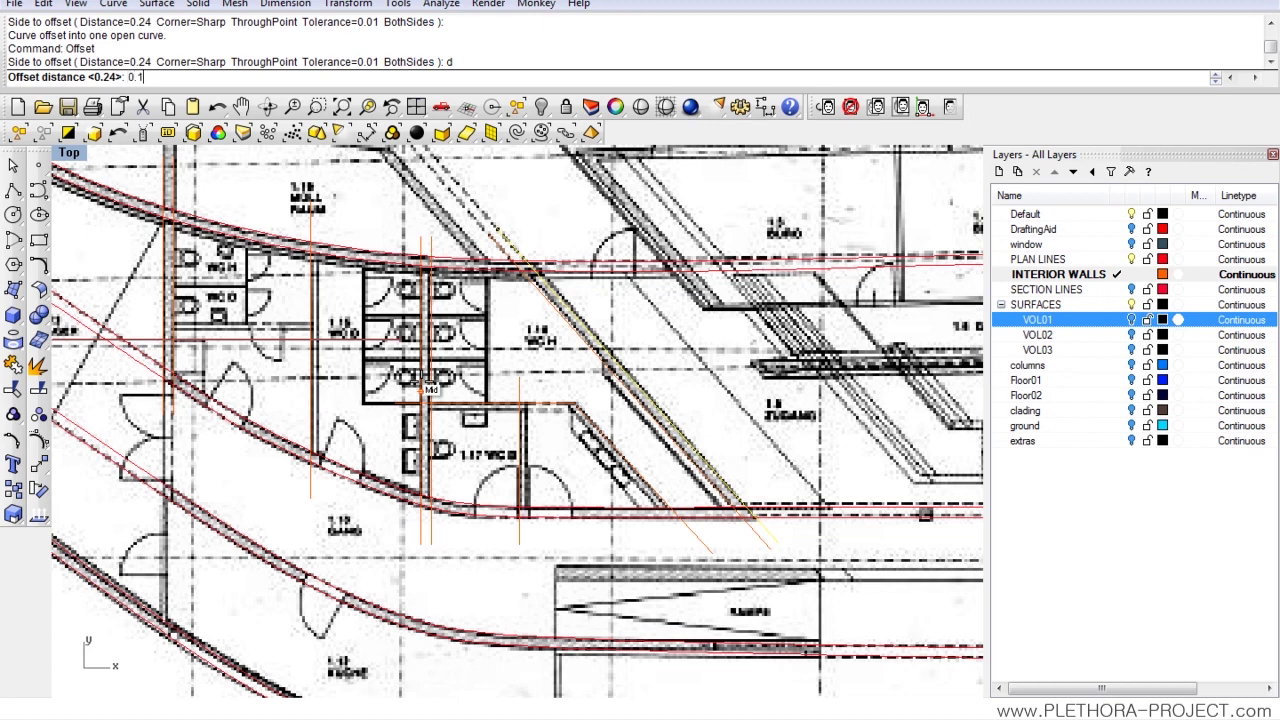
type("5")
key("Return")
left_click(414, 330)
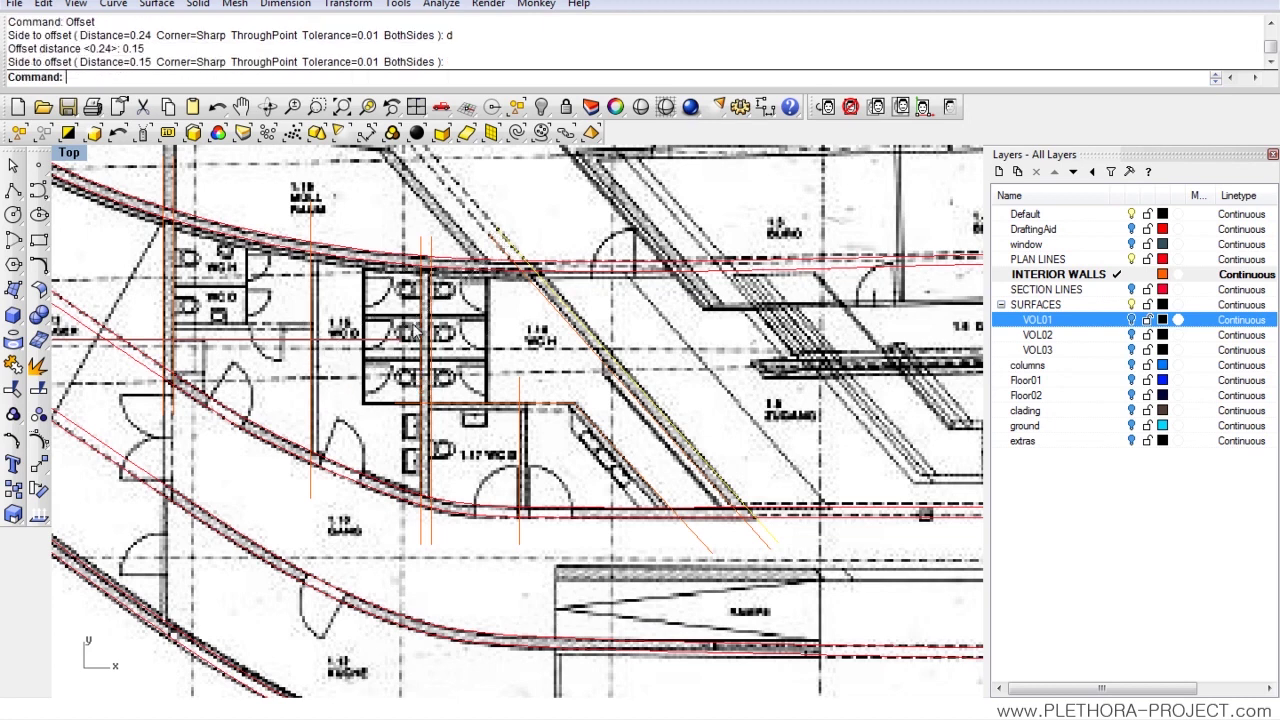
key("Return")
left_click(316, 341)
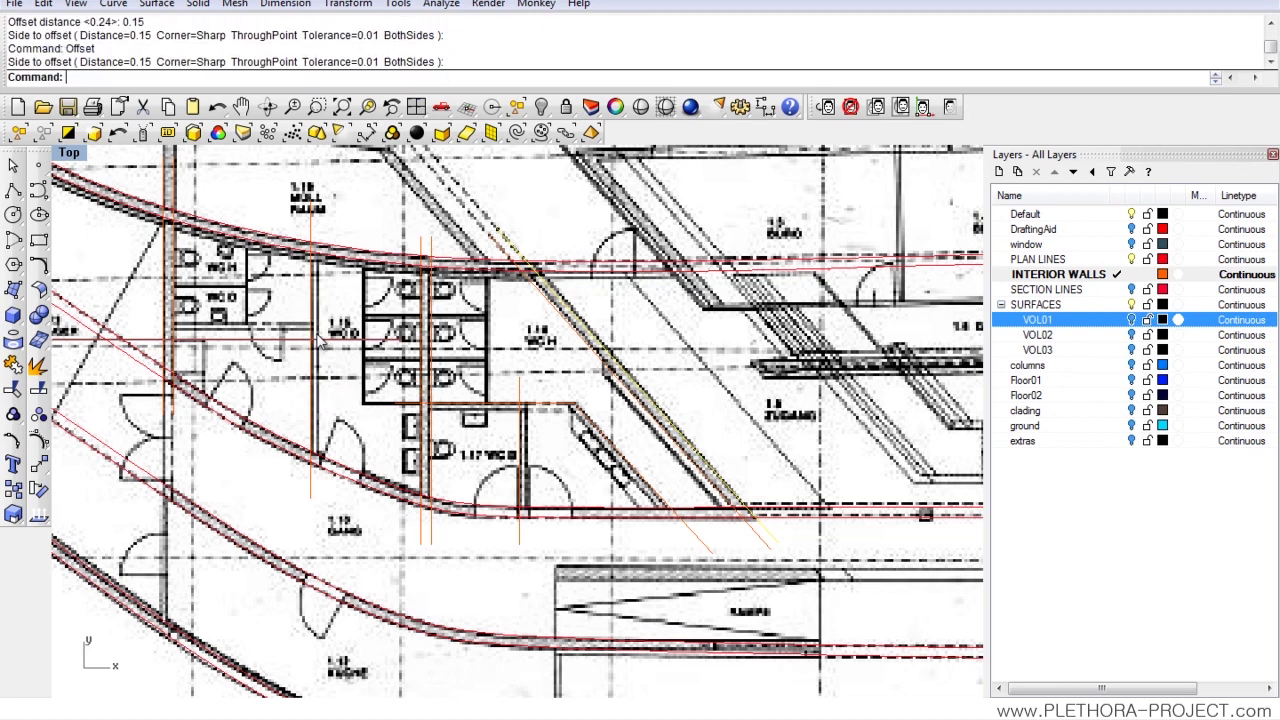
- Offset the vertical wall line on the LAGER-facing side of room 1.15 by 0.15 towards the cubicles
key("Return")
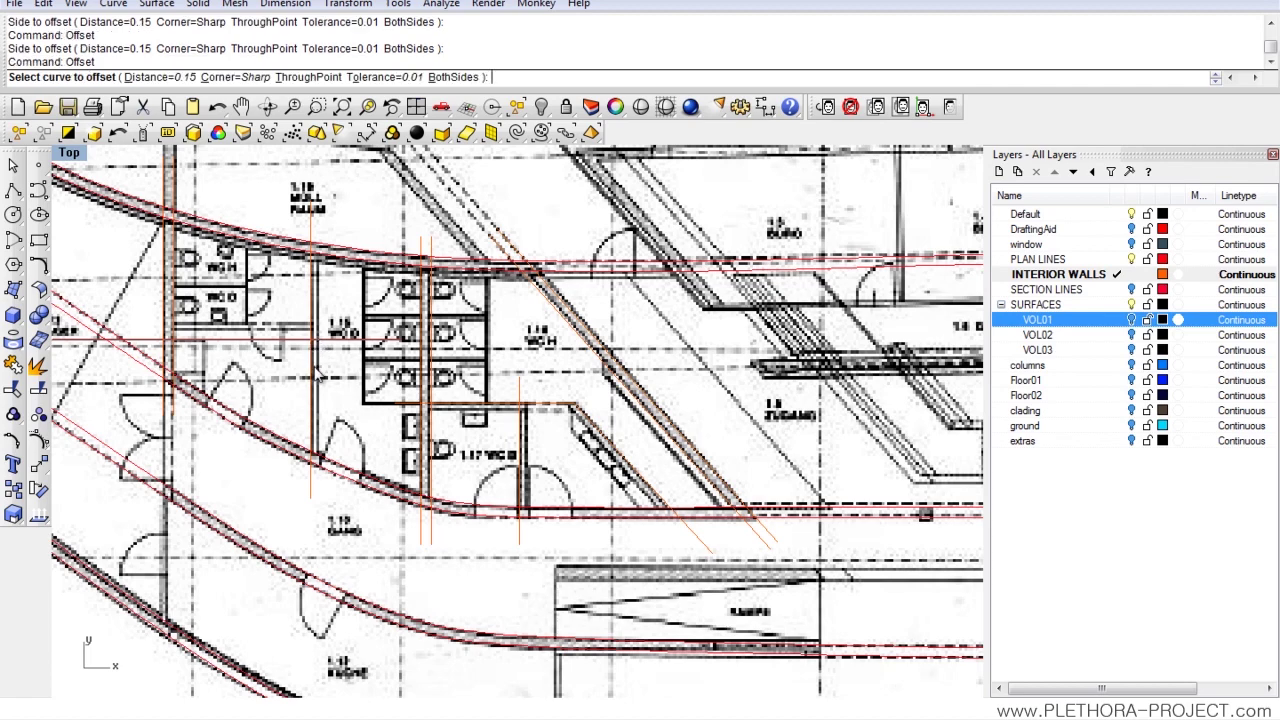
left_click(314, 372)
left_click(345, 392)
- Offset the short vertical wall line beside room 1.17 and the bent wall line below the cubicles by 0.15, the latter towards the washbasins
scroll(478, 422, "up", 2)
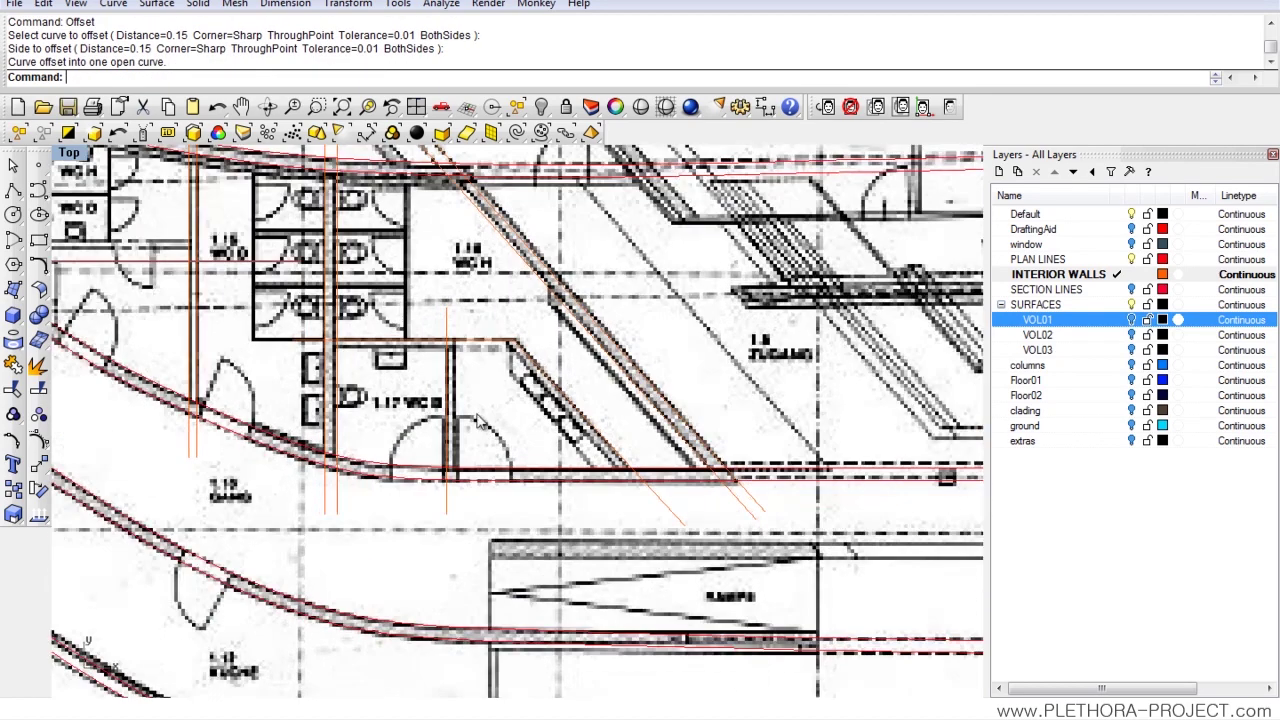
key("Return")
left_click(448, 425)
left_click(495, 420)
key("Return")
left_click(488, 344)
left_click(490, 380)
- Trace the horizontal wall below the small WC rooms with a two-point polyline crossing the vertical walls on both sides
scroll(494, 402, "down", 5)
scroll(280, 385, "up", 4)
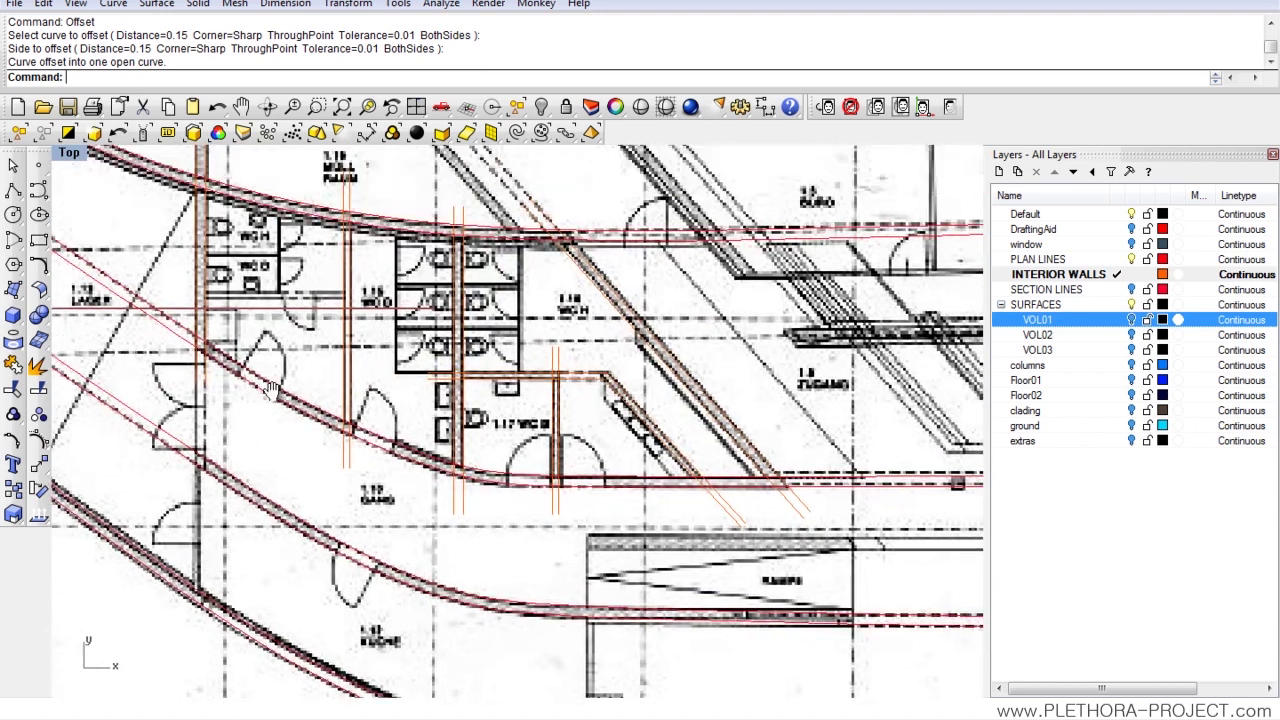
right_click_drag(271, 390, 276, 408)
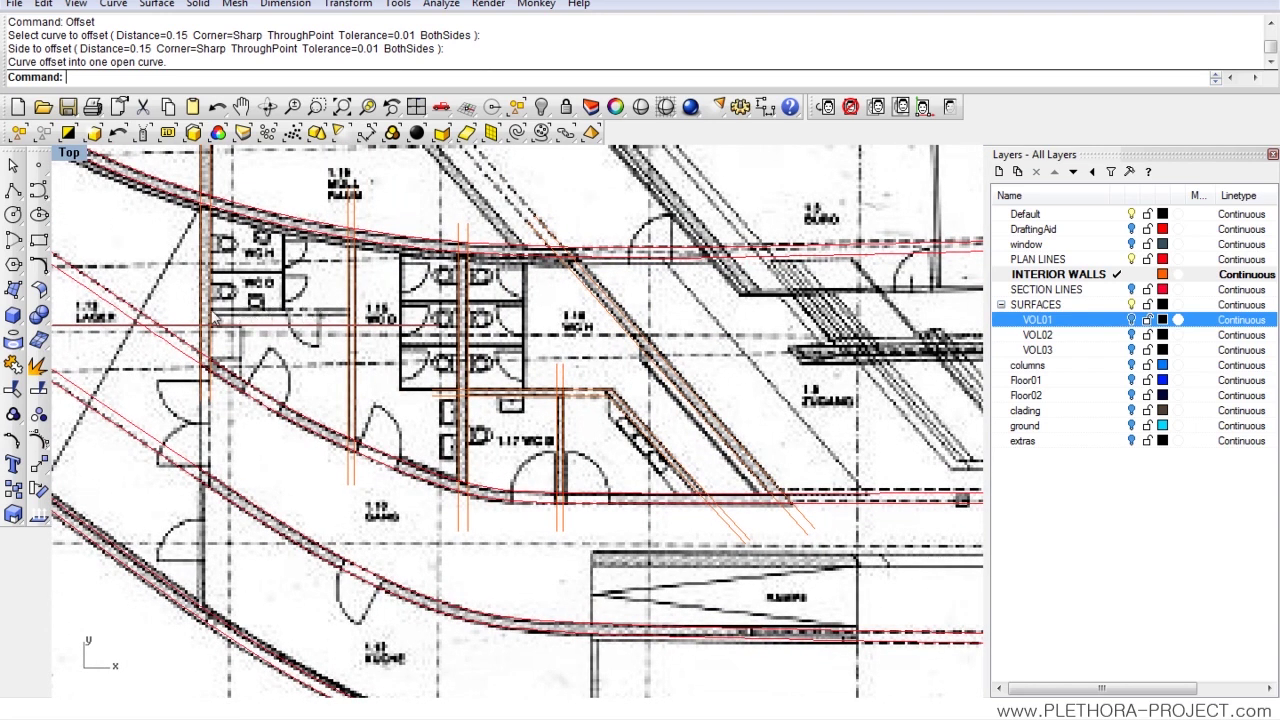
left_click(13, 190)
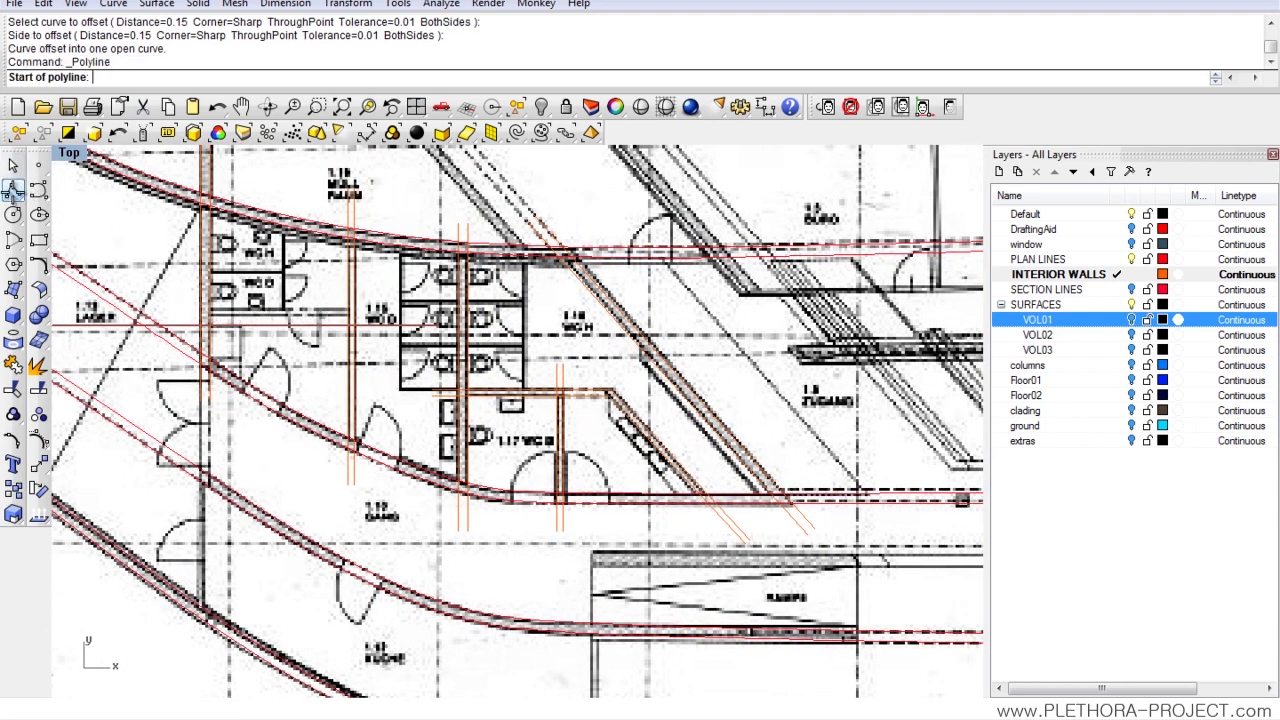
left_click(188, 309)
left_click(378, 310)
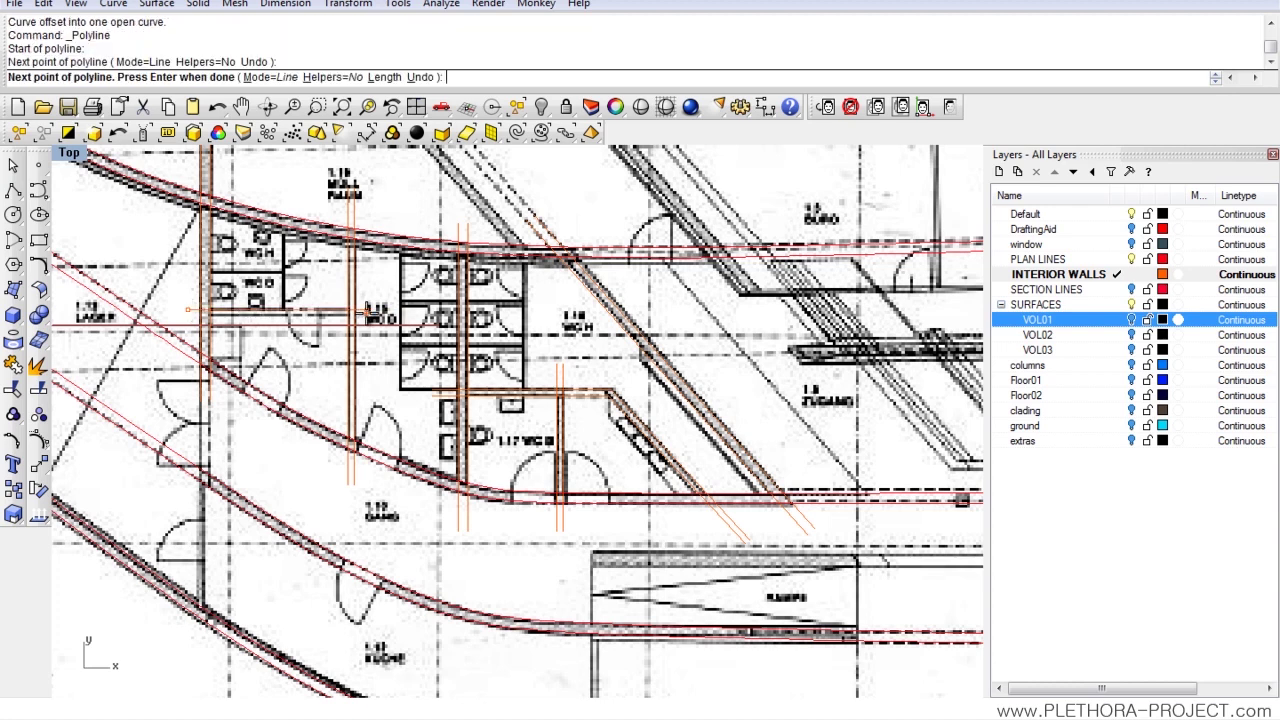
key("Return")
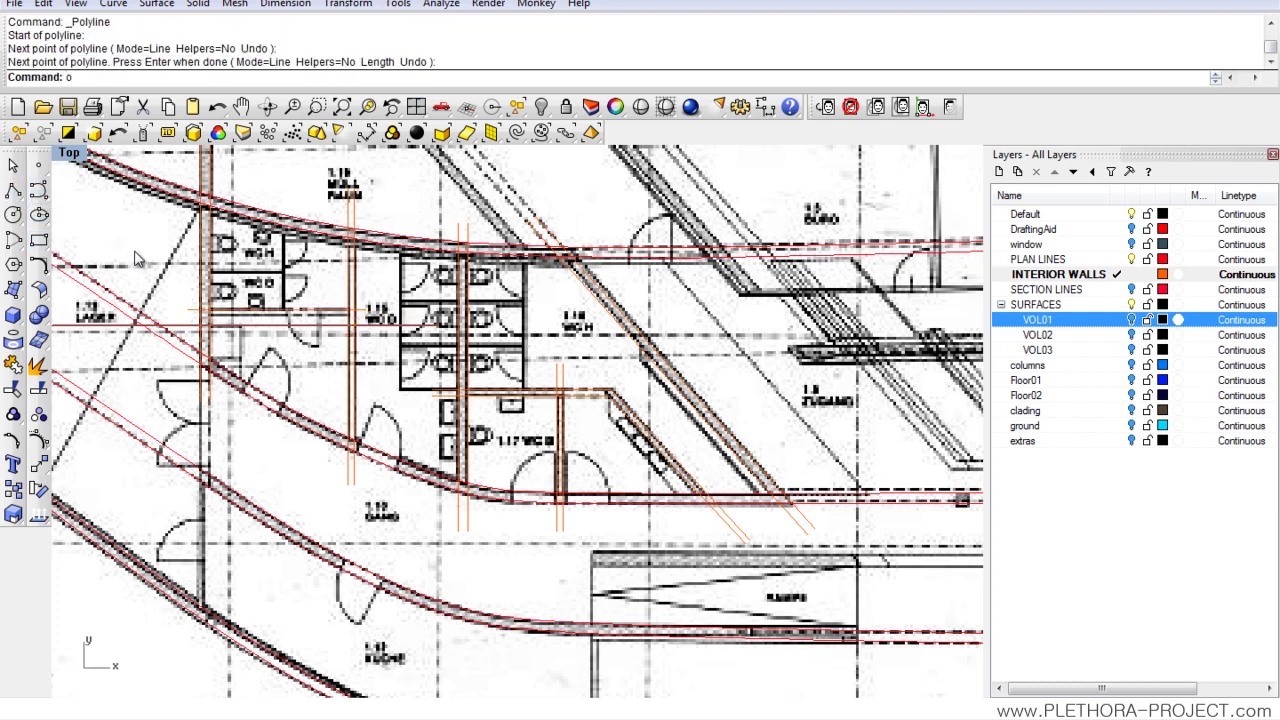
- Offset the horizontal wall line below the small WC rooms by 0.15 downwards
type("Of")
key("Return")
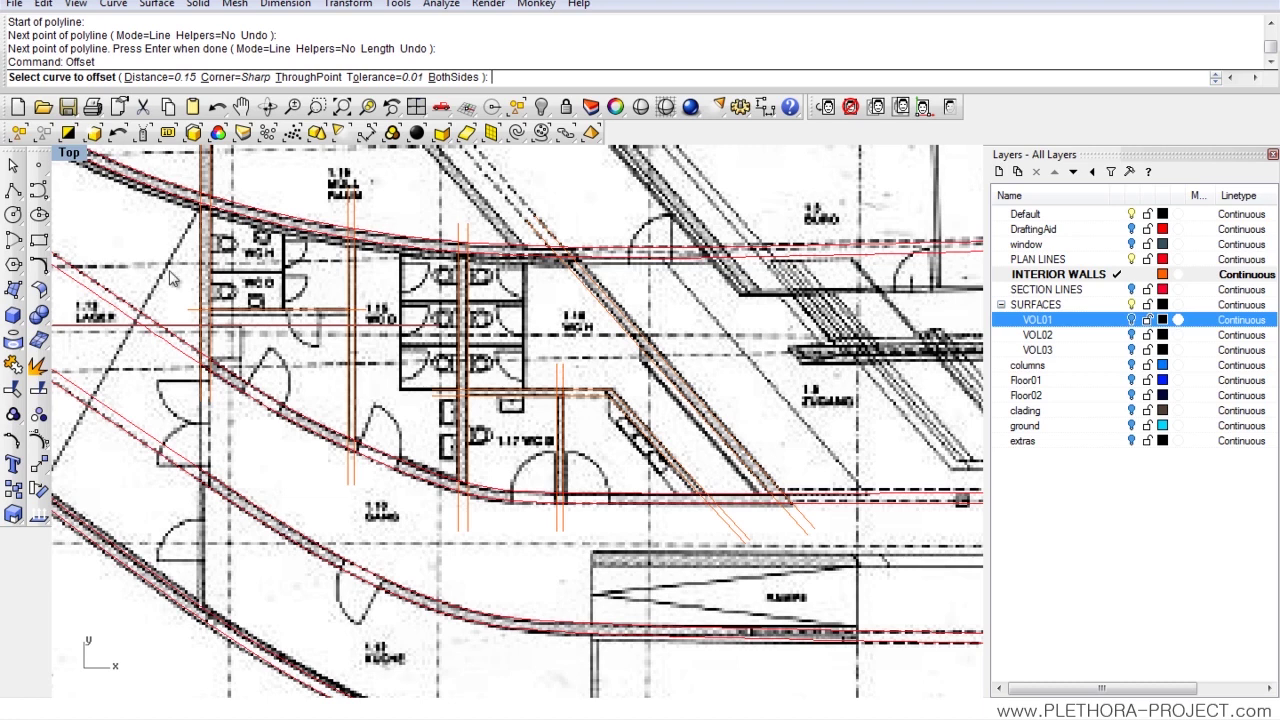
left_click(302, 313)
left_click(307, 338)
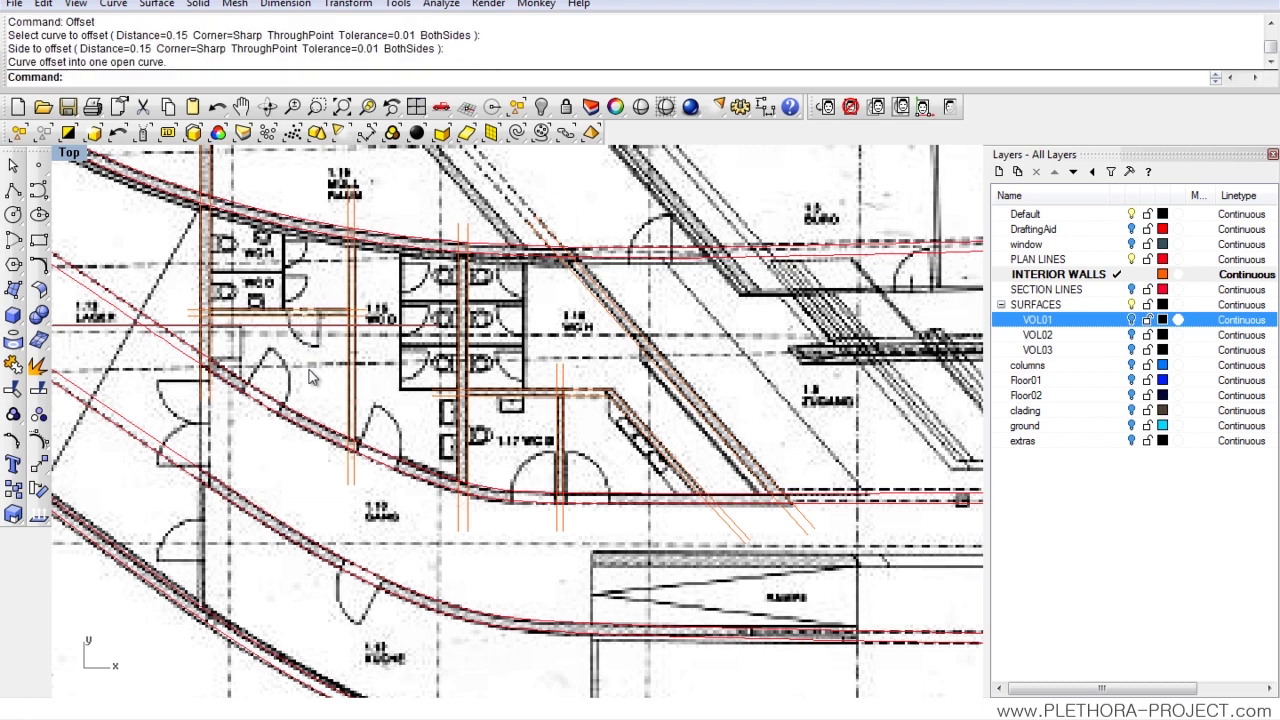
- Hide the background plan image in the Top view
left_click(949, 107)
scroll(600, 320, "down", 5)
scroll(540, 400, "up", 1)
scroll(562, 380, "up", 1)
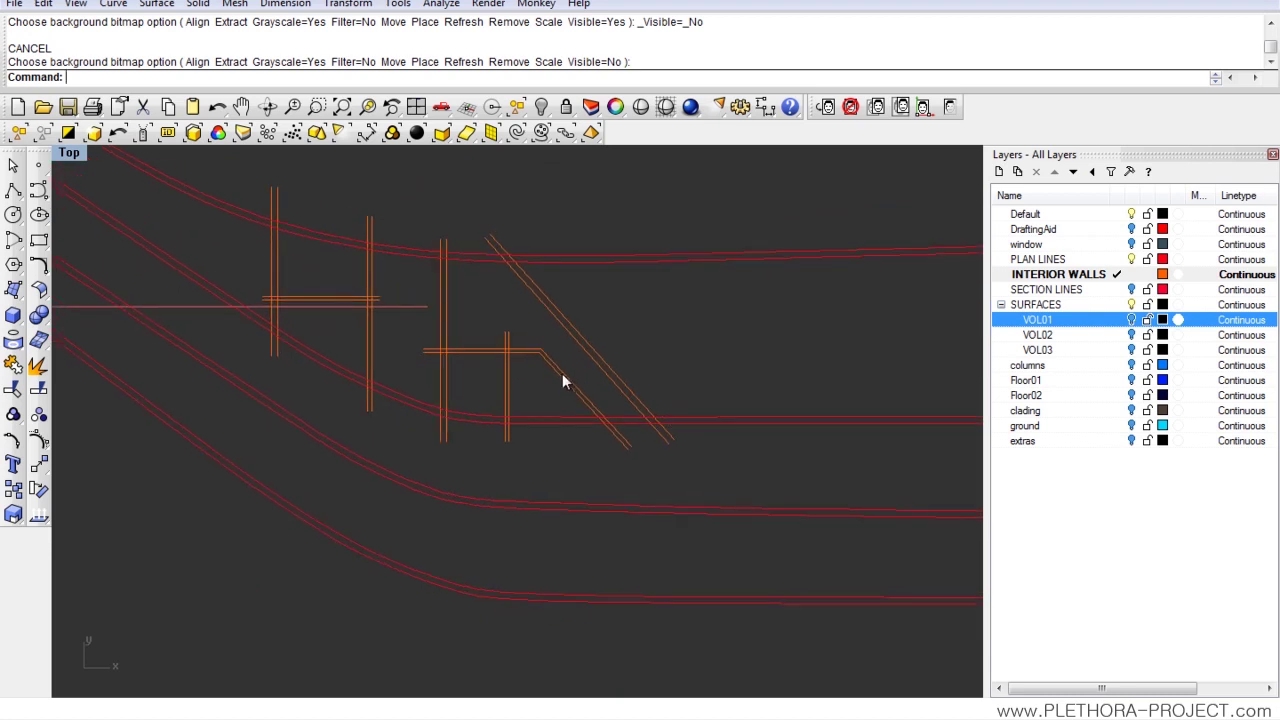
- Copy the two inner curves of the volume enclosing the interior walls and paste them in place, with the INTERIOR WALLS layer selected
left_click(624, 261)
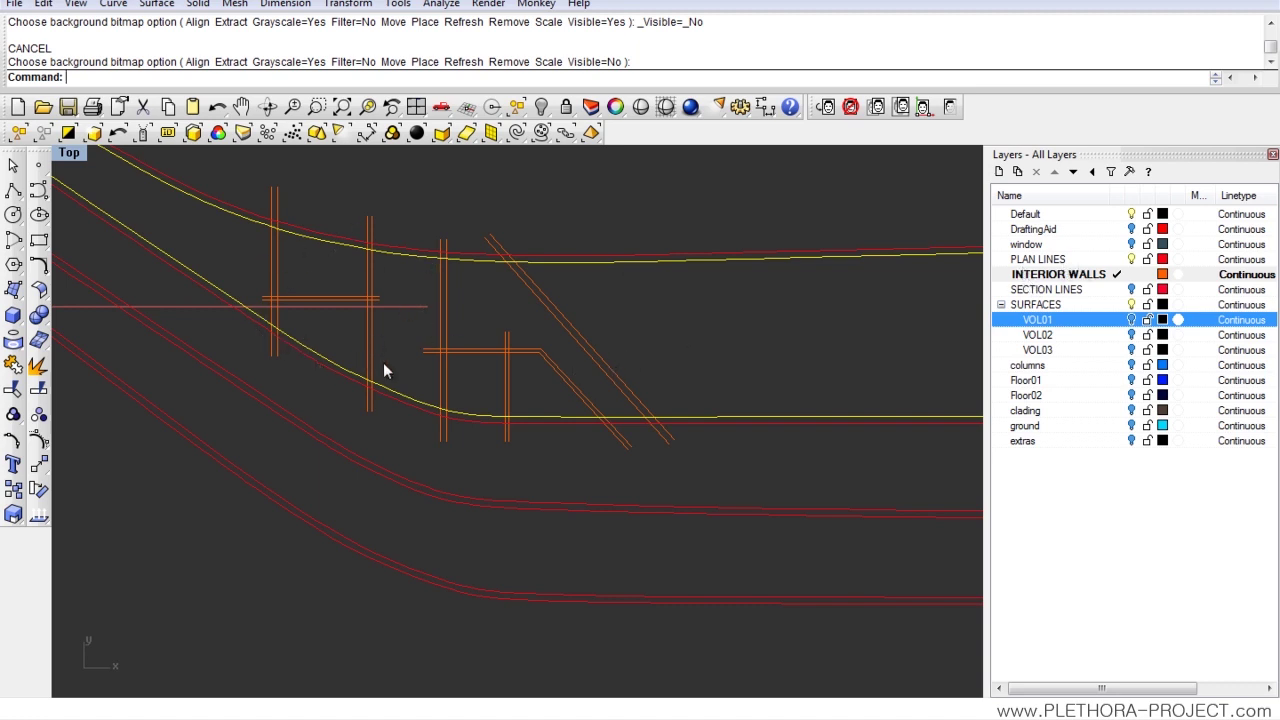
key("ctrl+c")
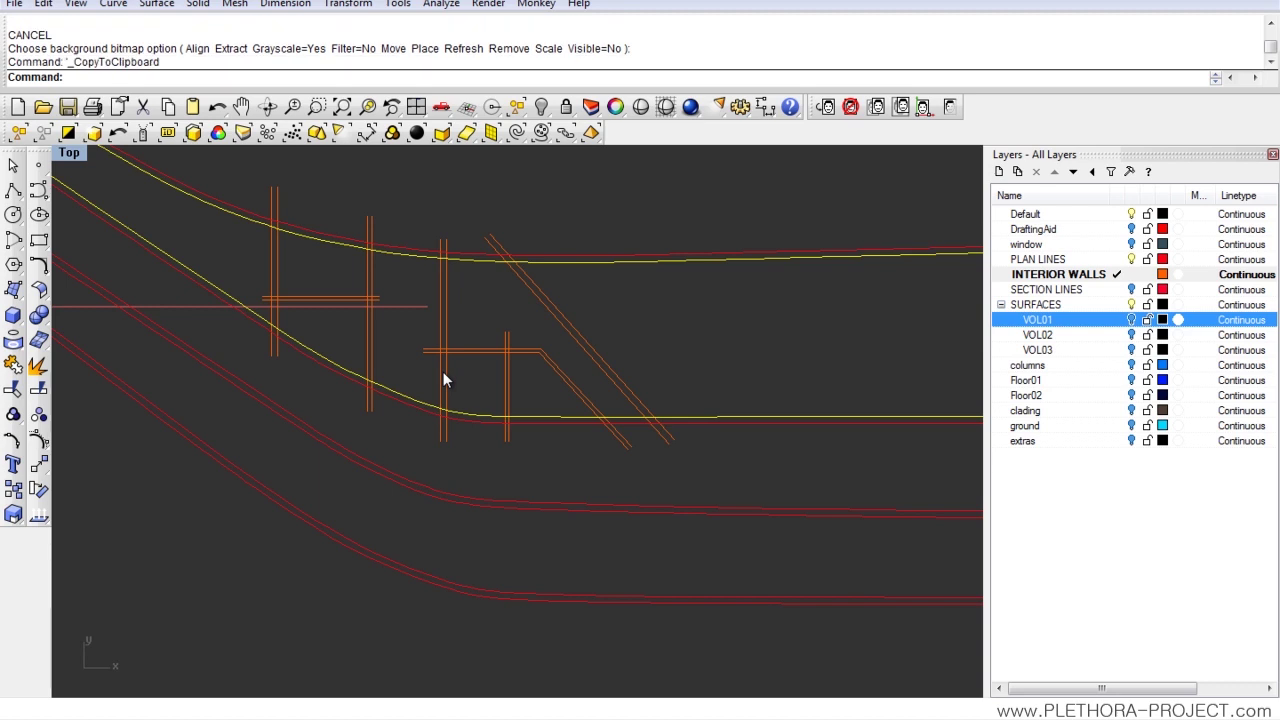
right_click_drag(566, 289, 571, 366)
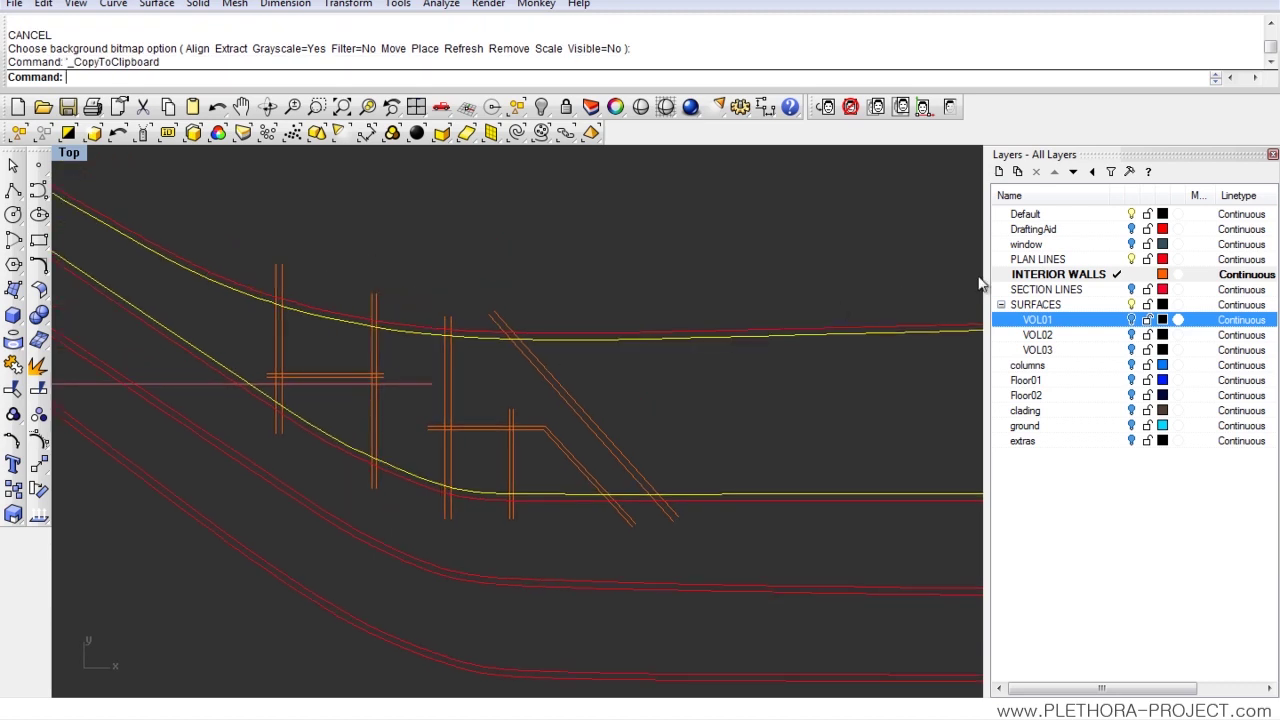
left_click(1088, 276)
key("ctrl+v")
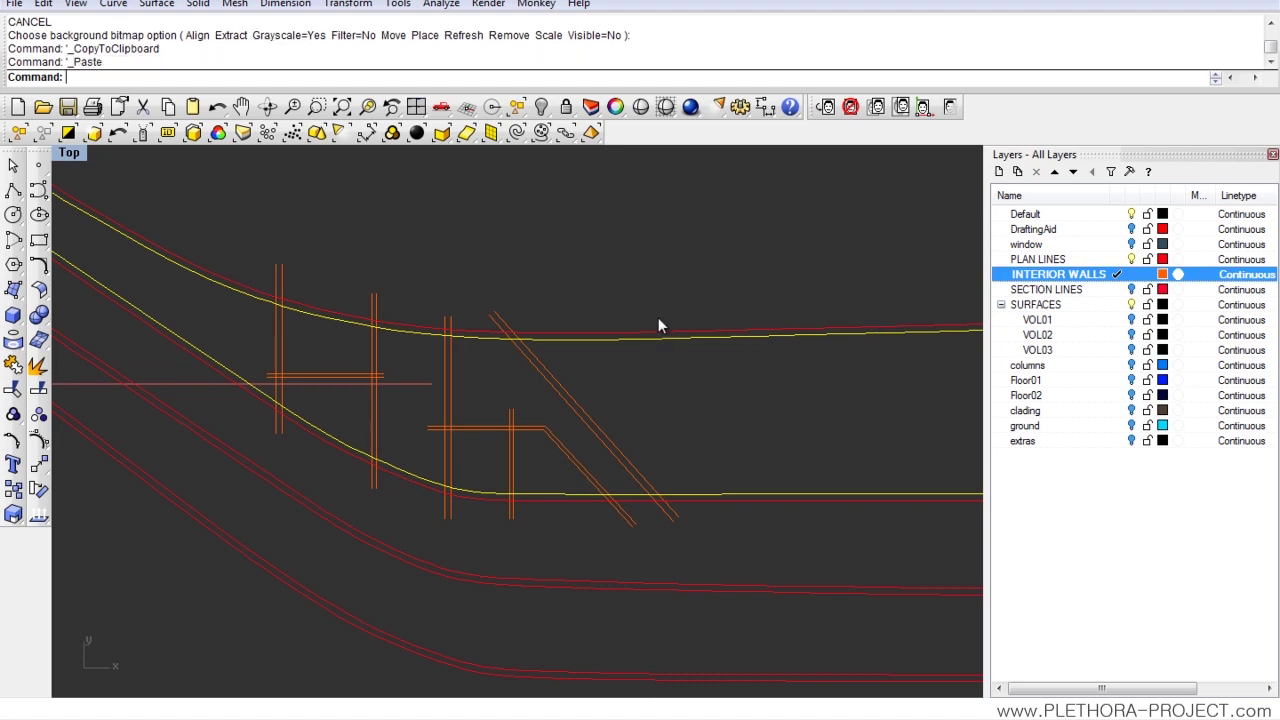
- Move the two pasted bounding curves from PLAN LINES to the INTERIOR WALLS layer
left_click(660, 342)
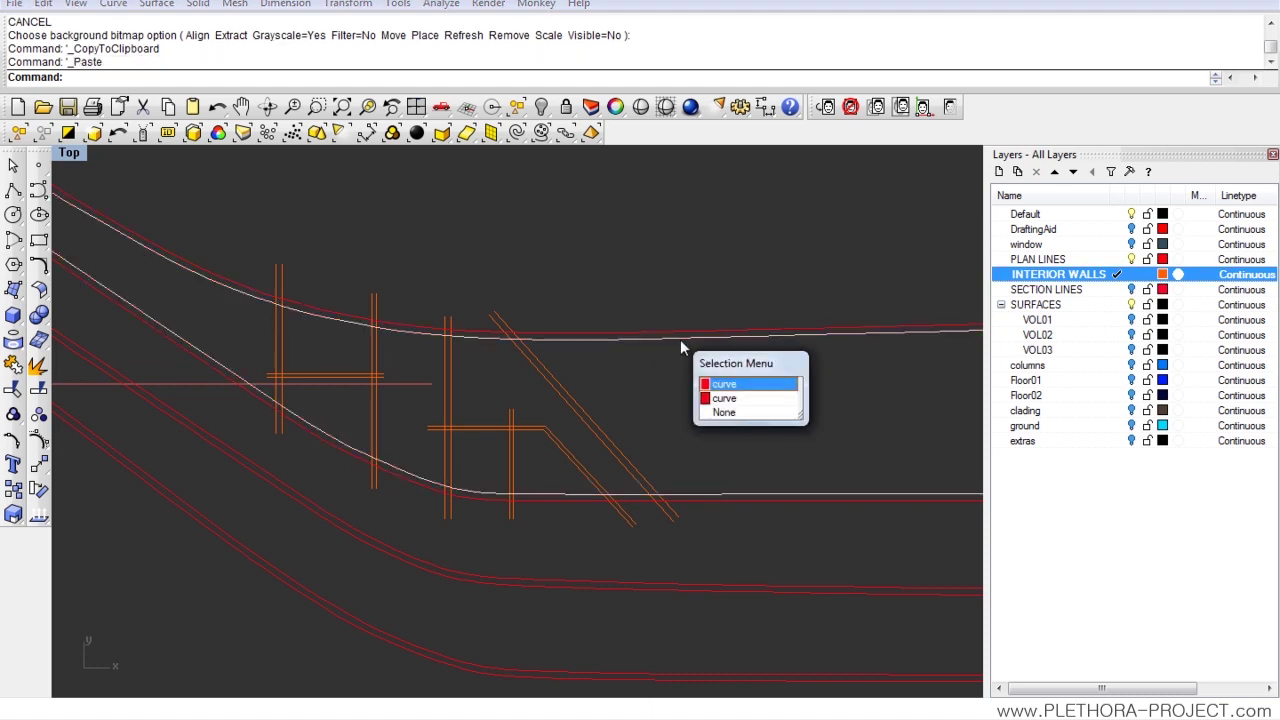
left_click(720, 385)
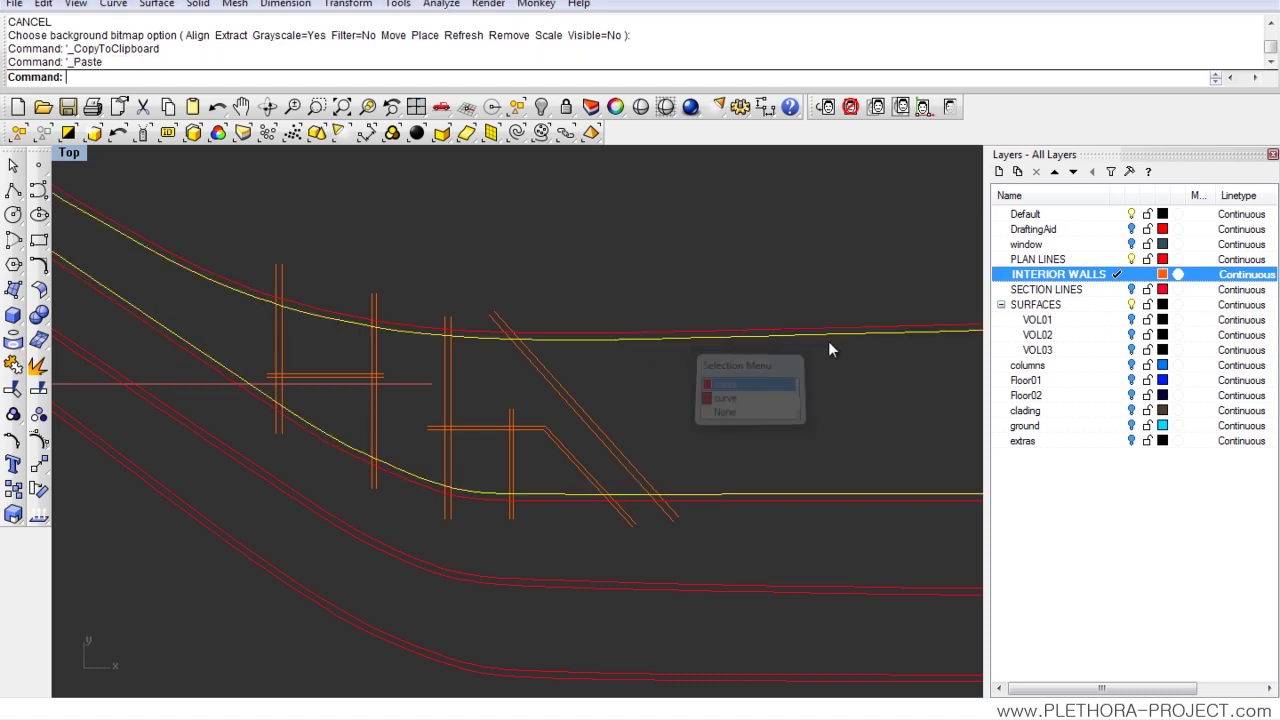
right_click(1070, 279)
left_click(1125, 485)
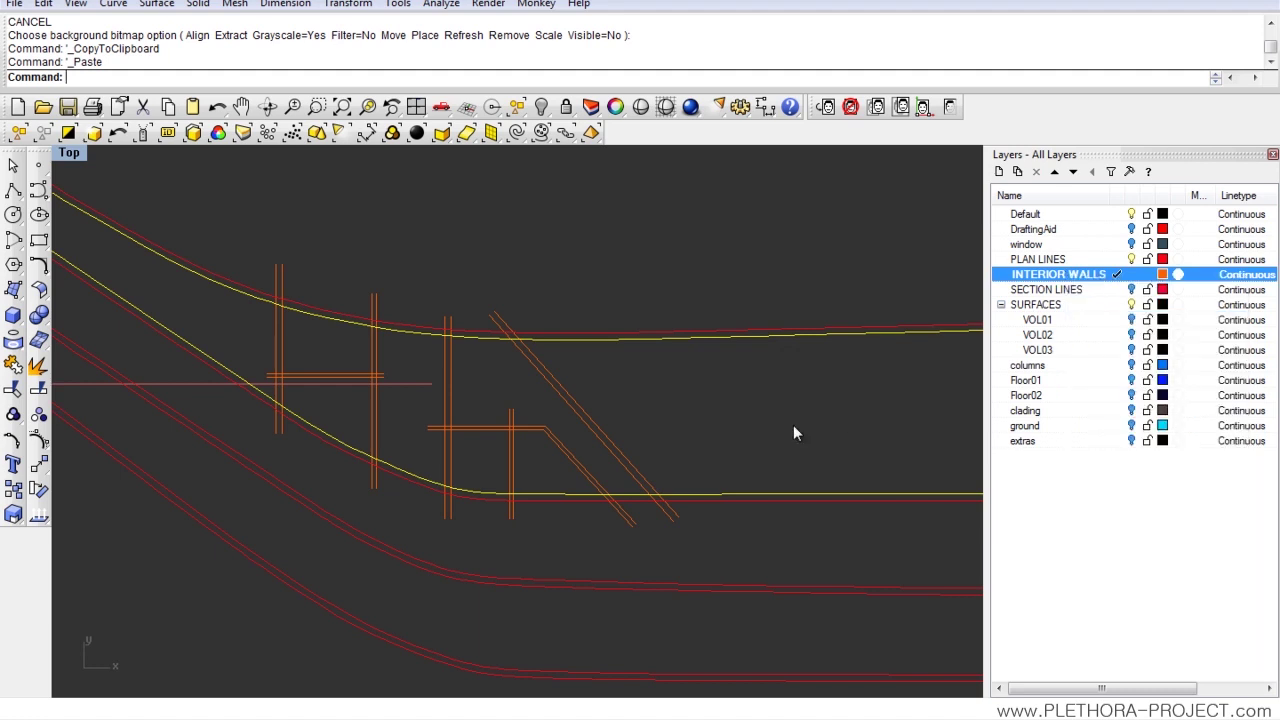
- Turn off the PLAN LINES layer so only the interior wall curves are displayed
left_click(1131, 259)
right_click_drag(675, 342, 733, 325)
scroll(681, 306, "down", 8)
scroll(650, 343, "up", 4)
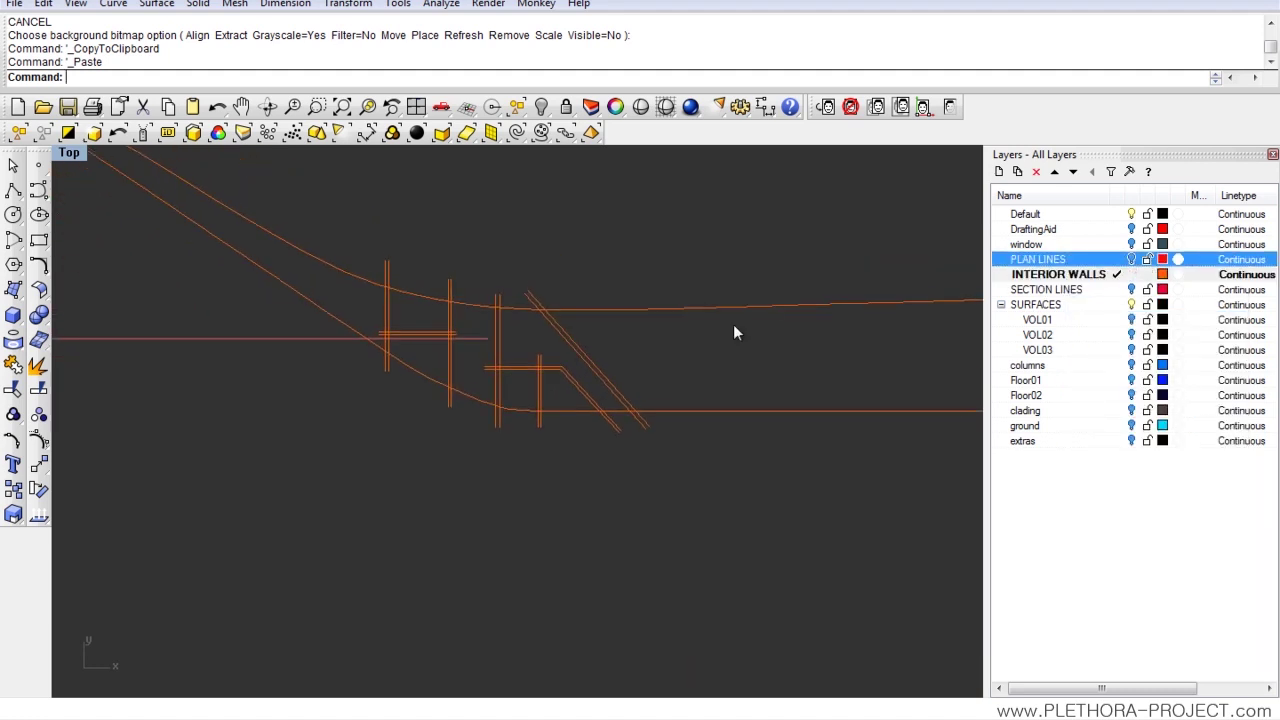
left_click(1131, 259)
left_click(1131, 259)
scroll(439, 374, "down", 3)
scroll(394, 335, "up", 3)
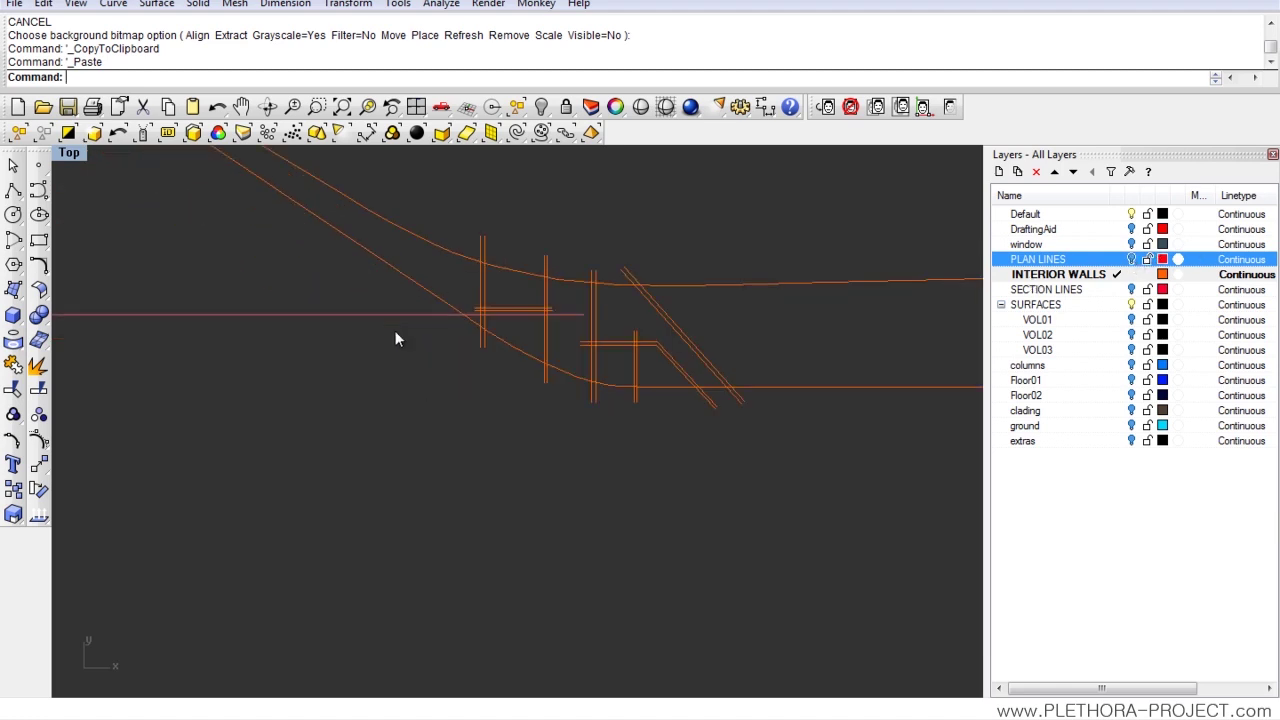
- Start Trim with all interior wall curves as cutting objects and trim away the bounding curves left of the leftmost vertical wall
right_click_drag(395, 331, 195, 347)
left_click(12, 389)
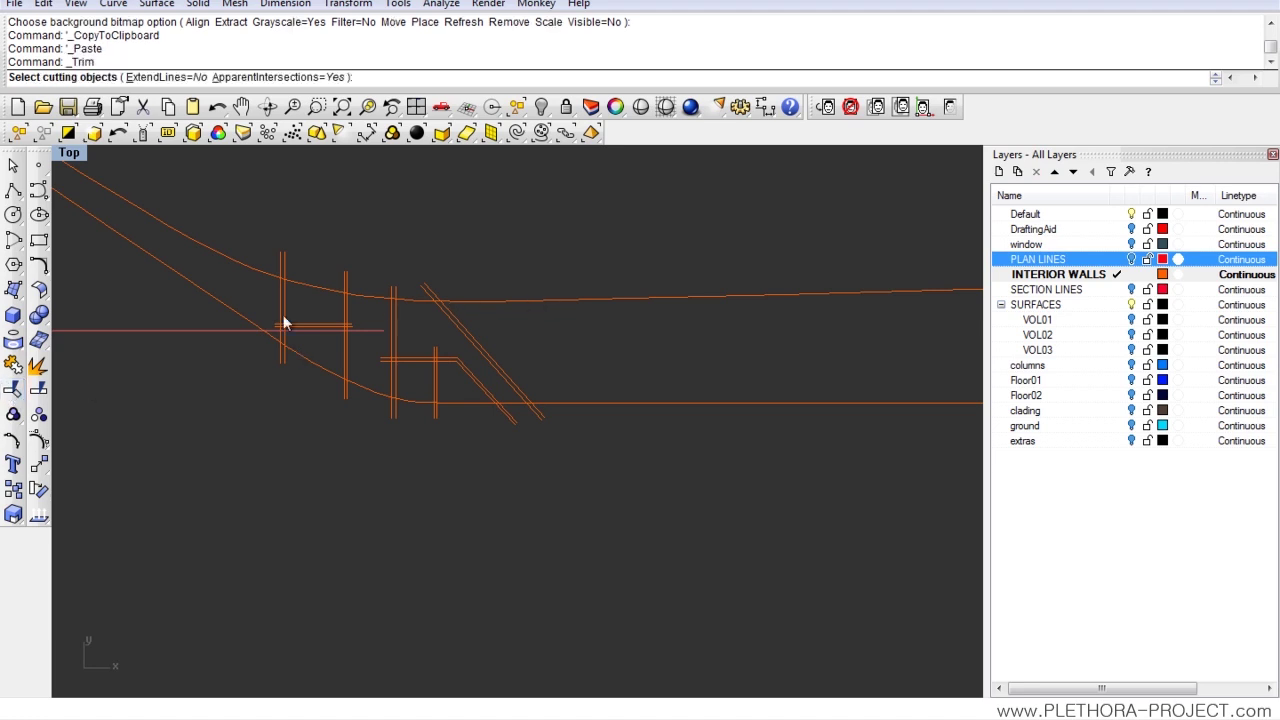
left_click_drag(221, 474, 222, 474)
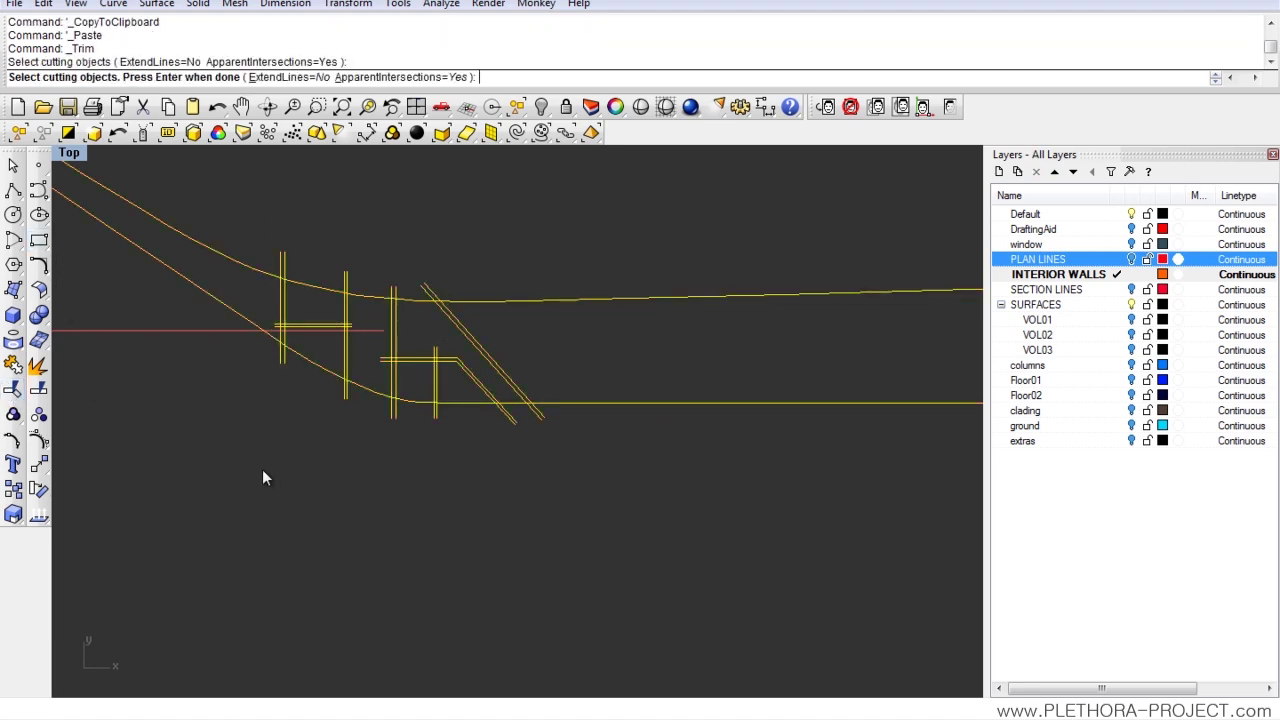
key("Return")
left_click(245, 252)
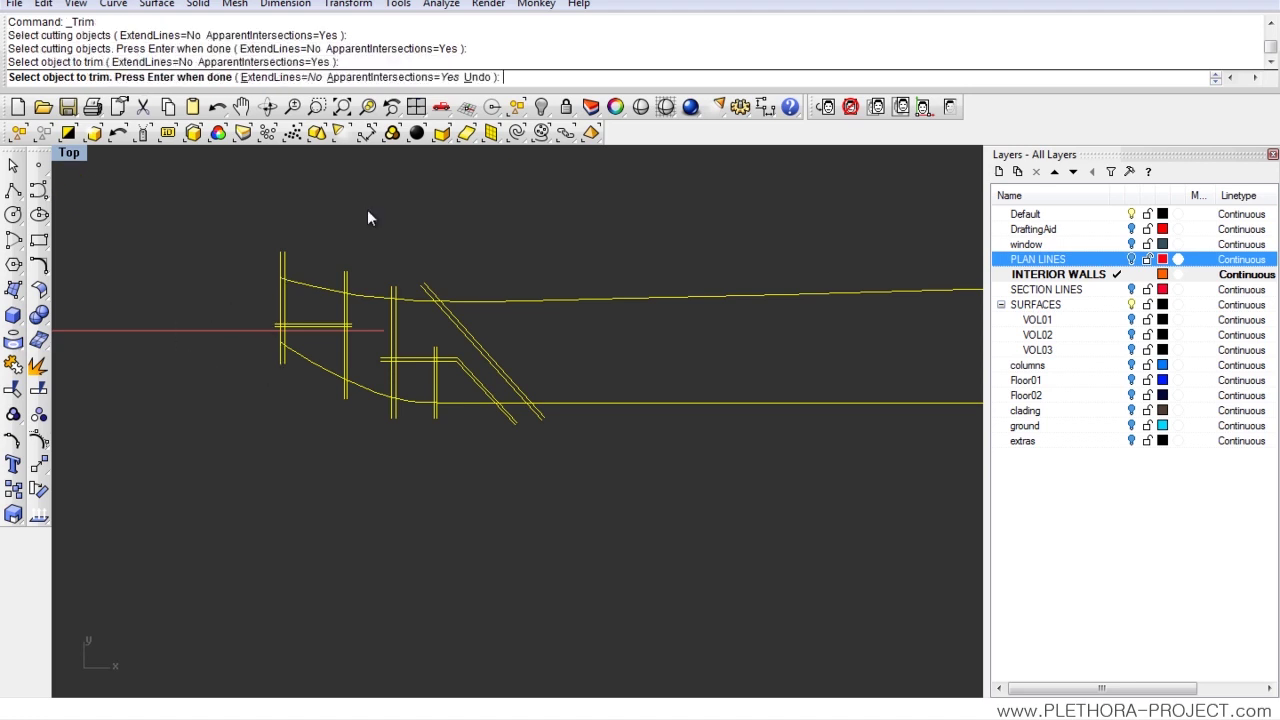
- Trim the wall ends projecting past both bounding curves, and the bounding curves beyond the outer diagonal wall
left_click_drag(476, 220, 277, 274)
scroll(319, 278, "up", 2)
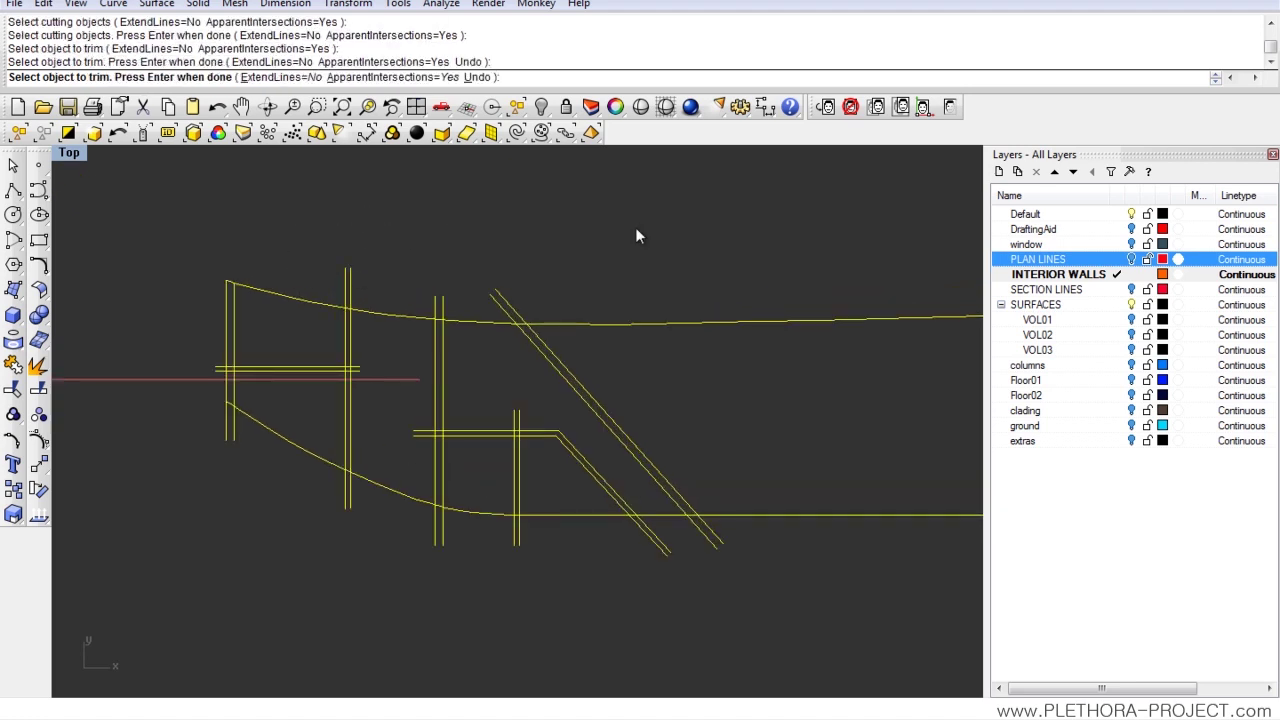
left_click_drag(408, 307, 409, 308)
left_click_drag(406, 246, 340, 287)
right_click_drag(576, 290, 468, 239)
left_click_drag(773, 234, 707, 500)
left_click_drag(438, 490, 424, 479)
left_click_drag(436, 508, 411, 496)
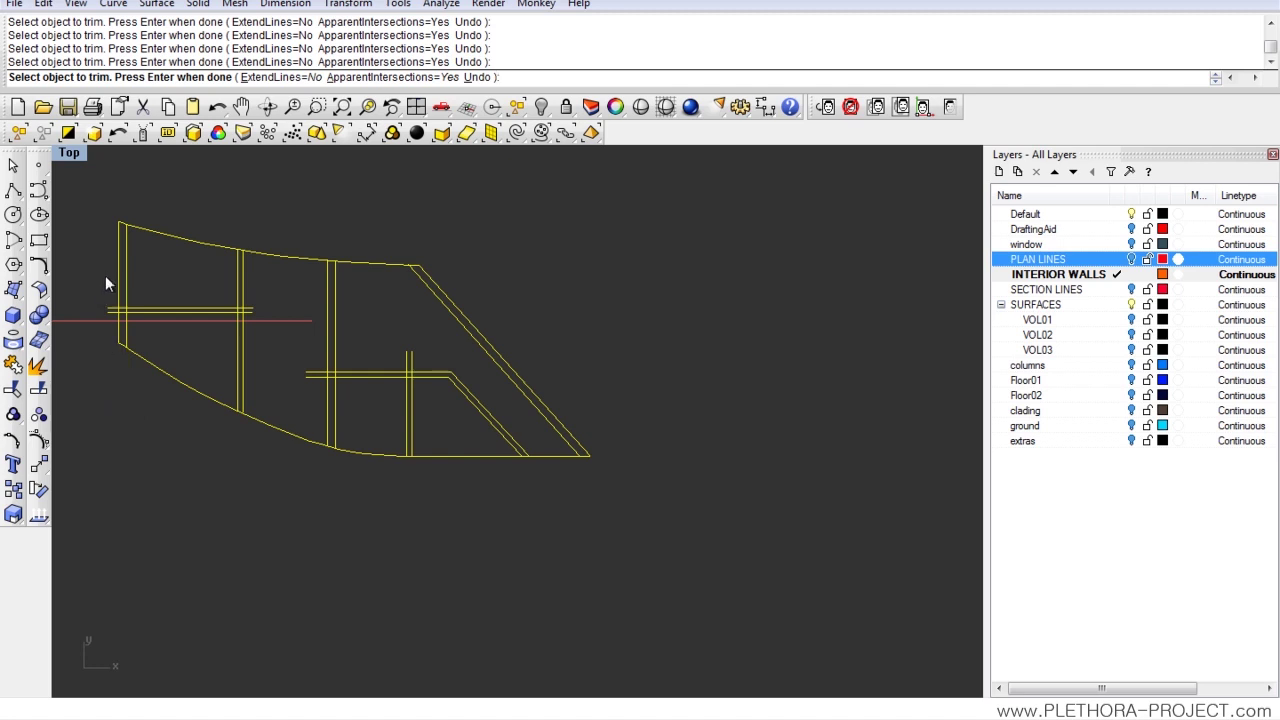
- Trim the overhanging ends of the horizontal wall between the two leftmost vertical walls
scroll(101, 287, "up", 3)
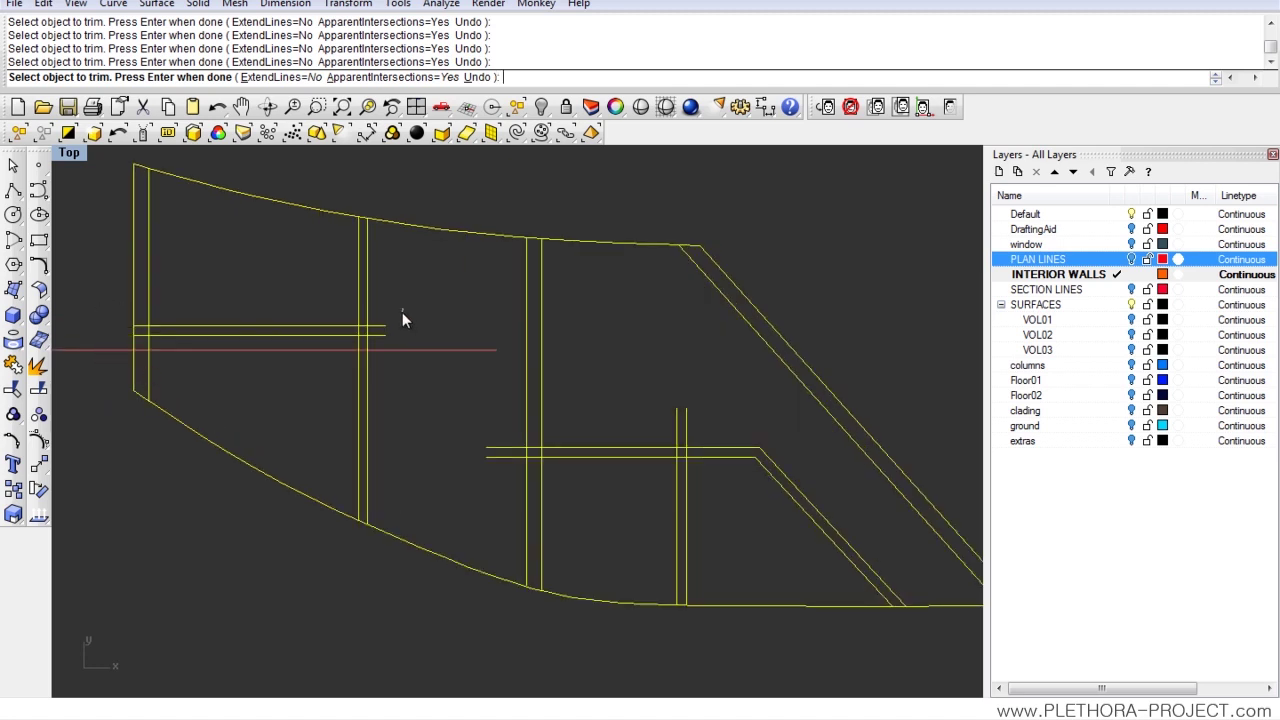
scroll(378, 340, "down", 5)
scroll(424, 364, "up", 3)
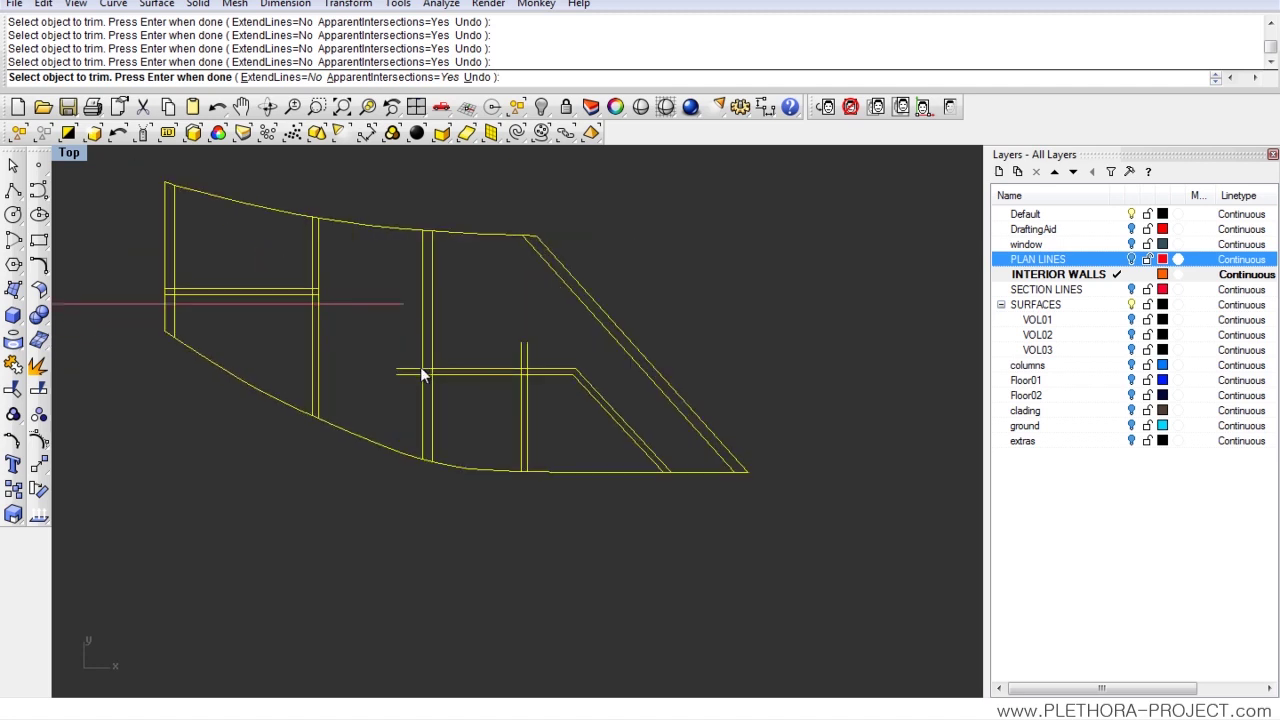
scroll(421, 375, "up", 3)
left_click(420, 406)
key("ctrl+z")
key("ctrl+z")
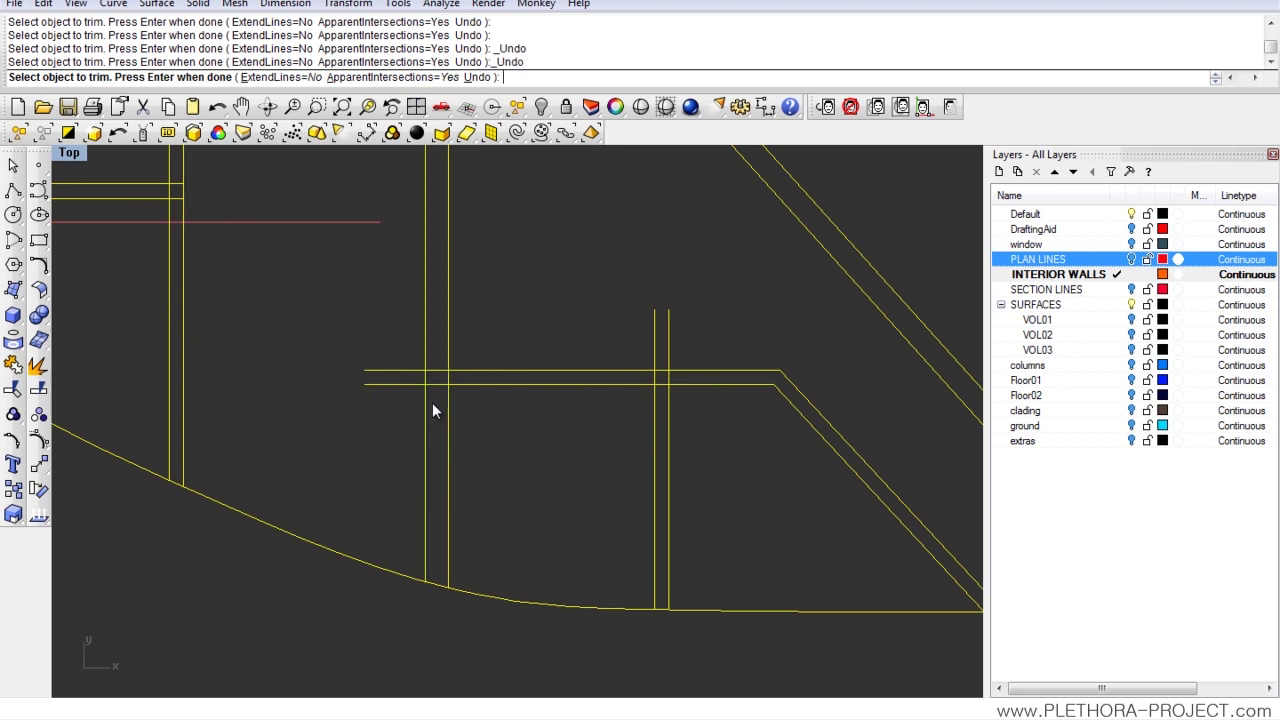
- Trim the lower horizontal wall back to the third vertical wall and clean up its junction with the short vertical wall
left_click(441, 369)
left_click(440, 385)
left_click_drag(384, 356, 411, 421)
scroll(652, 385, "up", 3)
left_click(669, 378)
left_click(642, 378)
scroll(680, 418, "down", 4)
scroll(717, 531, "up", 1)
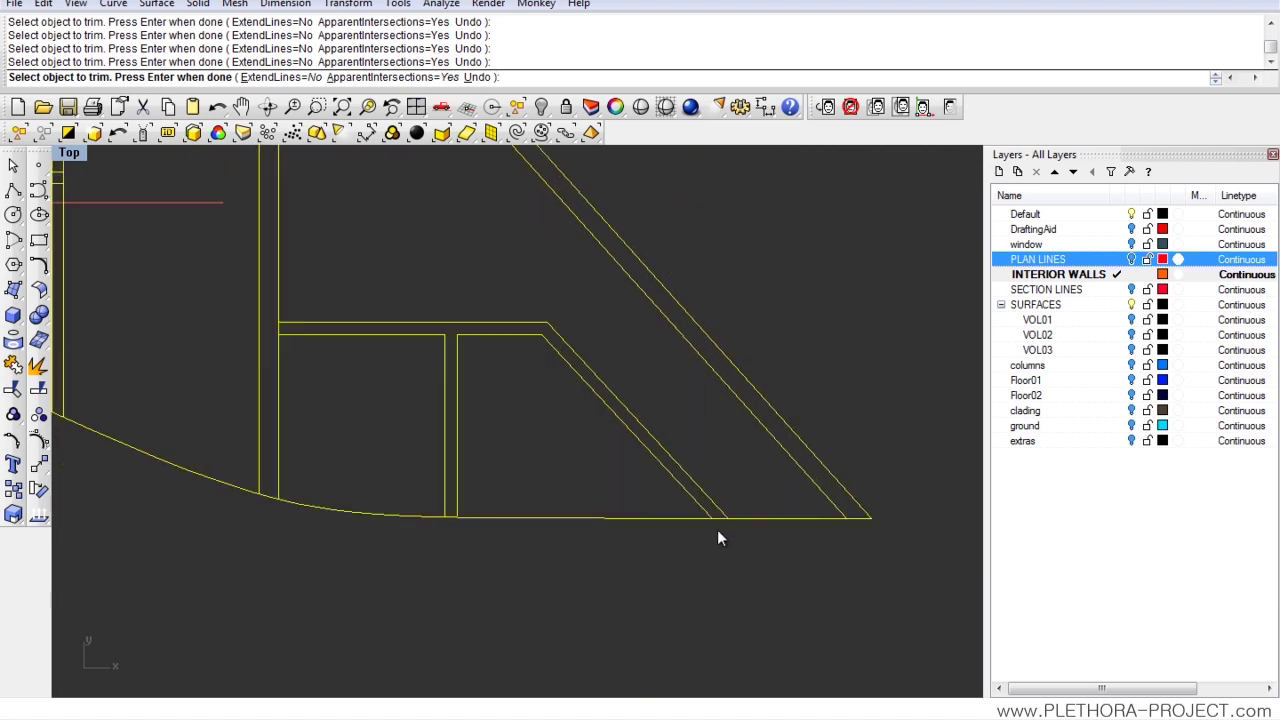
- Trim the leftover segments inside the wall thicknesses around the third vertical wall, the lower horizontal wall and the diagonal walls
left_click(300, 325)
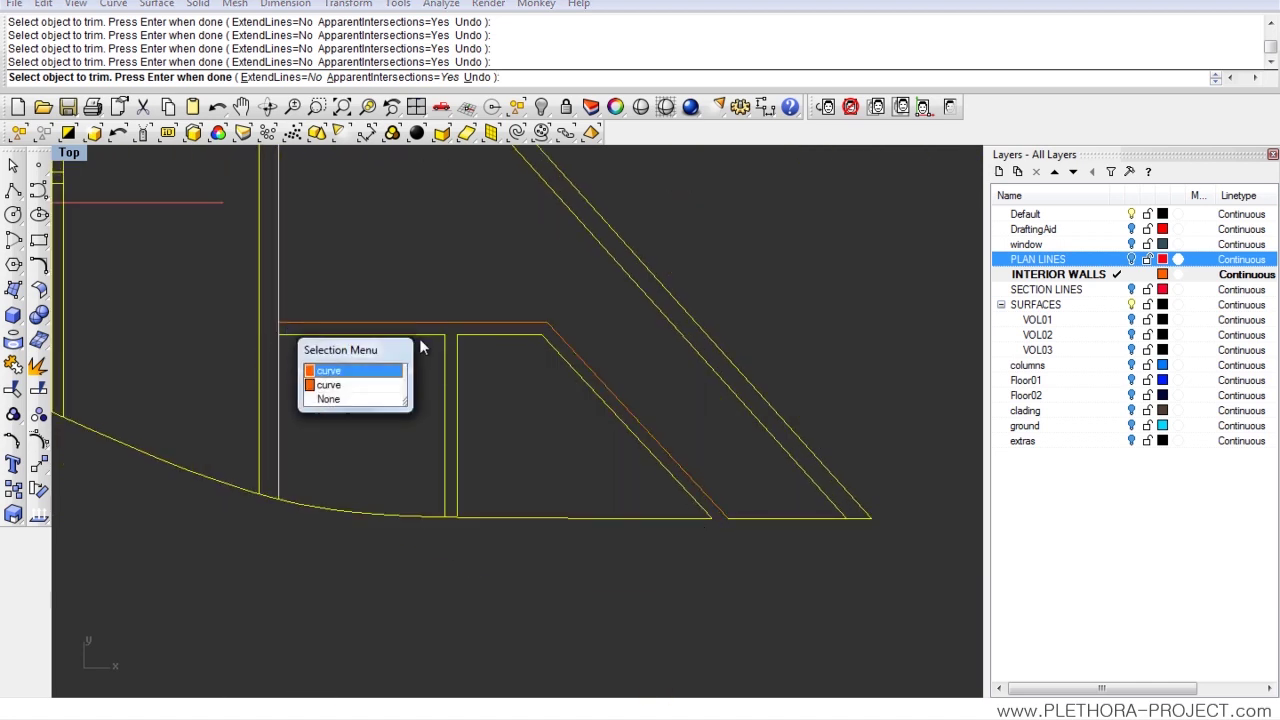
left_click(346, 265)
scroll(788, 438, "down", 3)
scroll(781, 430, "up", 2)
scroll(532, 263, "down", 3)
scroll(596, 279, "up", 4)
scroll(586, 274, "down", 3)
scroll(437, 309, "up", 2)
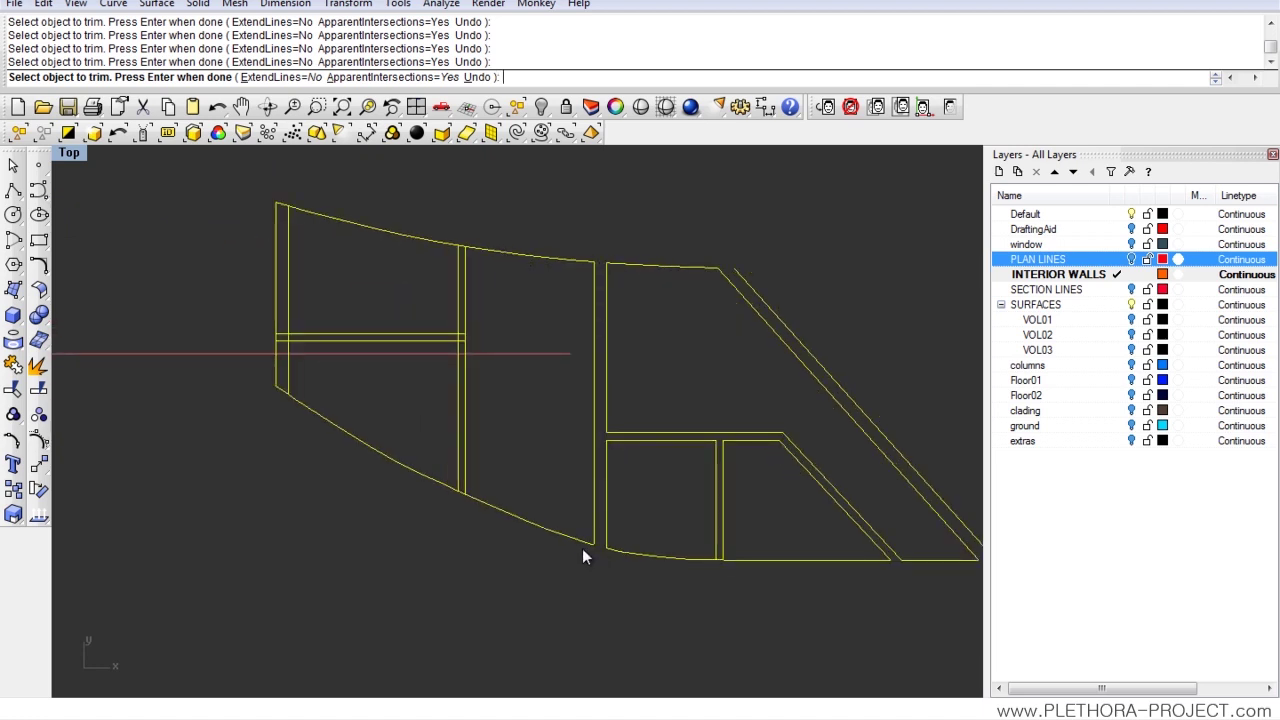
scroll(460, 365, "up", 4)
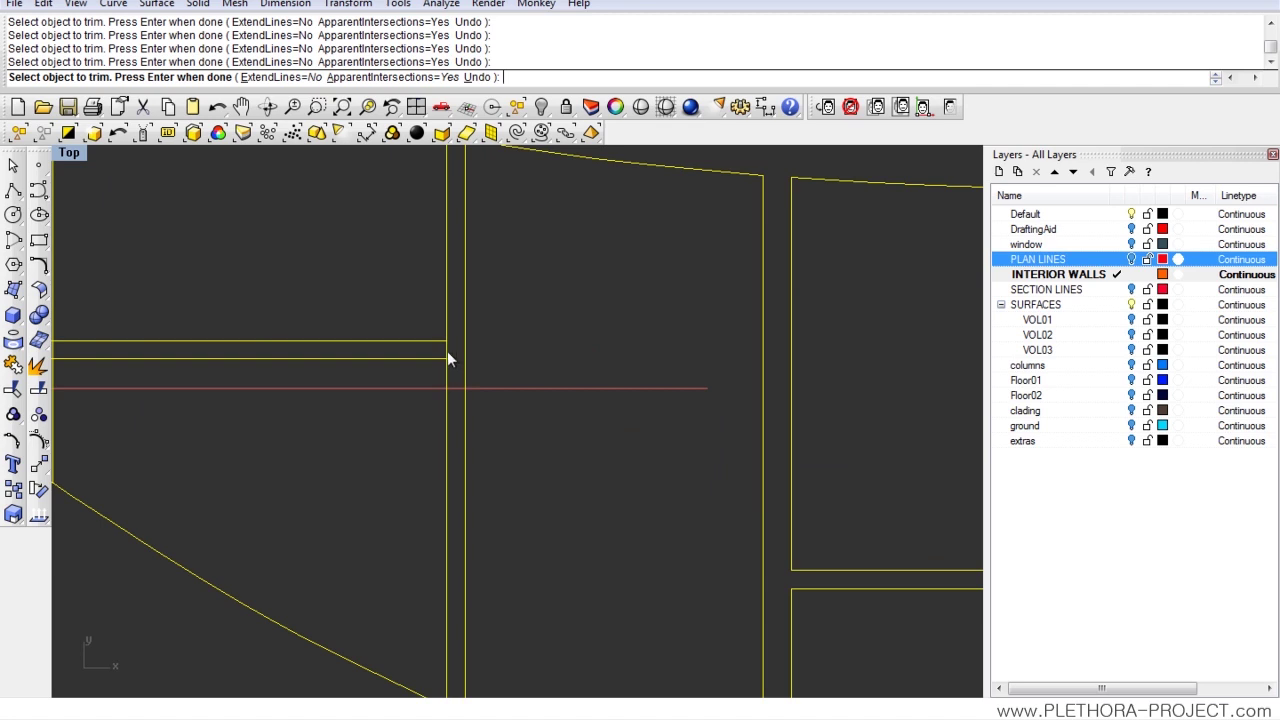
- Trim the leftover segments inside the thicknesses of the two leftmost vertical walls and their horizontal wall, and finish trimming
scroll(346, 357, "down", 3)
scroll(386, 375, "up", 4)
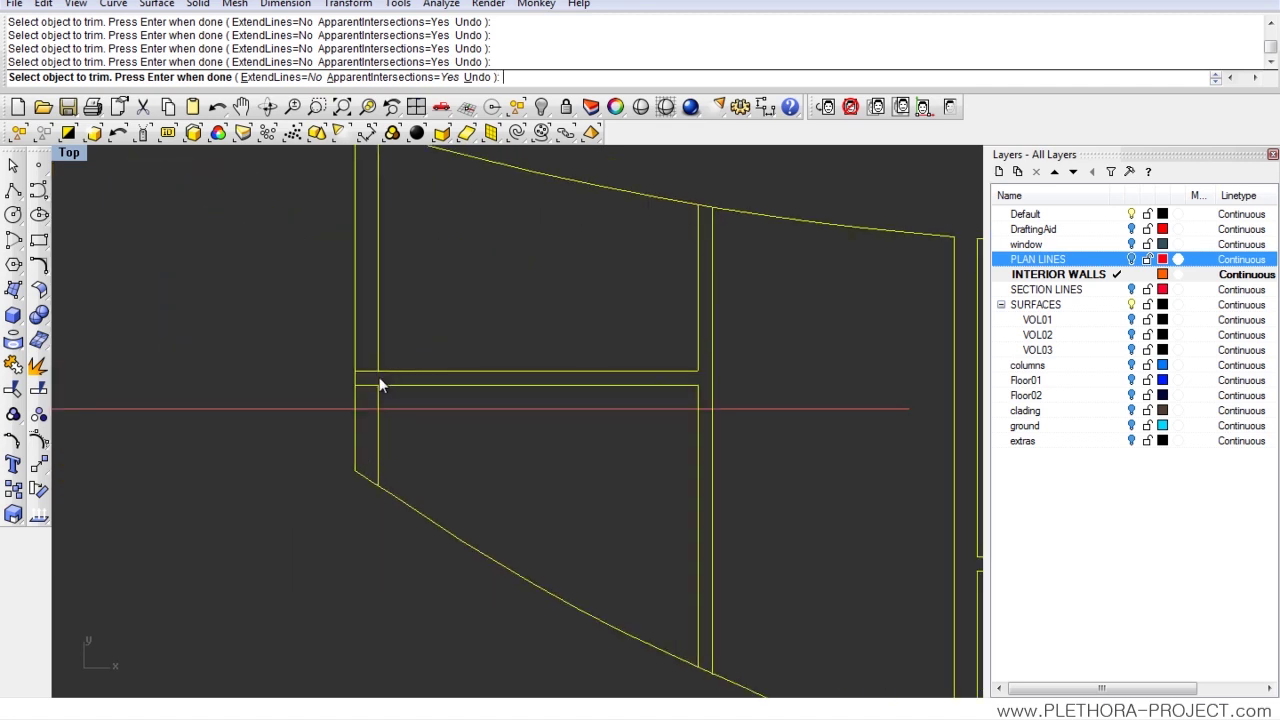
left_click(371, 371)
right_click_drag(404, 264, 408, 382)
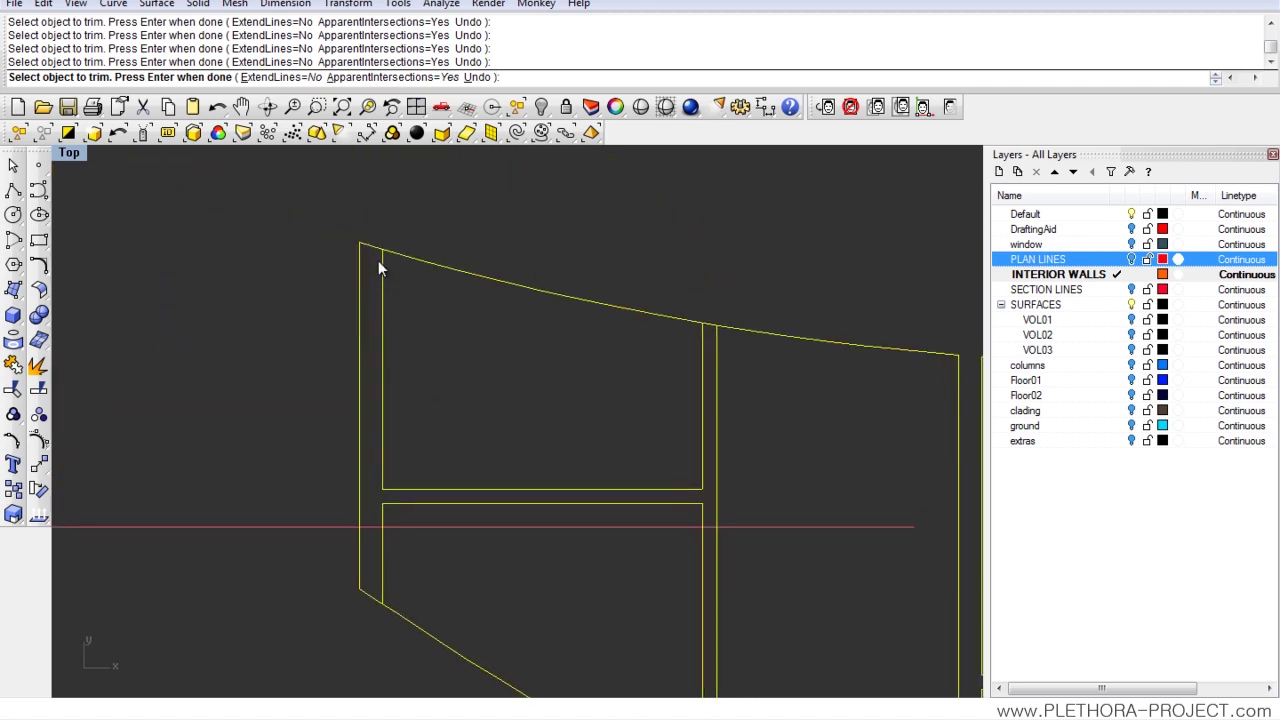
scroll(680, 390, "down", 3)
scroll(560, 411, "up", 5)
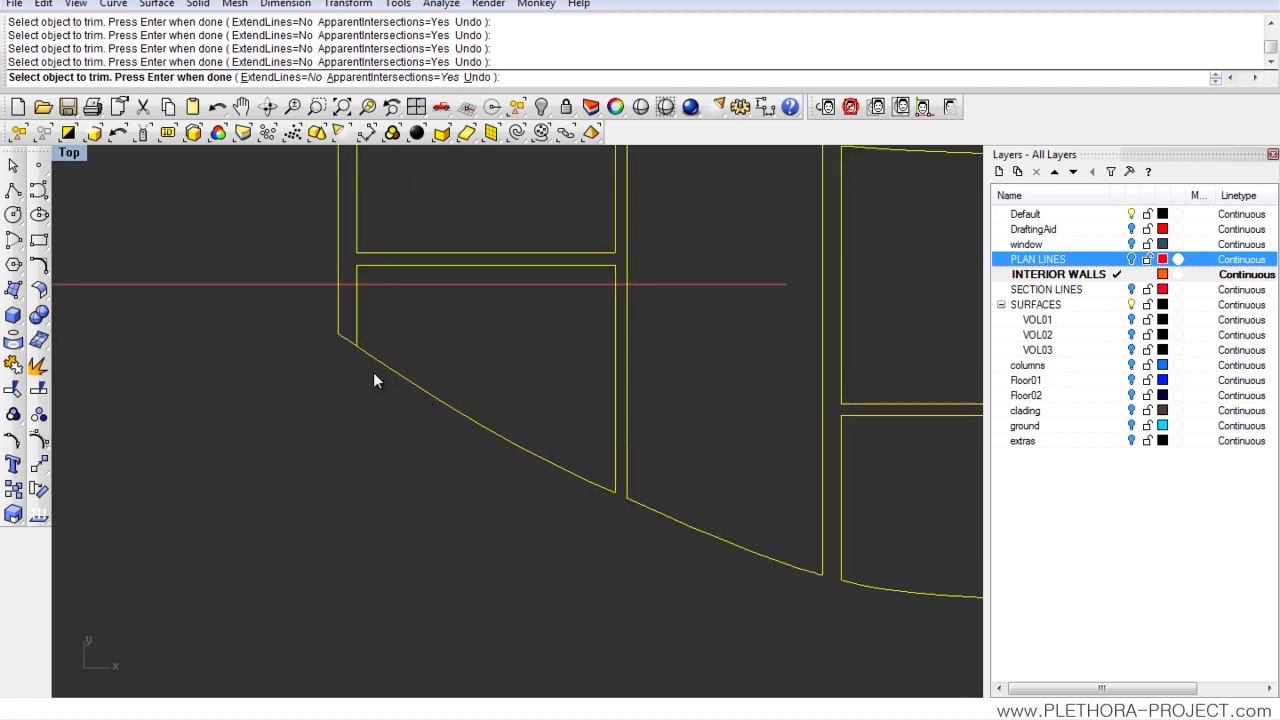
scroll(343, 338, "down", 5)
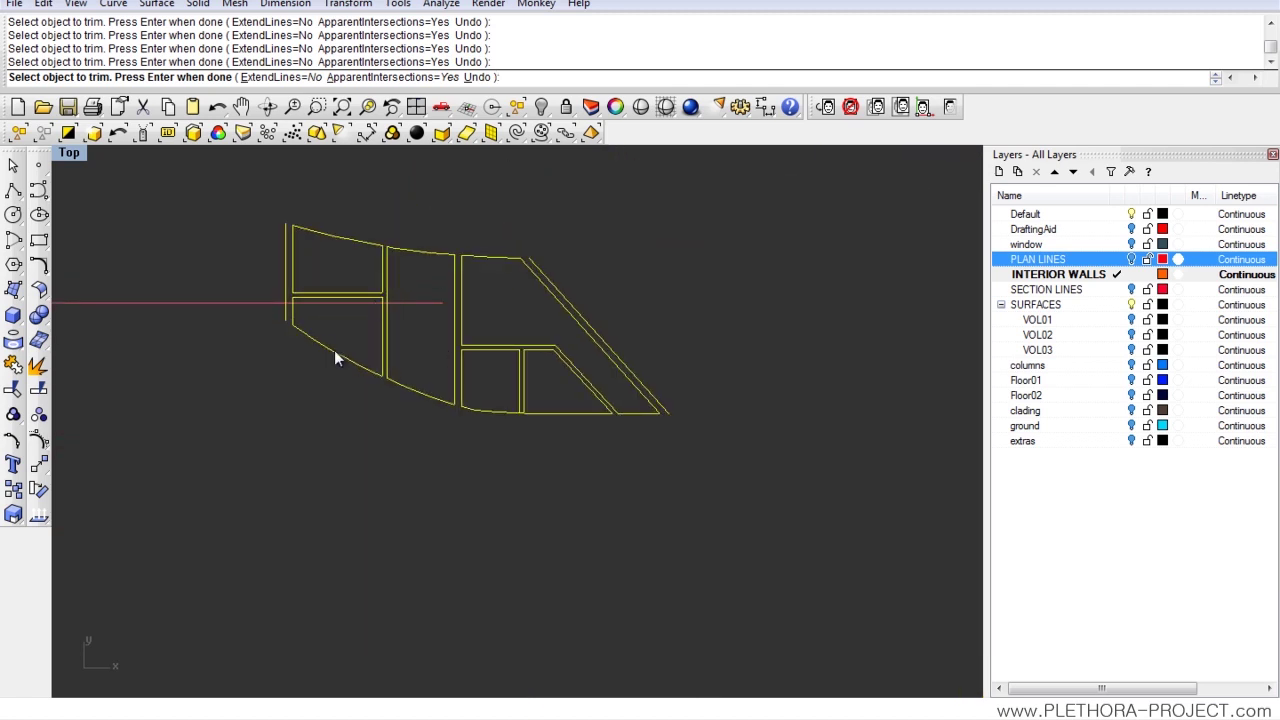
right_click_drag(421, 360, 426, 390)
key("Return")
- Join all the trimmed interior wall curves and check individual room outlines by selecting them
left_click_drag(227, 229, 765, 465)
type("j")
key("Return")
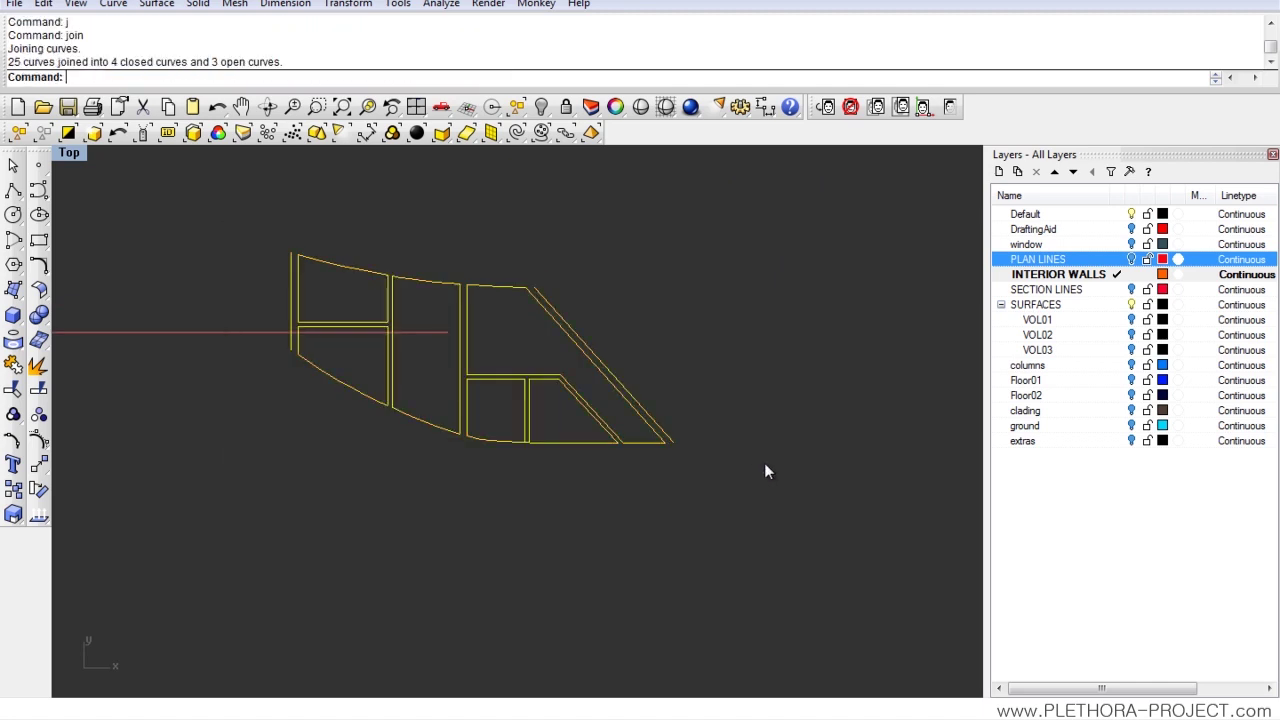
key("Escape")
left_click(547, 373)
key("Escape")
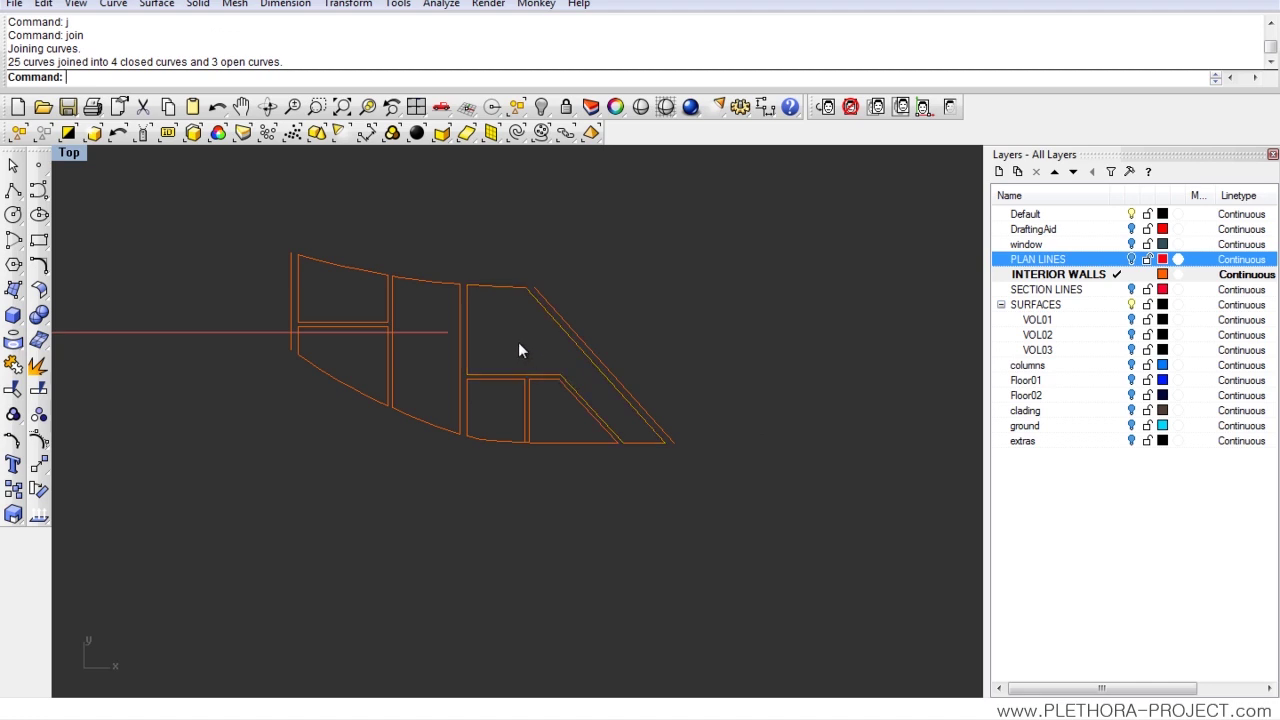
left_click(443, 282)
key("Escape")
- Extrude all the joined interior wall curves 10 units upwards without caps, working in the maximised Perspective view
double_click(69, 153)
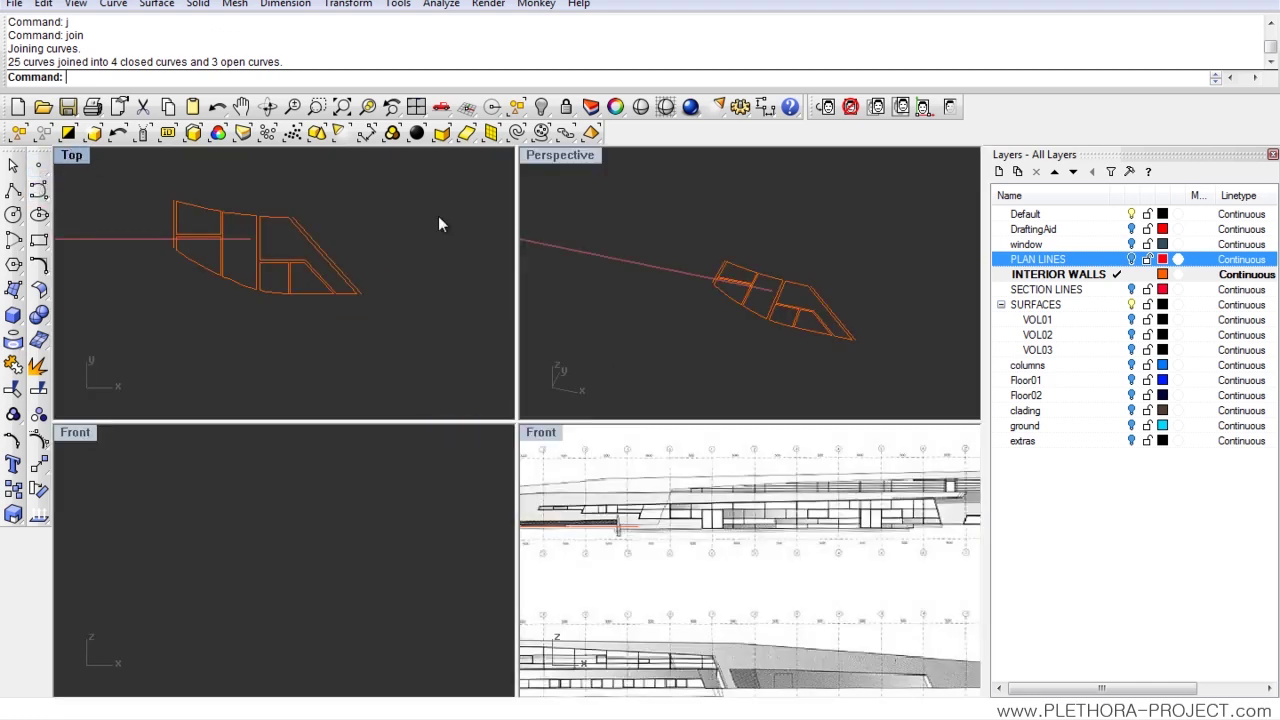
double_click(537, 158)
right_click_drag(531, 400, 727, 458)
right_click_drag(606, 478, 476, 470, "shift")
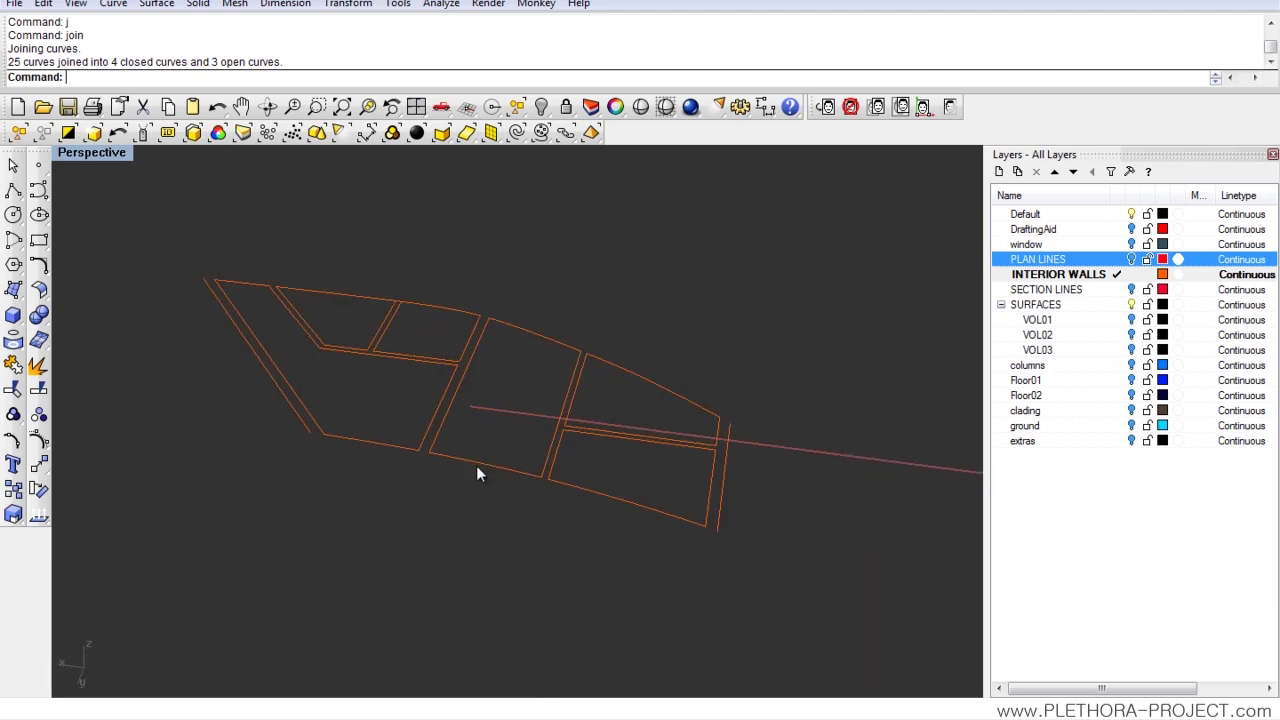
scroll(324, 430, "down", 1)
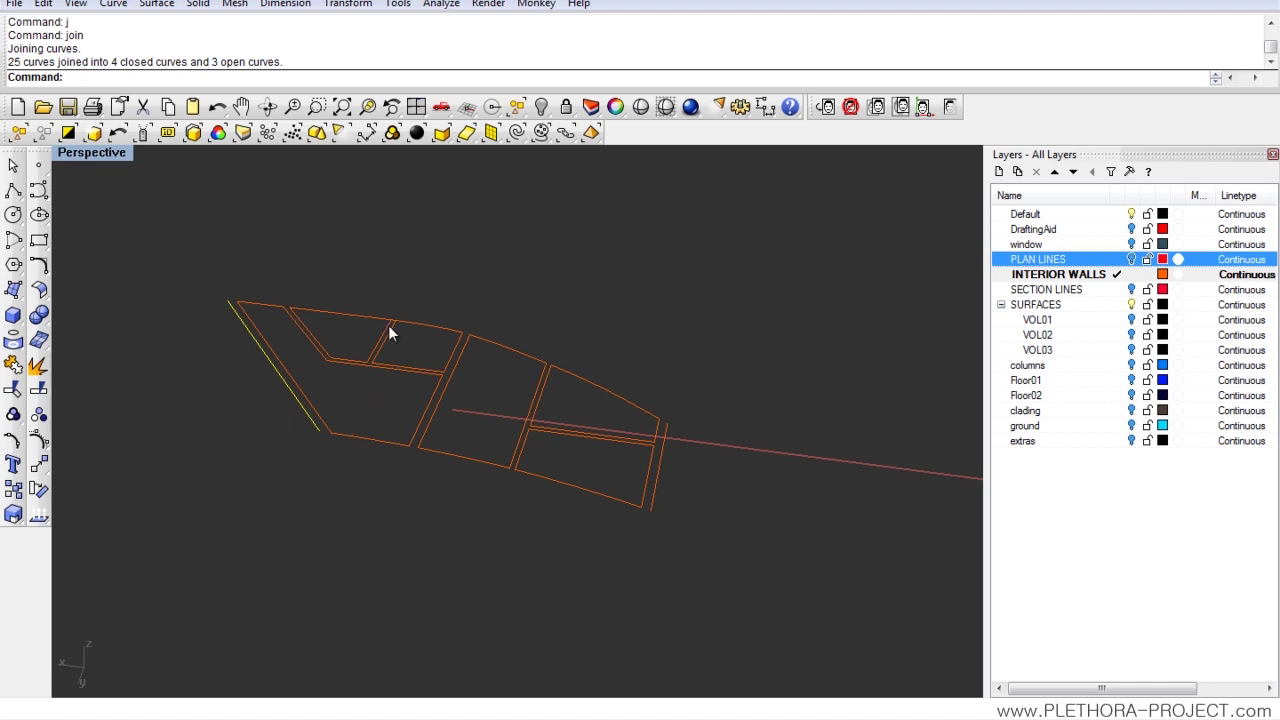
left_click_drag(198, 253, 840, 596)
type("ExtrudeCrv")
key("Return")
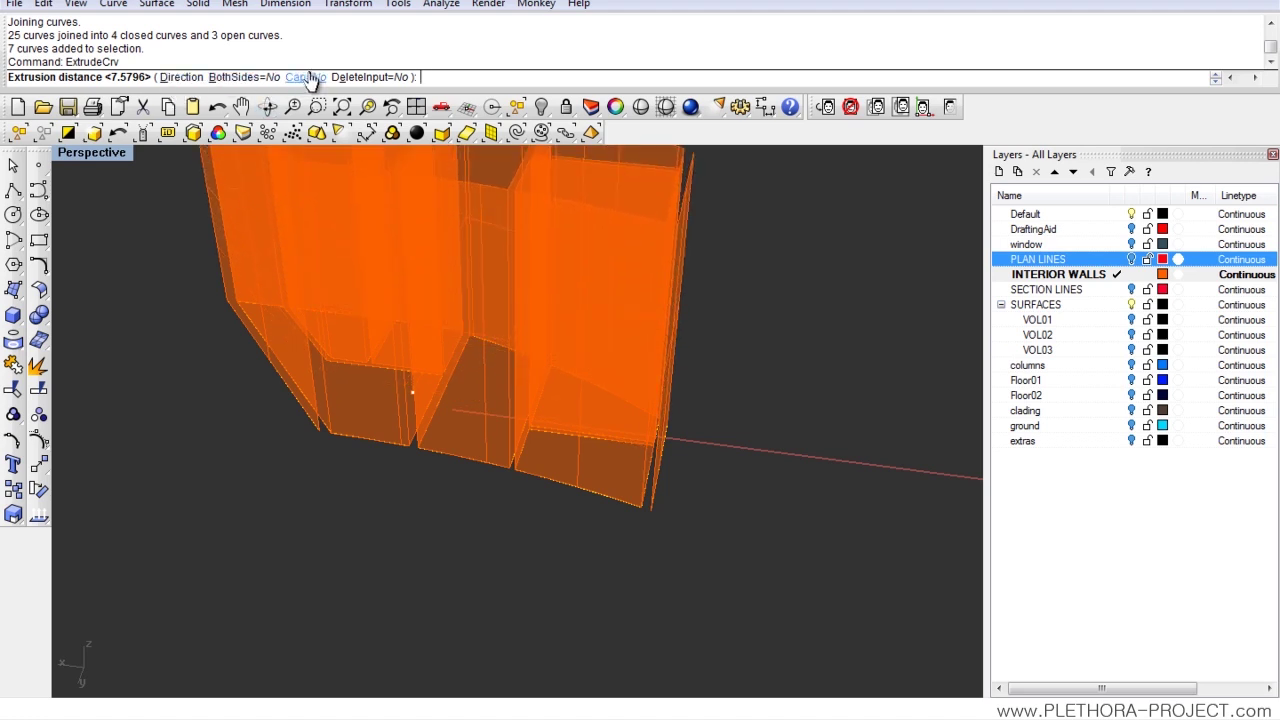
right_click_drag(400, 243, 423, 262)
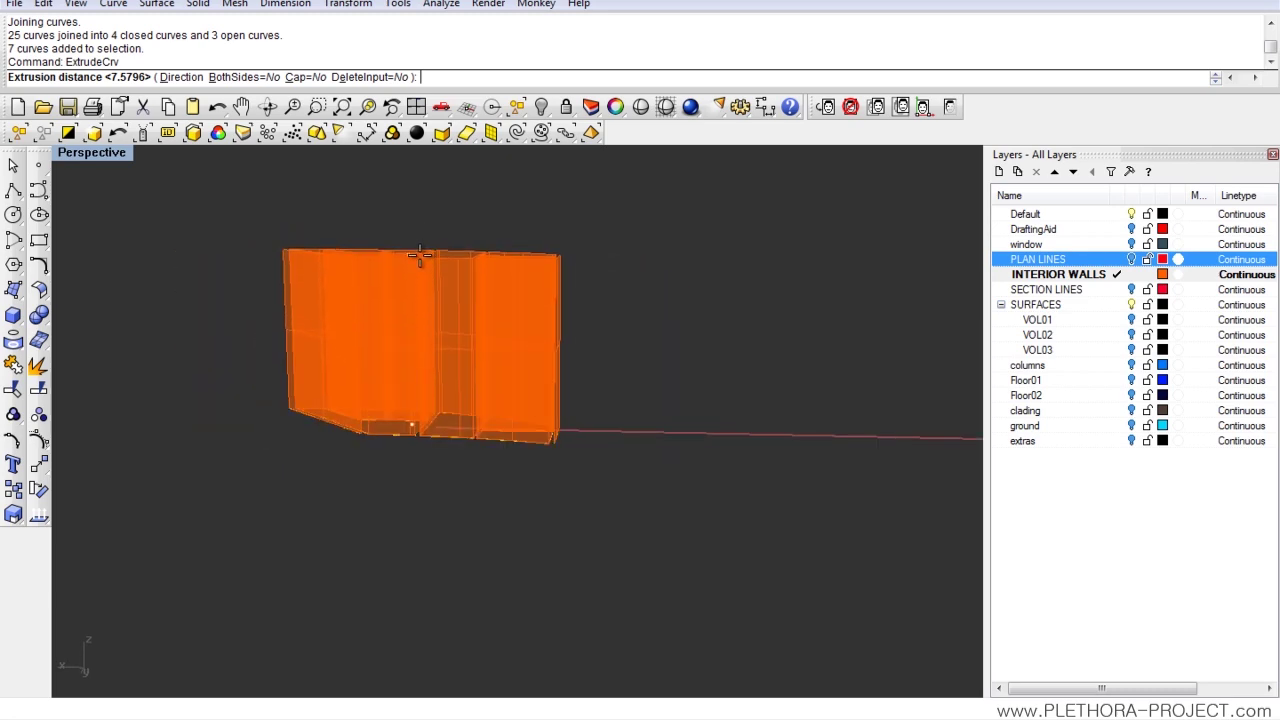
type("0")
key("Return")
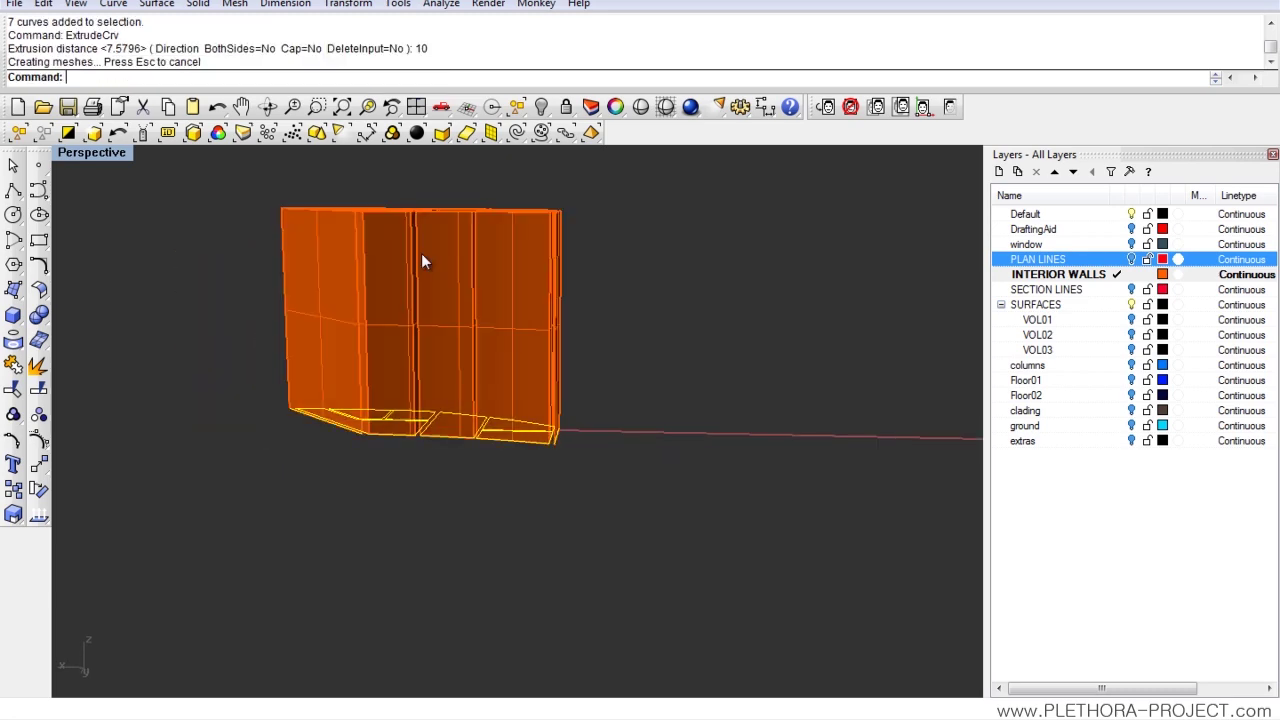
- Turn on the VOL01 layer and hide everything except the extruded walls and the VOL01 surface crossing them, using an inverted selection
right_click_drag(421, 253, 580, 411)
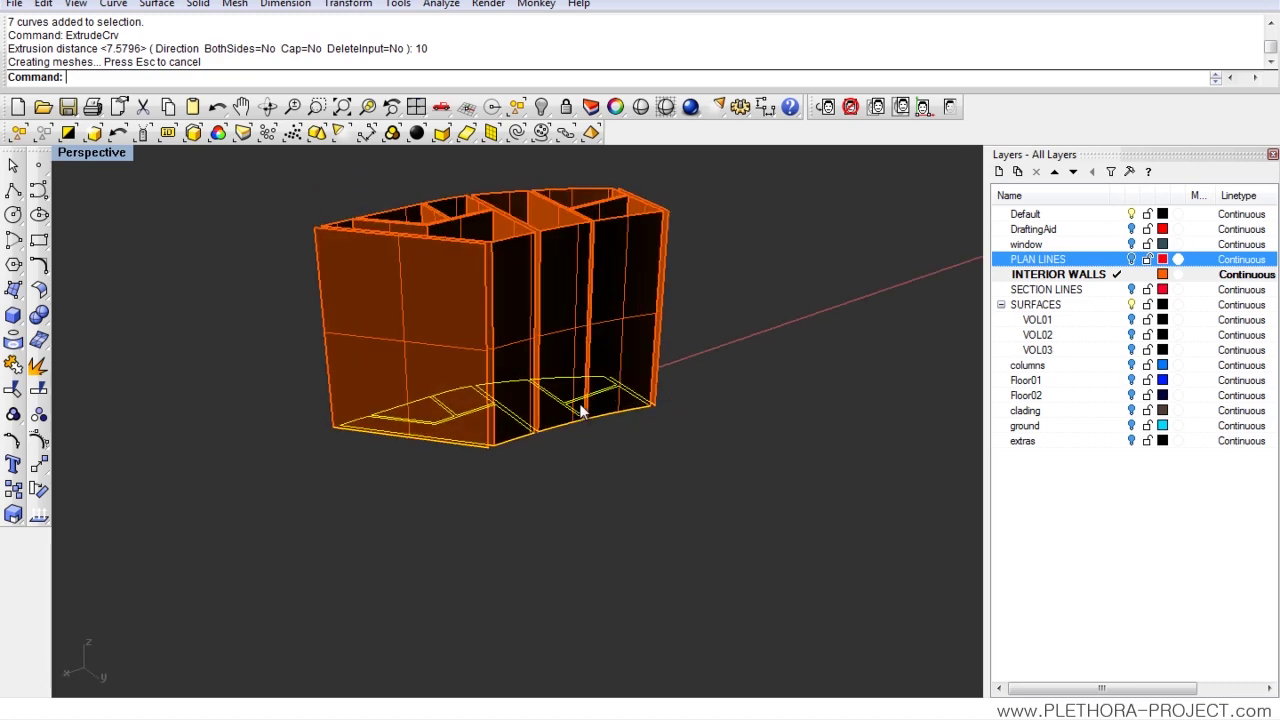
right_click_drag(486, 428, 340, 390)
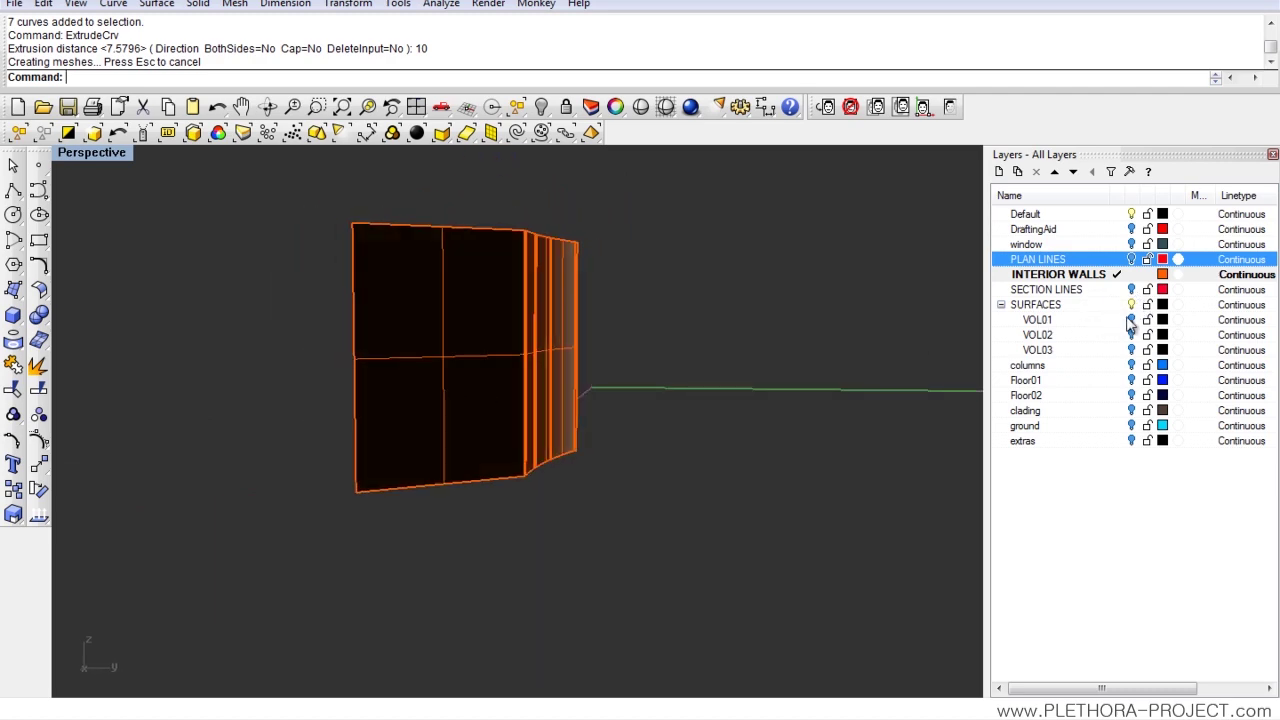
left_click(1131, 319)
right_click_drag(914, 343, 606, 431)
left_click(607, 411)
left_click_drag(246, 269, 235, 293)
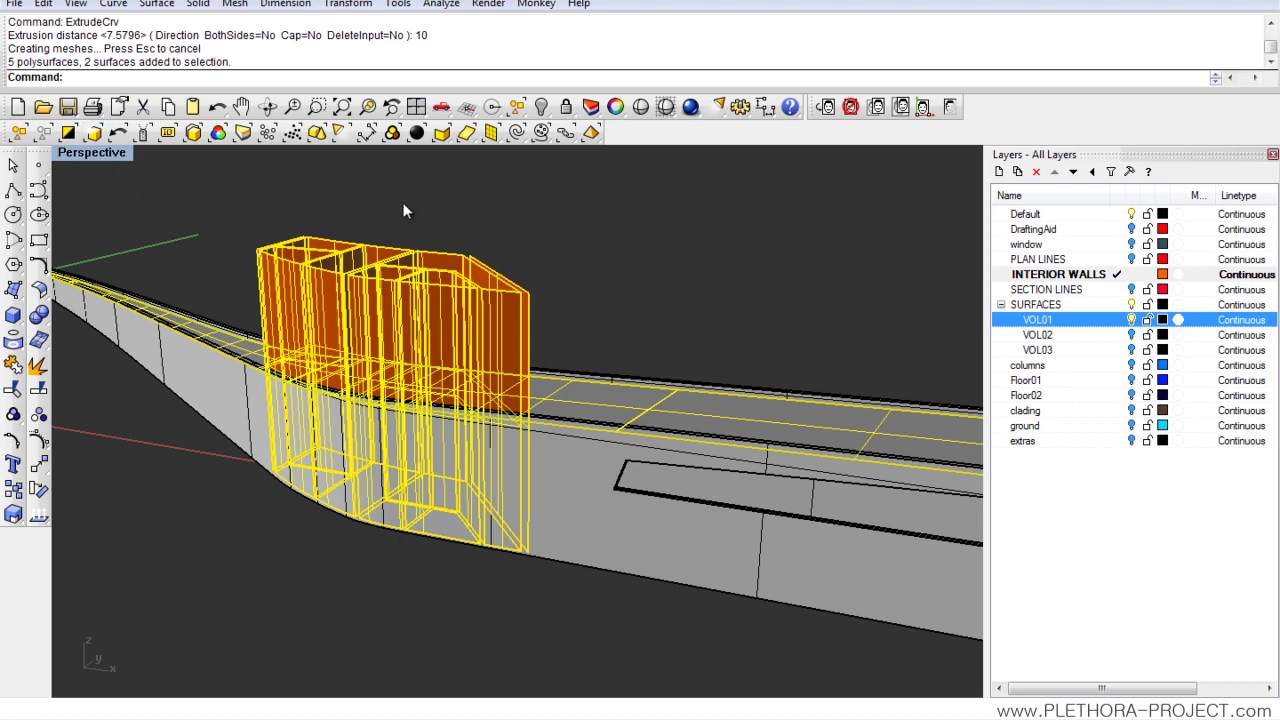
left_click(68, 133)
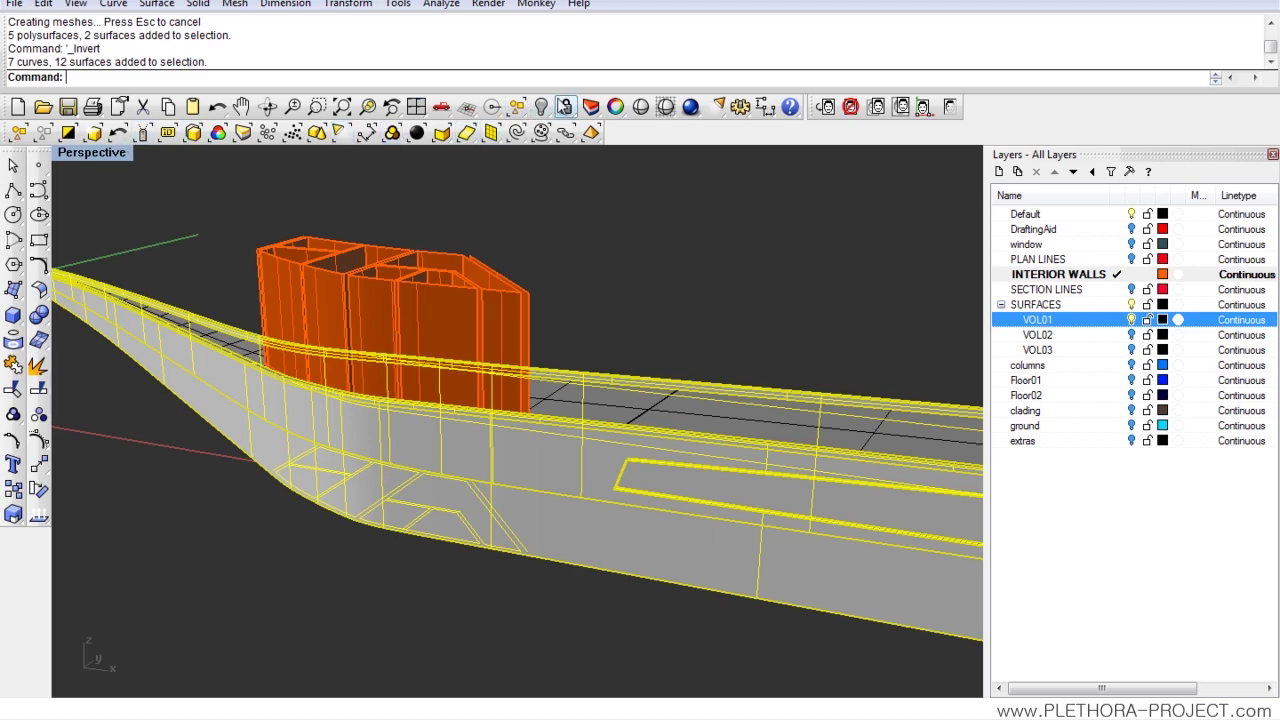
left_click(541, 110)
mouse_move(440, 340)
right_mouse_down()
mouse_move(423, 357)
mouse_move(494, 343)
mouse_move(280, 391)
mouse_move(310, 441)
mouse_move(357, 371)
mouse_move(346, 354)
mouse_move(446, 337)
right_mouse_up()
left_click(446, 335)
right_click_drag(420, 382, 434, 355)
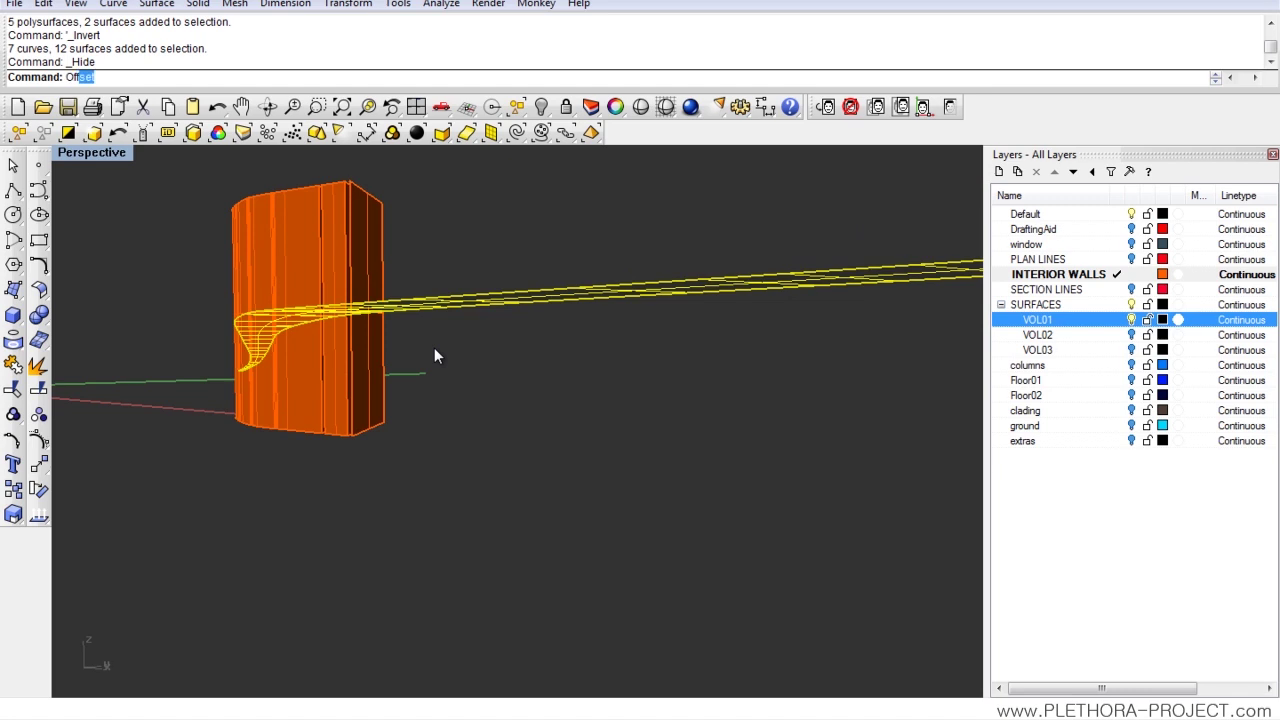
key("Return")
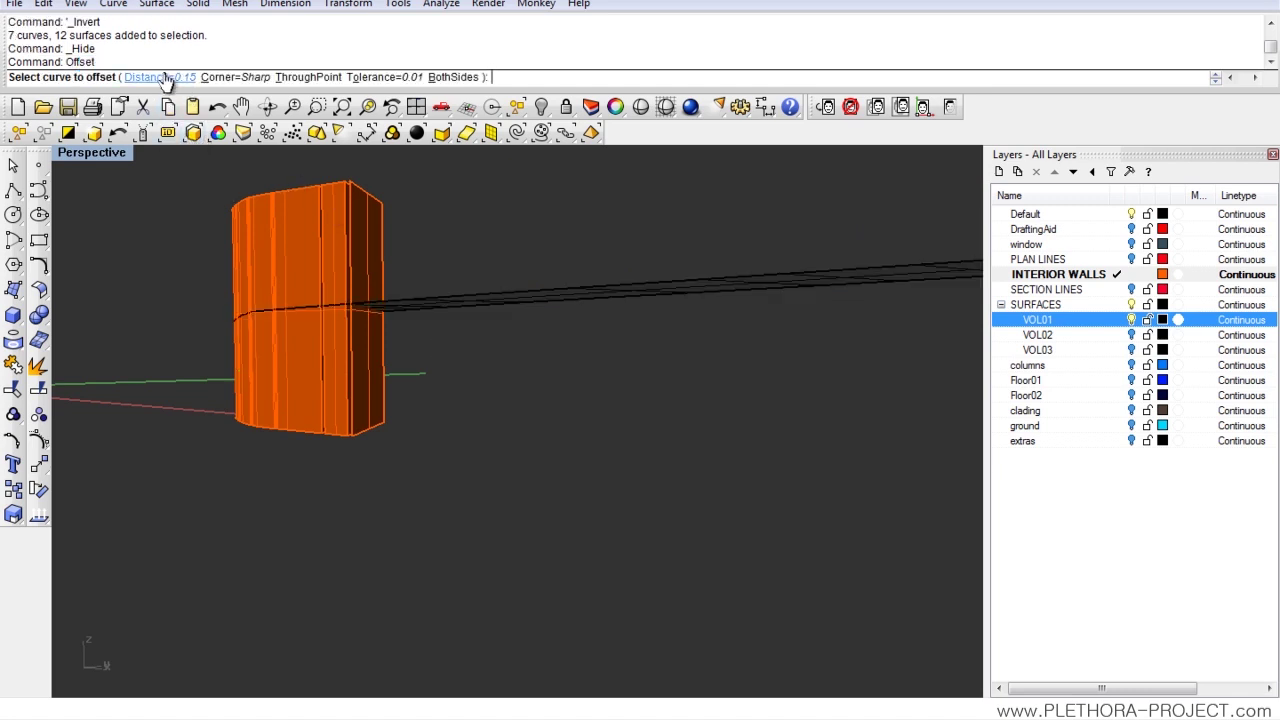
type("0.24")
key("Return")
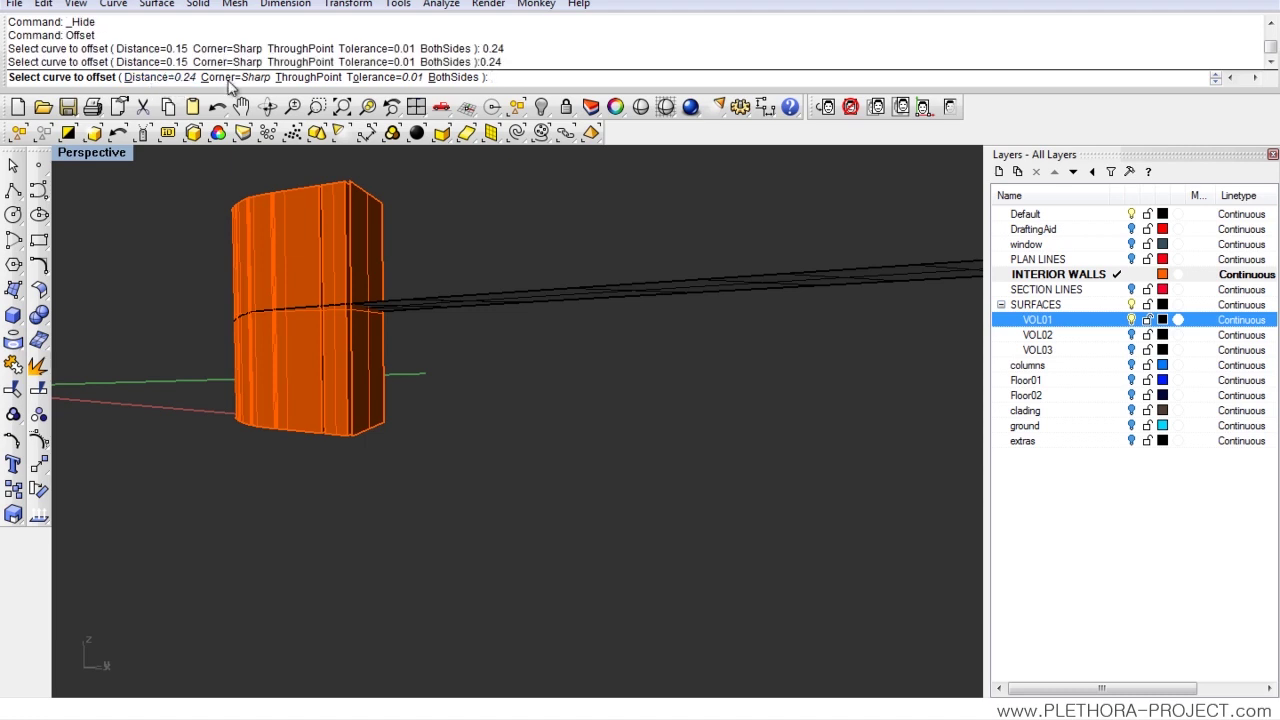
left_click(486, 300)
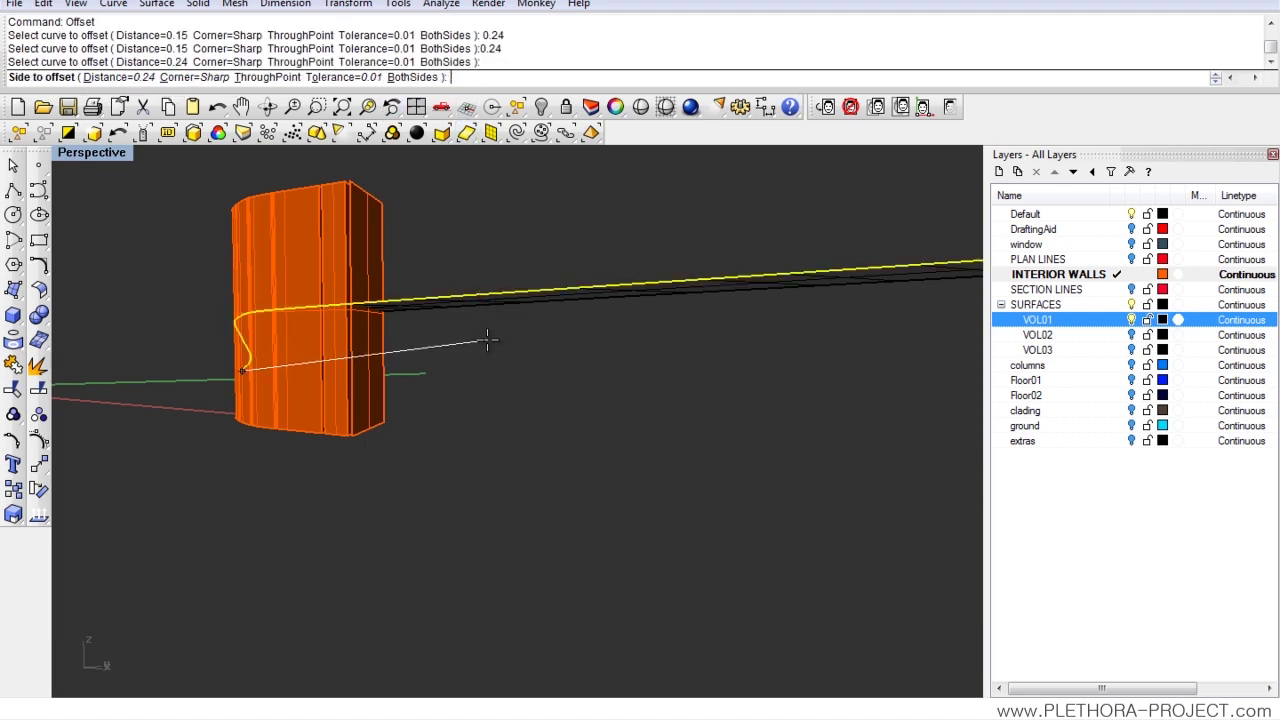
scroll(486, 340, "up", 2)
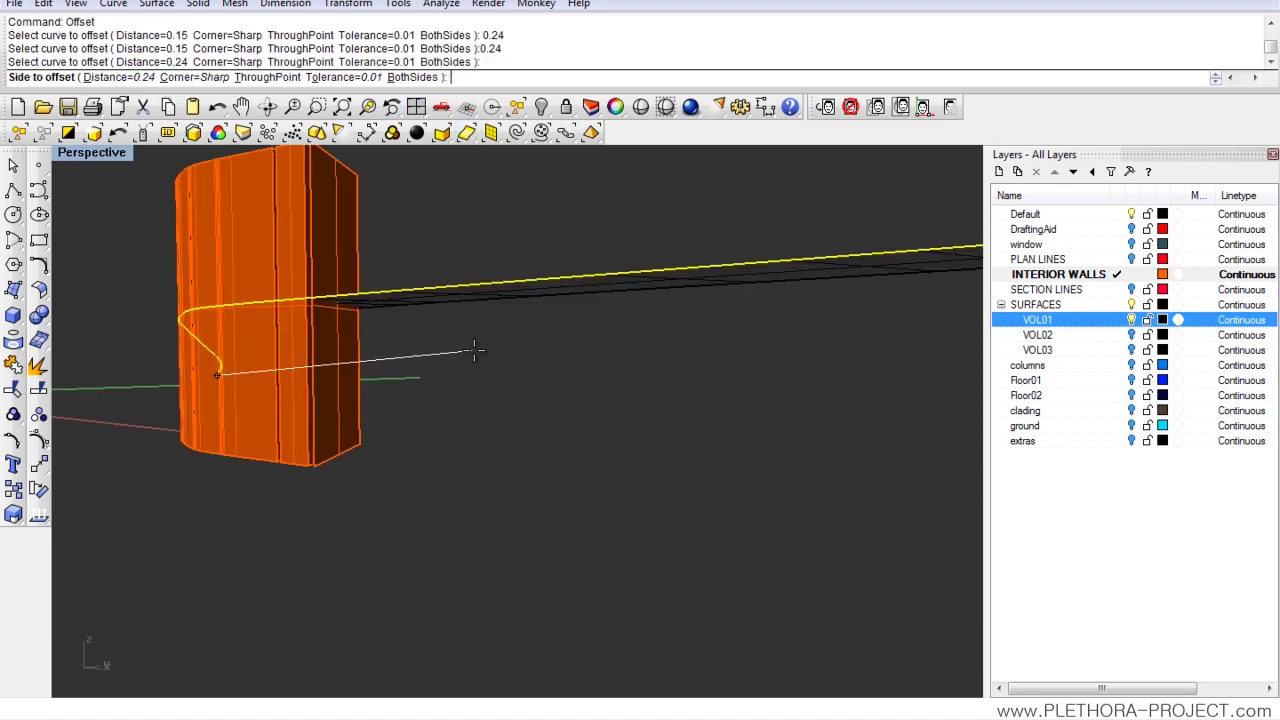
right_click_drag(468, 349, 439, 339)
key("Escape")
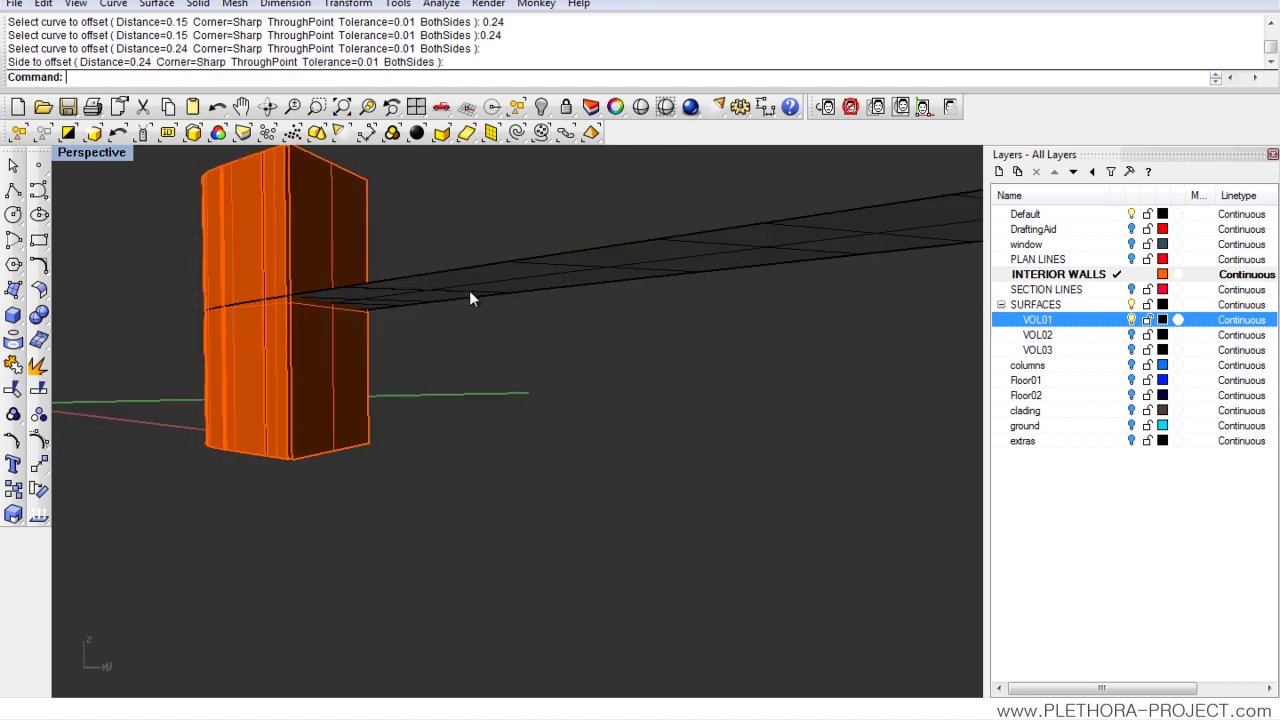
key("Return")
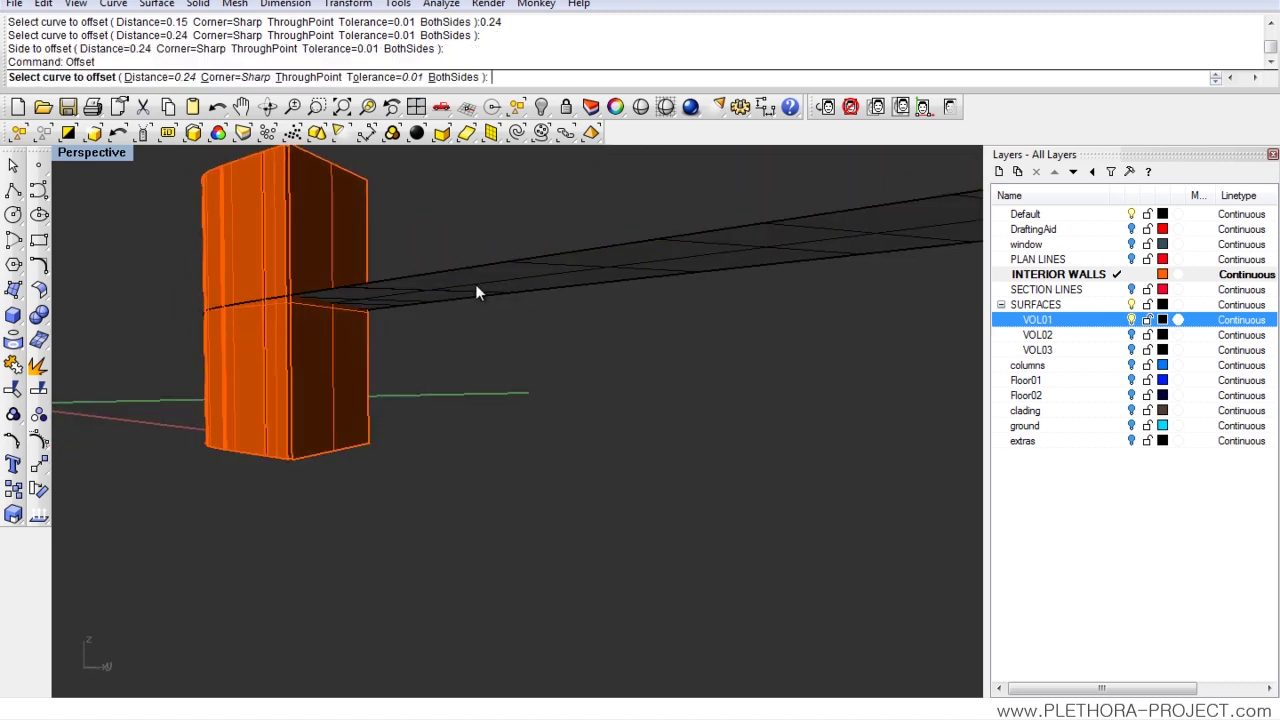
key("Escape")
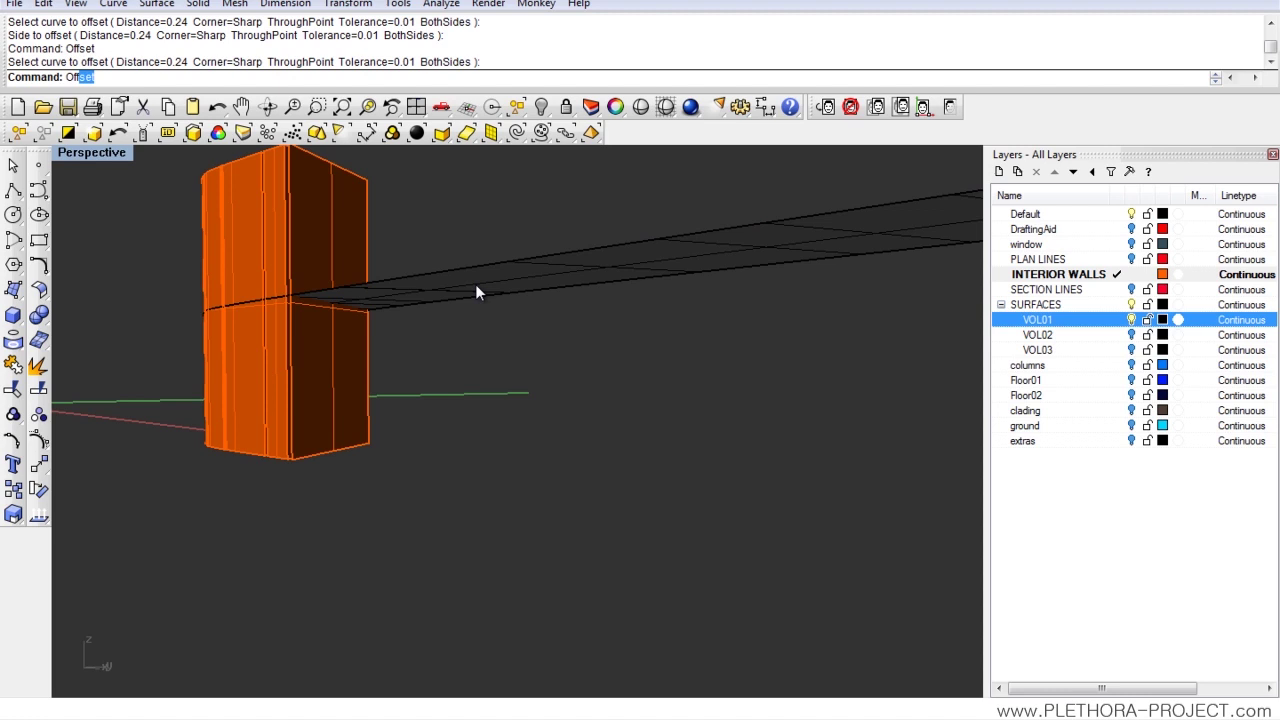
- Offset the long VOL01 surface crossing the walls by -0.24 with OffsetSrf and hide the original surface
key("Down")
key("Down")
key("Down")
key("Down")
key("Return")
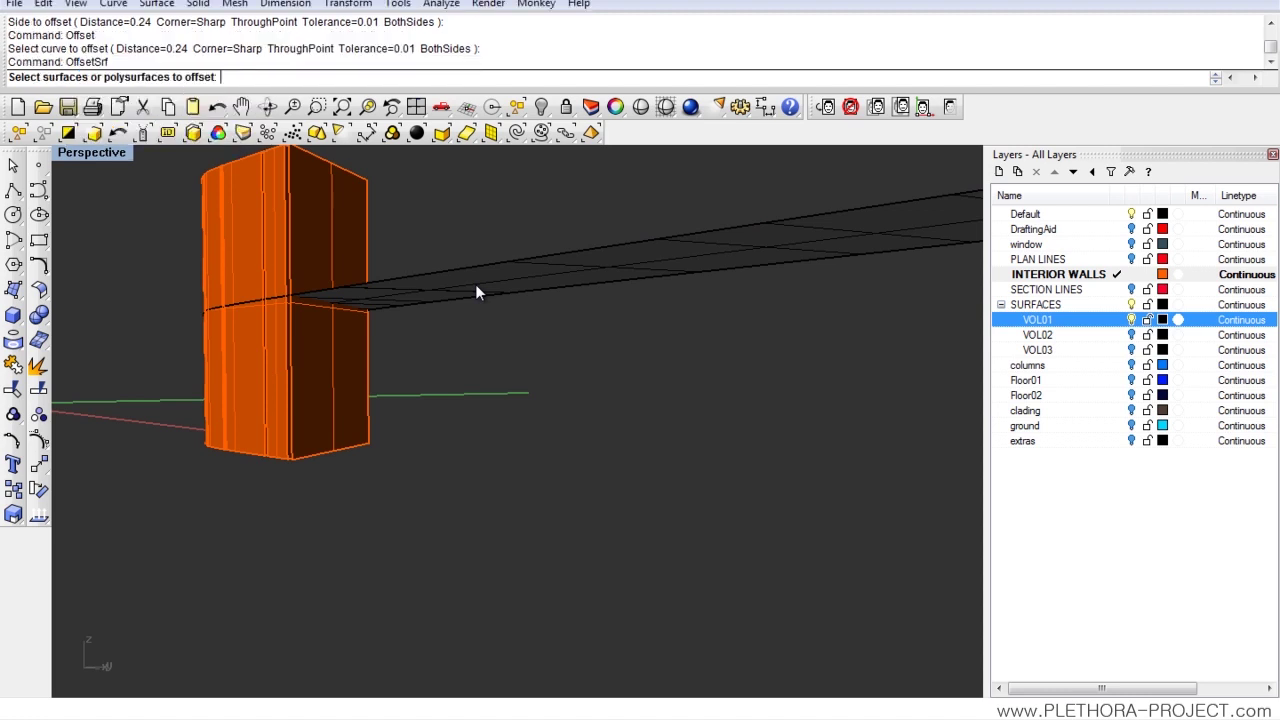
left_click(497, 293)
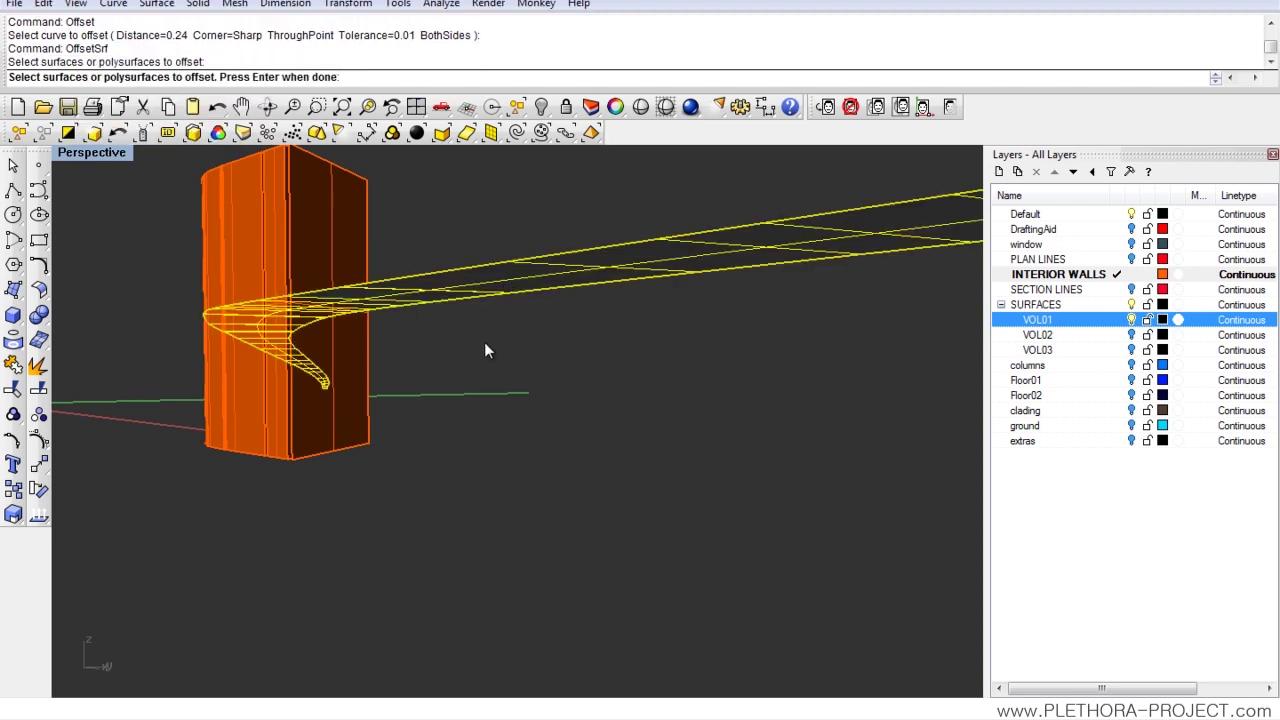
key("Return")
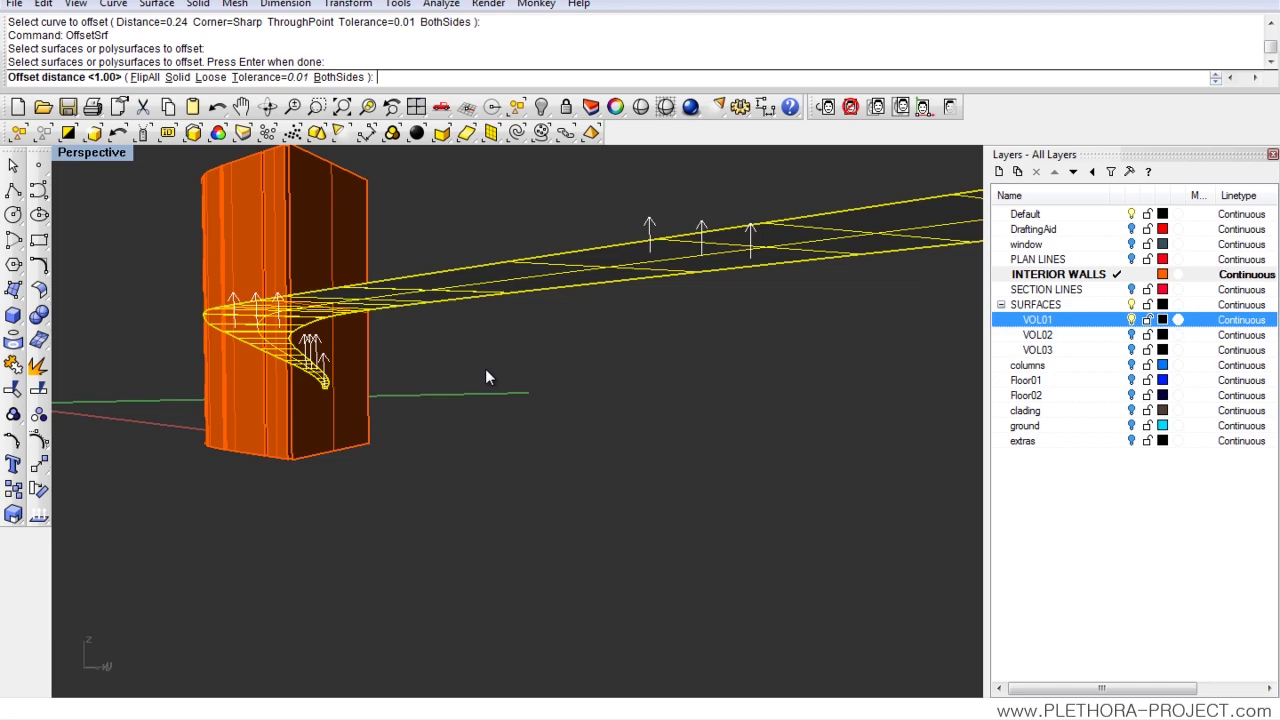
type("-0.24")
key("Return")
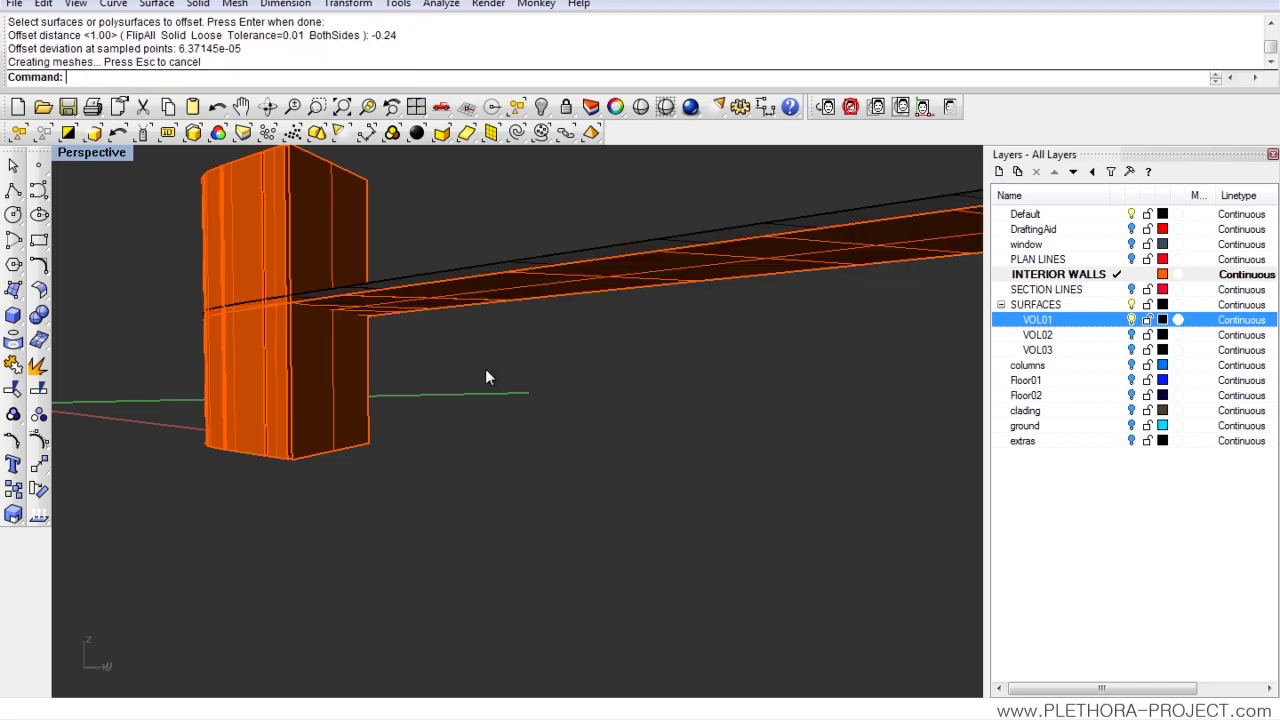
right_click_drag(466, 309, 510, 356)
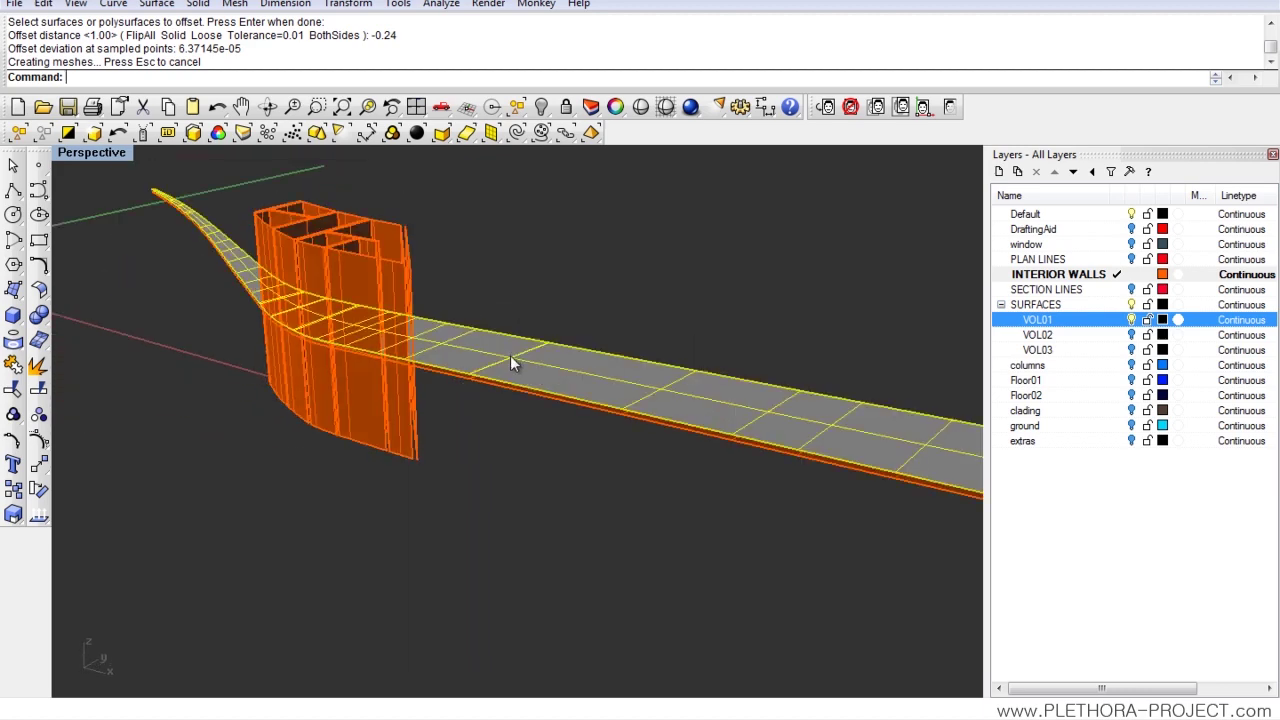
key("ctrl+h")
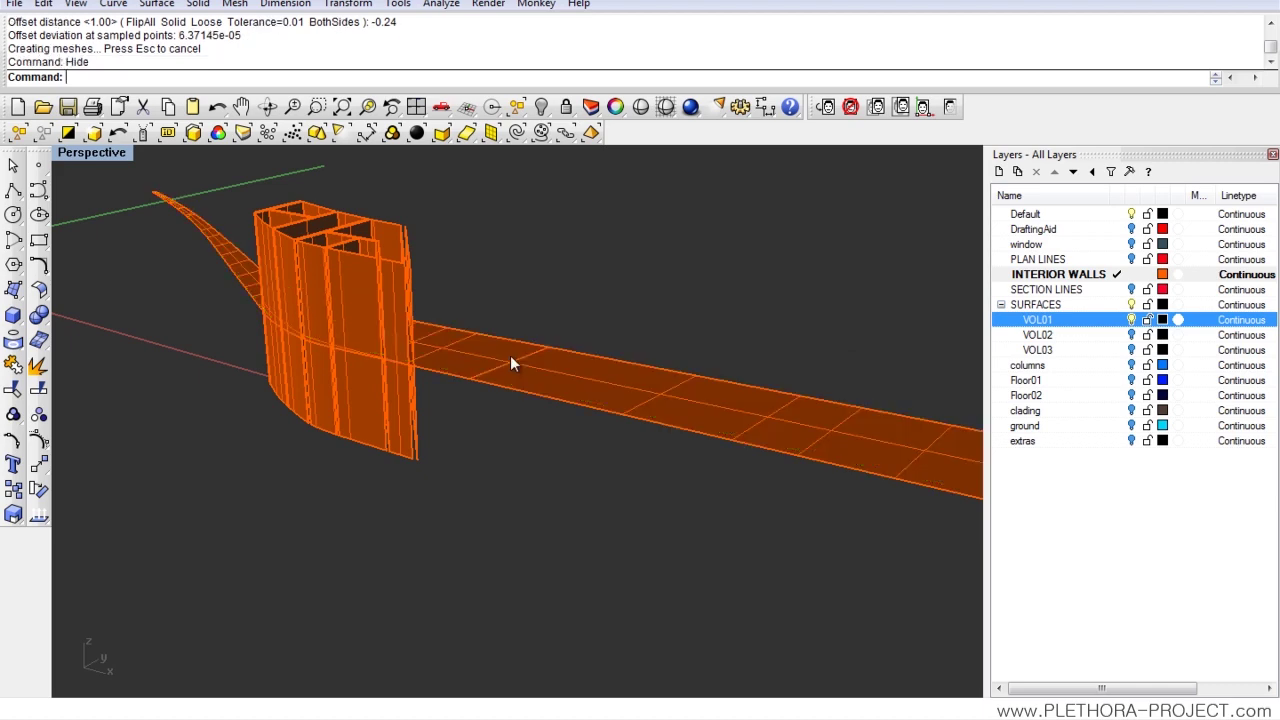
- Try to trim away the upper part of the extruded walls using the offset surface as the cutting object
right_click_drag(510, 355, 451, 353)
scroll(417, 331, "up", 3)
scroll(469, 301, "up", 2)
mouse_move(483, 255)
right_mouse_down()
mouse_move(480, 294)
mouse_move(492, 270)
right_mouse_up()
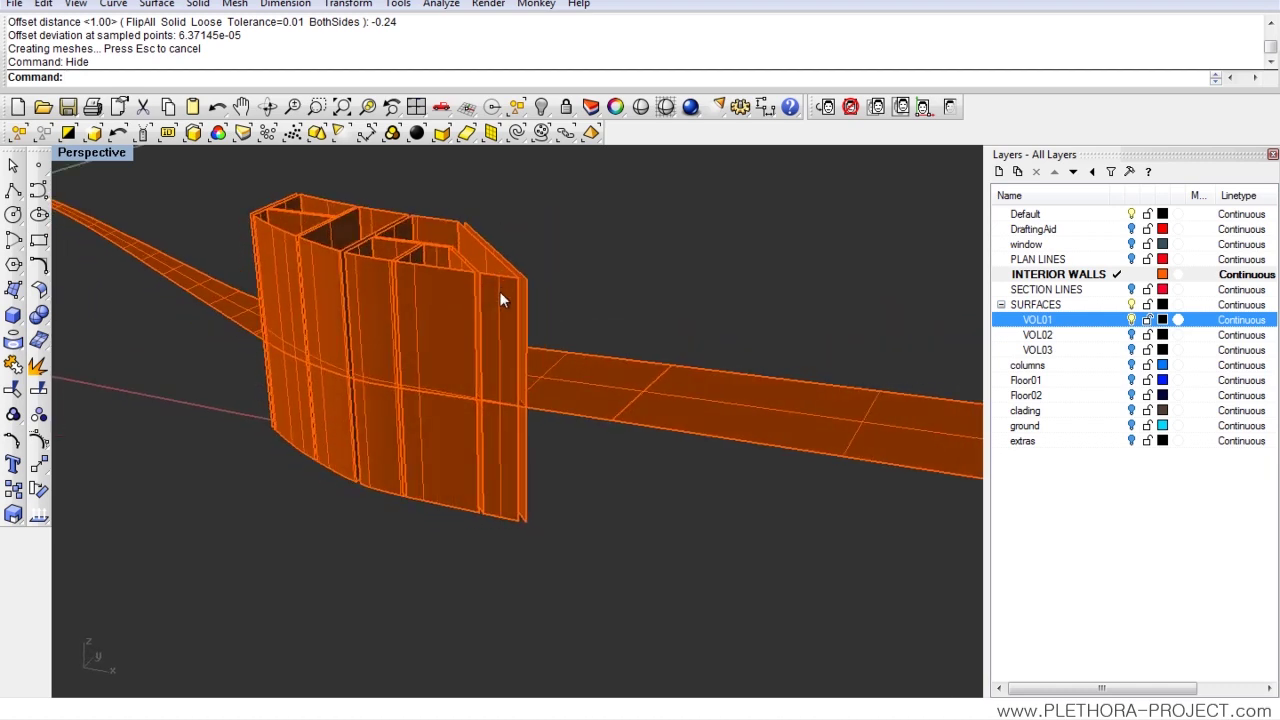
right_click_drag(511, 507, 425, 441)
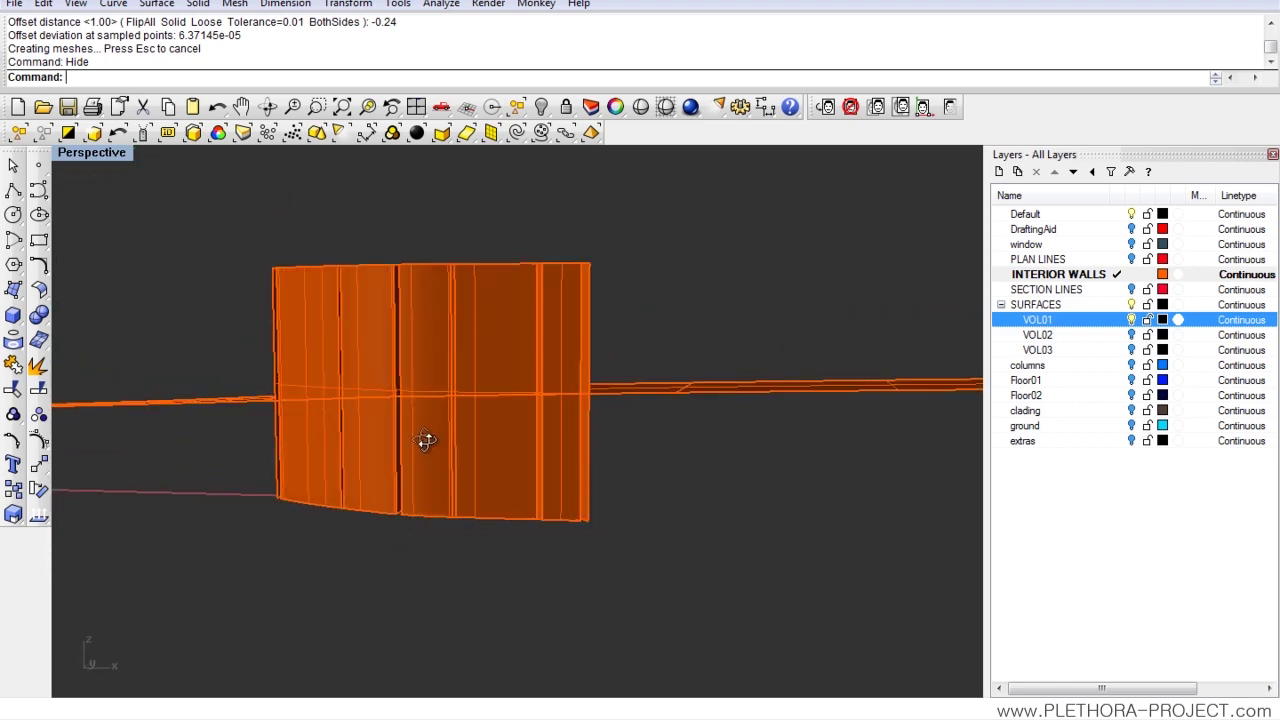
left_click(13, 389)
left_click(690, 393)
right_click_drag(700, 394, 523, 349)
right_click(523, 342)
left_click_drag(659, 200, 220, 337)
right_click_drag(220, 348, 529, 398)
scroll(383, 449, "down", 5)
key("ctrl+z")
key("ctrl+z")
right_click_drag(464, 442, 486, 346)
right_click(549, 416)
scroll(503, 323, "up", 2)
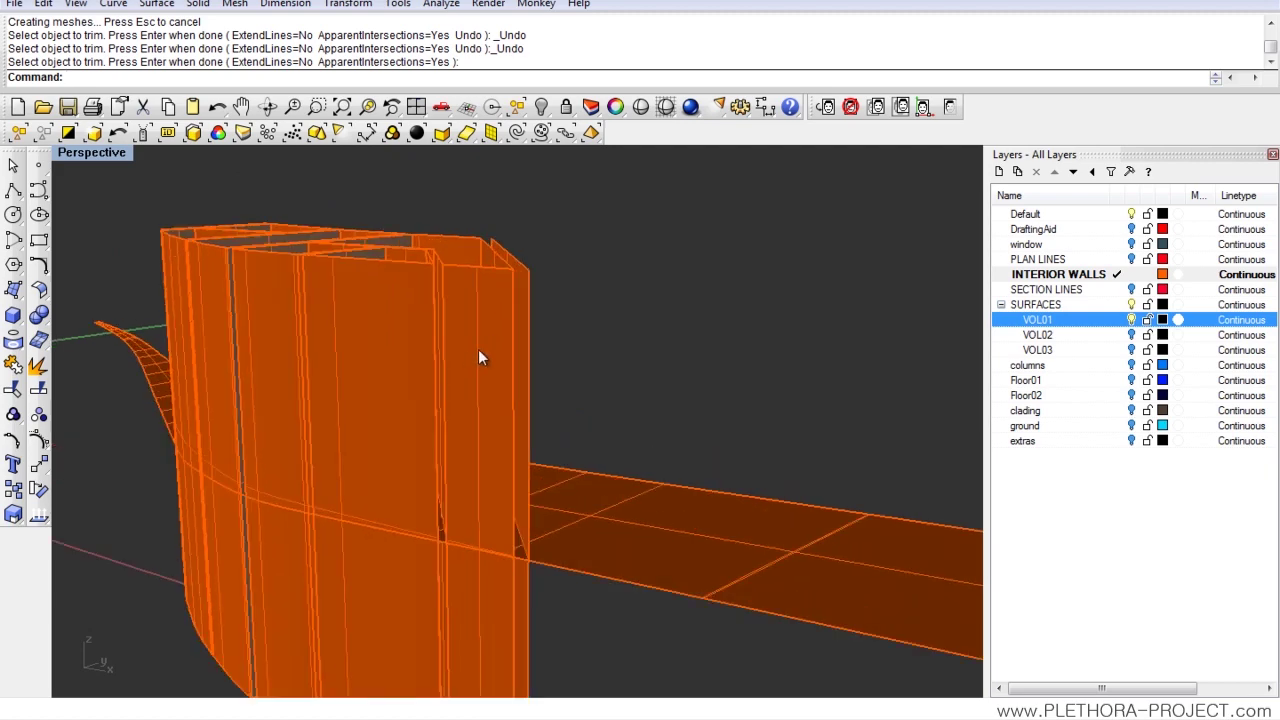
- Delete the extruded walls of the large room with the diagonal end
left_click(482, 360)
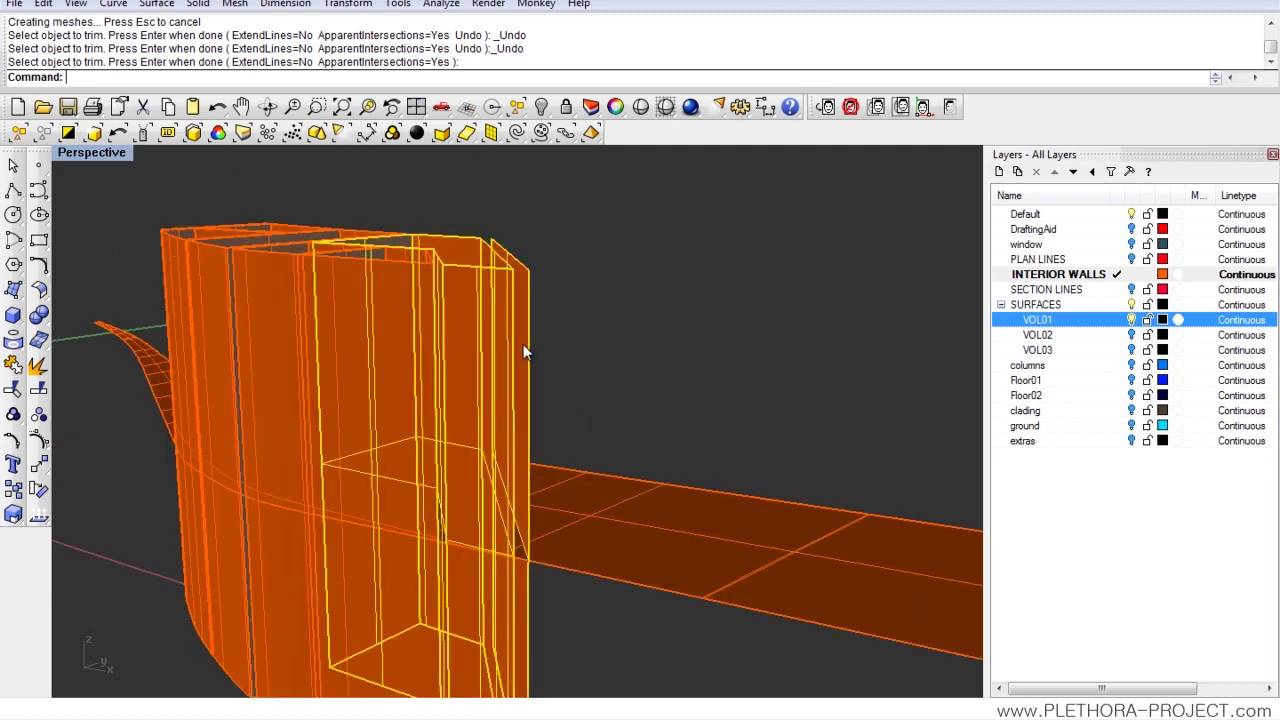
key("Delete")
right_click_drag(525, 345, 554, 432)
- Show all hidden objects and turn off the VOL01 layer
type("show")
key("Return")
type("sh")
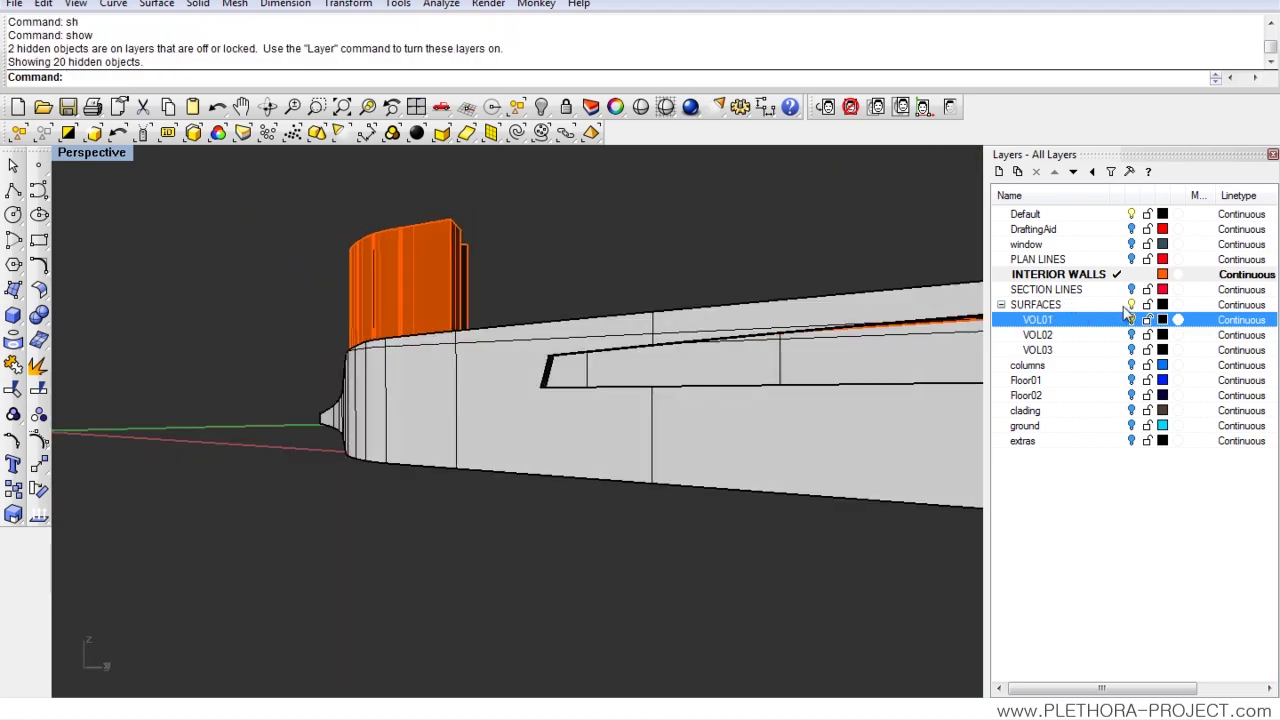
left_click(1132, 319)
right_click_drag(444, 438, 507, 477)
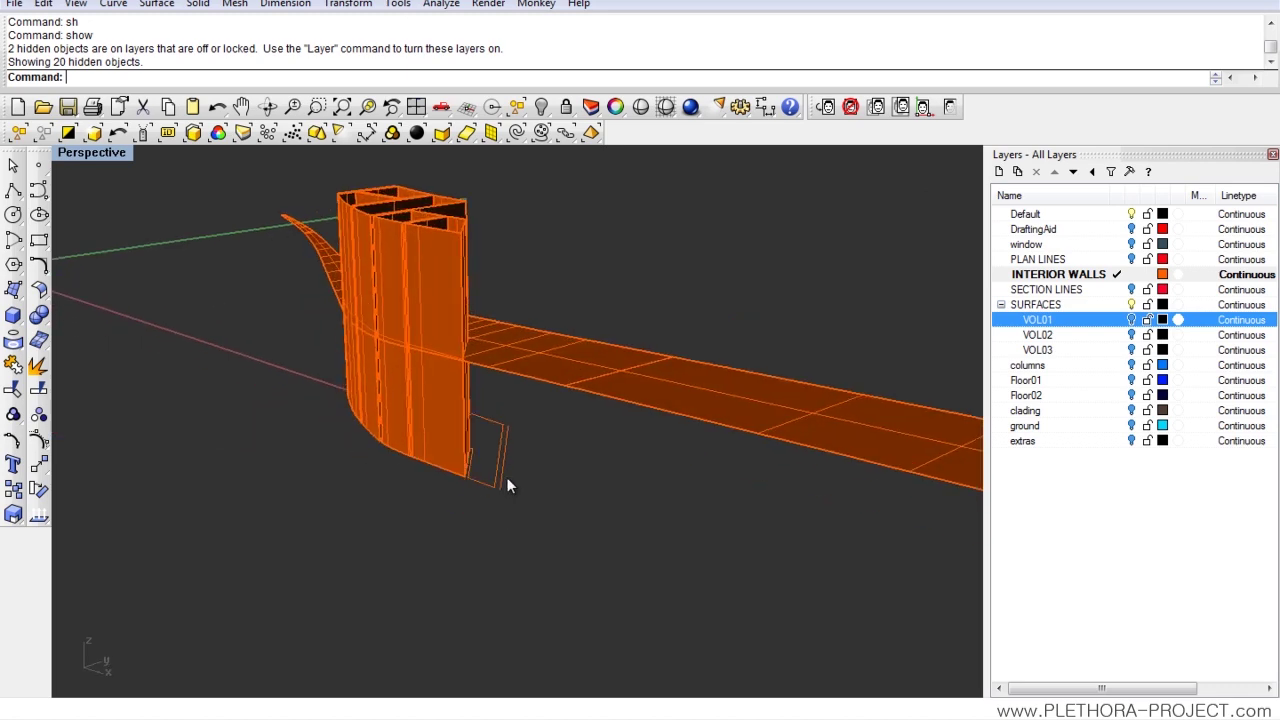
- Copy the base outline curves of the deleted diagonal room vertically up to the top of the remaining walls
scroll(464, 494, "up", 5)
left_click(462, 496)
mouse_move(432, 518)
right_mouse_down()
mouse_move(500, 481)
mouse_move(445, 536)
right_mouse_up()
type("y")
key("Return")
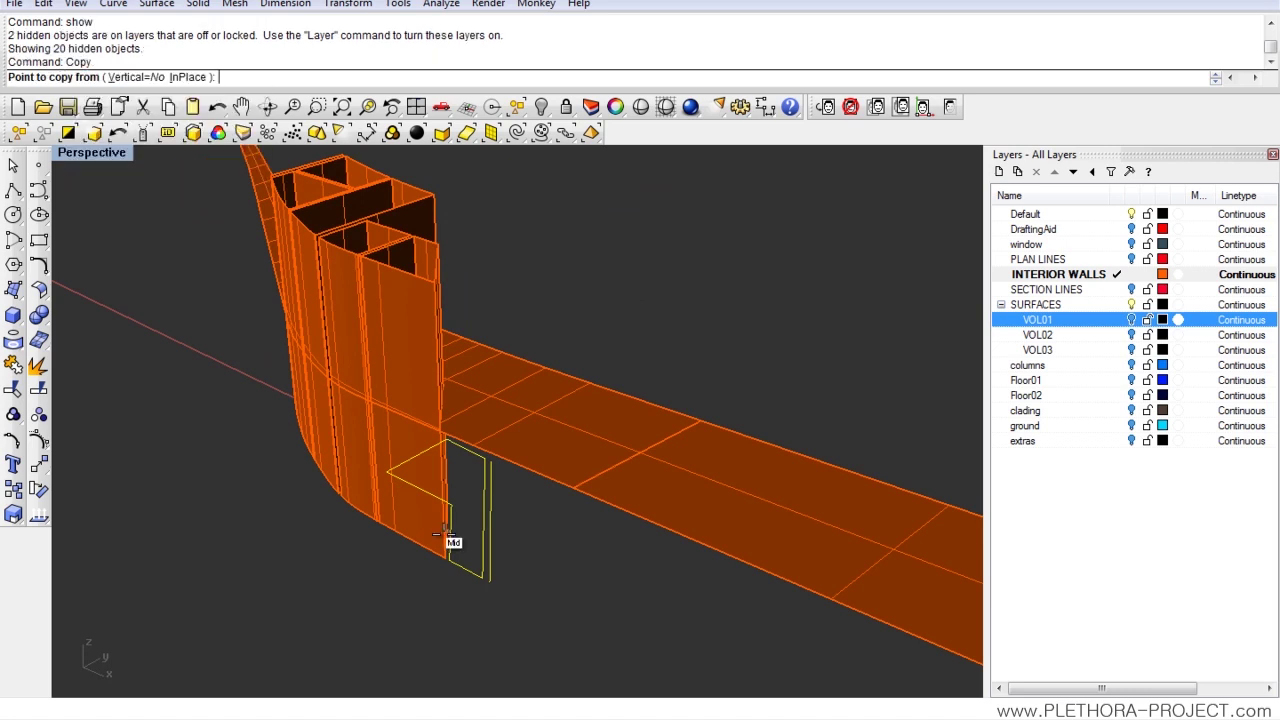
left_click(132, 77)
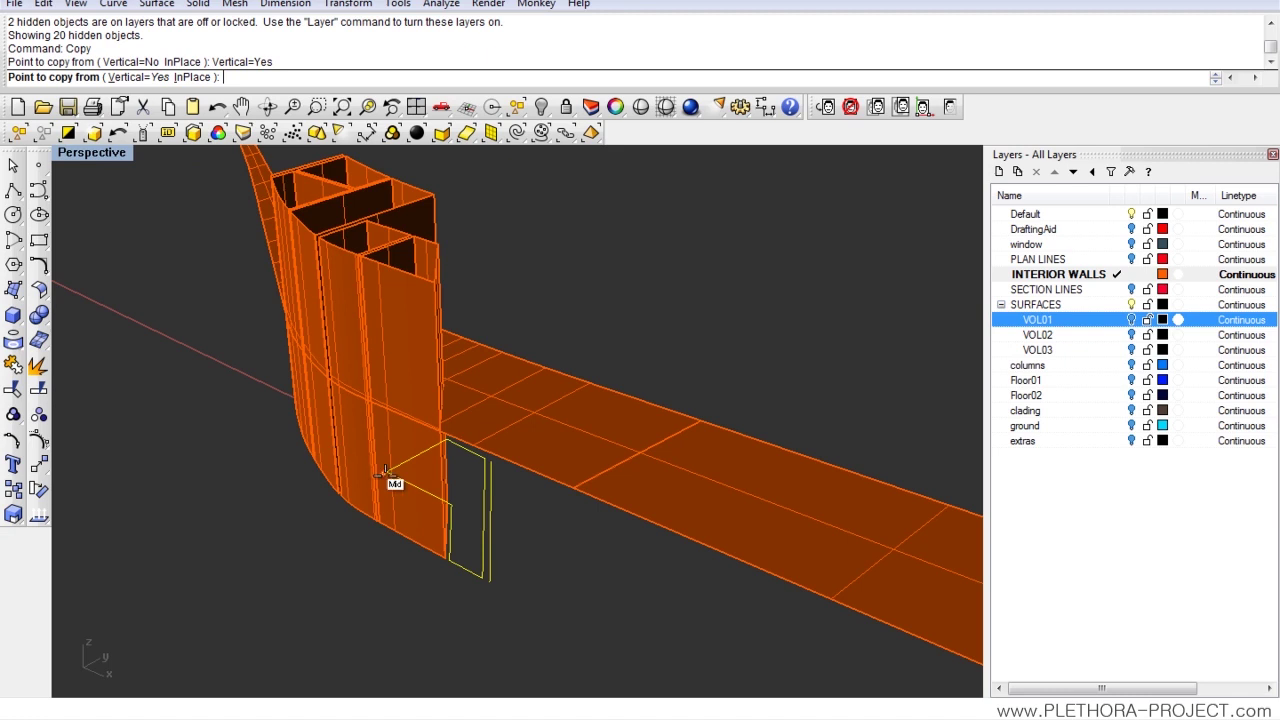
left_click(450, 562)
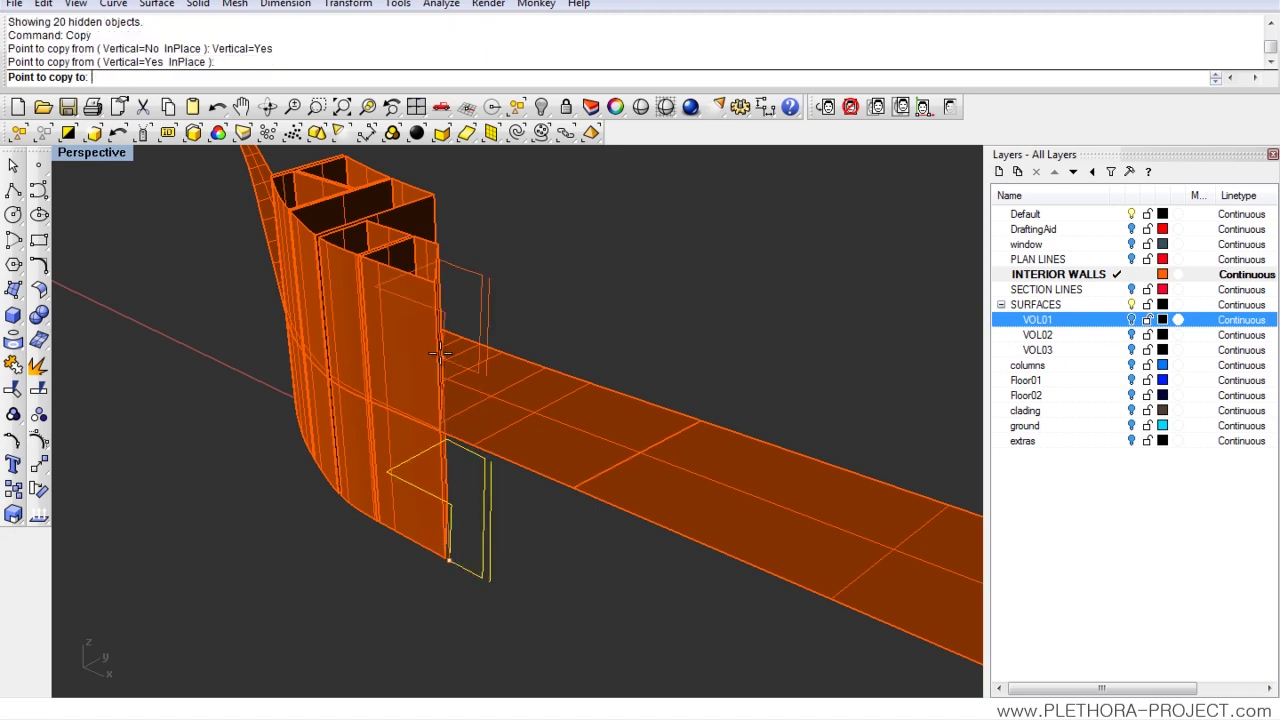
left_click(437, 288)
right_click(425, 378)
- Select the two copied outline curves at the top and turn on their control points in the maximised Top view
right_click_drag(425, 378, 526, 287)
left_click_drag(540, 246, 455, 285)
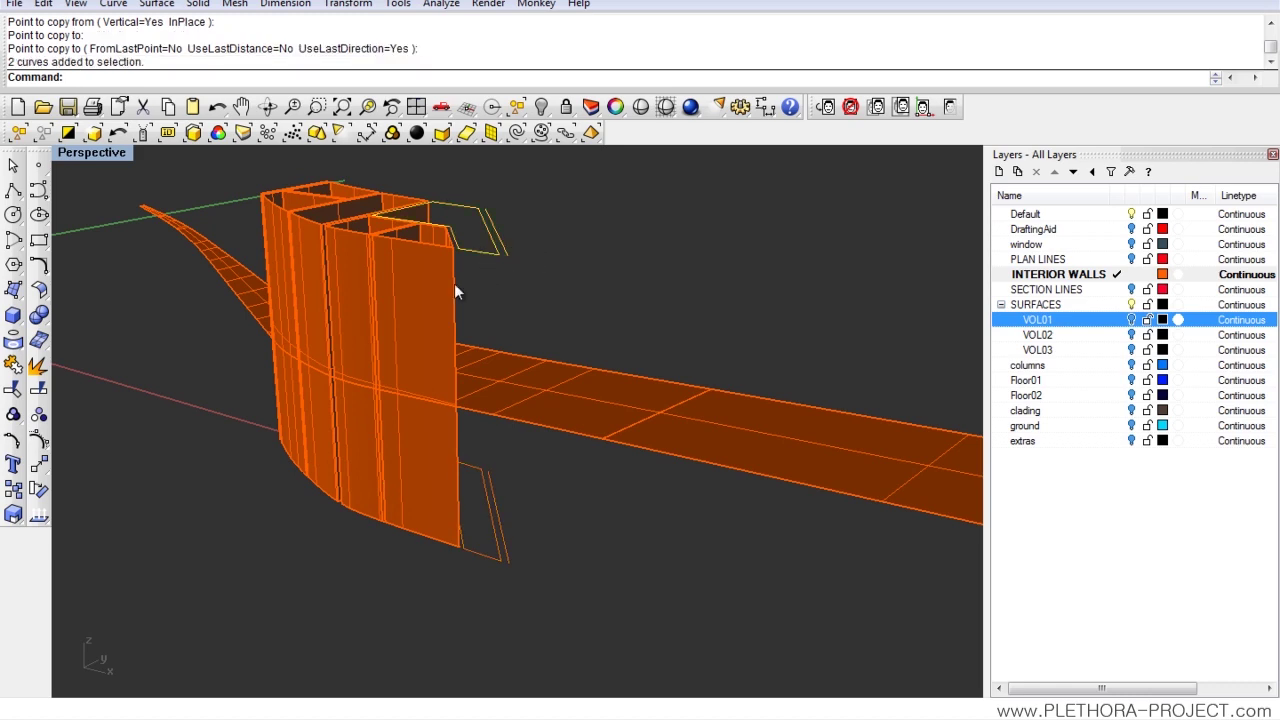
double_click(93, 155)
double_click(72, 153)
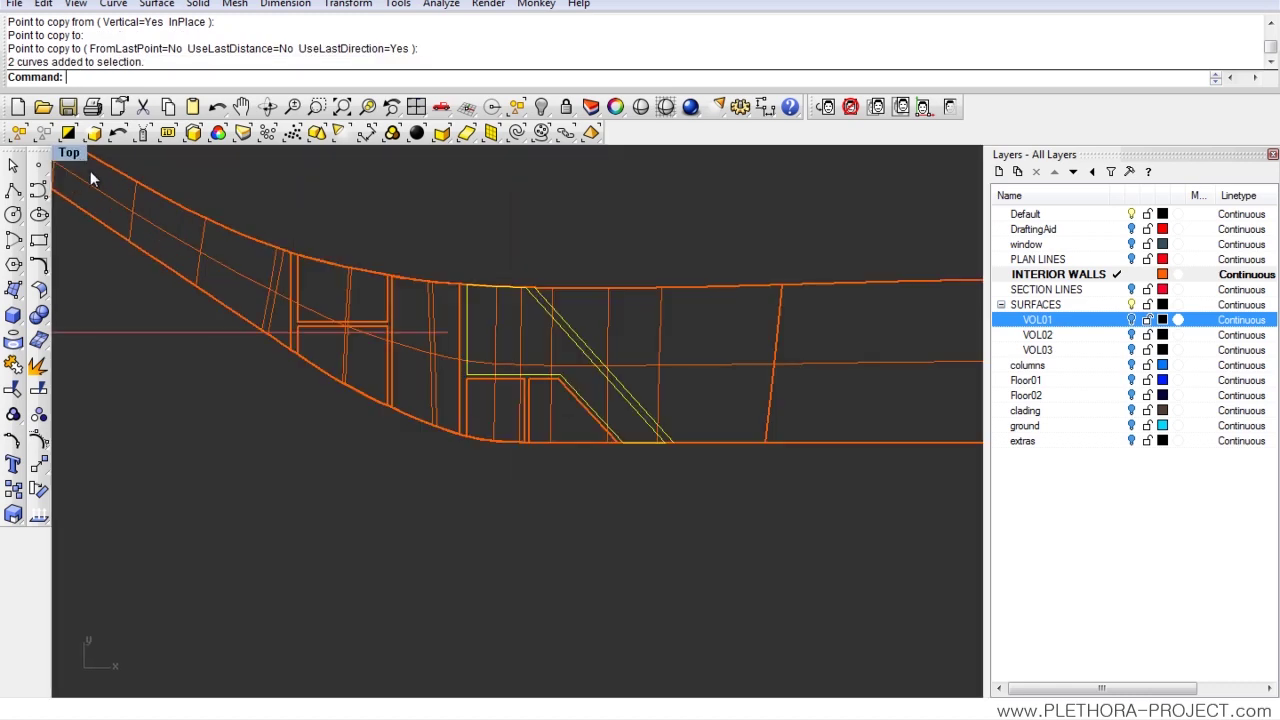
left_click(40, 441)
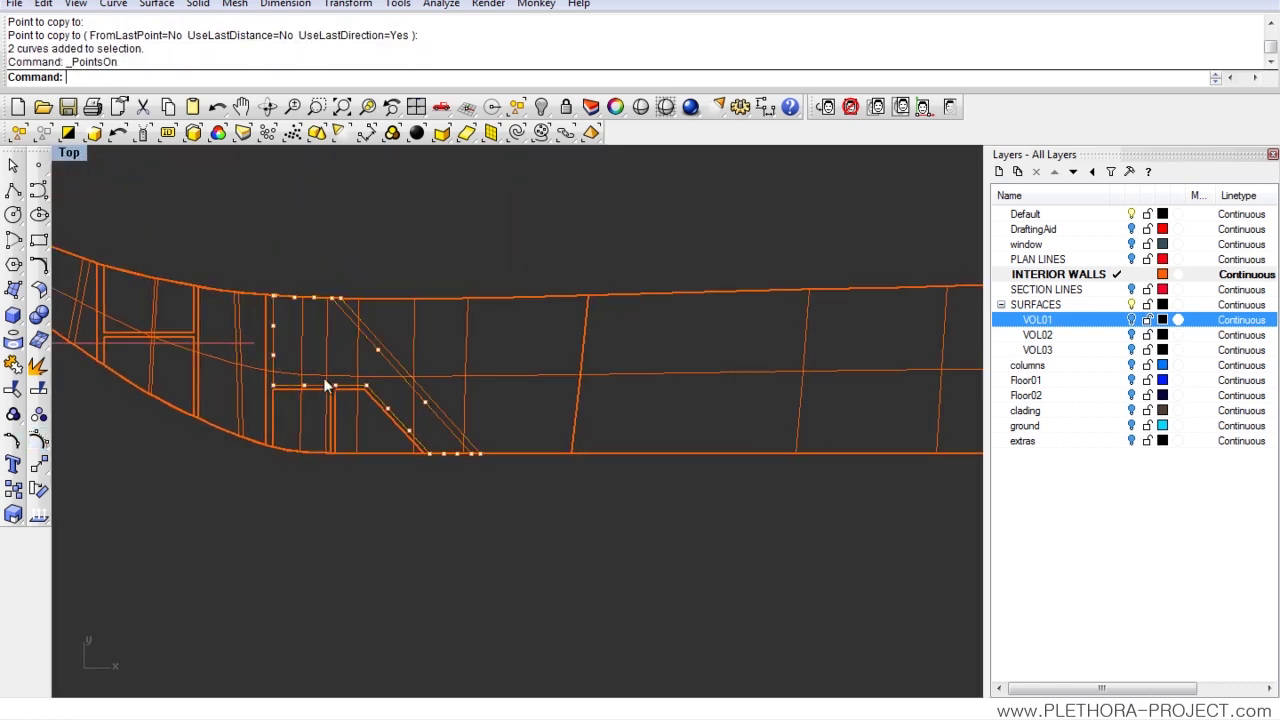
- Display the background plan and move the copied curves' diagonal wall control points onto the thin diagonal line beside the ZUGANG label
scroll(322, 273, "up", 4)
left_click_drag(259, 264, 377, 420)
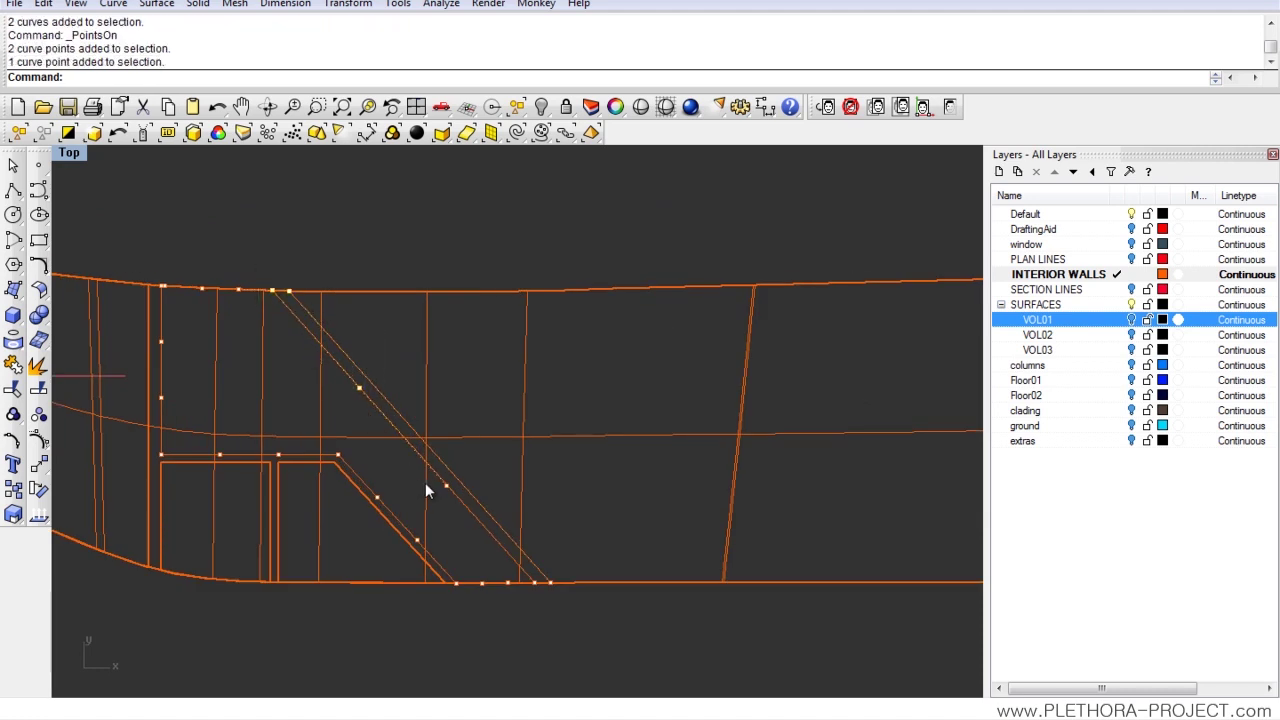
left_click_drag(407, 470, 510, 527)
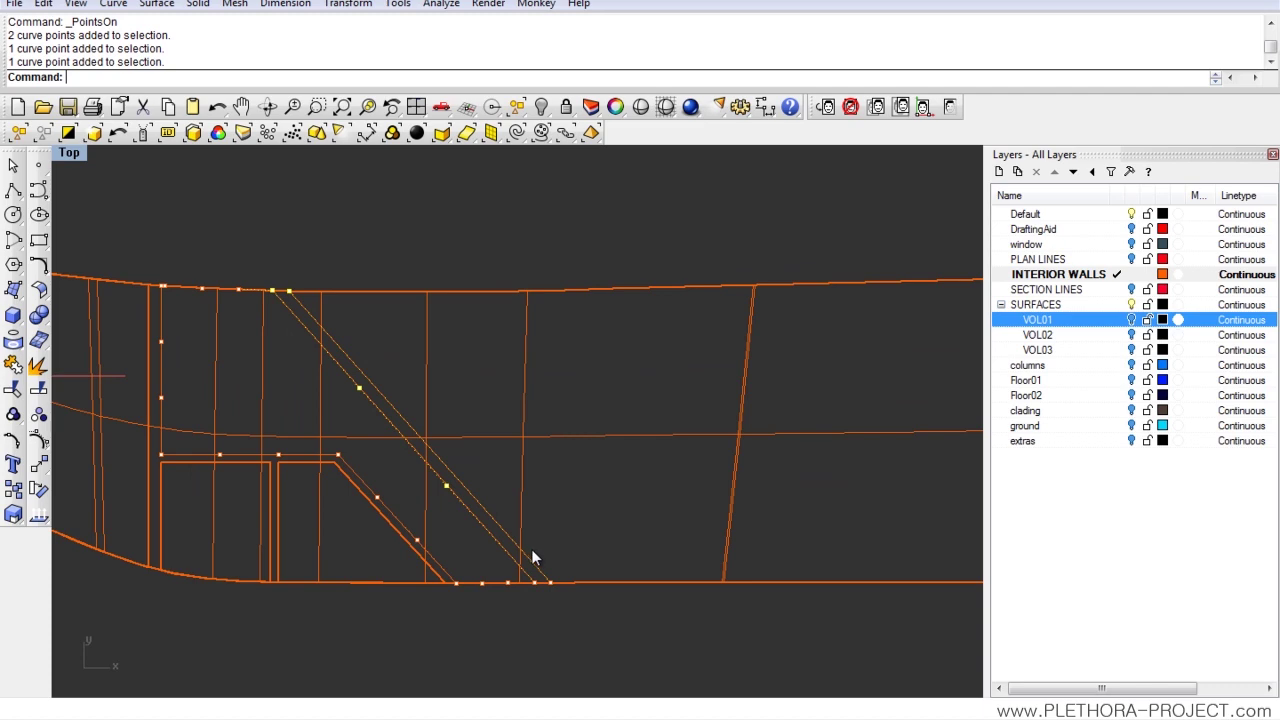
left_click_drag(570, 594, 570, 595)
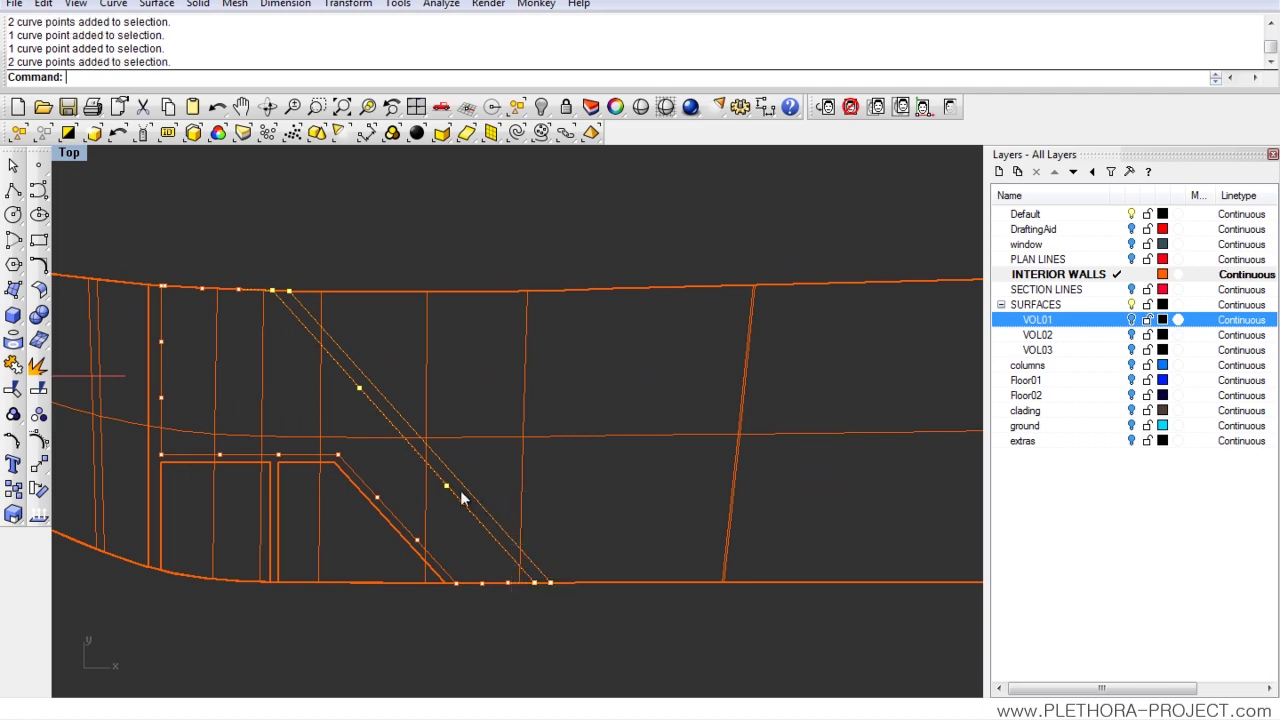
left_click(949, 107)
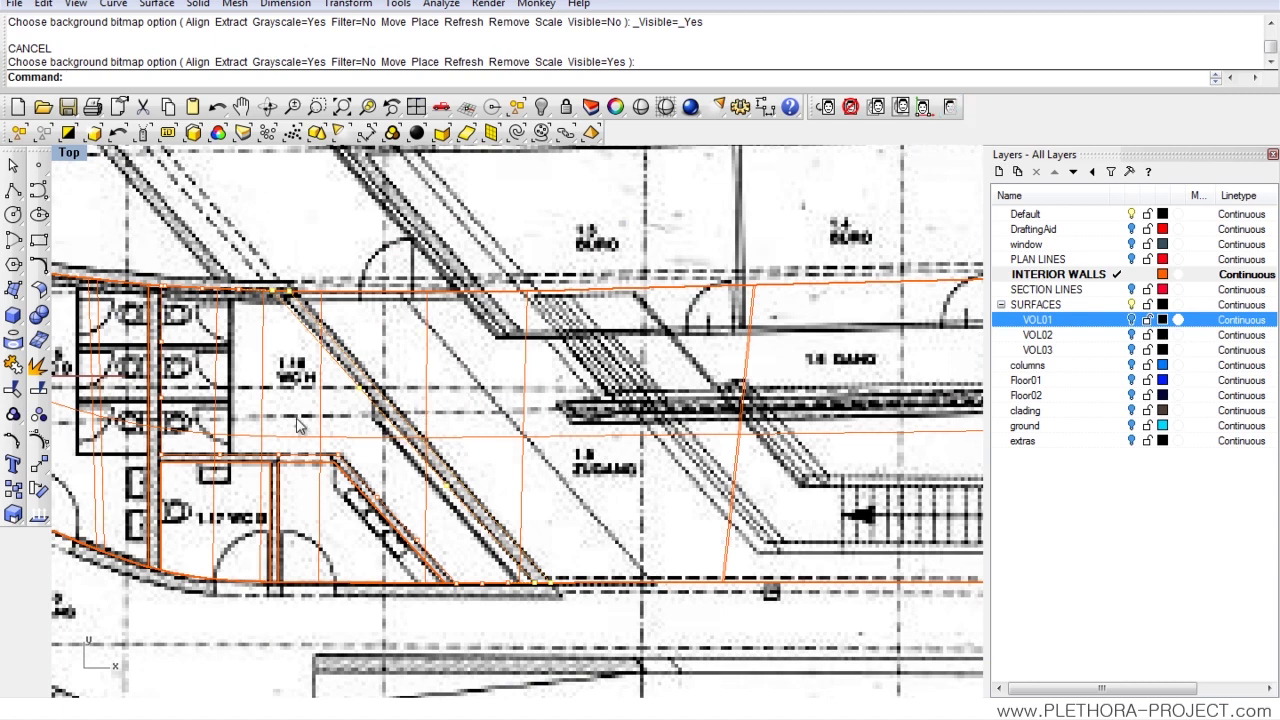
type("m")
key("Return")
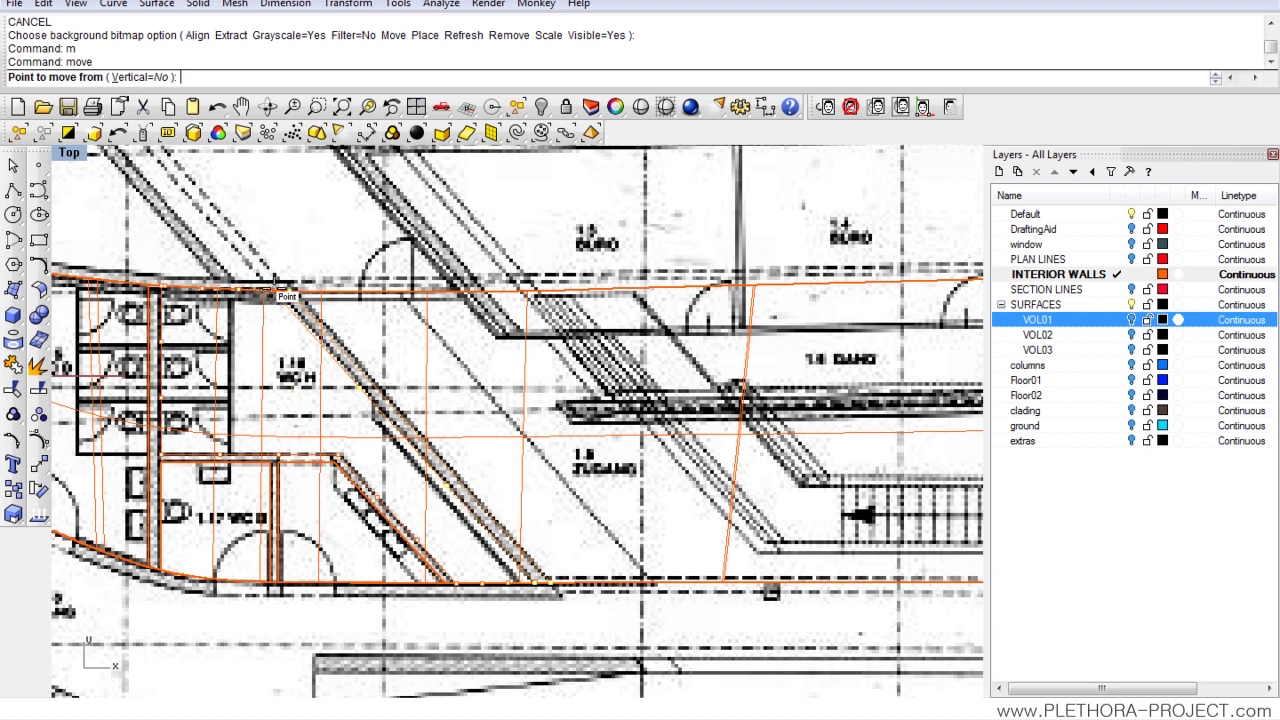
left_click(290, 292)
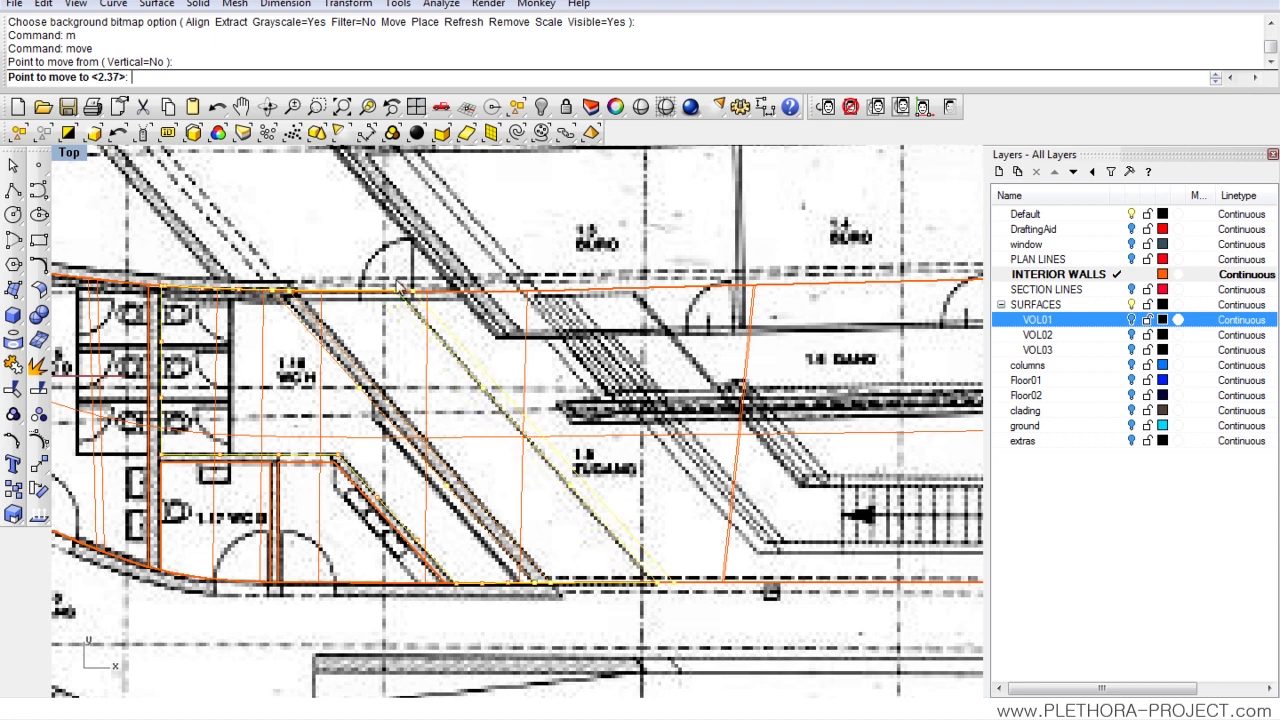
left_click(396, 280)
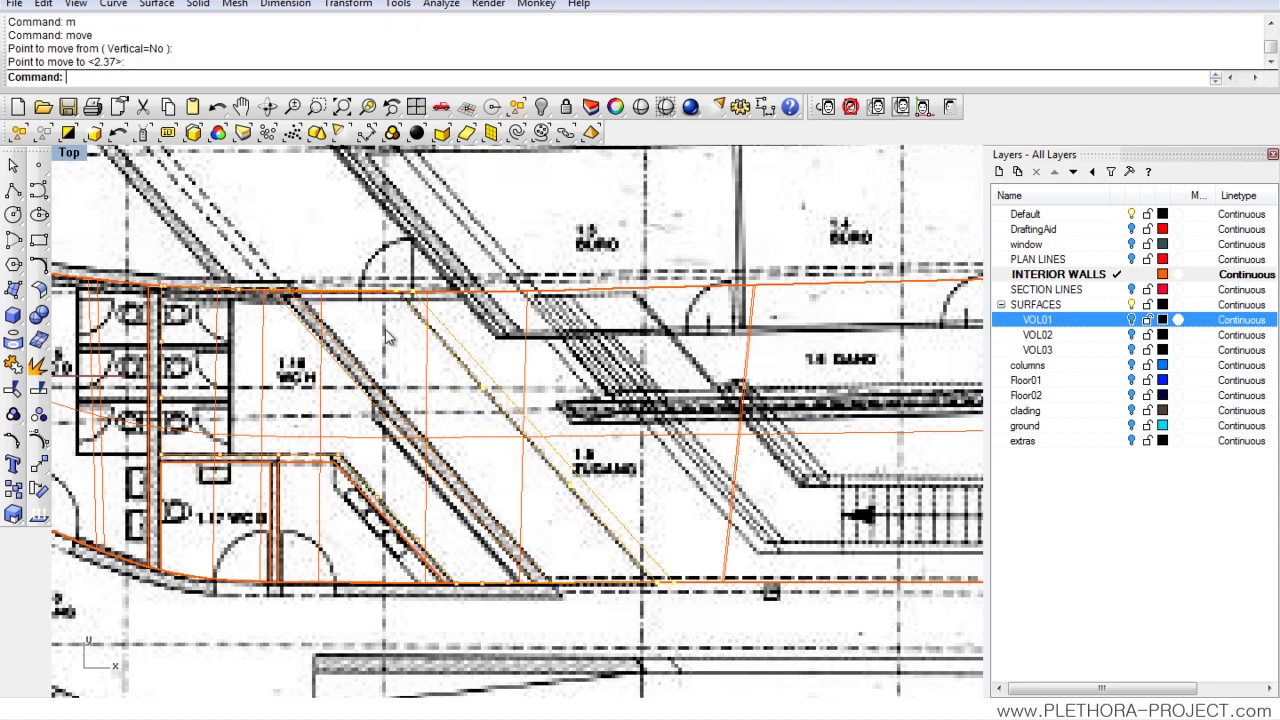
- Hide the background plan, turn off the control points and restore the four-viewport layout
left_click(950, 107)
right_click_drag(545, 333, 603, 318)
key("Escape")
key("Escape")
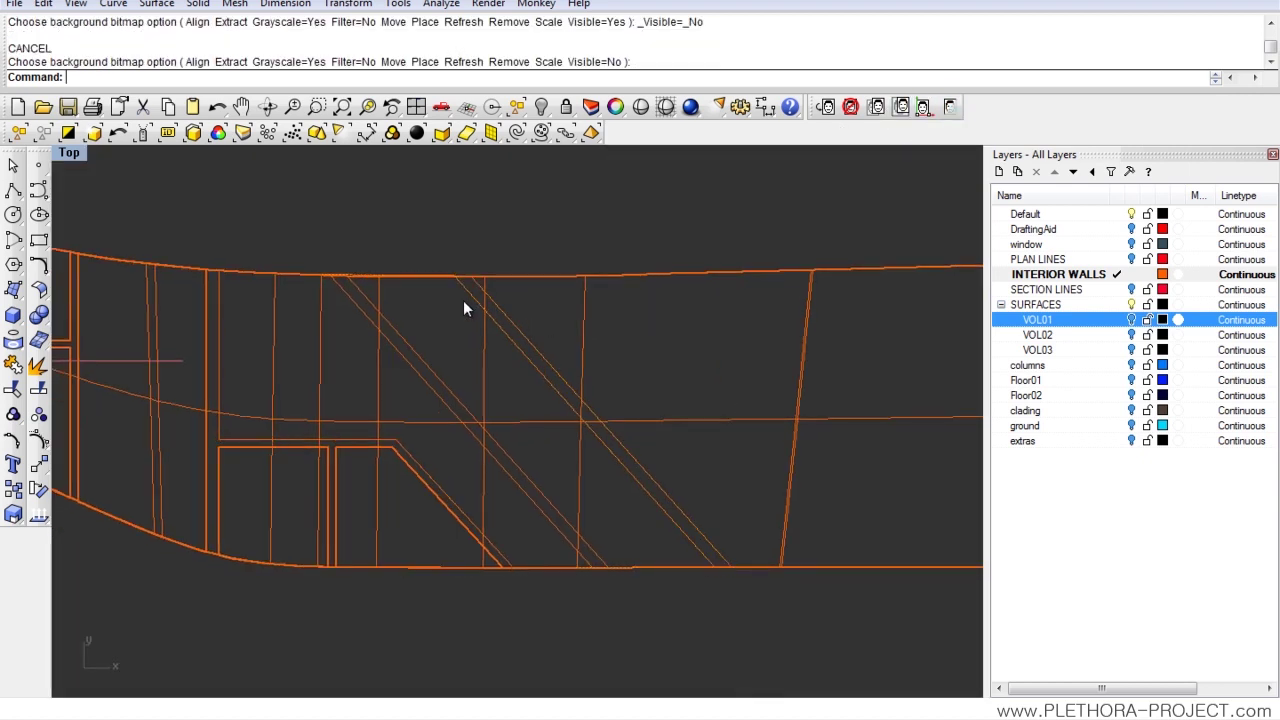
double_click(80, 154)
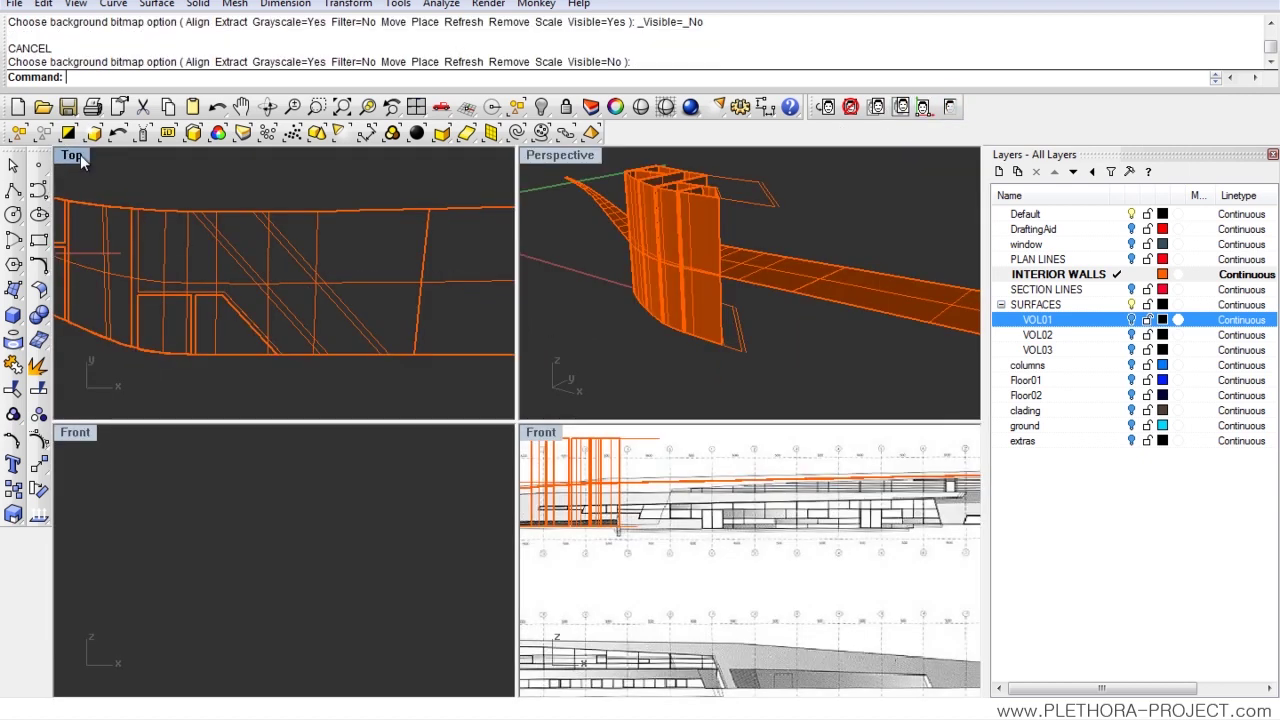
- Maximise the Perspective view and loft a surface between the thin diagonal wall's base outline and its shifted copy at the top
double_click(560, 155)
right_click_drag(603, 306, 520, 240)
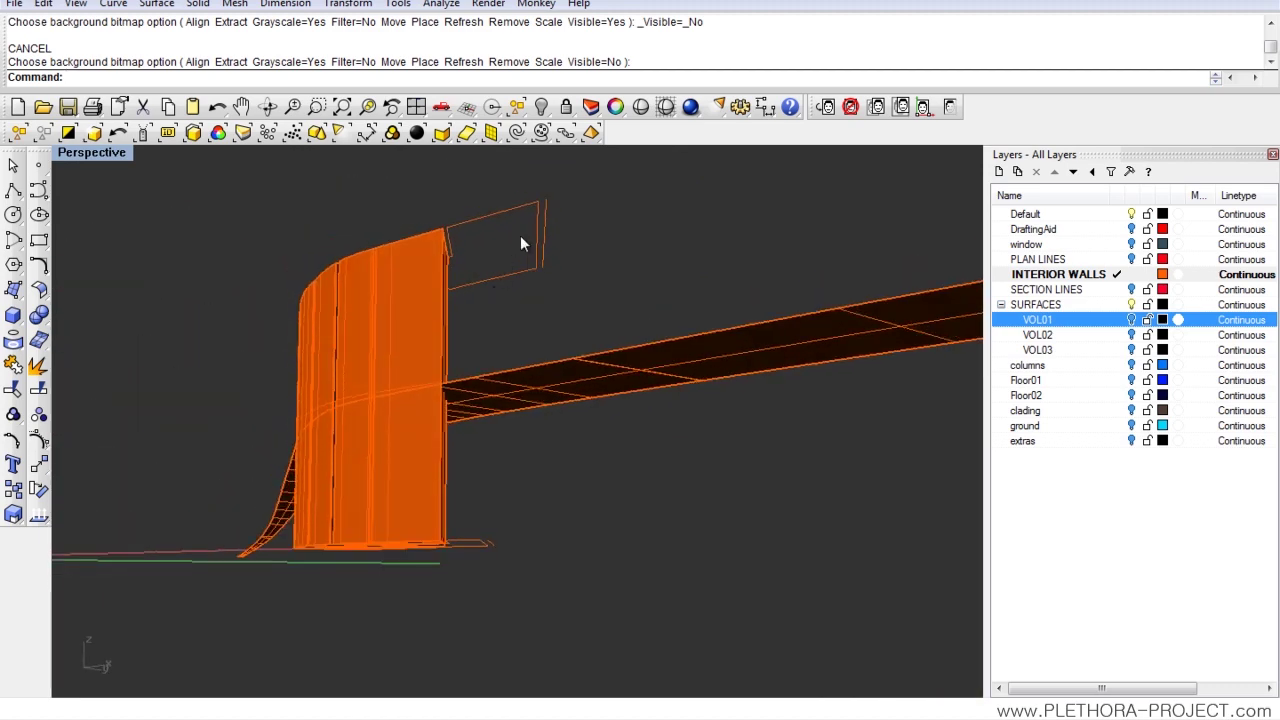
right_click_drag(497, 400, 390, 374)
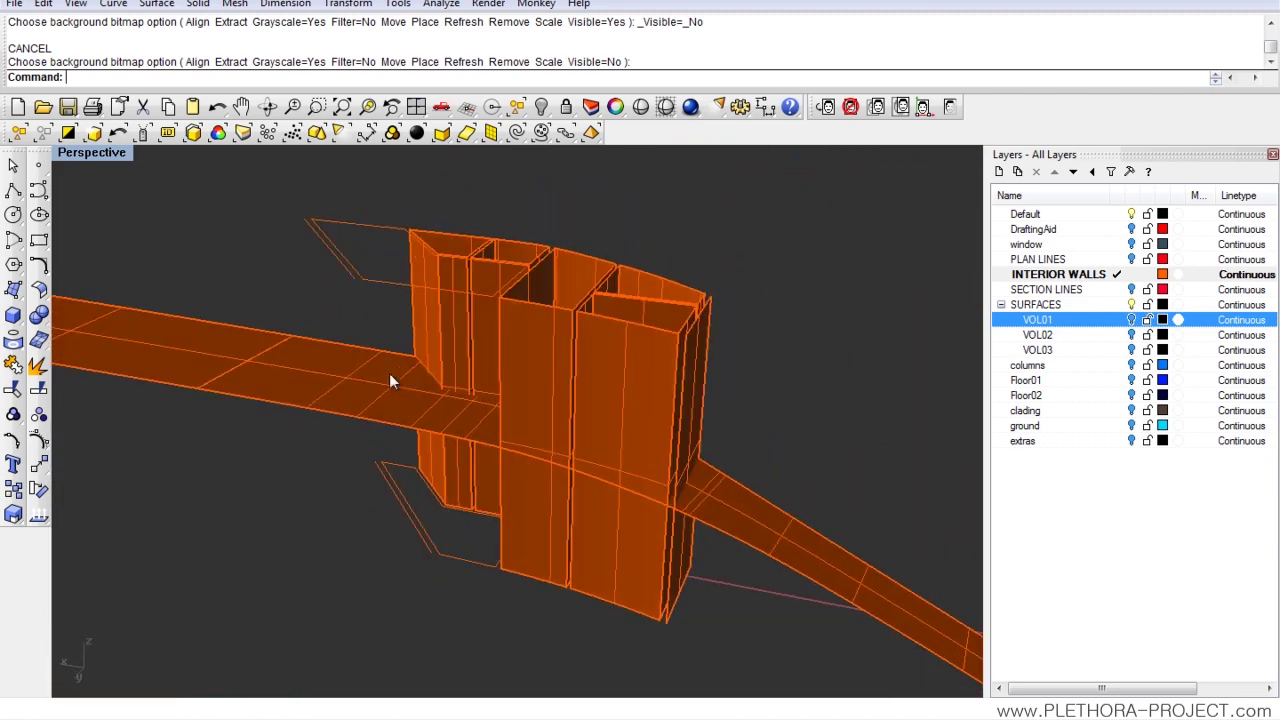
left_click(156, 4)
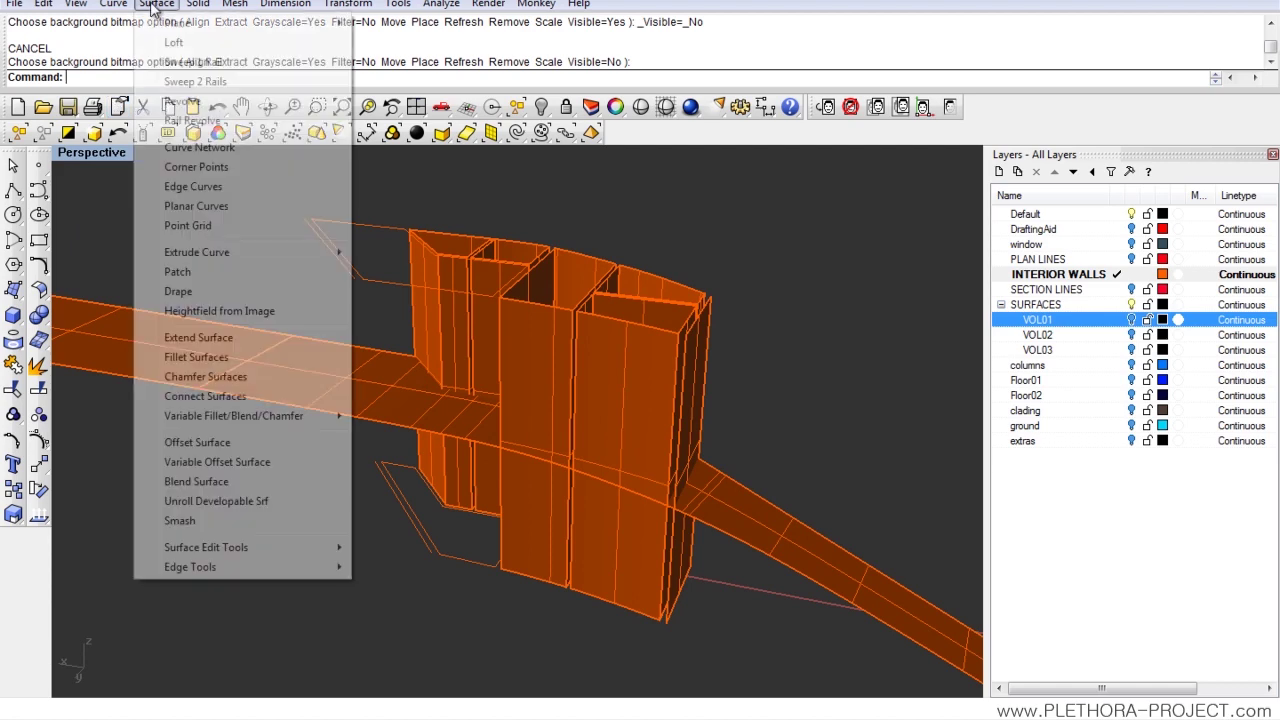
left_click(172, 43)
left_click(310, 234)
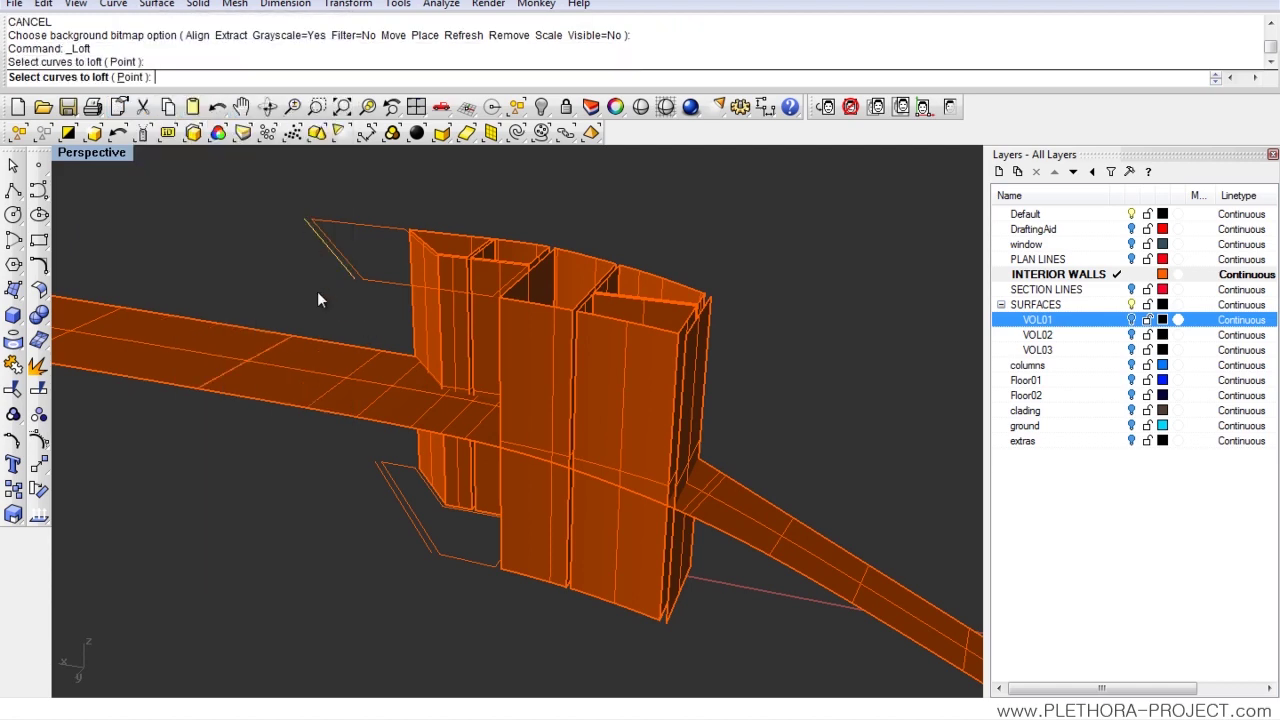
left_click(373, 465)
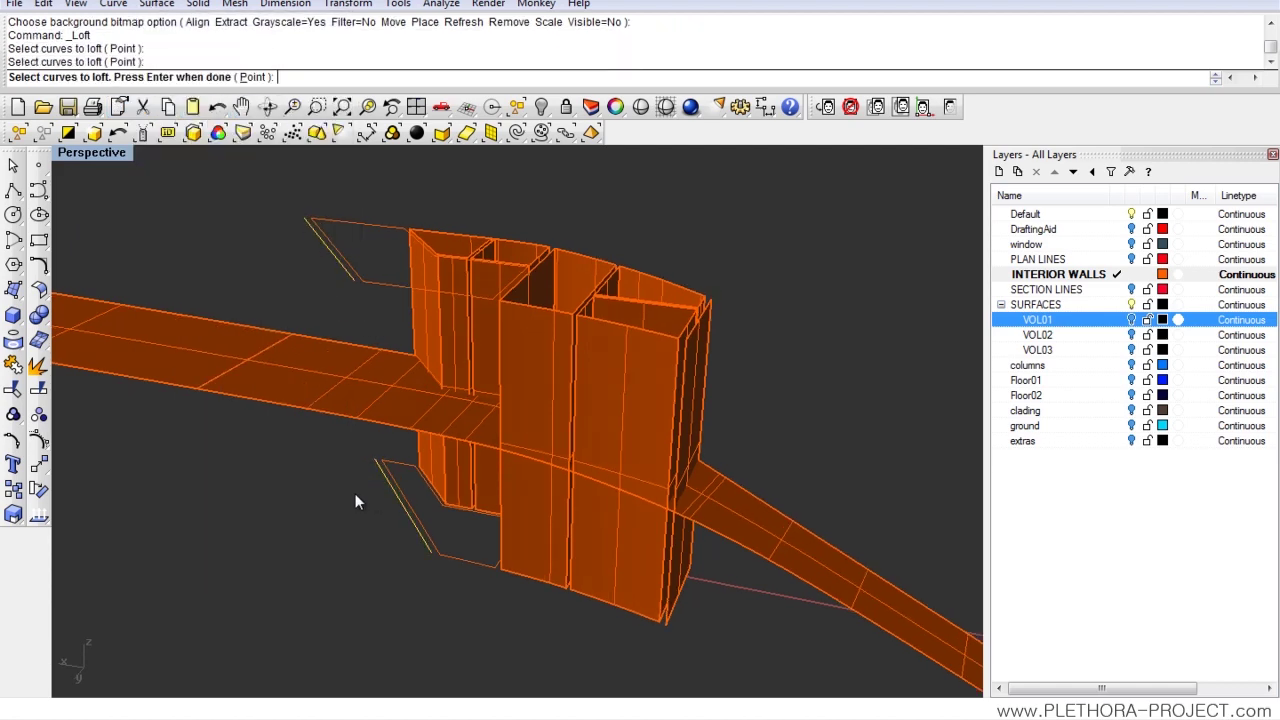
key("Return")
left_click(695, 383)
right_click_drag(533, 474, 395, 465)
scroll(446, 423, "up", 4)
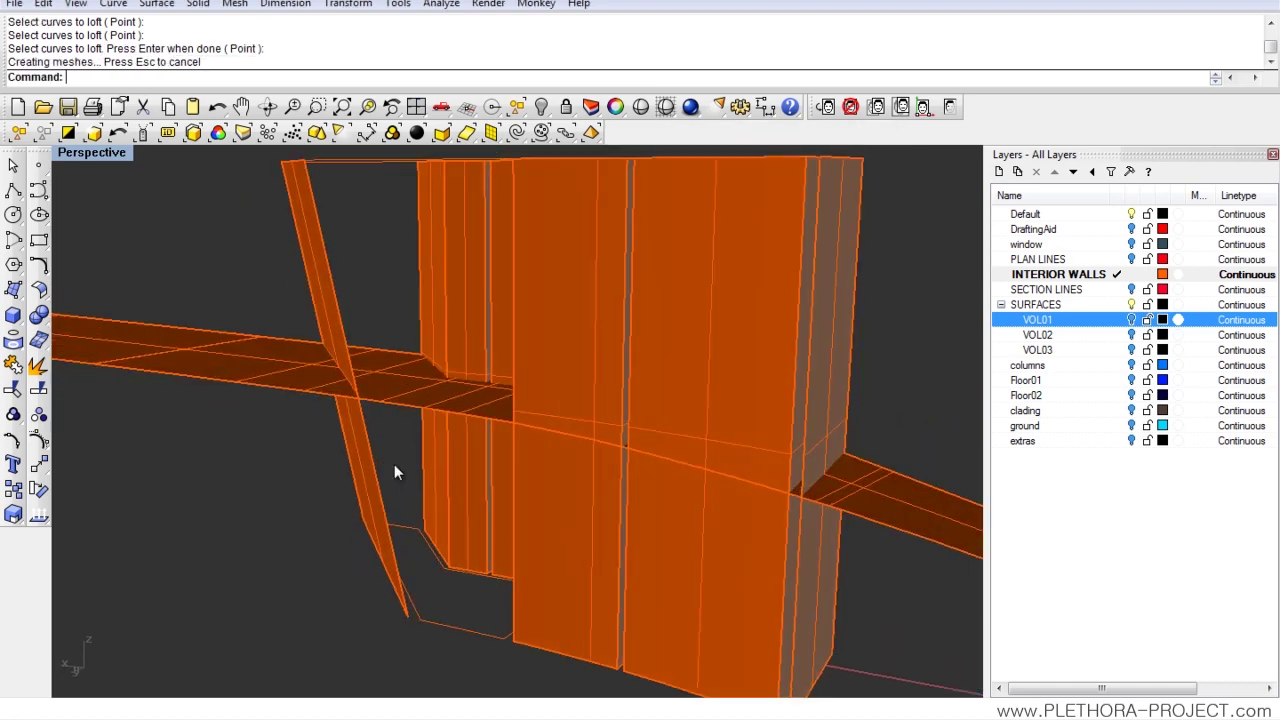
right_click_drag(430, 418, 464, 347)
right_click_drag(377, 459, 345, 481)
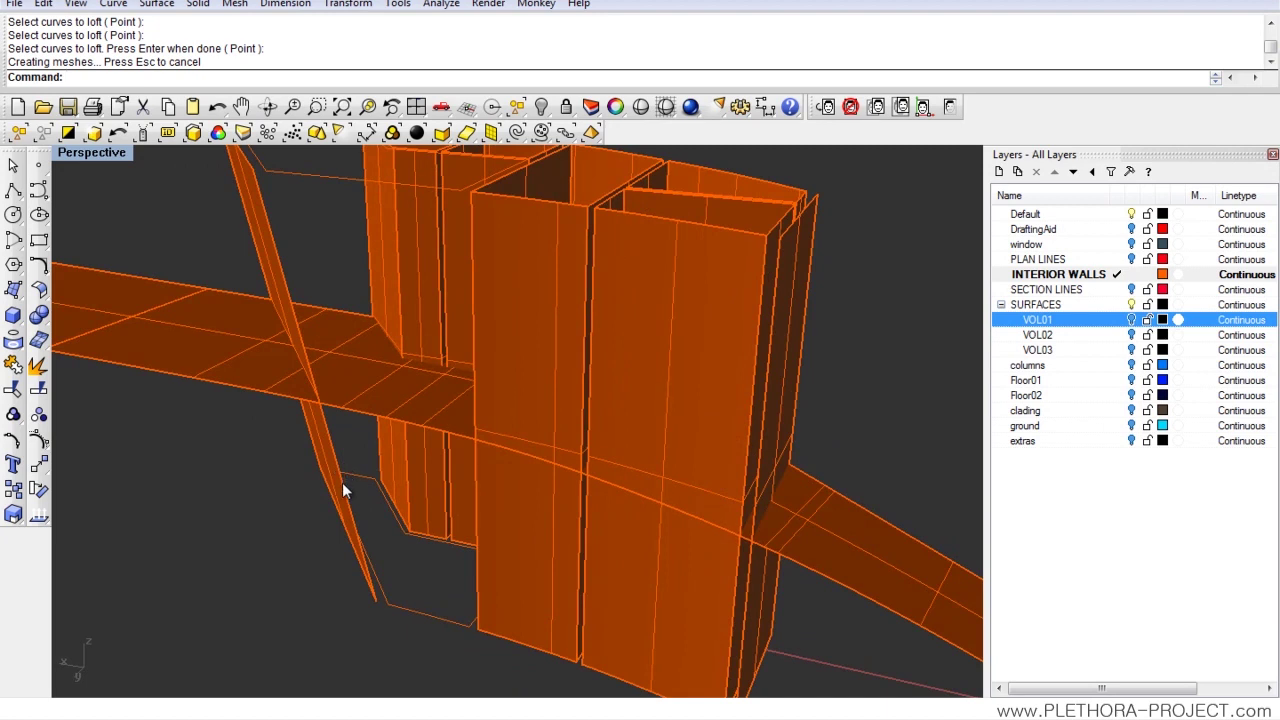
right_click(343, 490)
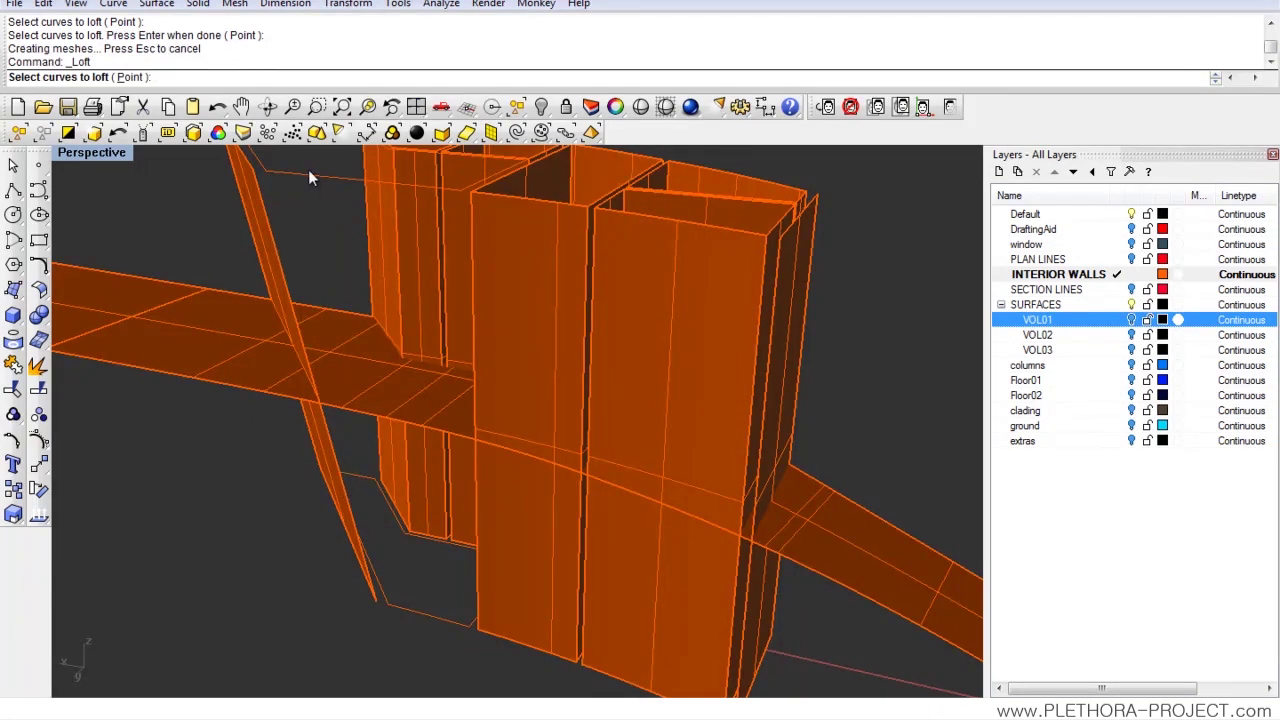
left_click(309, 175)
left_click(401, 602)
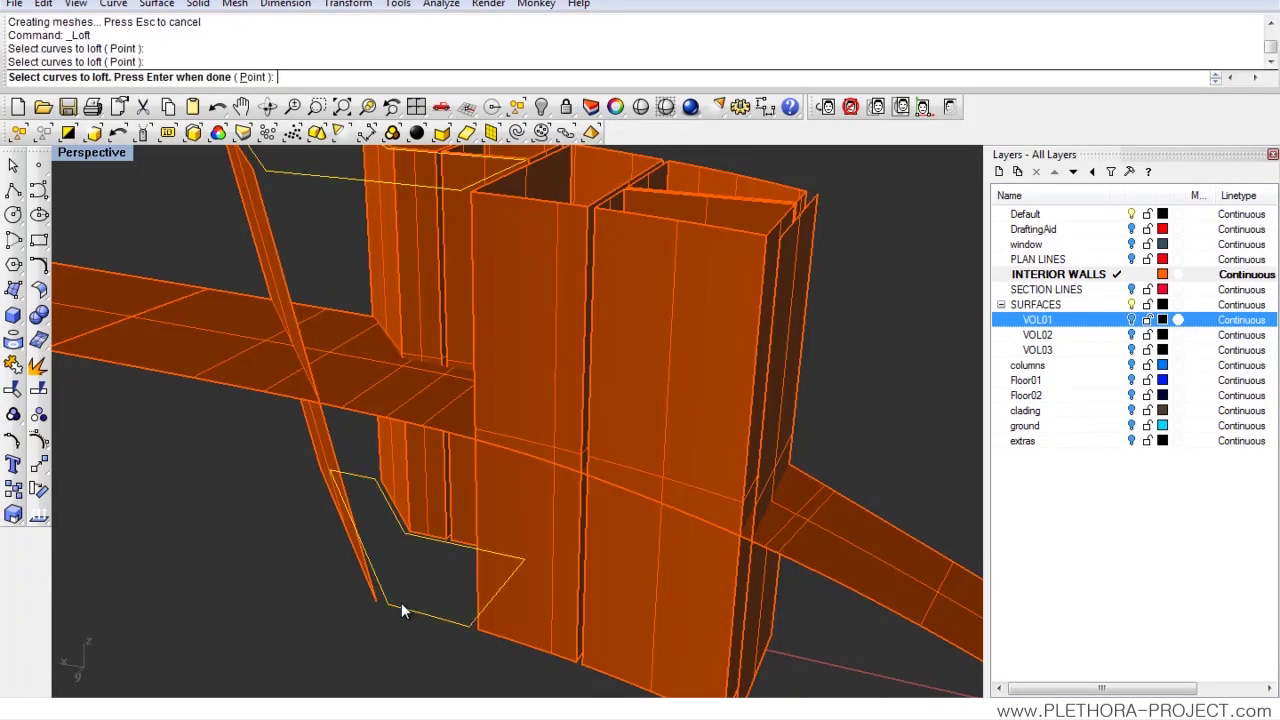
right_click(401, 602)
right_click_drag(375, 552, 374, 600)
scroll(374, 600, "up", 3)
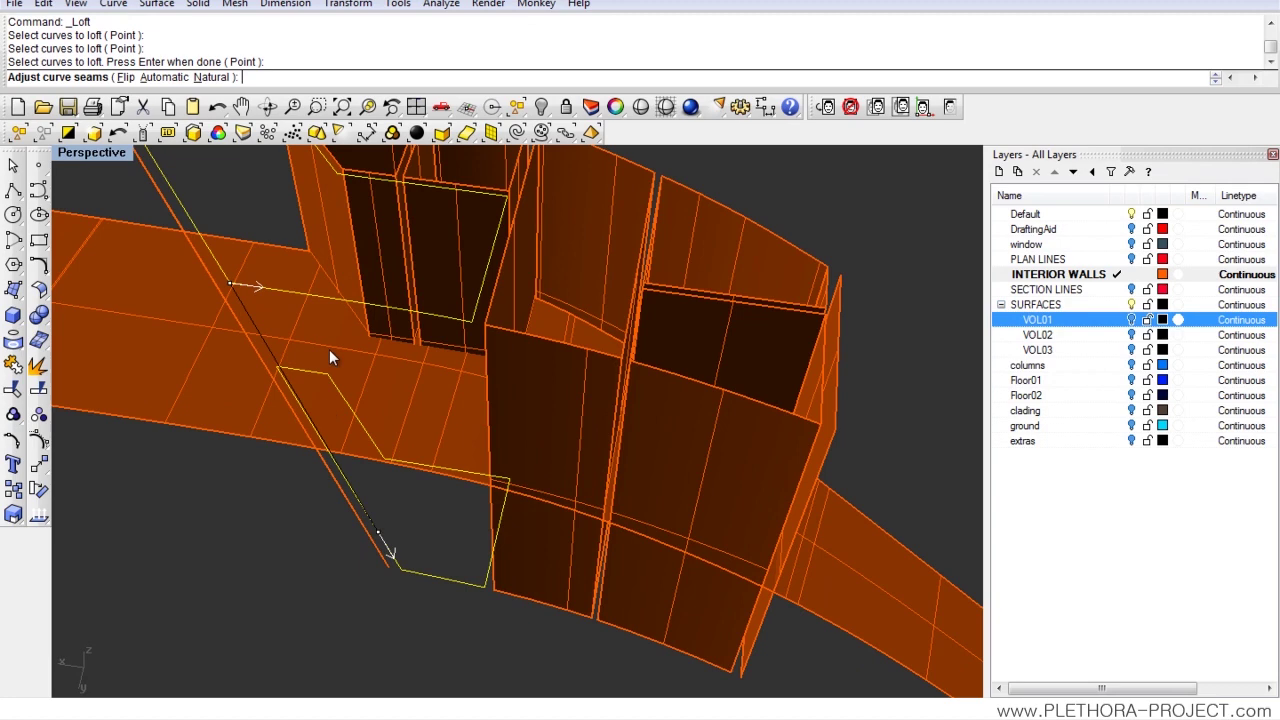
right_click_drag(334, 486, 471, 387)
key("Return")
left_click(766, 388)
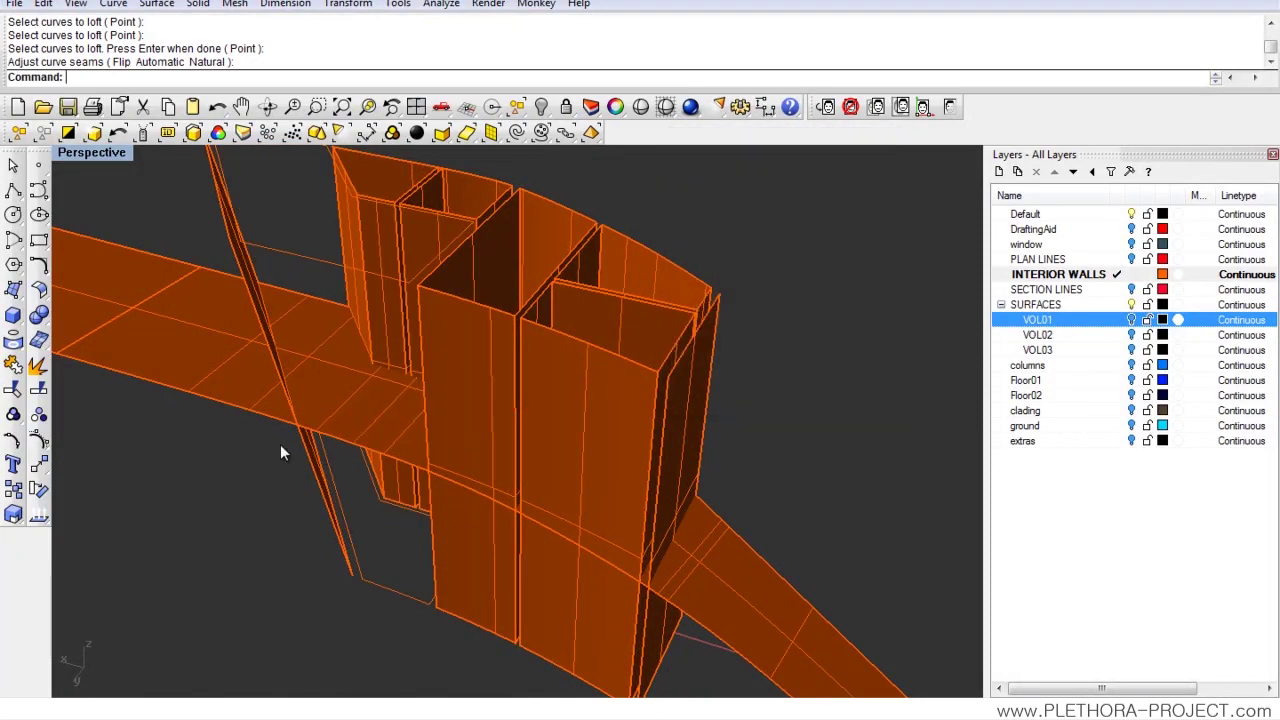
- Loft the adjacent room's base outline to its top copy with Natural curve seams and the Normal style, without simplifying
right_click(205, 326)
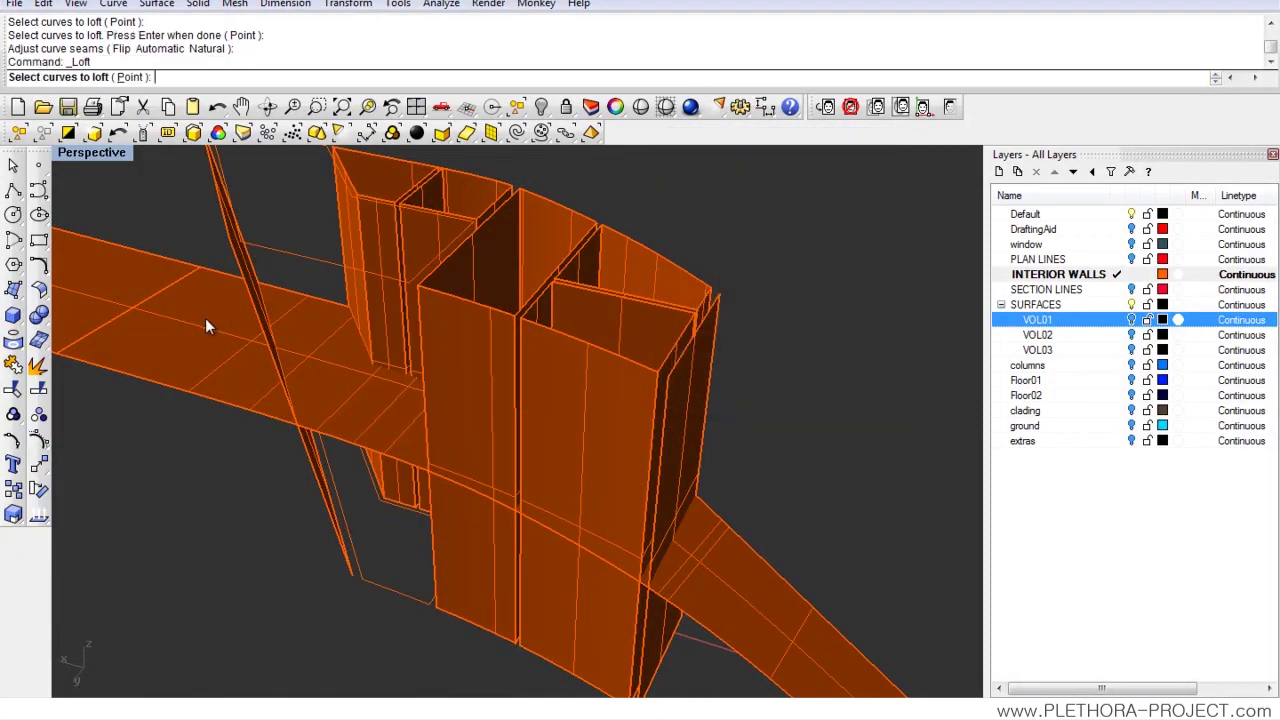
left_click(293, 257)
left_click(390, 597)
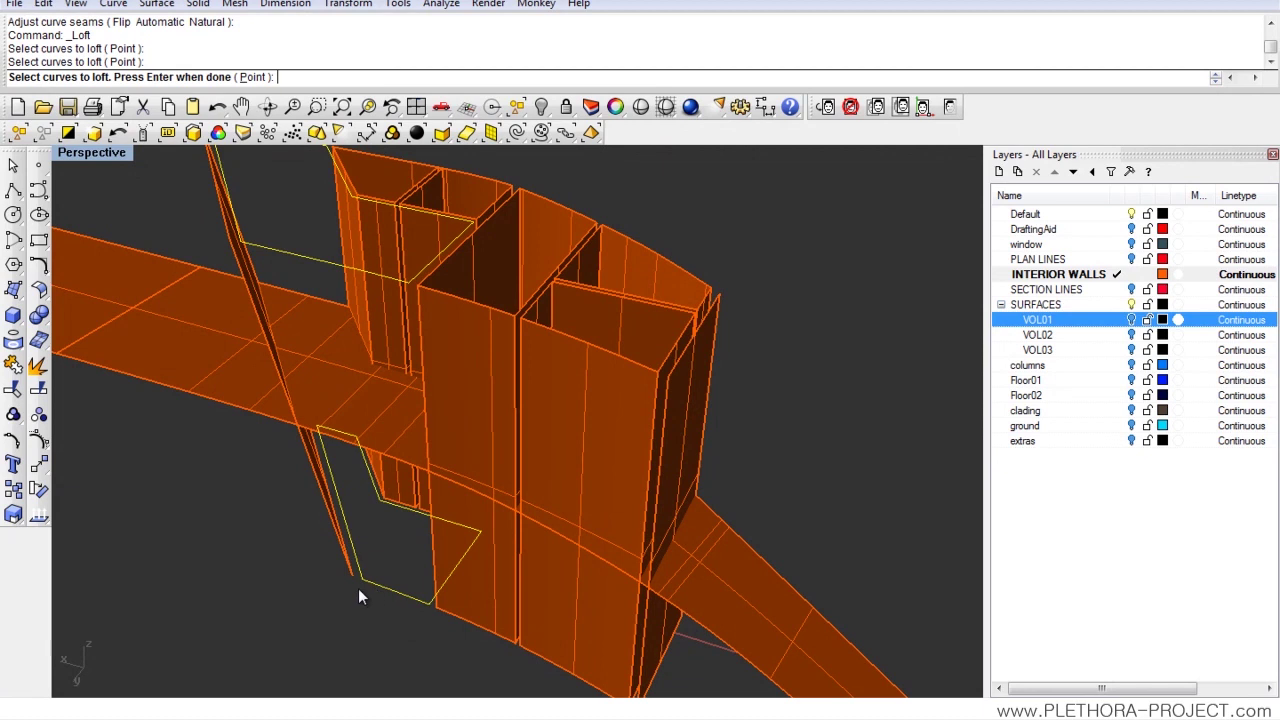
right_click(198, 283)
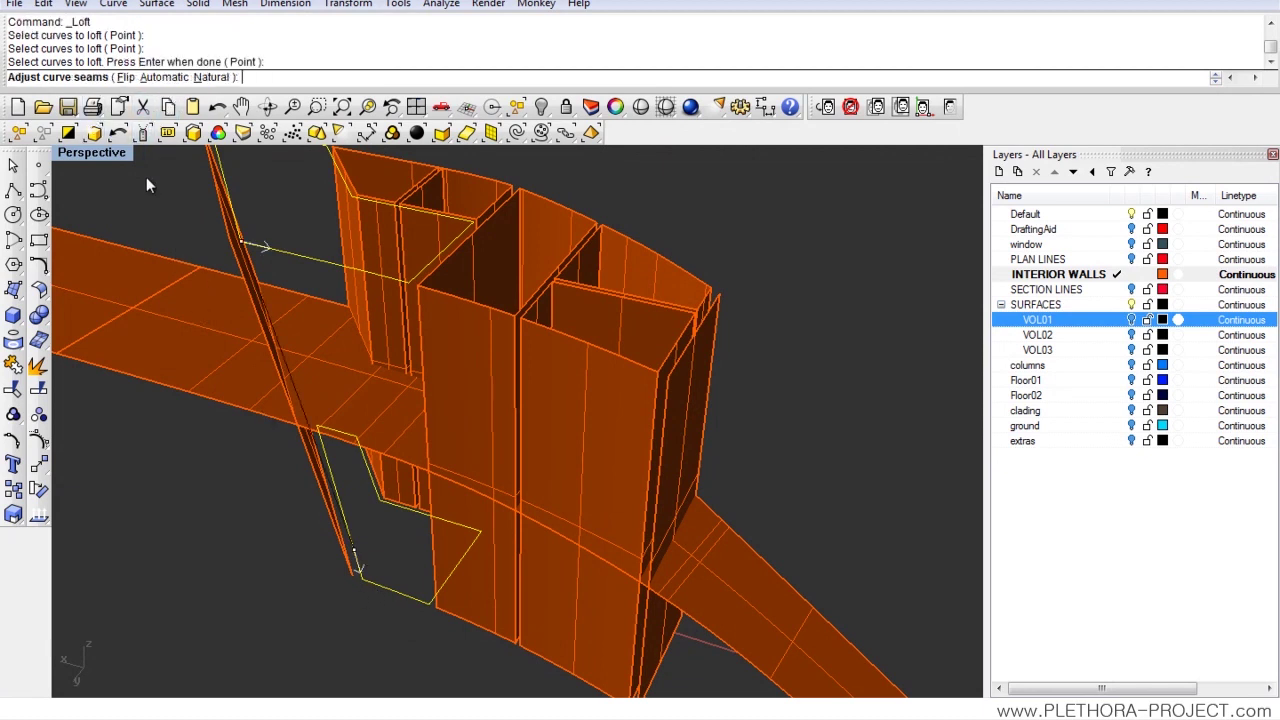
left_click(209, 80)
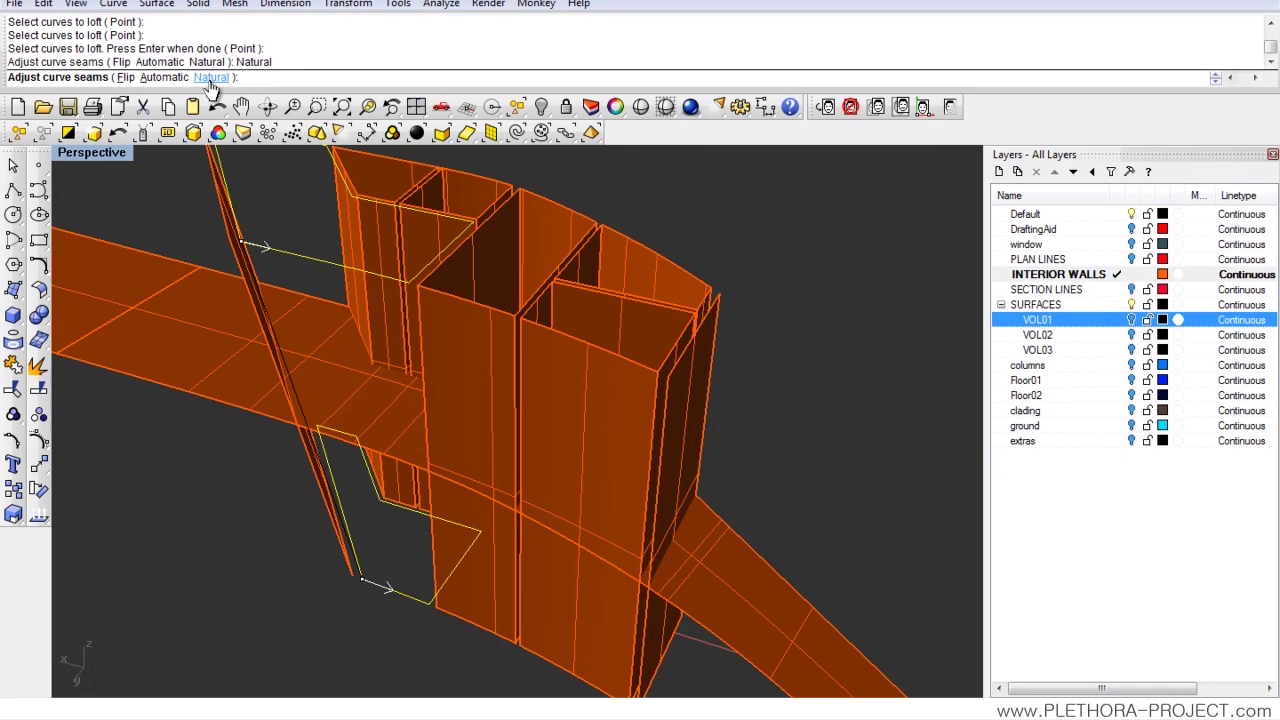
right_click_drag(251, 357, 305, 345)
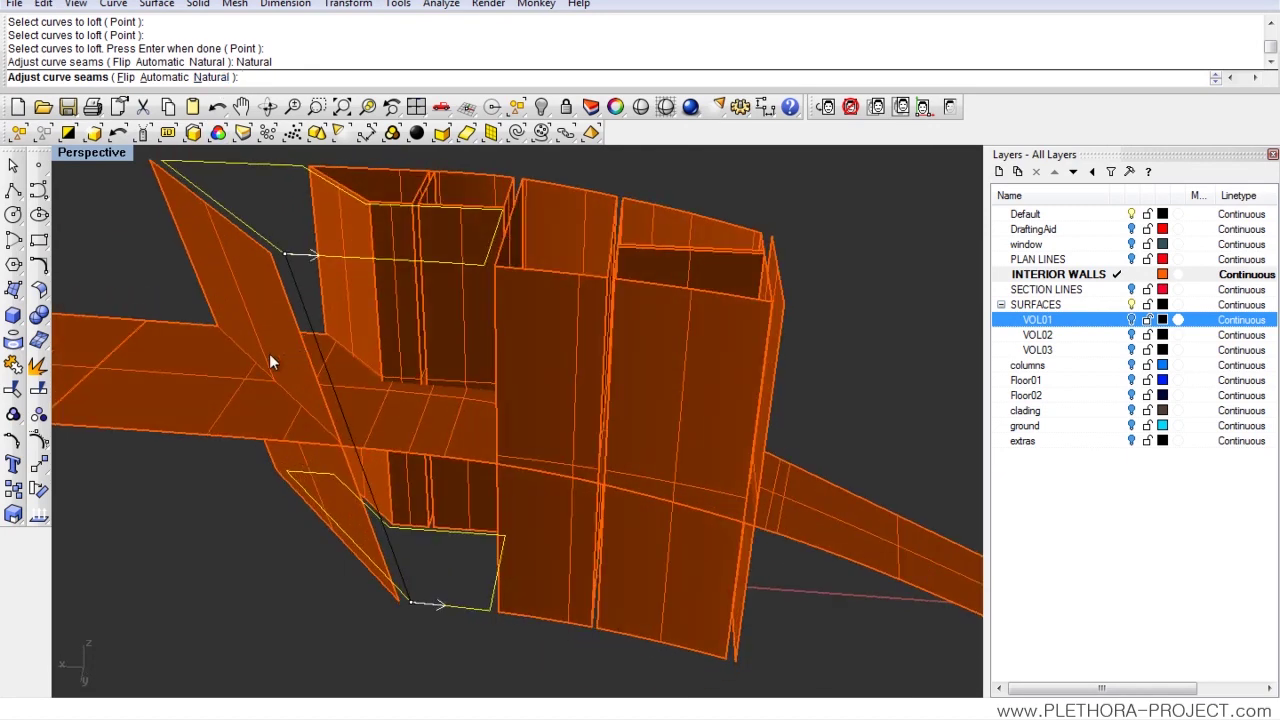
key("Return")
right_click_drag(219, 293, 338, 514)
scroll(335, 394, "down", 2)
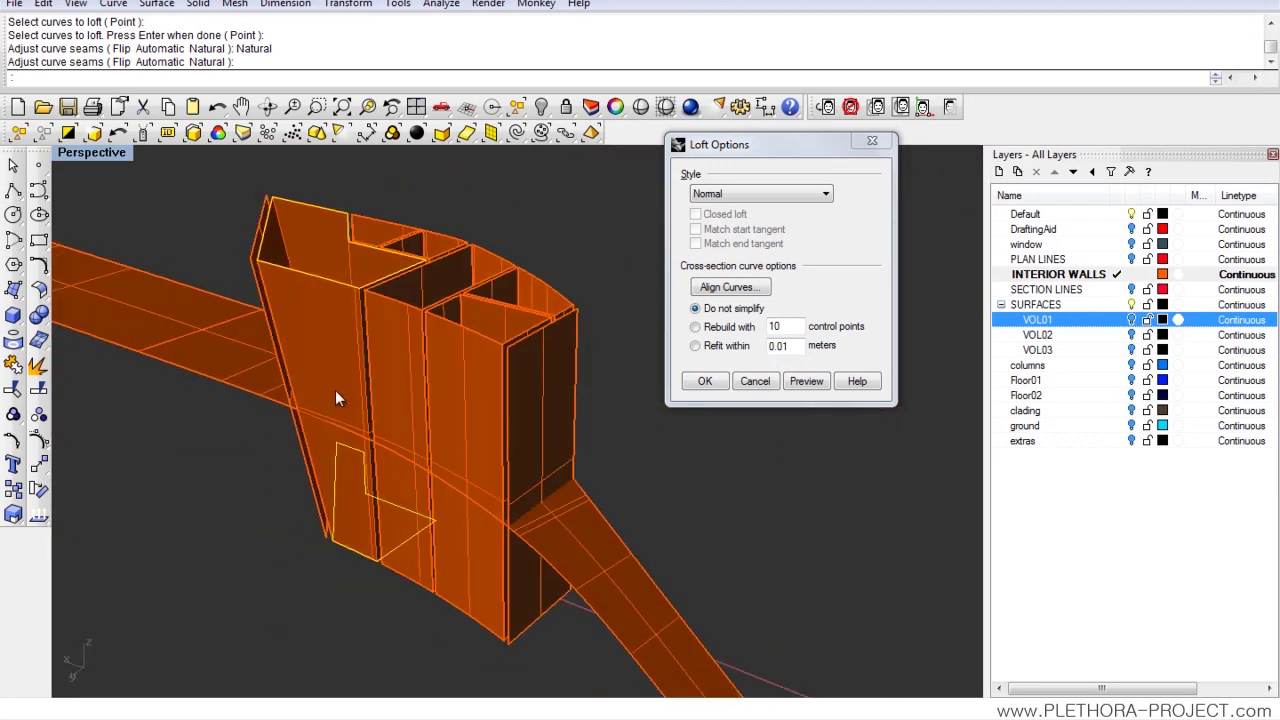
left_click(701, 381)
right_click_drag(350, 420, 423, 425)
right_click_drag(359, 391, 333, 285)
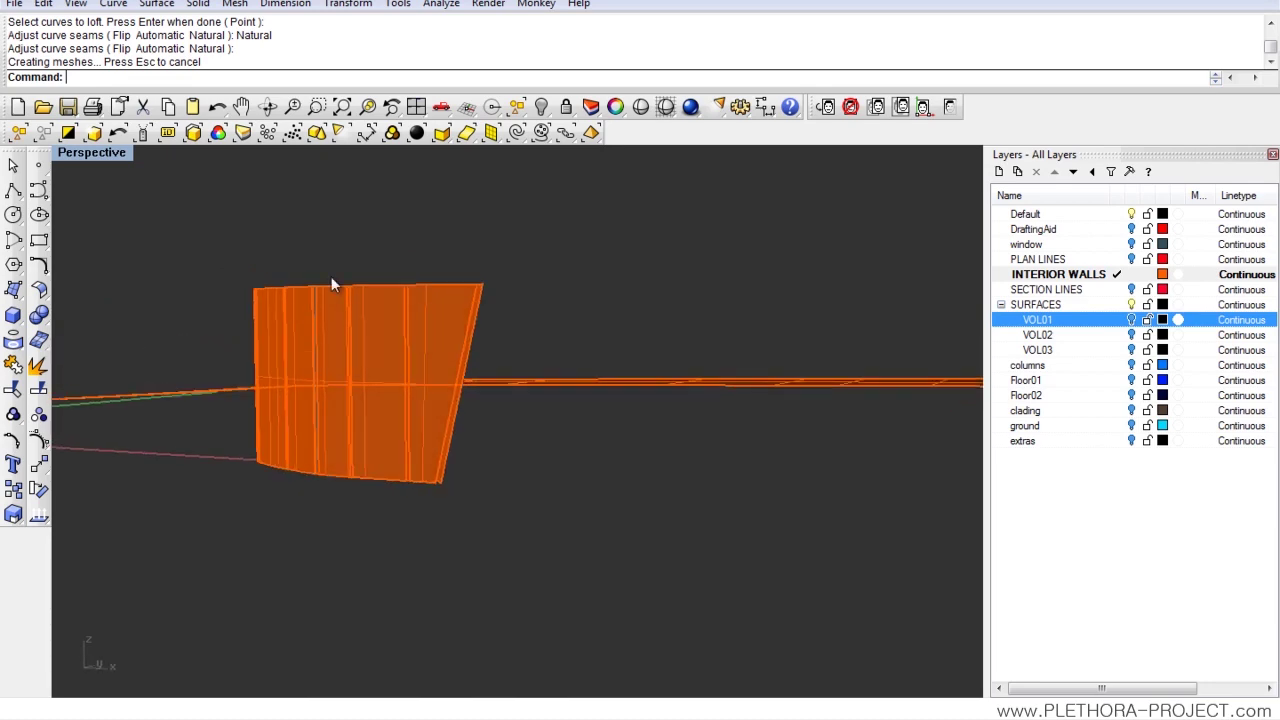
- Extract the wireframe of the long offset surface and delete the extracted curves except its long front edge
right_click_drag(511, 389, 449, 420)
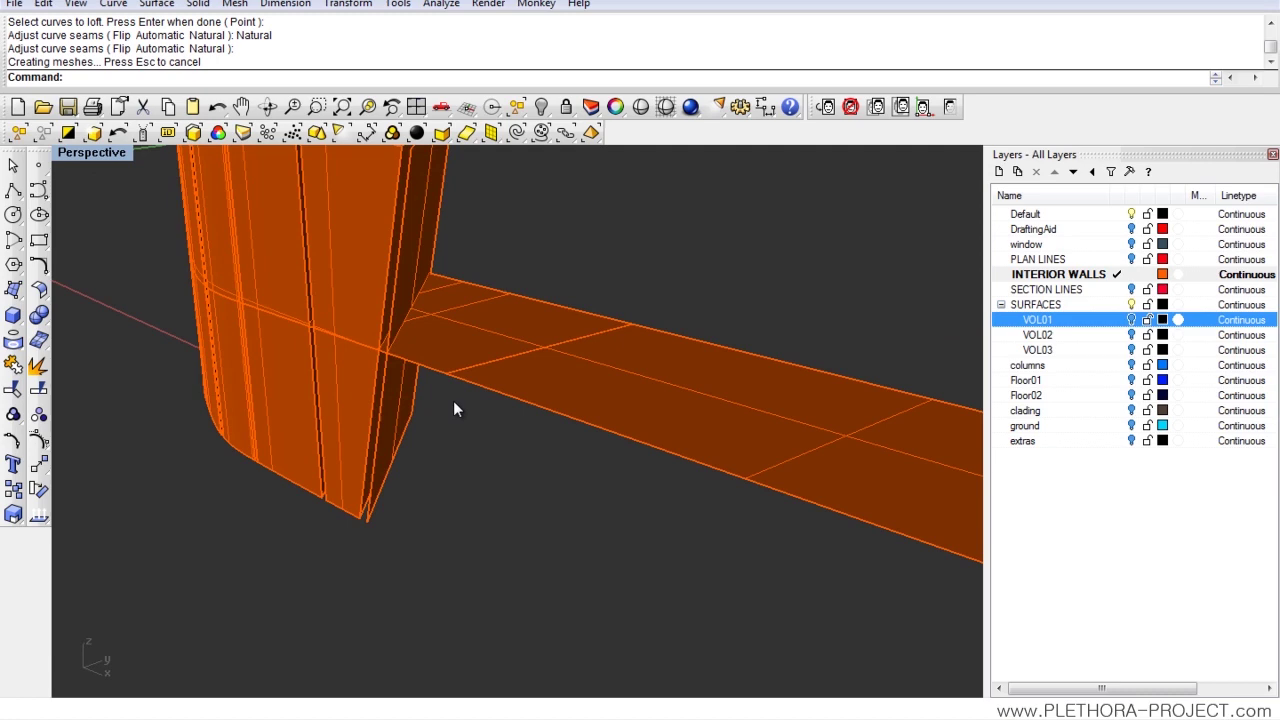
left_click(526, 376)
scroll(551, 411, "down", 6)
right_click_drag(551, 411, 574, 306)
scroll(479, 363, "up", 5)
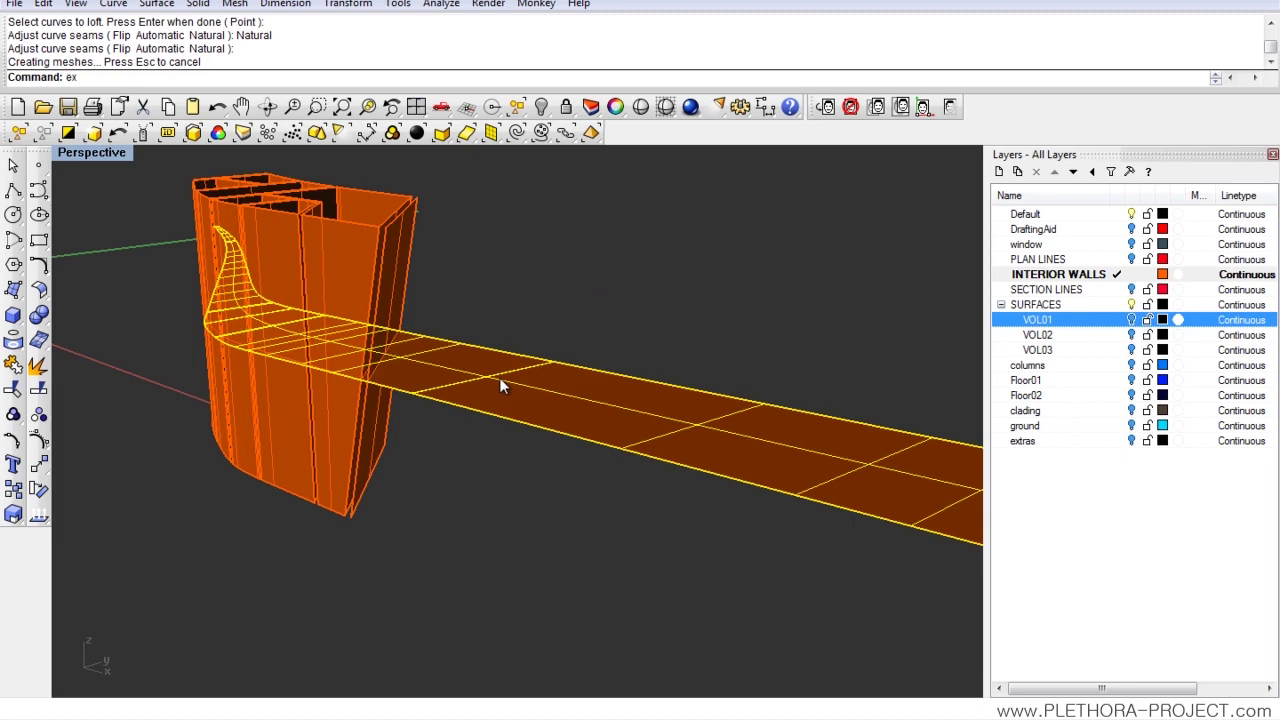
type("trac")
key("BackSpace")
type("ctW")
key("Return")
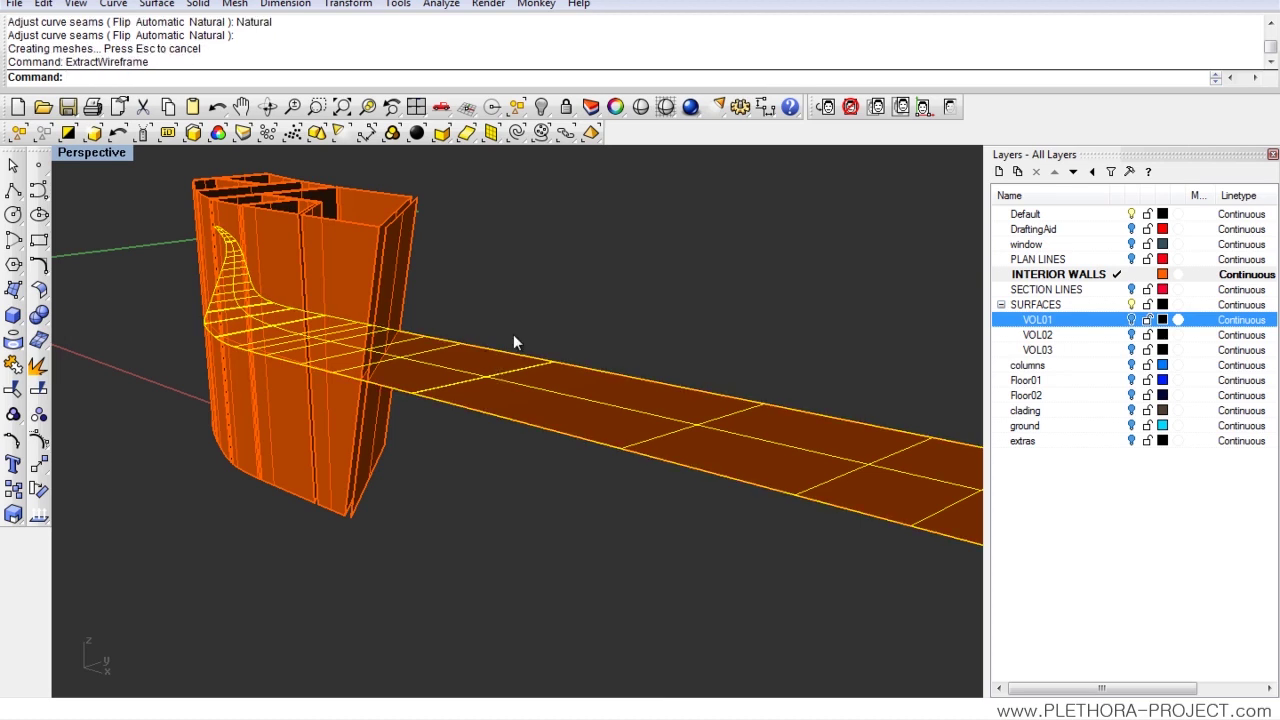
key("Delete")
- Select the offset surface rather than the overlapping edge curve and hide it
left_click(499, 414)
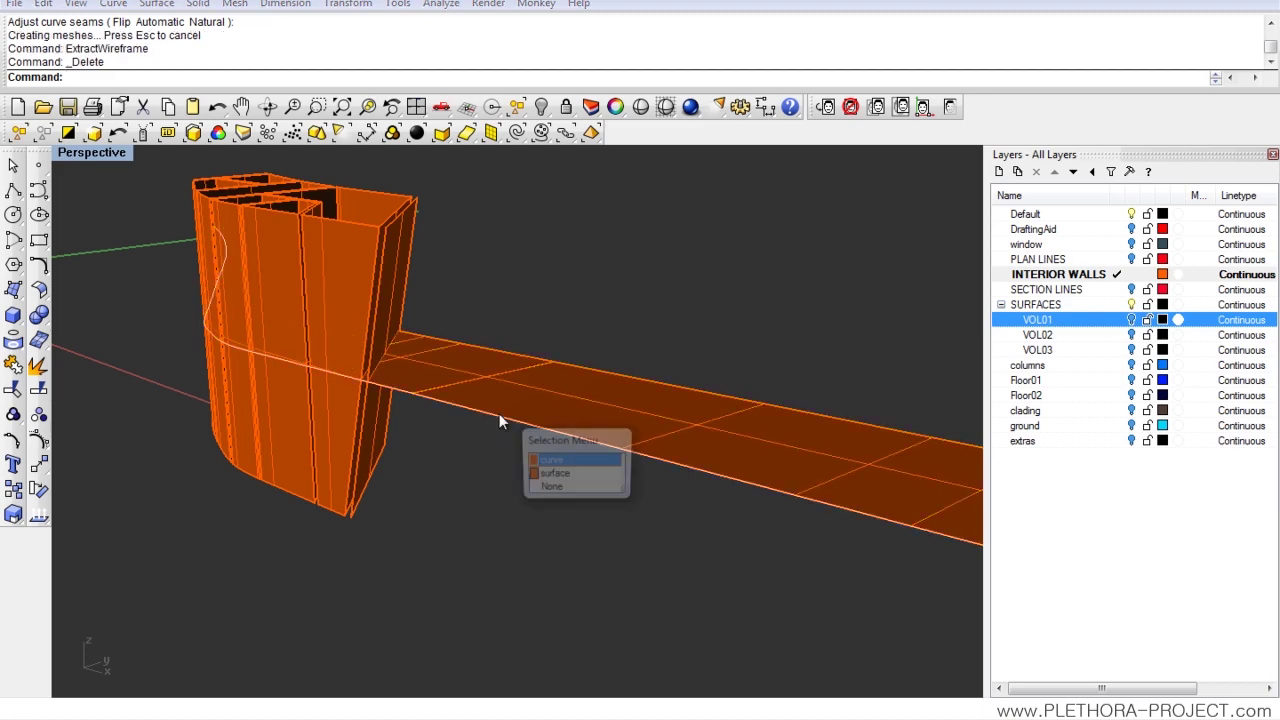
left_click(555, 472)
right_click_drag(437, 461, 595, 404)
type("Hide")
key("Return")
right_click_drag(526, 432, 570, 400)
- In the maximised Front view, trim away all wall parts above the extracted edge curve, with that curve as the cutting object
double_click(101, 153)
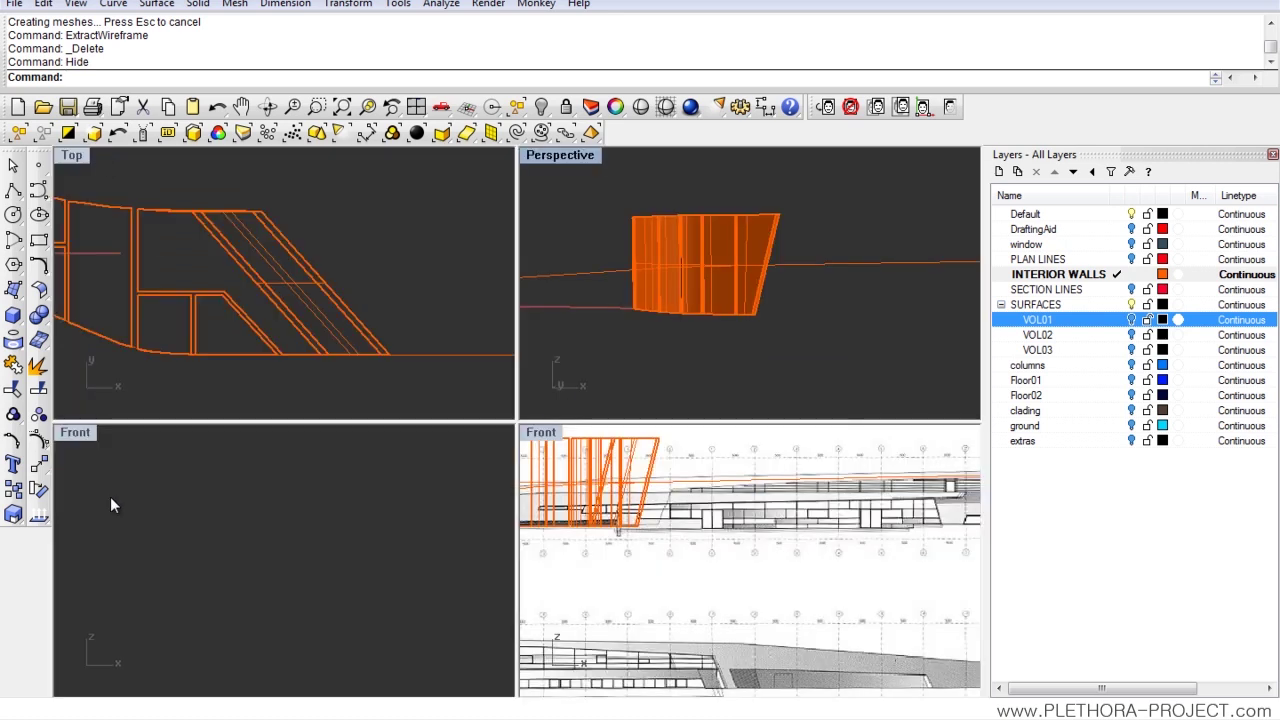
double_click(75, 436)
scroll(480, 457, "down", 8)
right_click_drag(283, 449, 442, 454)
scroll(483, 417, "down", 7)
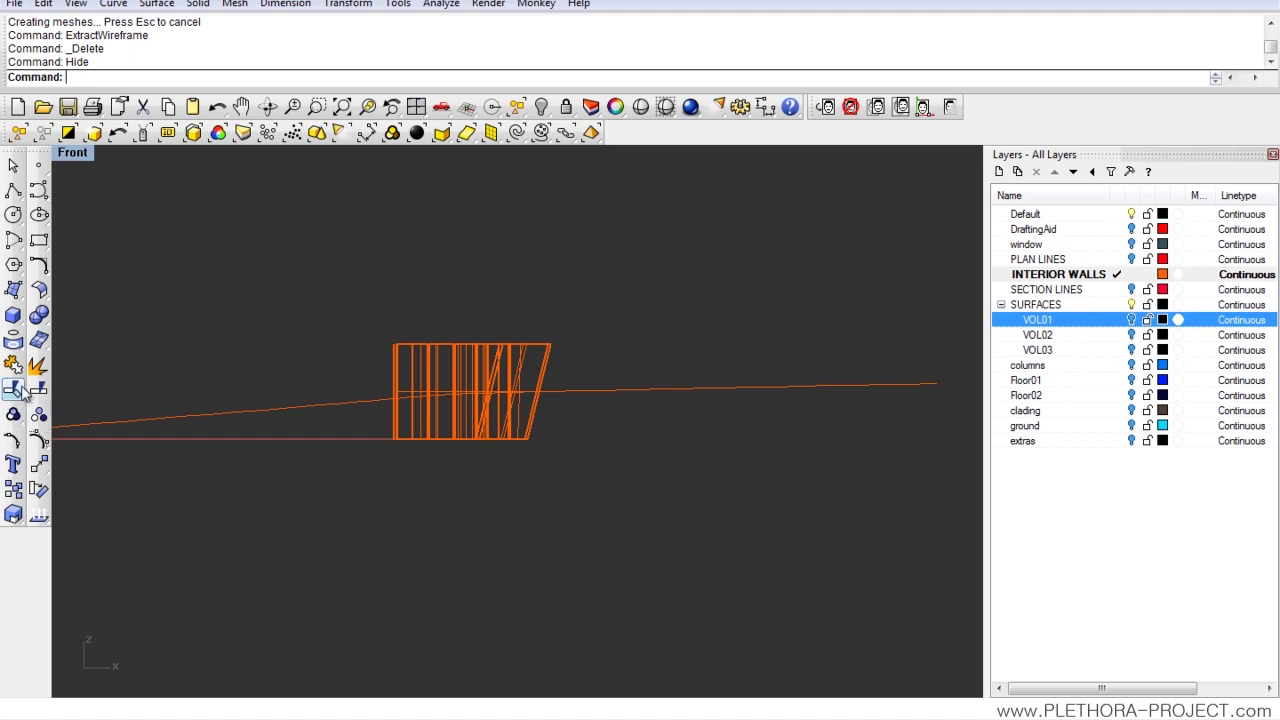
left_click(14, 391)
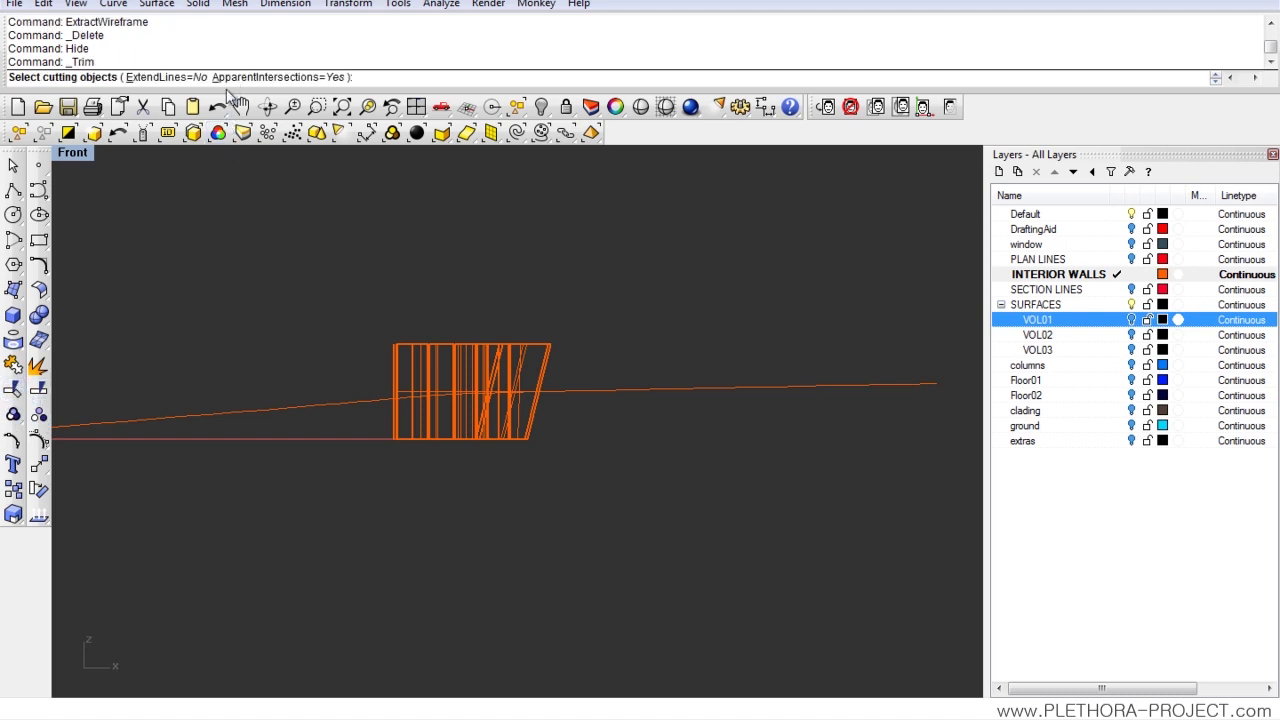
right_click_drag(460, 352, 424, 310)
left_click_drag(554, 377, 554, 377)
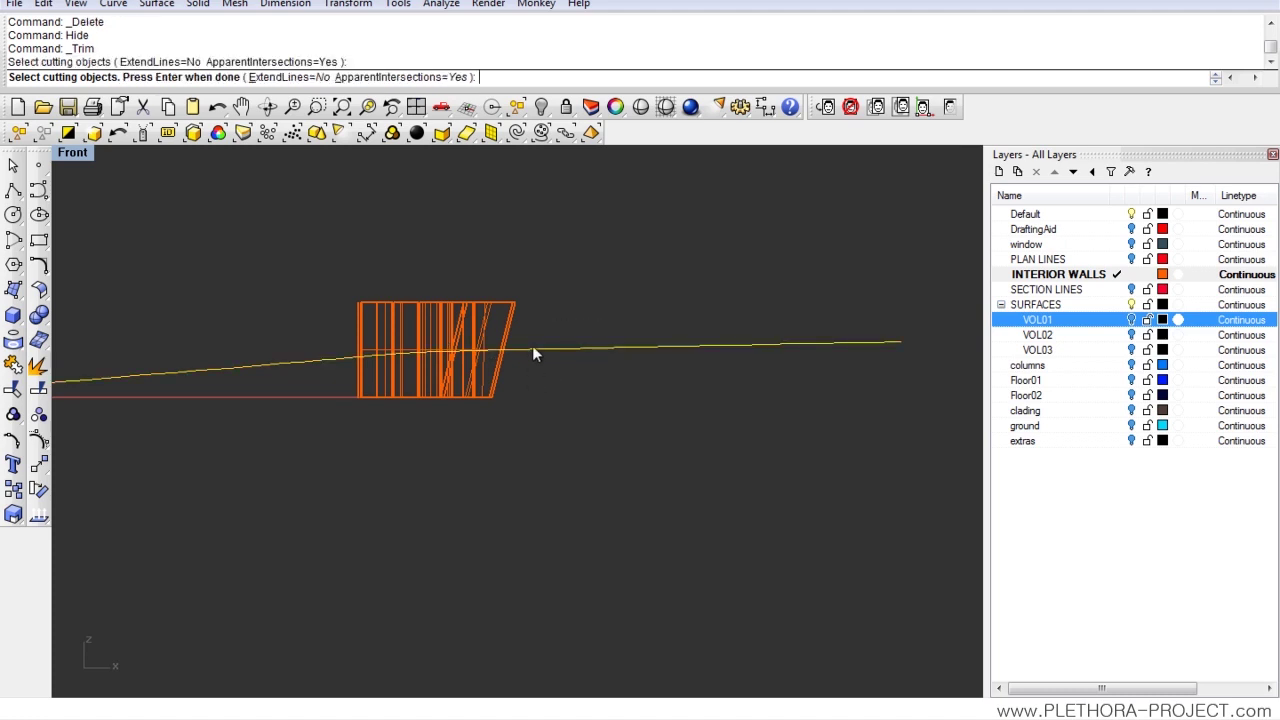
key("Return")
left_click_drag(552, 281, 306, 334)
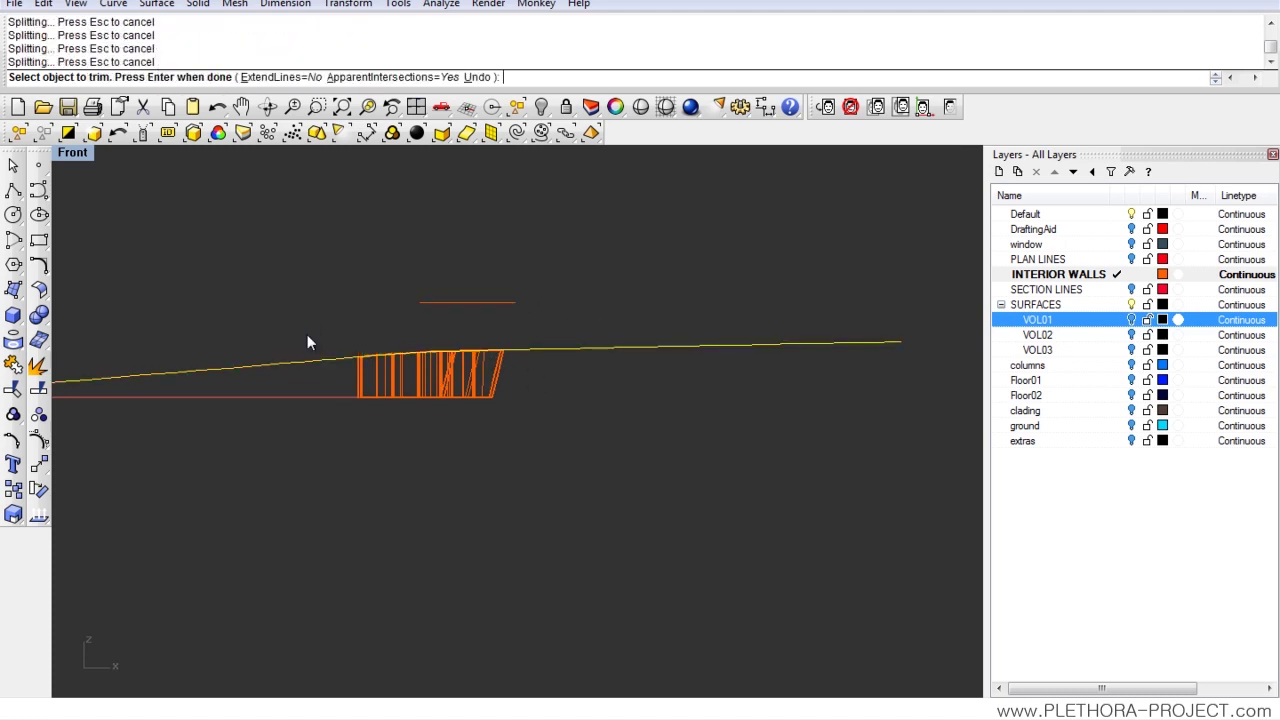
scroll(396, 328, "up", 2)
key("Return")
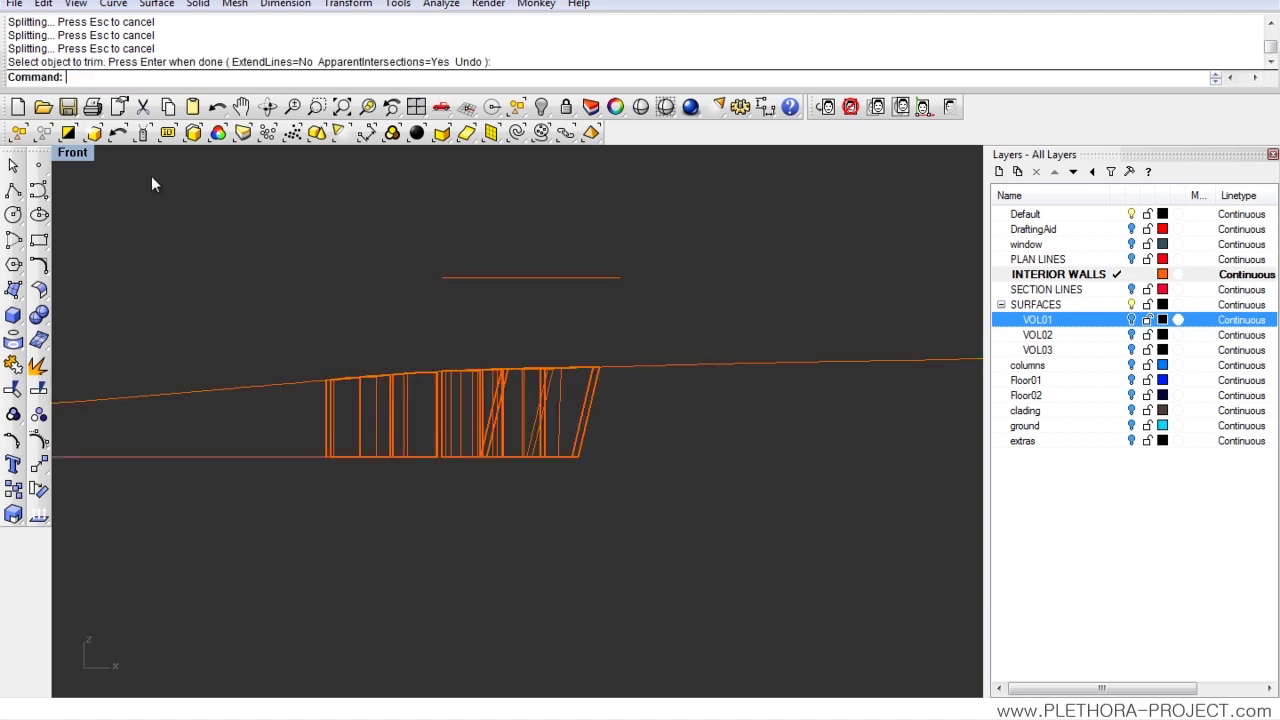
- Maximise the Perspective view and create a new layer named INTERIOR SURF
double_click(65, 154)
double_click(564, 159)
right_click_drag(557, 277, 559, 373)
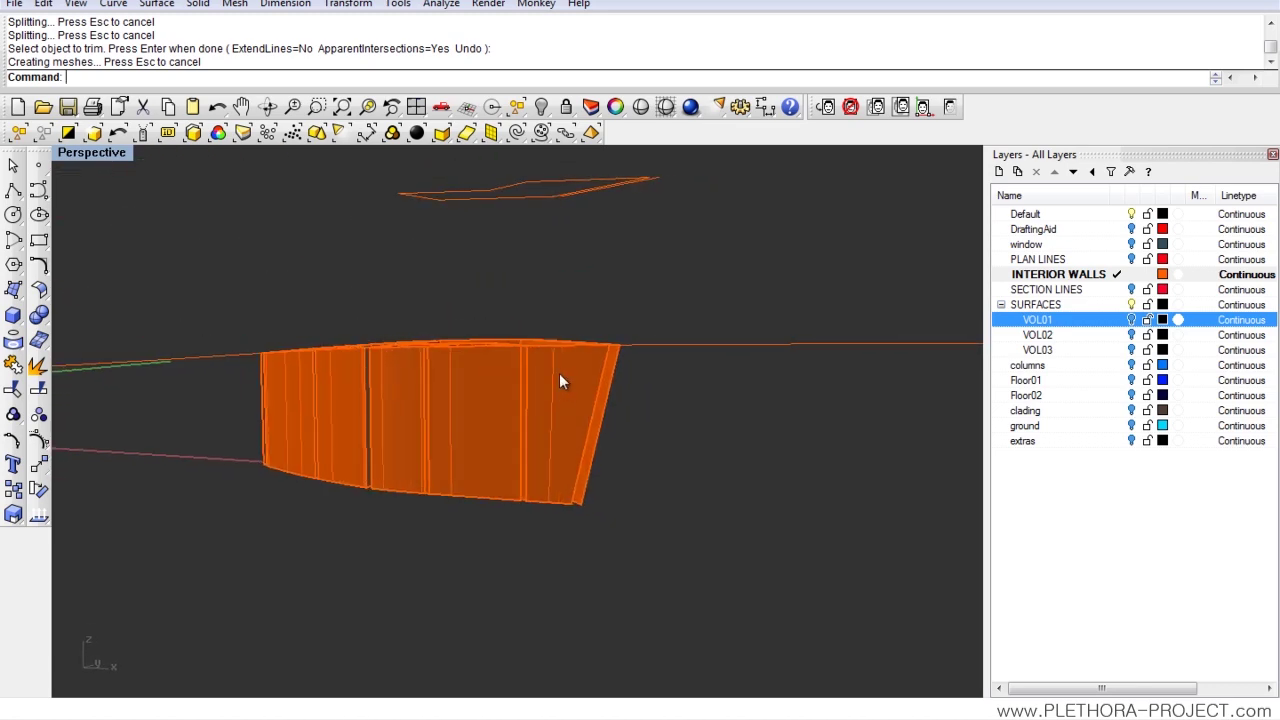
left_click(1053, 276)
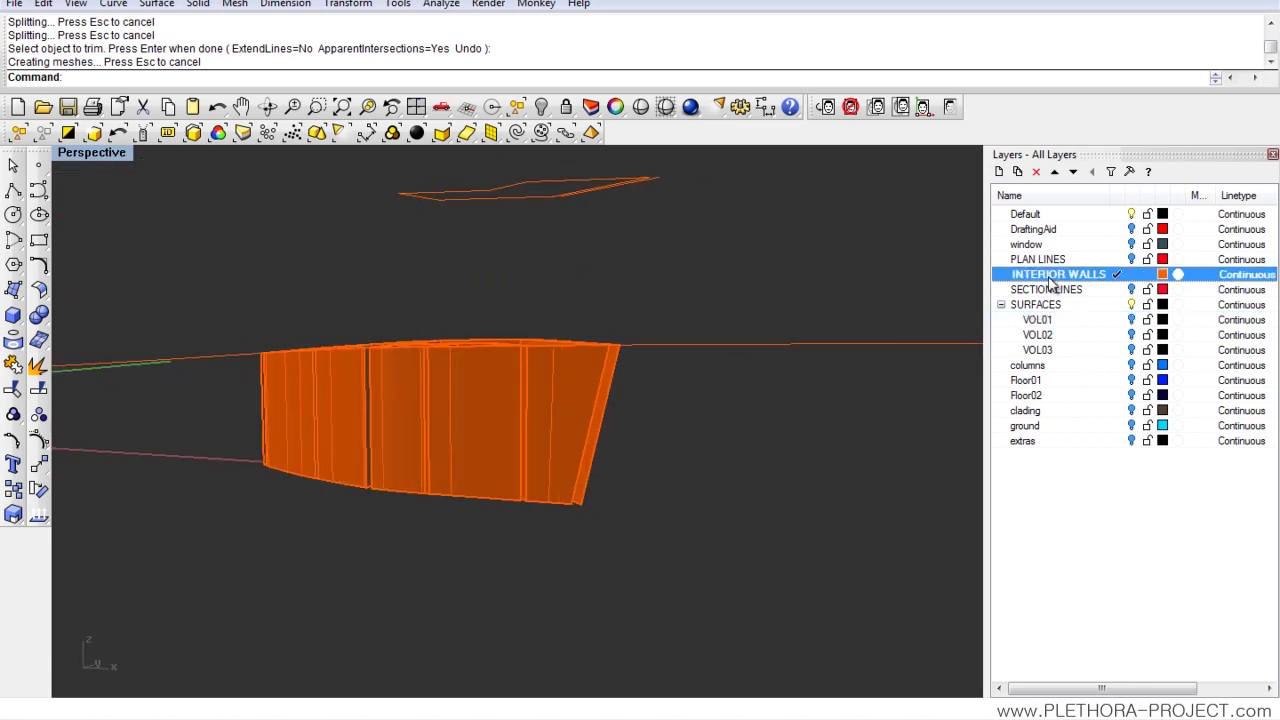
left_click(1000, 172)
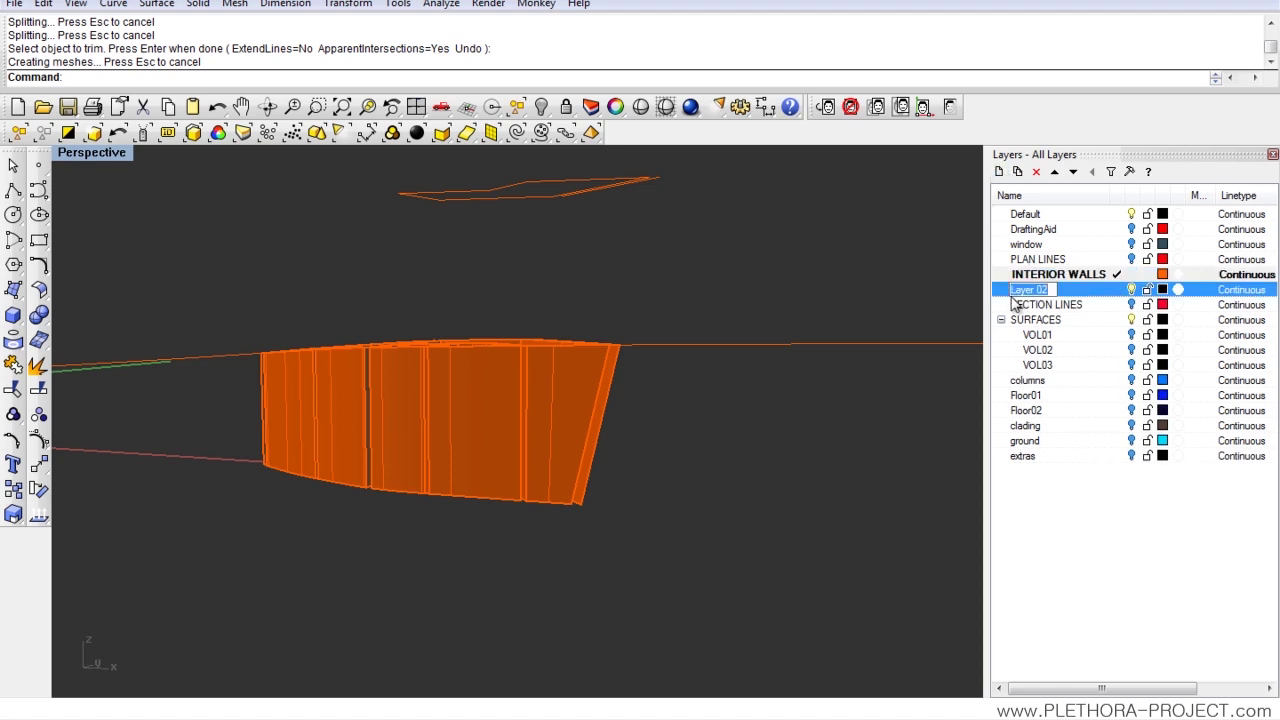
type("INTERIOR SURF")
key("Return")
- Select all trimmed wall surfaces and polysurfaces and move them to the INTERIOR SURF layer
left_click_drag(299, 401, 235, 400)
right_click(1080, 296)
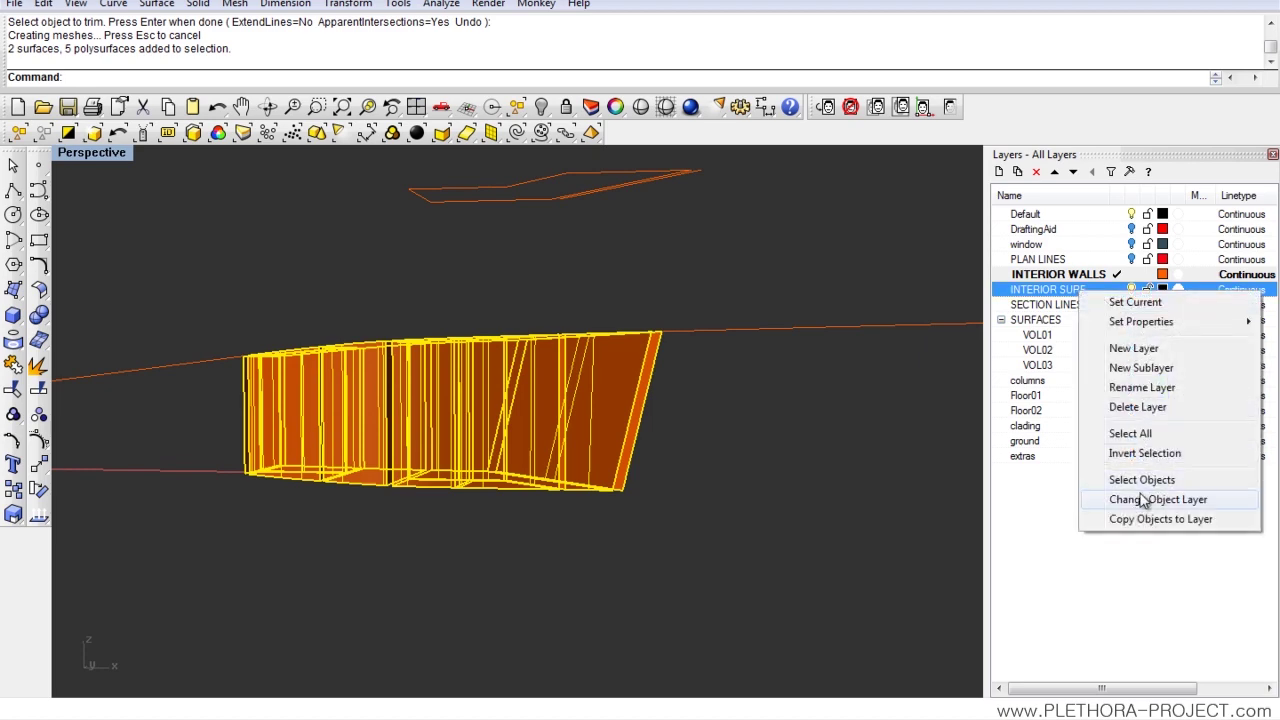
left_click(1105, 500)
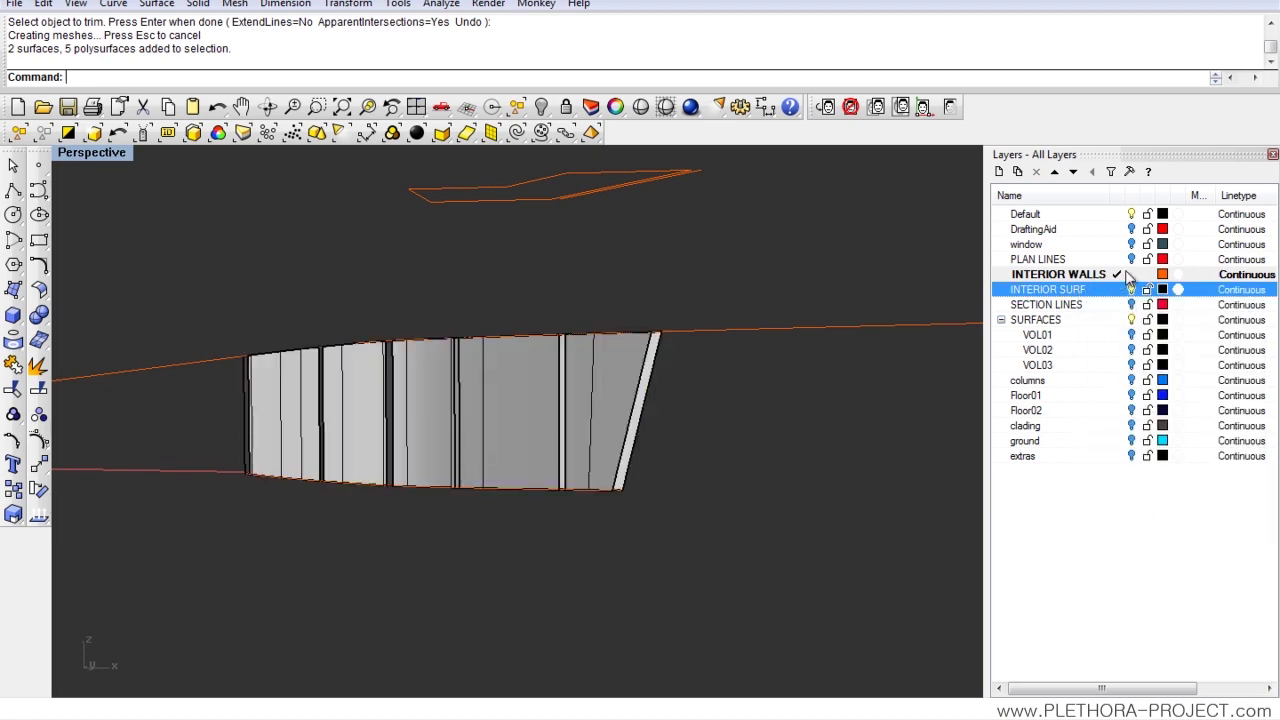
- Make INTERIOR SURF the current layer and hide the INTERIOR WALLS layer
left_click(1116, 289)
right_click_drag(652, 378, 548, 406)
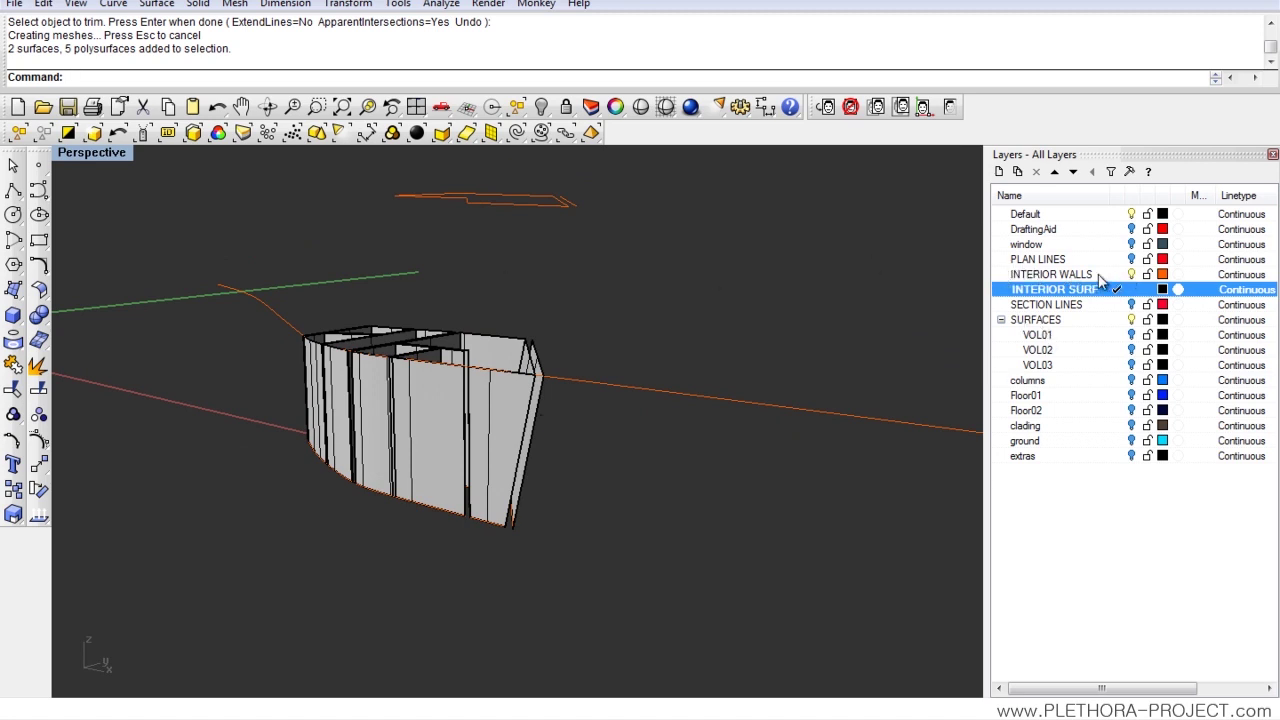
left_click(1134, 276)
right_click_drag(552, 406, 548, 343)
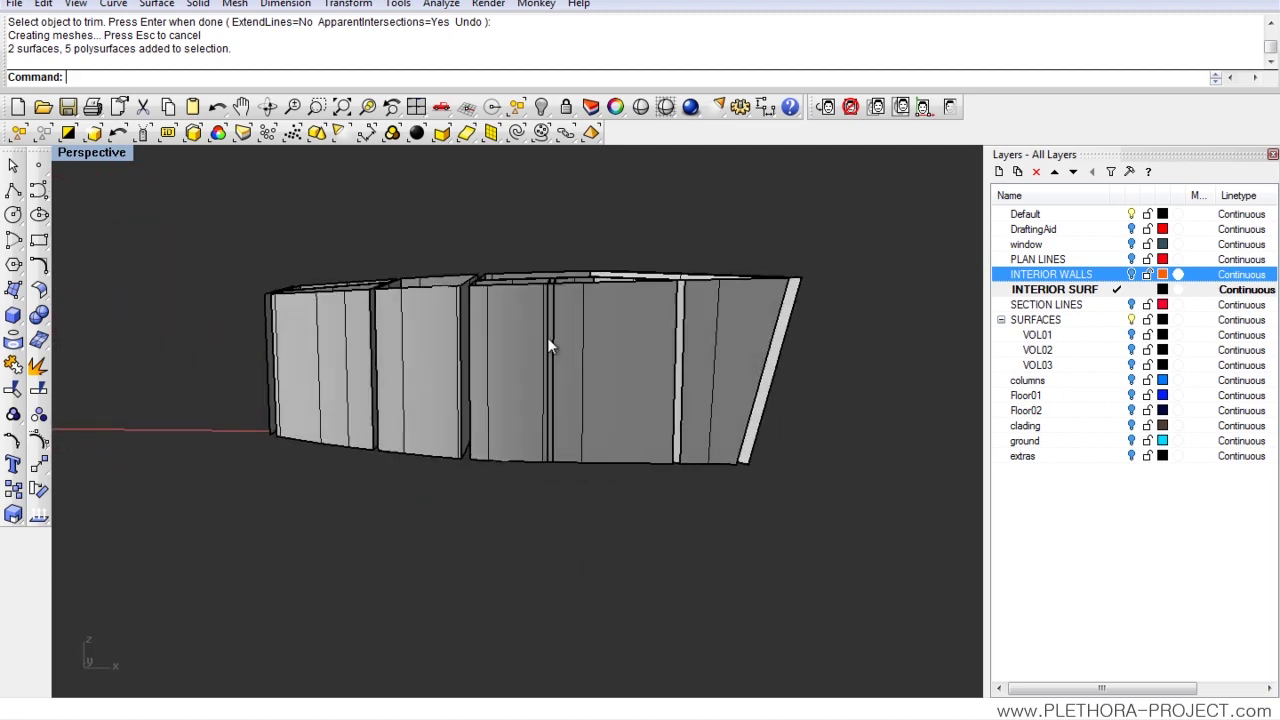
- Turn on the VOL01 and INTERIOR WALLS layers and show the hidden object again
left_click(1132, 334)
right_click_drag(626, 354, 764, 355)
left_click(585, 296)
type("ow")
key("Return")
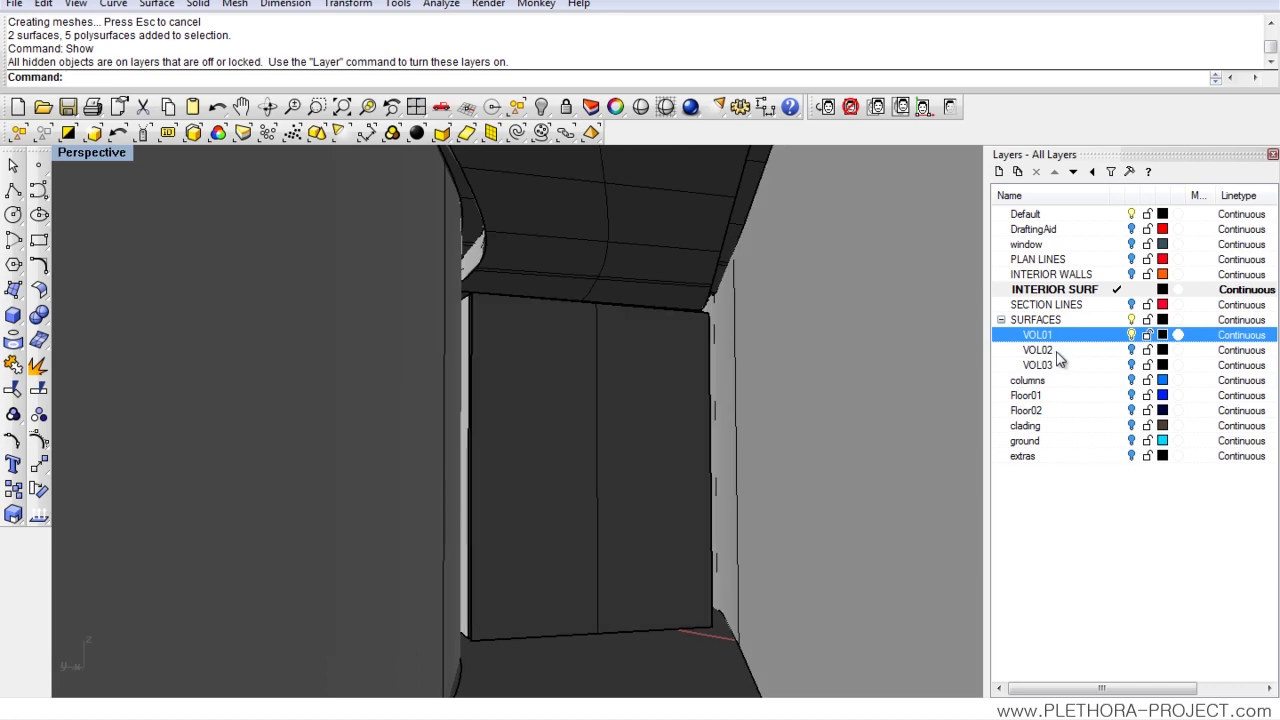
left_click(1134, 276)
right_click_drag(632, 319, 645, 365, "shift")
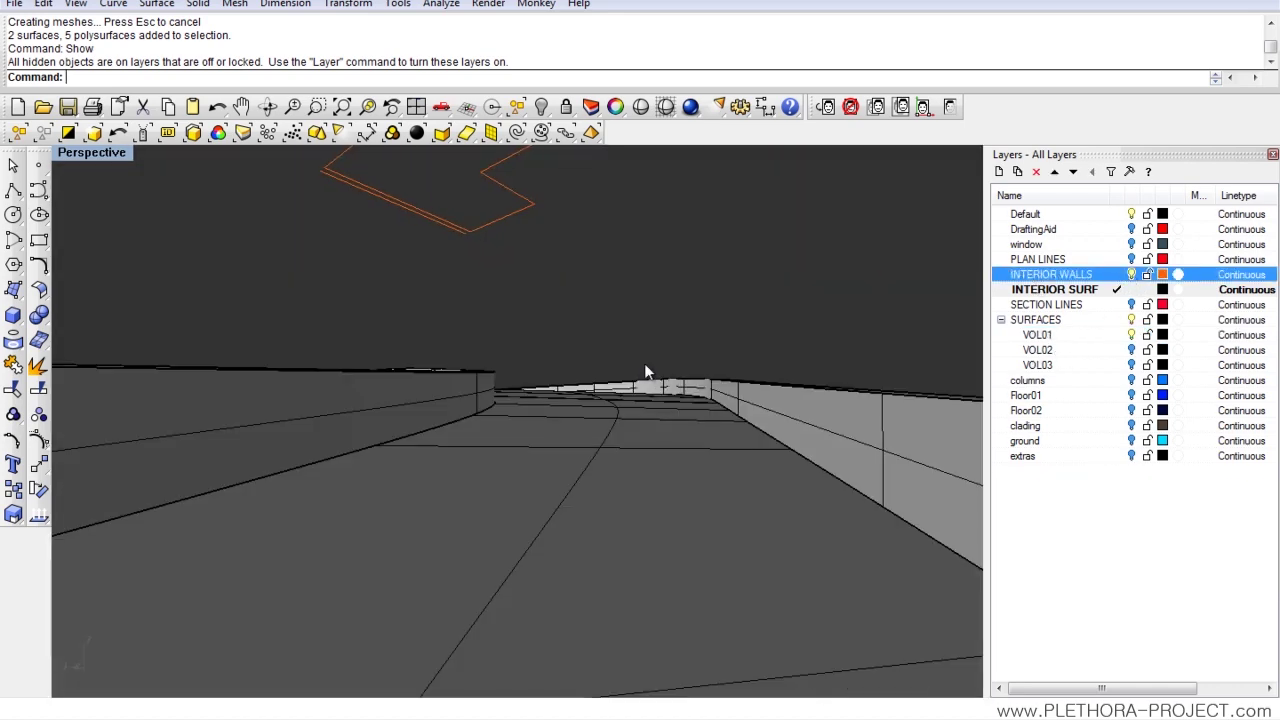
type("how")
key("Return")
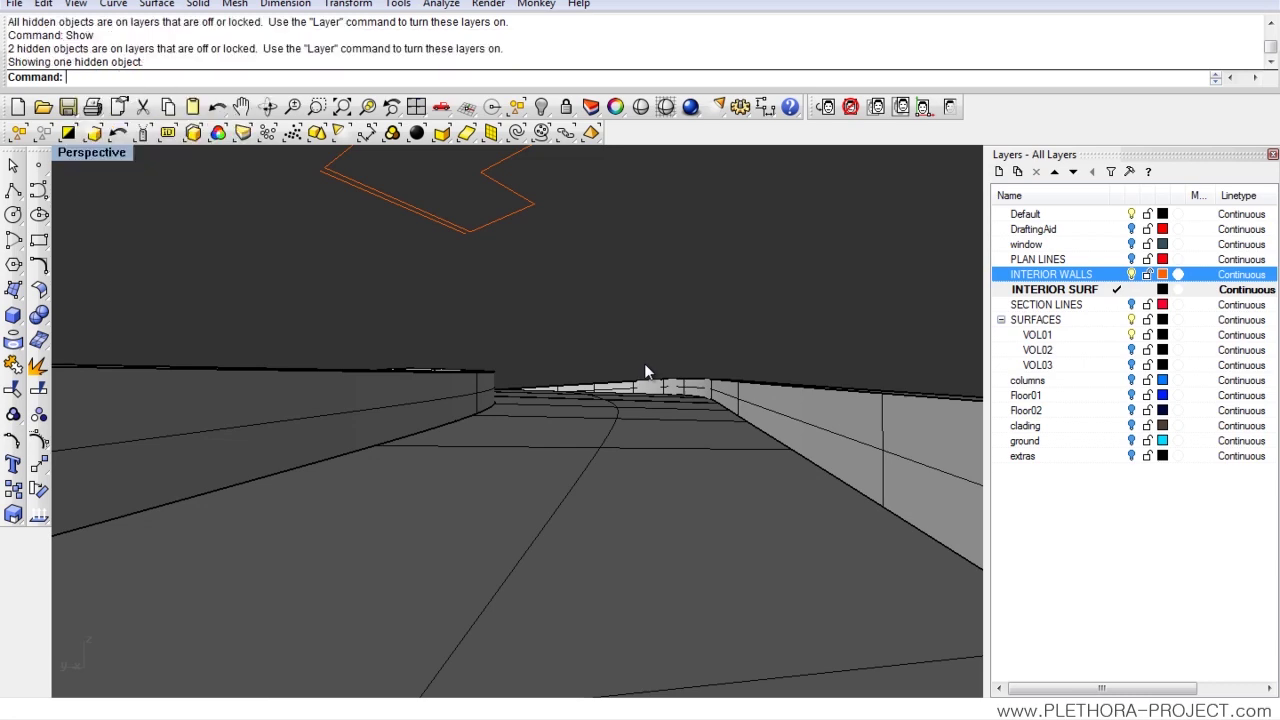
- Select the long roof surface of the volume and move it to the VOL01 layer
right_click_drag(648, 342, 615, 352)
left_click(610, 284)
right_click_drag(612, 356, 584, 498)
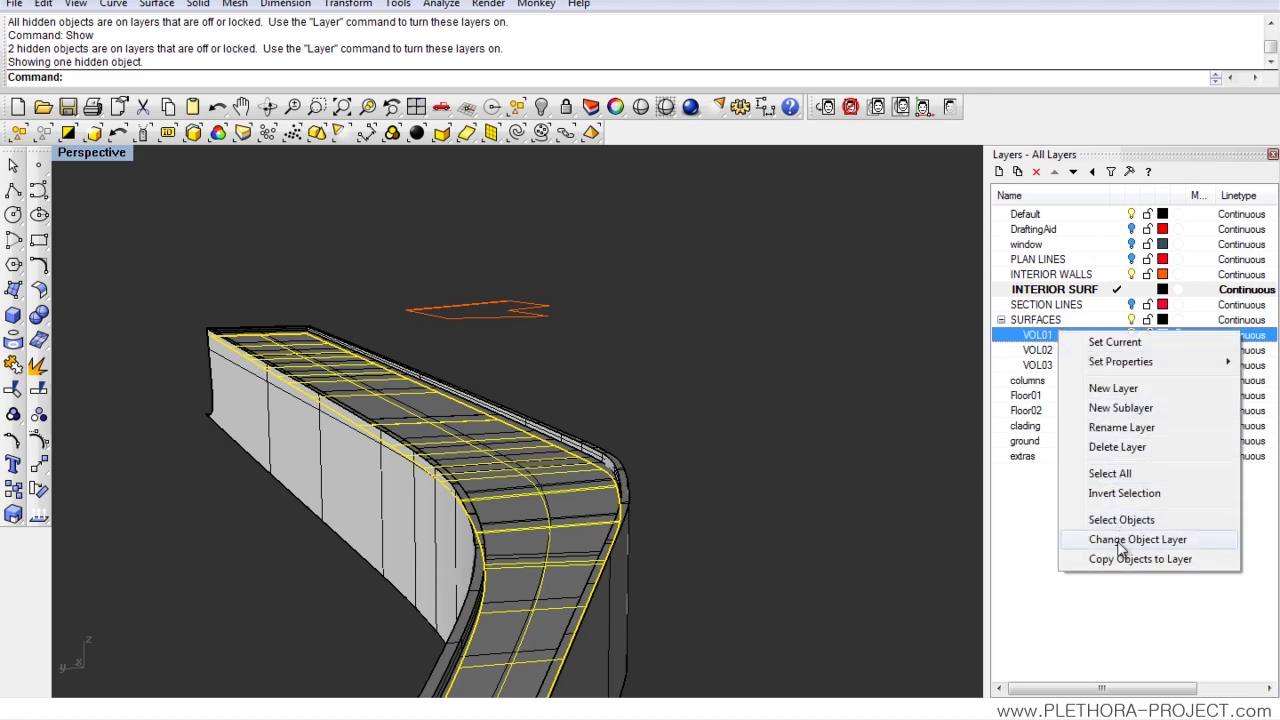
left_click(1119, 543)
- Hide the INTERIOR WALLS layer and inspect inside the volume how the interior walls meet the ceiling
right_click_drag(705, 456, 637, 300)
scroll(637, 301, "up", 5)
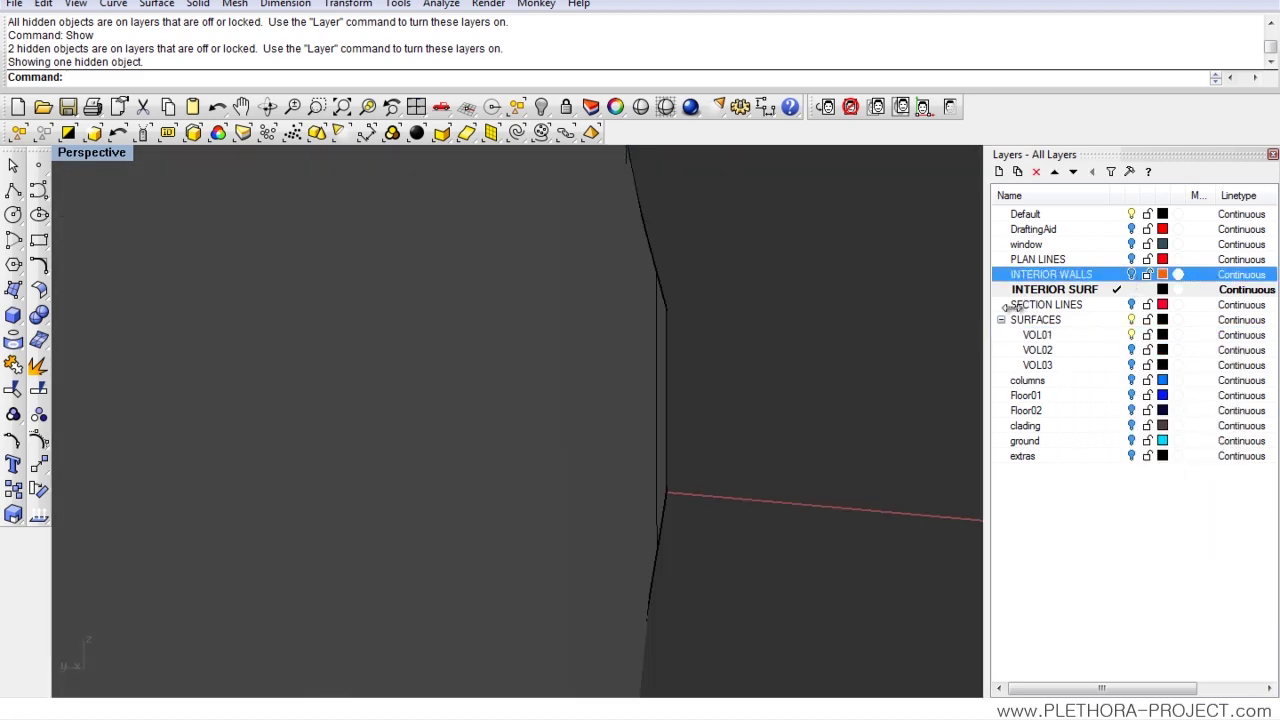
scroll(580, 372, "up", 10)
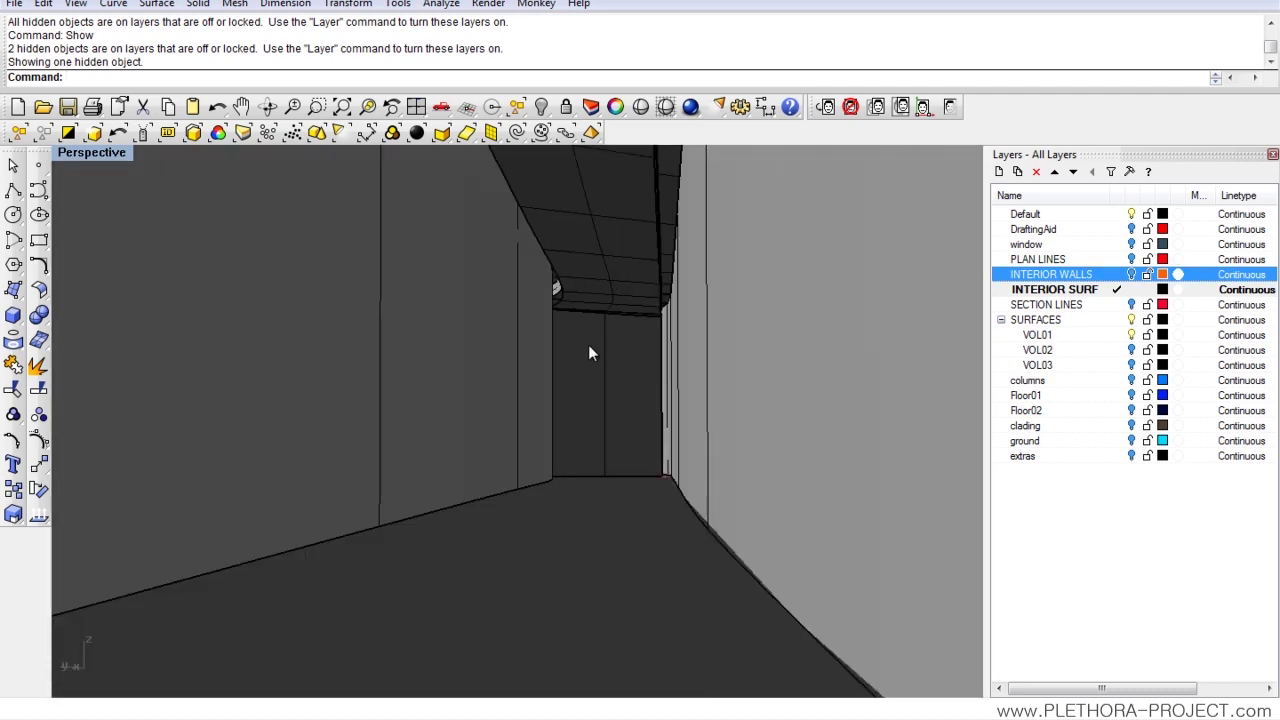
scroll(628, 319, "up", 10)
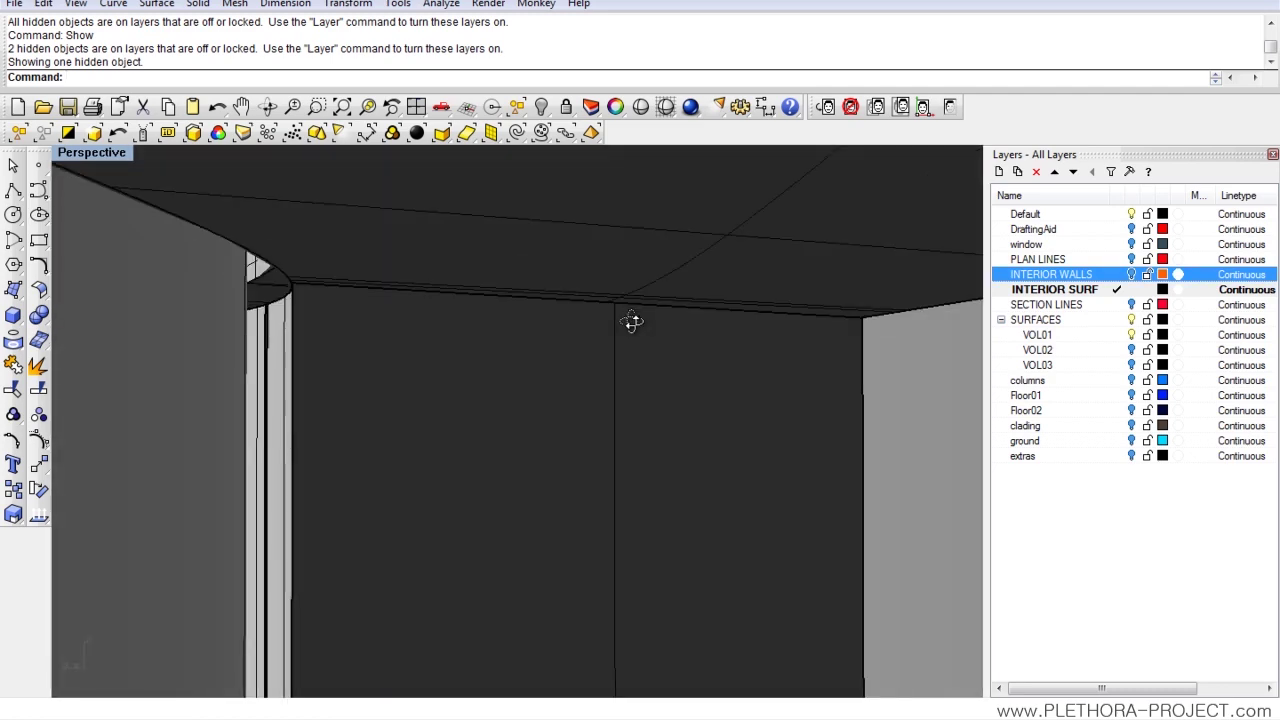
scroll(631, 322, "down", 10)
right_click_drag(643, 337, 535, 348)
scroll(540, 330, "up", 3)
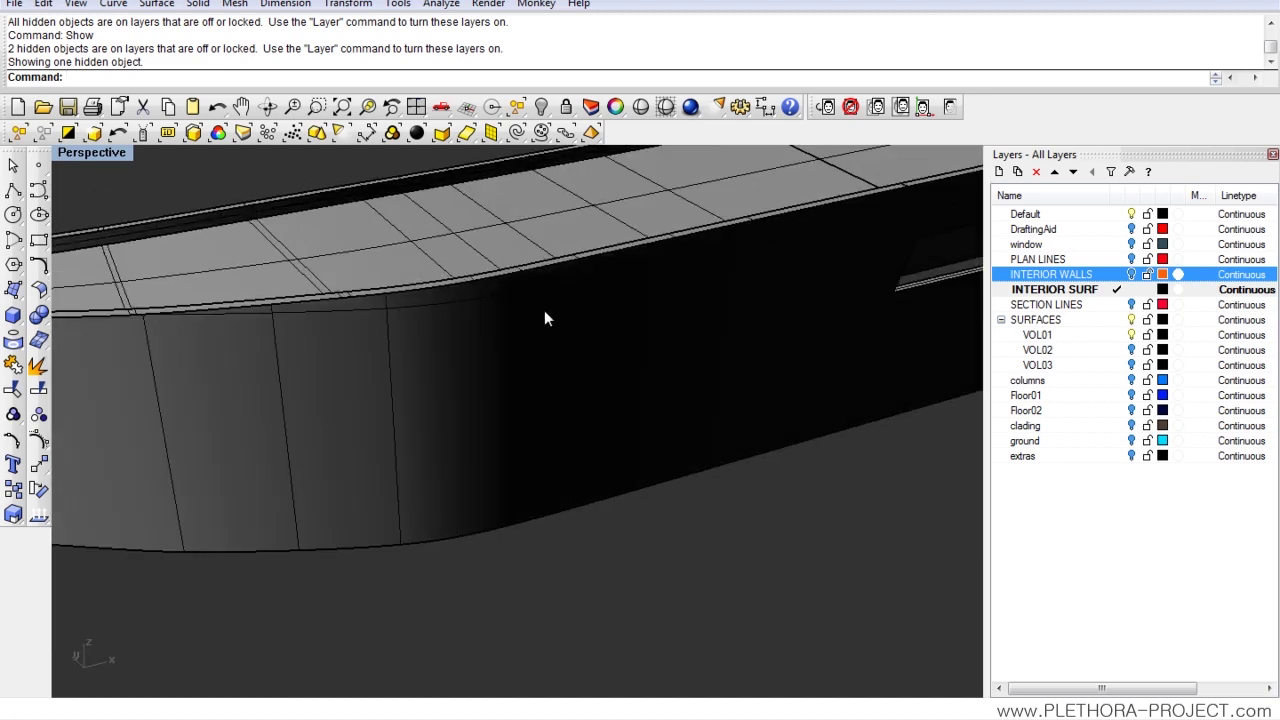
- Check the interior walls through the volume in Ghosted display, and return the Perspective view to Shaded display
left_click(79, 156)
left_click(102, 257)
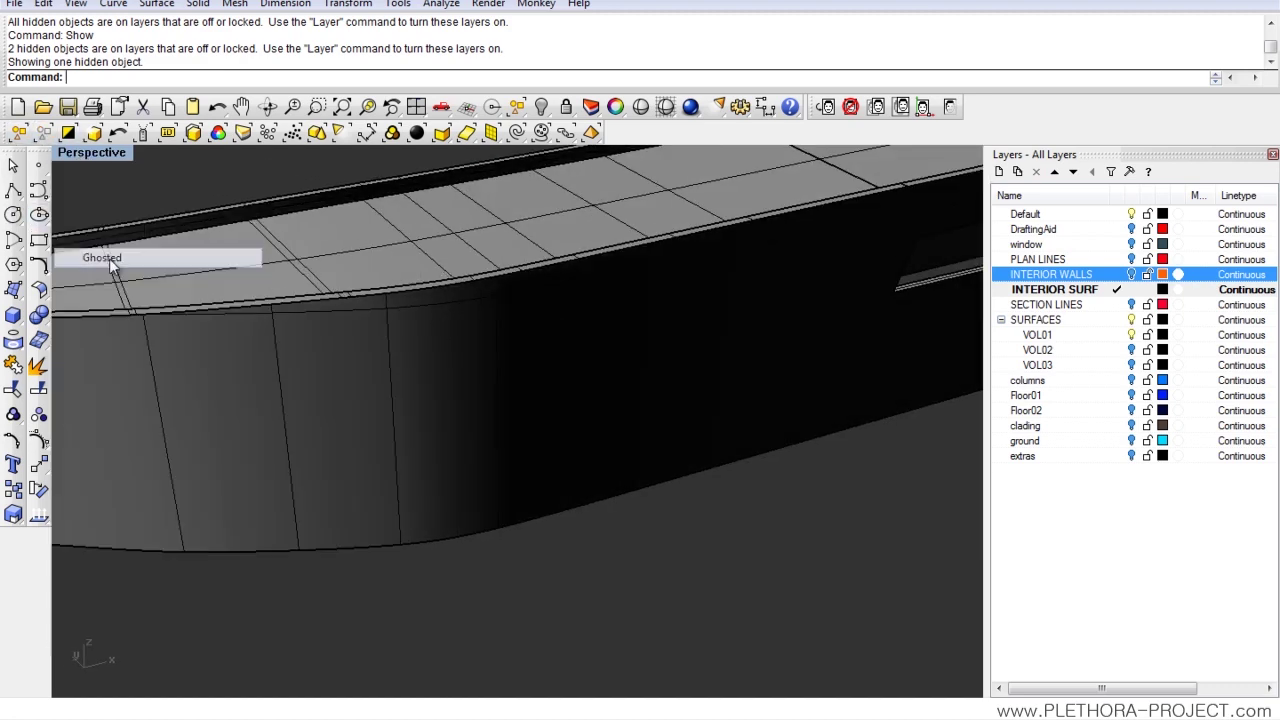
right_click_drag(558, 288, 308, 343)
right_click_drag(220, 230, 468, 458)
left_click(115, 156)
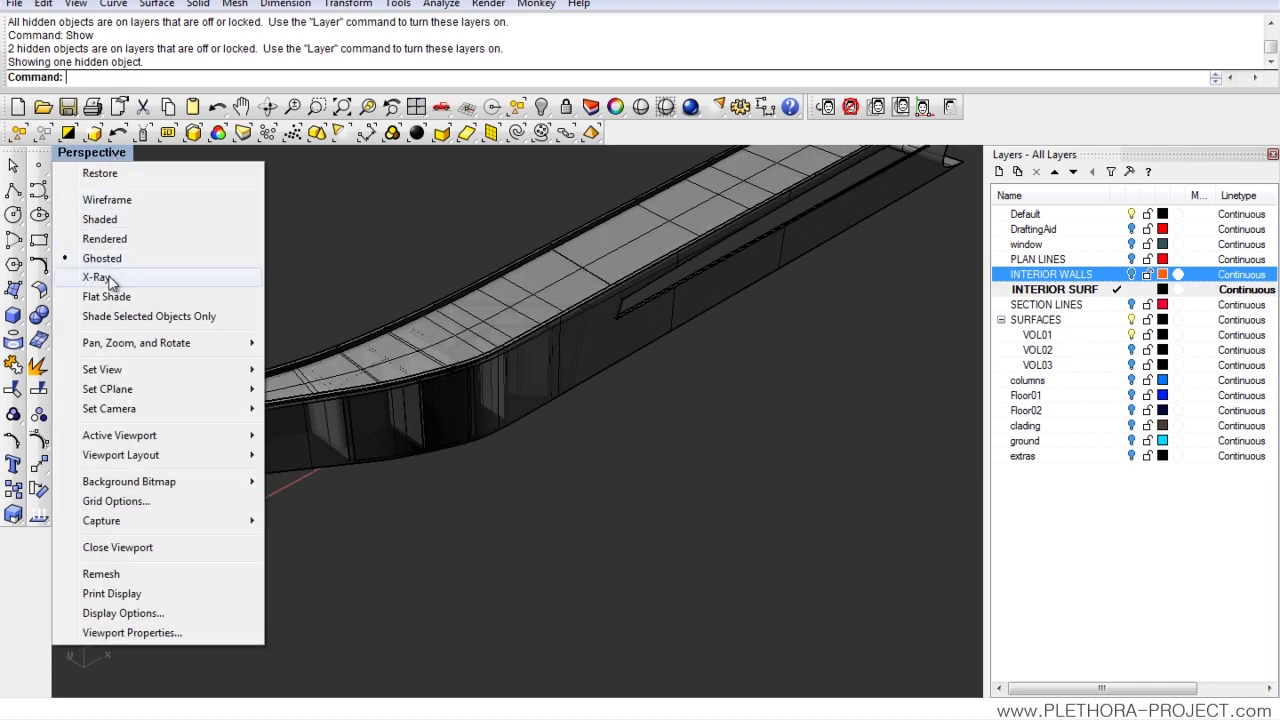
left_click(101, 221)
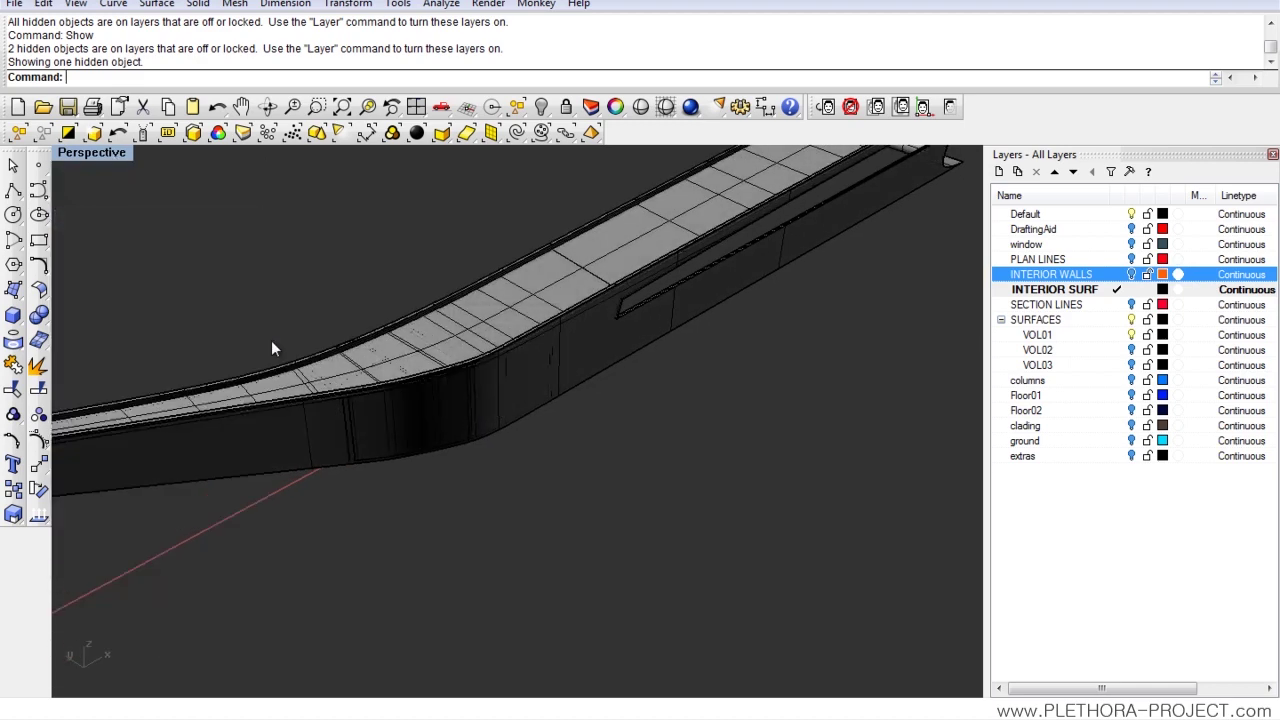
- Try a Section cut across the volume near its bend, with all the surfaces selected, and undo it
right_click_drag(271, 340, 273, 313)
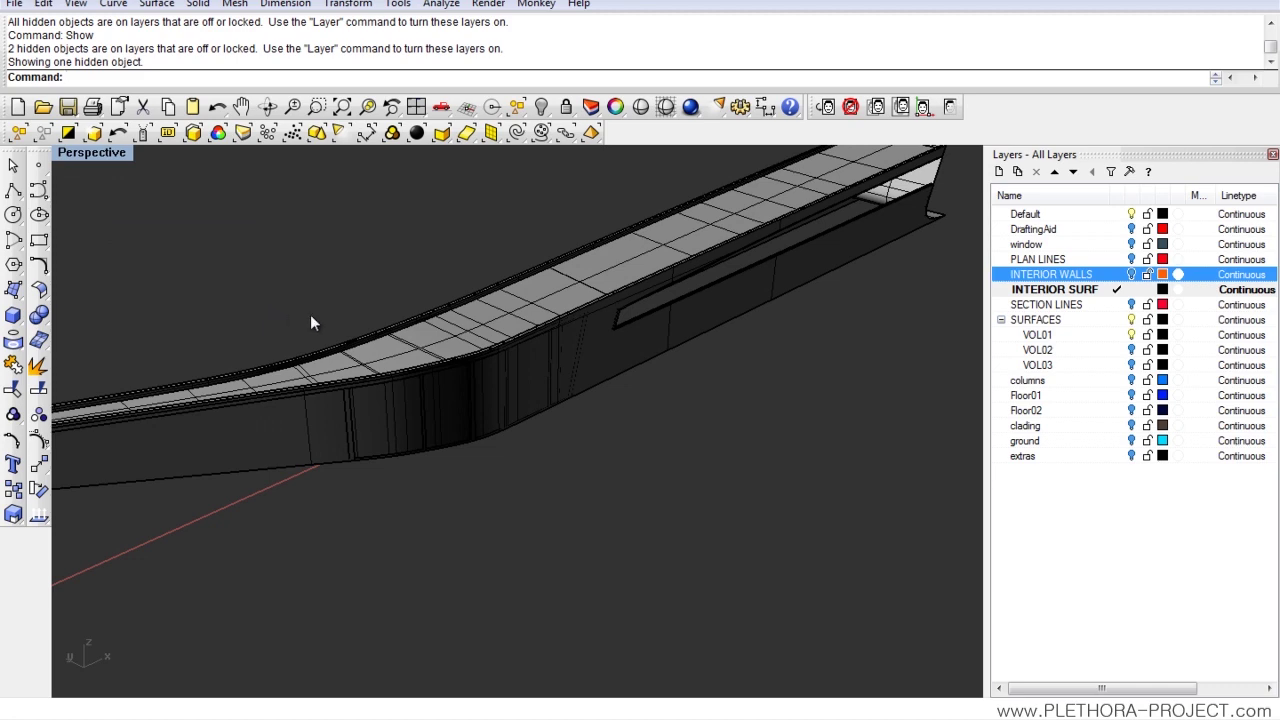
key("Return")
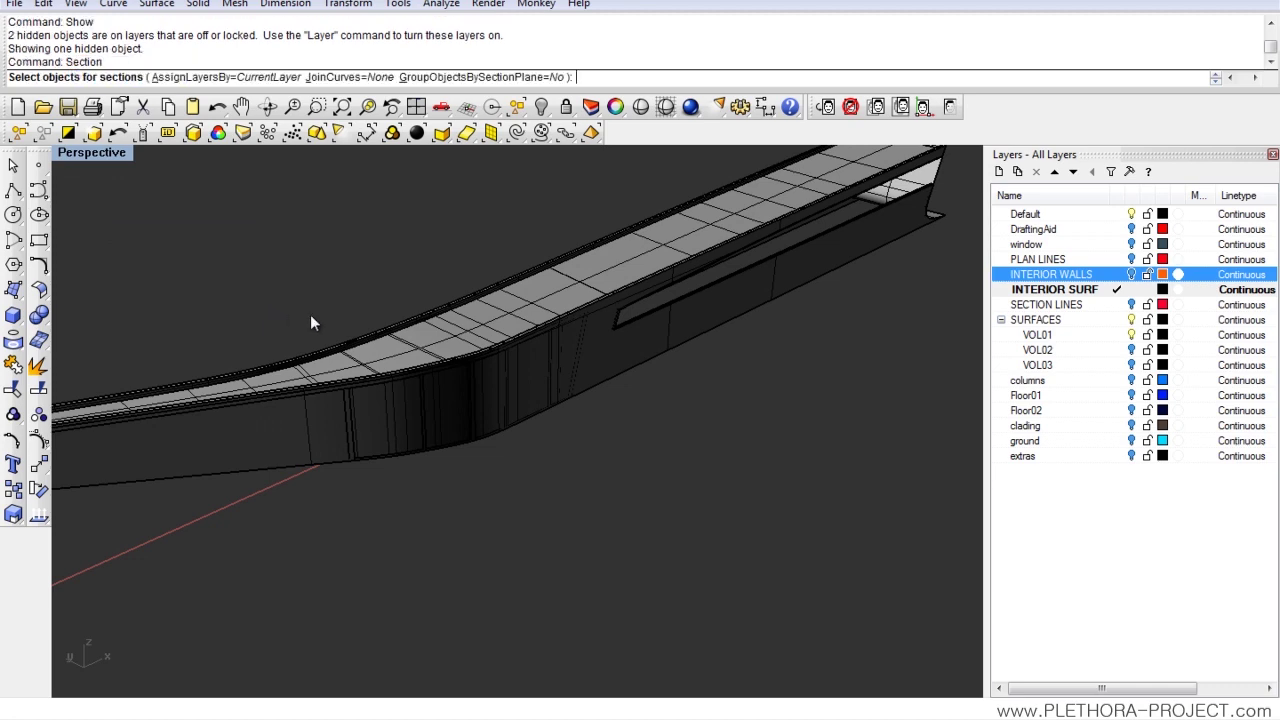
left_click_drag(604, 505, 281, 254)
key("Return")
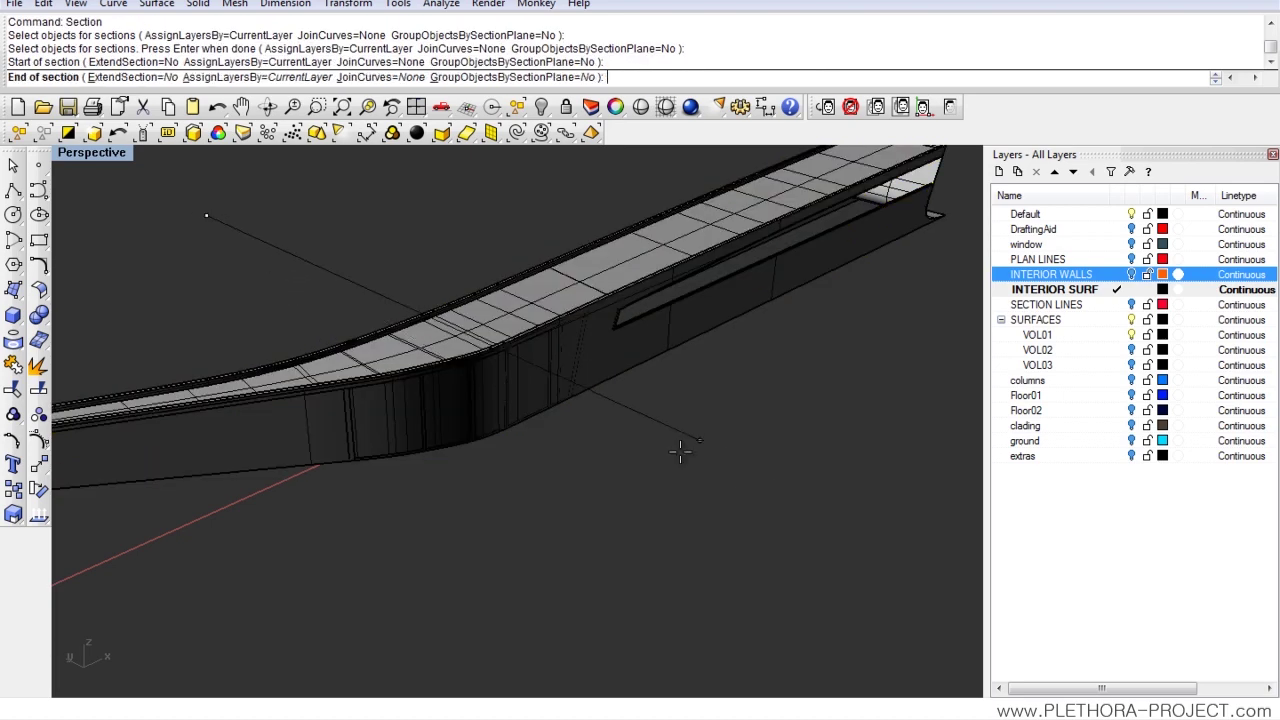
right_click_drag(657, 488, 646, 391)
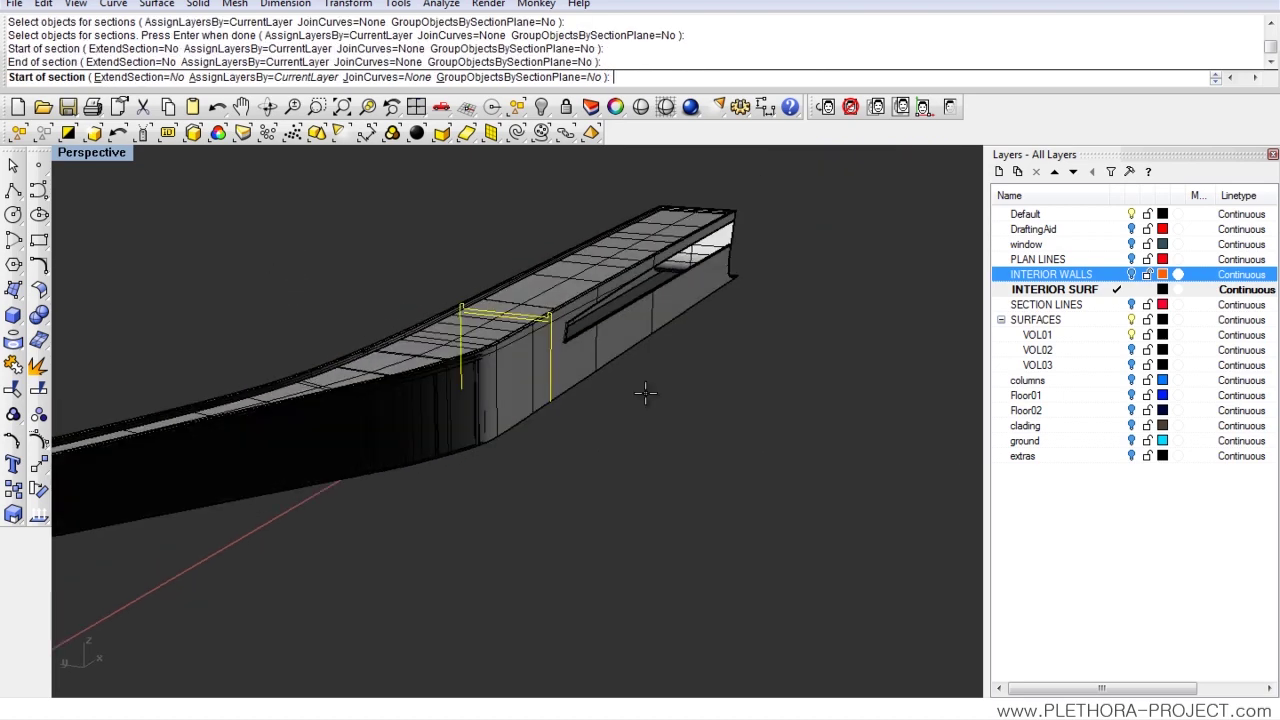
scroll(543, 365, "up", 5)
right_click_drag(540, 362, 563, 456)
scroll(539, 416, "down", 8)
key("Return")
key("ctrl+z")
- From above, cut a Section through all the surfaces straight across the volume's bend
right_click(563, 456)
left_click_drag(581, 432, 398, 254)
right_click_drag(510, 408, 545, 480)
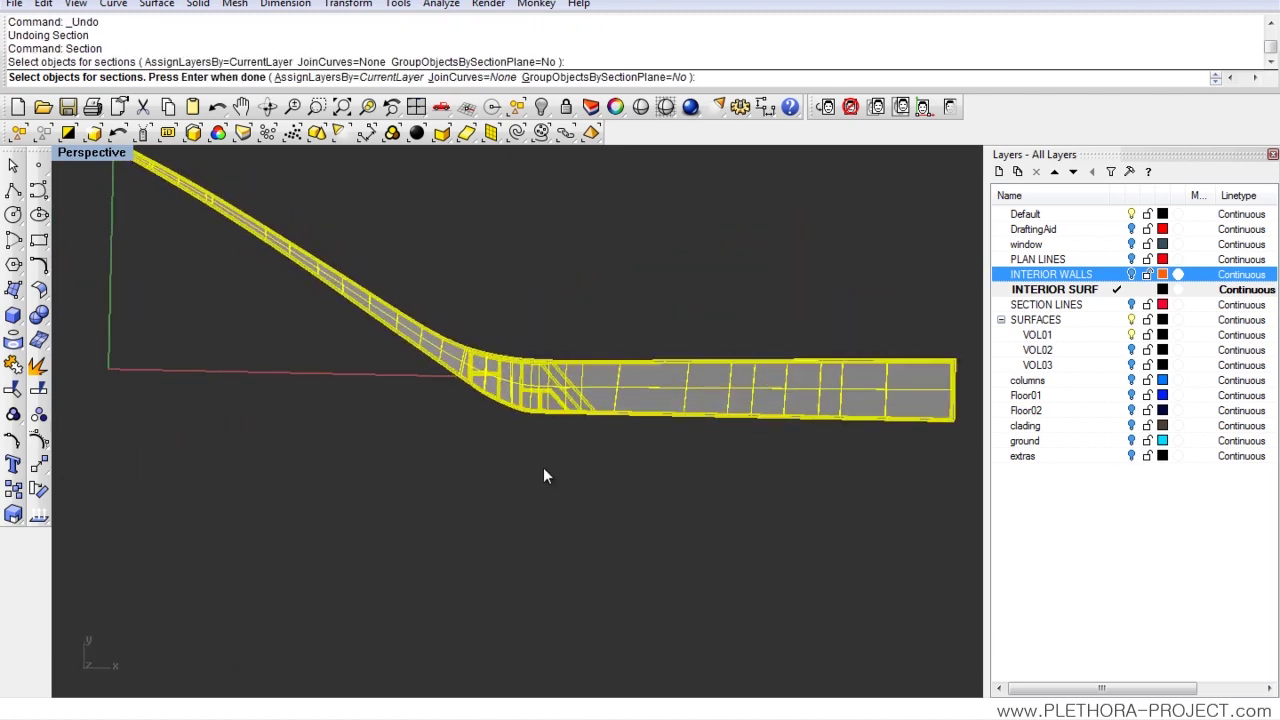
right_click(530, 441)
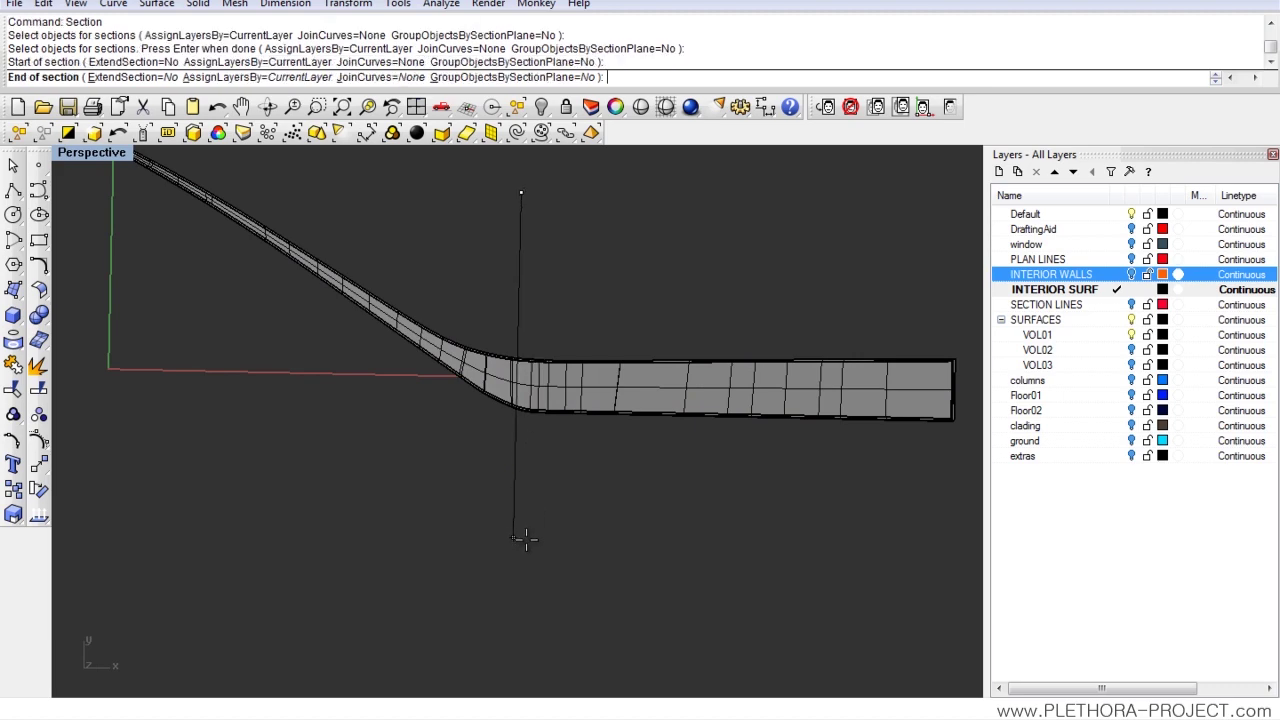
right_click_drag(523, 550, 543, 350)
- Examine the section curves at the bend from several angles, checking the wall and roof thickness
scroll(543, 350, "up", 8)
scroll(480, 300, "up", 8)
right_click_drag(409, 406, 533, 384)
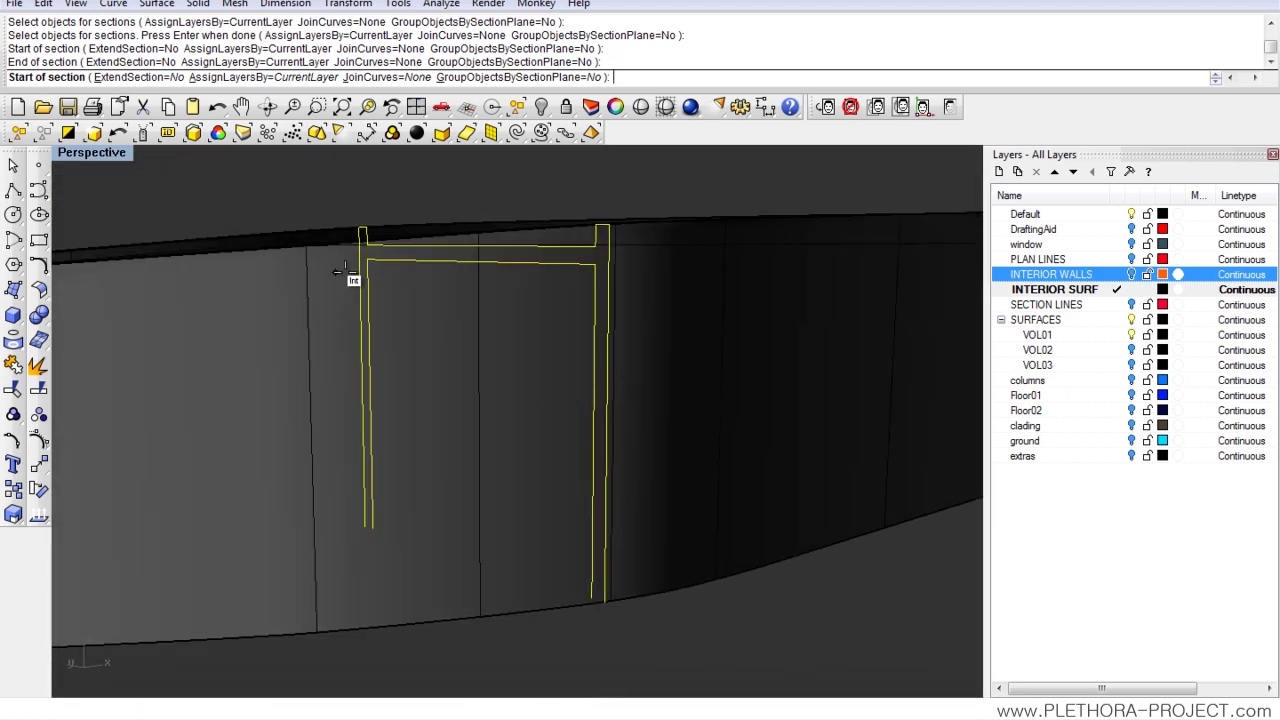
scroll(368, 262, "up", 5)
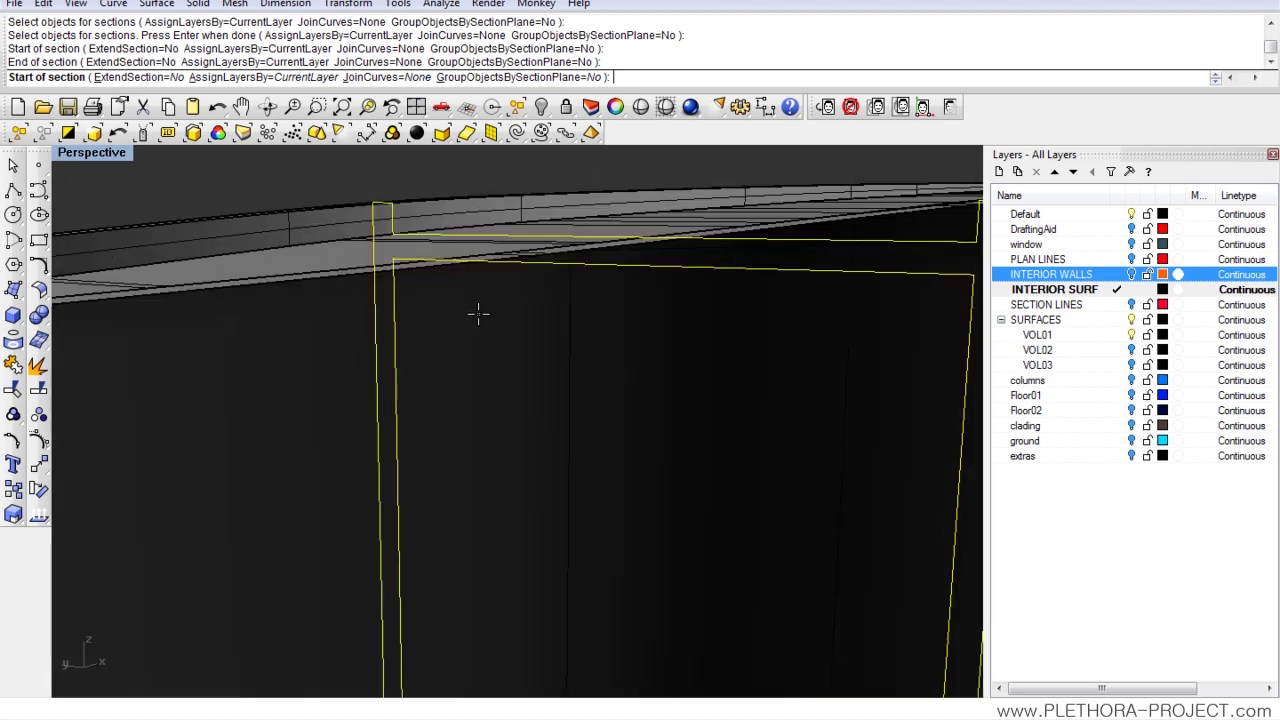
scroll(564, 315, "down", 3)
scroll(557, 311, "down", 4)
right_click_drag(648, 337, 628, 279)
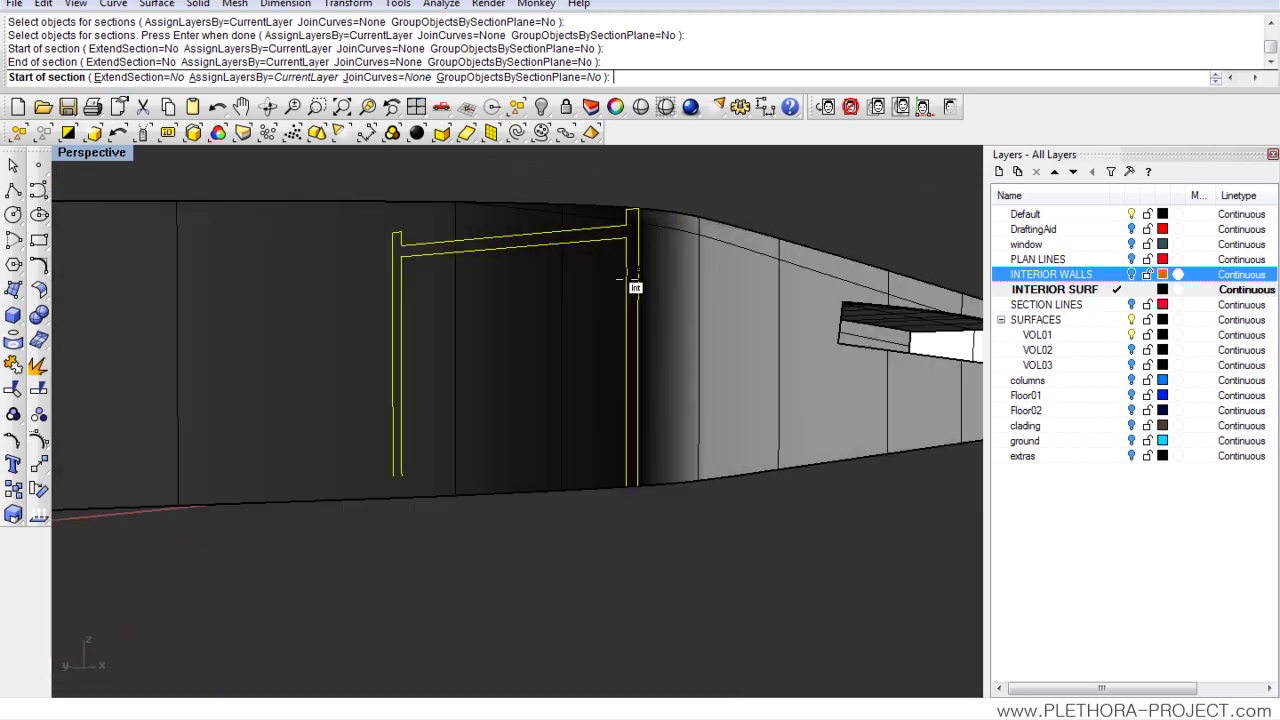
right_click_drag(689, 388, 497, 363)
scroll(426, 363, "up", 3)
scroll(482, 432, "up", 4)
scroll(505, 413, "down", 6)
scroll(505, 413, "down", 4)
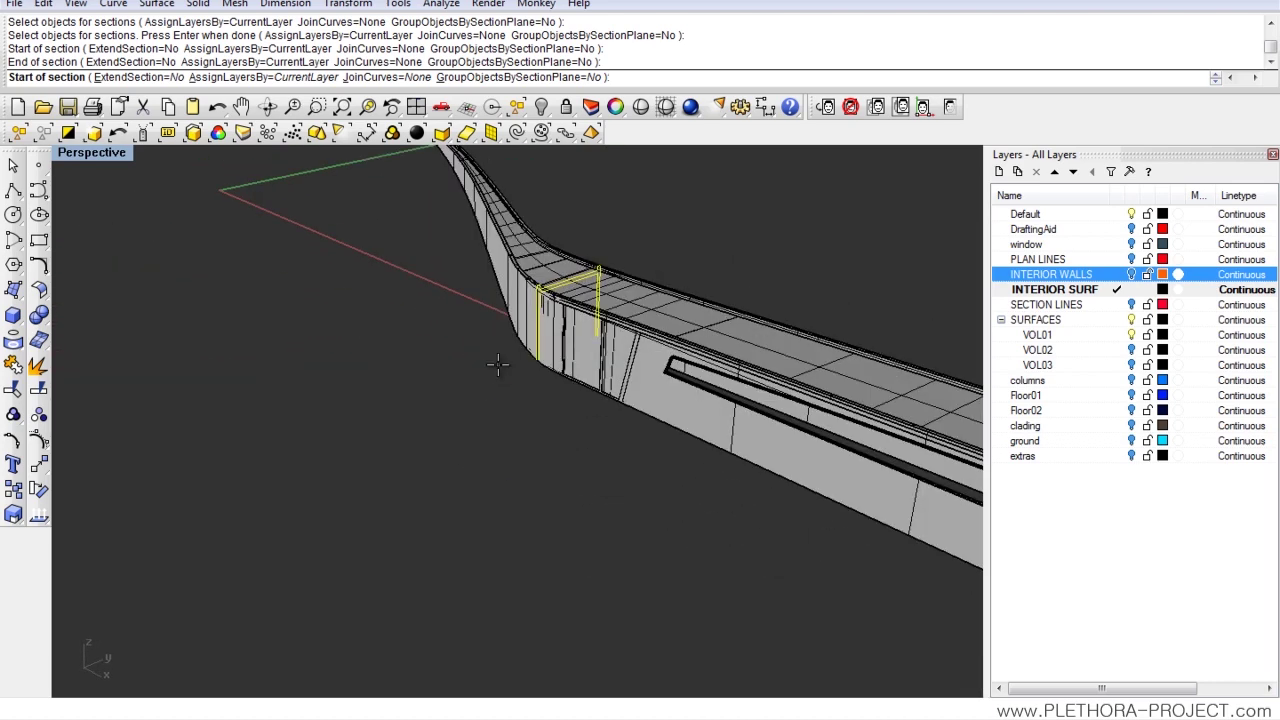
- End the Section command and delete the section curves at the bend
key("Escape")
key("Delete")
right_click_drag(546, 372, 463, 378)
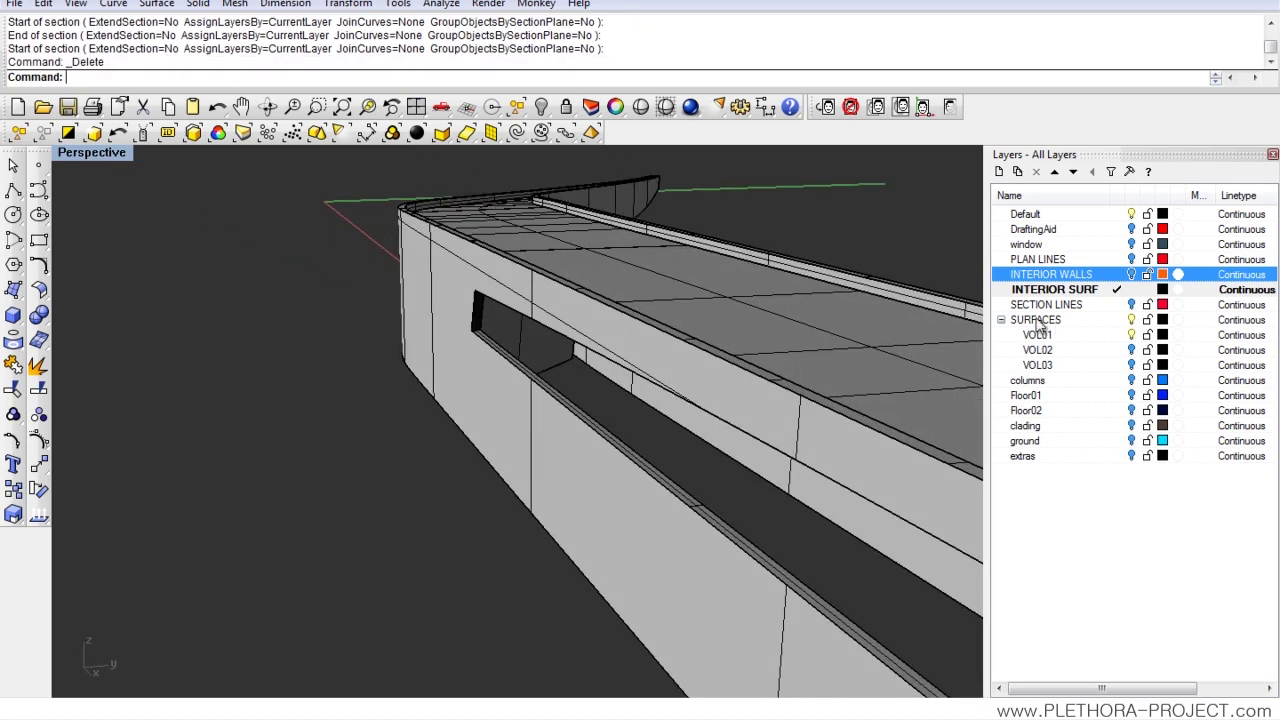
- Set the INTERIOR SURF layer's colour to dark blue, RGB 20, 8, 75
left_click(1162, 289)
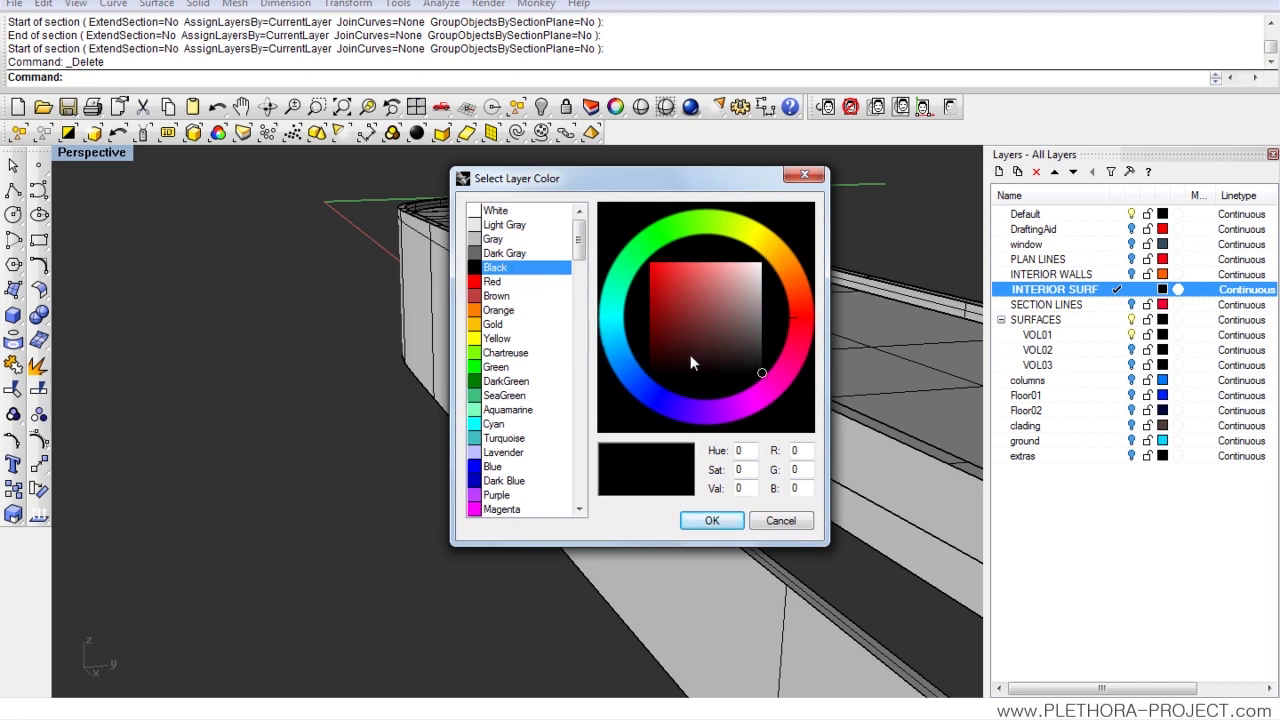
left_click(677, 400)
left_click(645, 357)
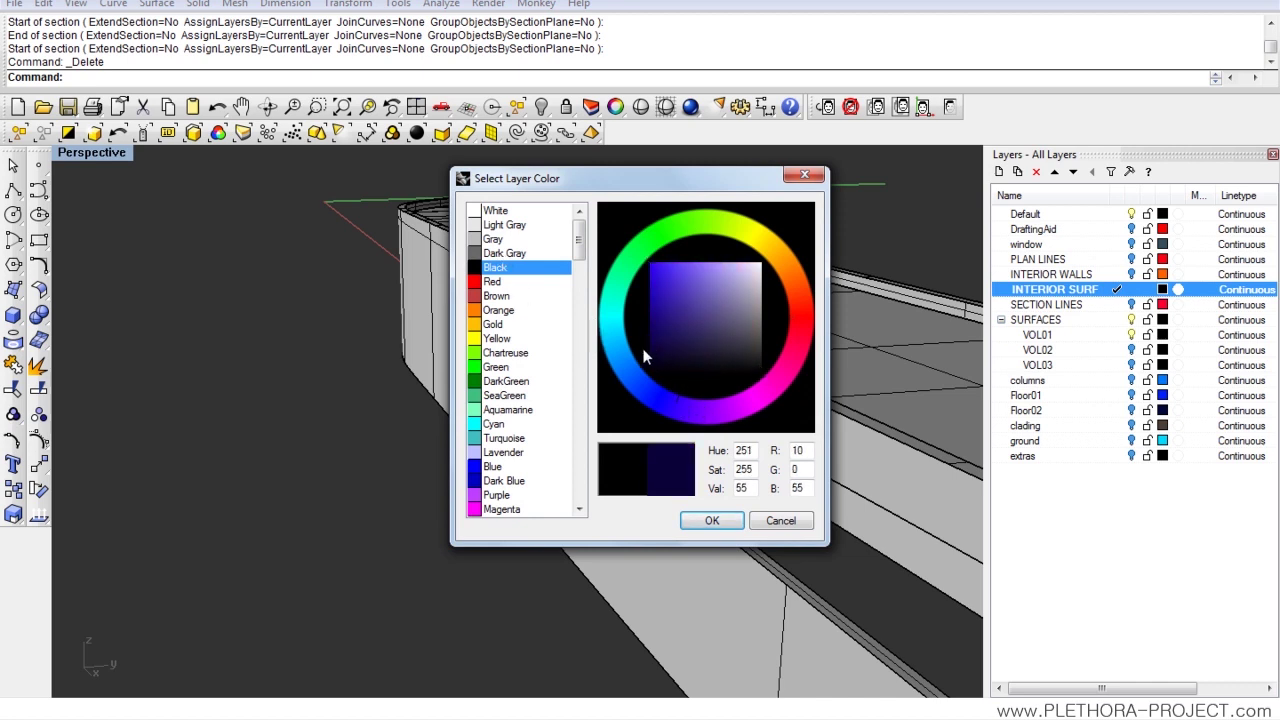
left_click(711, 520)
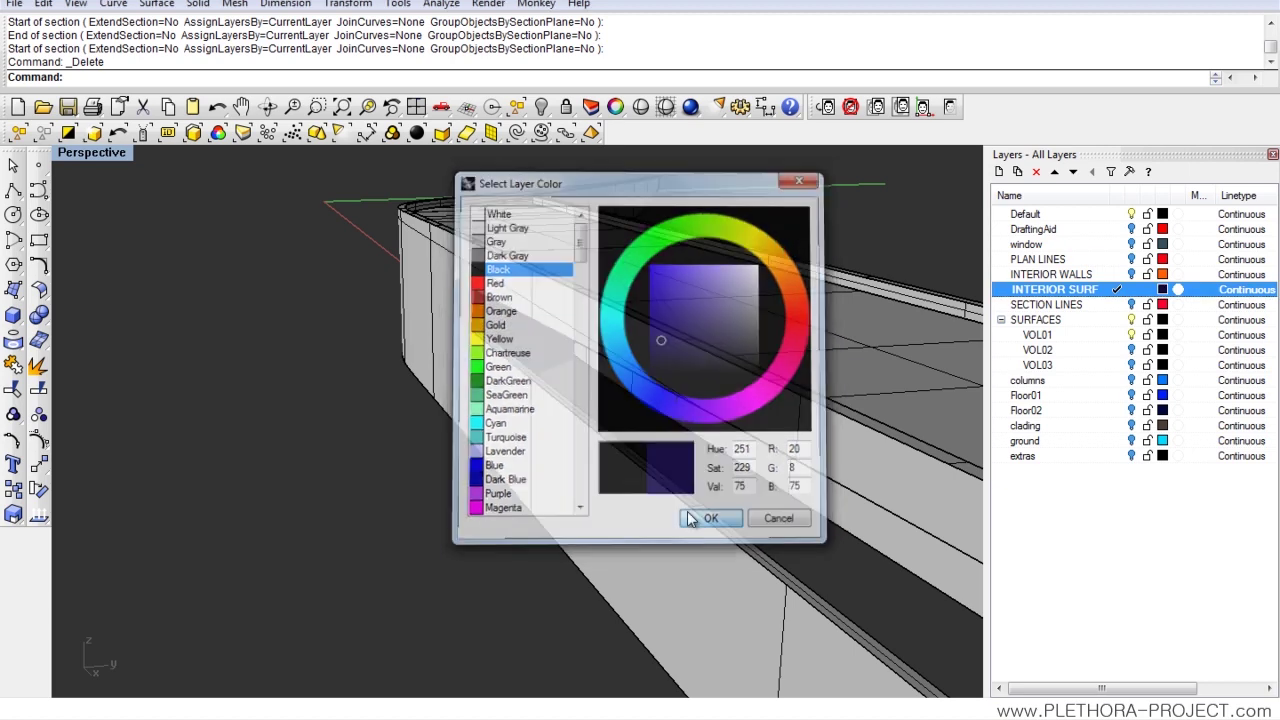
- Examine the volume and its dark blue interior walls from several sides, close up and as a whole
right_click_drag(563, 443, 507, 512)
right_click_drag(451, 347, 565, 455)
right_click_drag(434, 436, 466, 386)
scroll(466, 379, "up", 3)
right_click_drag(511, 441, 565, 457)
scroll(422, 411, "up", 3)
scroll(790, 455, "up", 7)
scroll(350, 390, "down", 10)
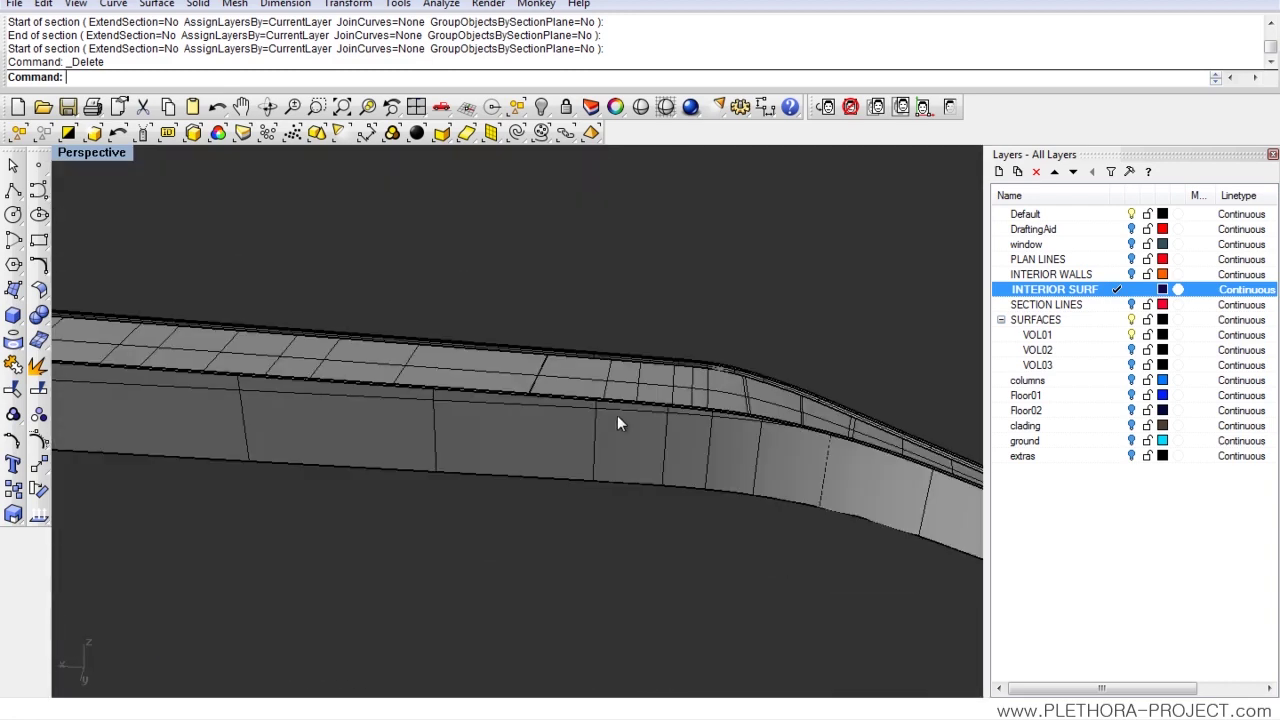
right_click_drag(768, 432, 438, 396)
scroll(460, 398, "down", 5)
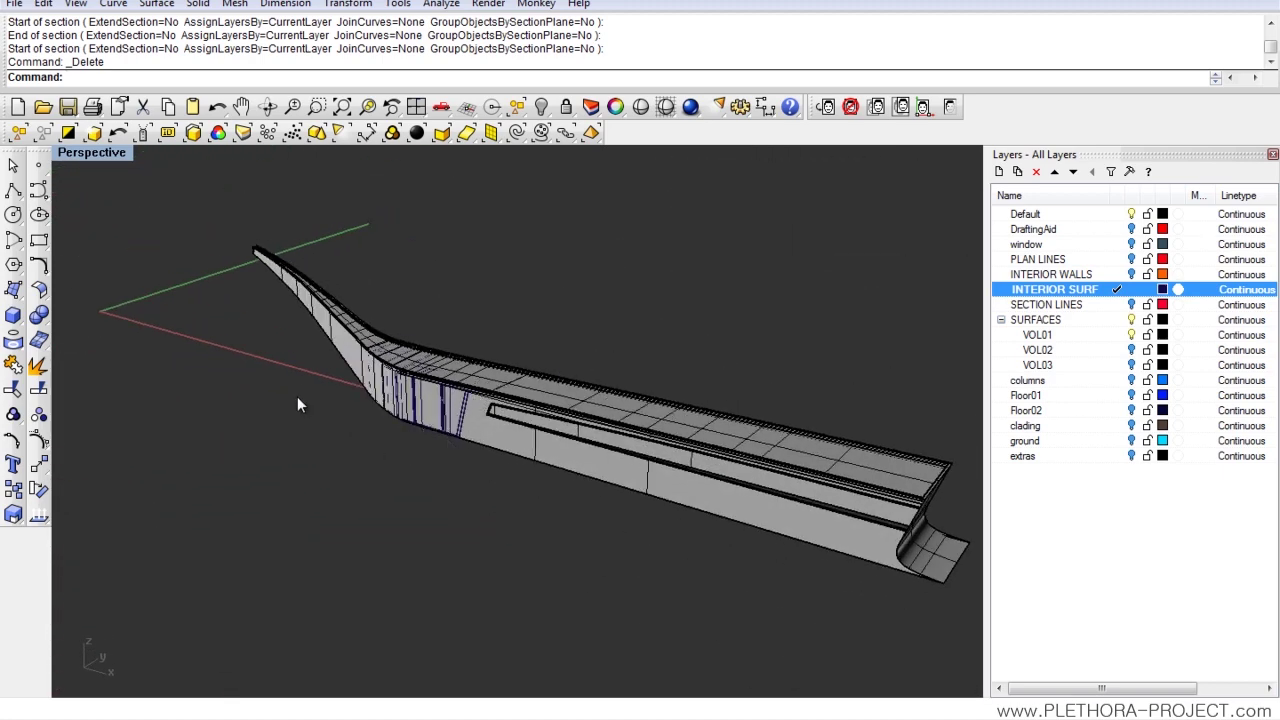
right_click_drag(557, 492, 443, 469, "shift")
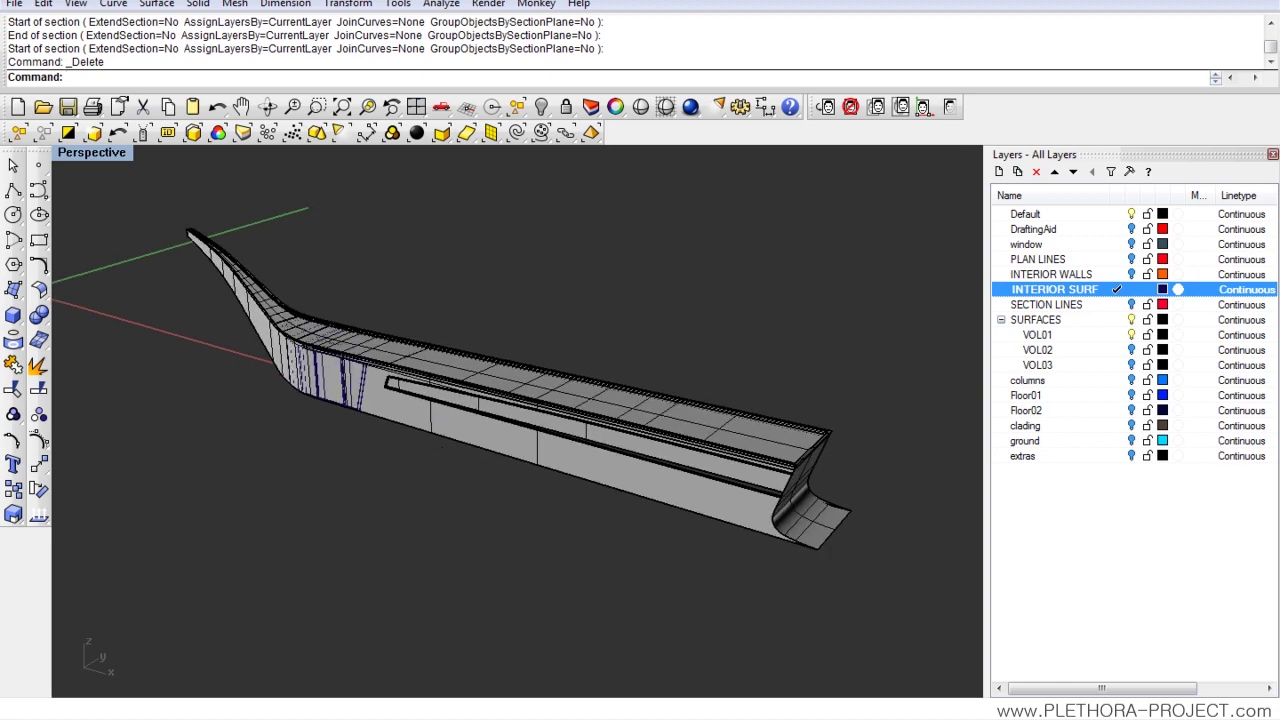